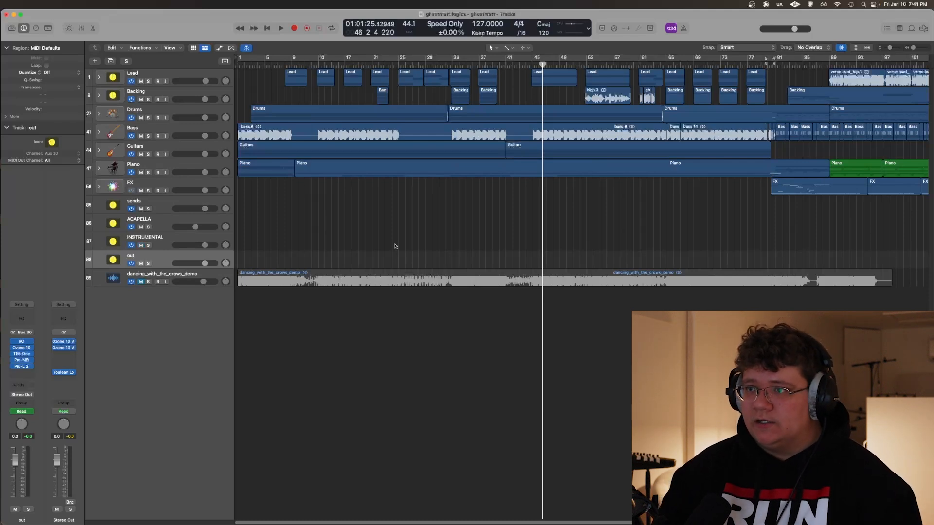
Return to the start of the song, start playback and select the dancing_with_the_crows_demo track
key("Return")
key("space")
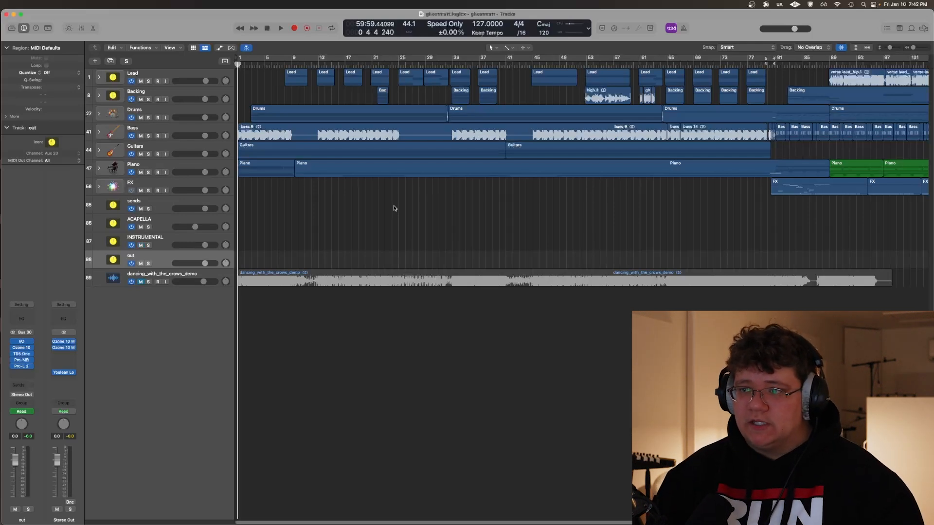
key("super+Right")
key("super+Right")
key("super+Right")
key("super+Right")
key("super+Right")
key("super+Right")
key("super+Right")
key("super+Left")
key("super+Left")
key("super+Left")
key("super+Left")
key("super+Left")
key("super+Left")
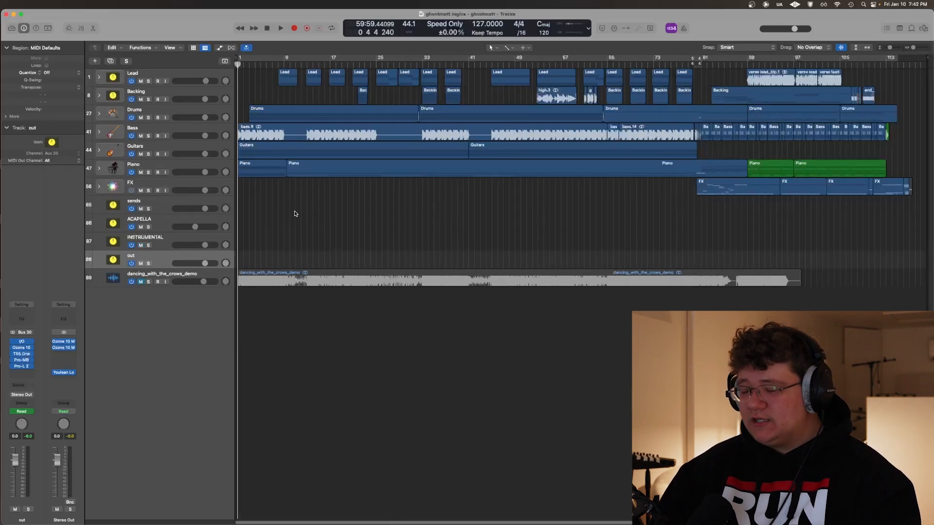
left_click(153, 271)
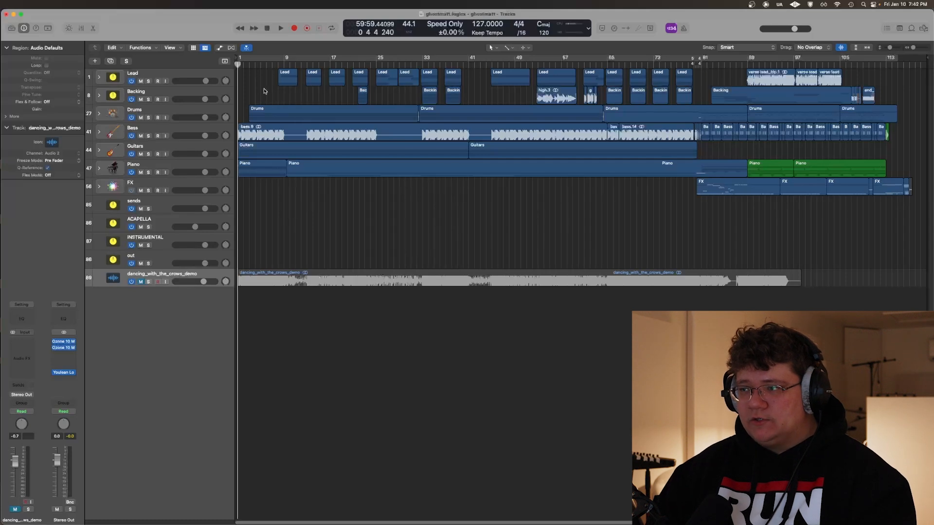
Expand the Drums stack and place the playhead at bar 3, where the kickhat and snare regions begin
left_click(98, 114)
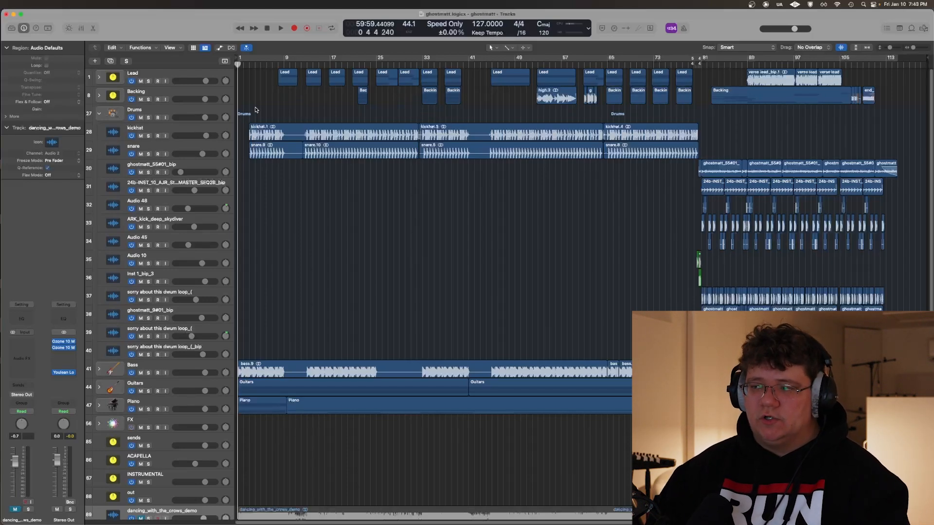
scroll(241, 115, "up", 5)
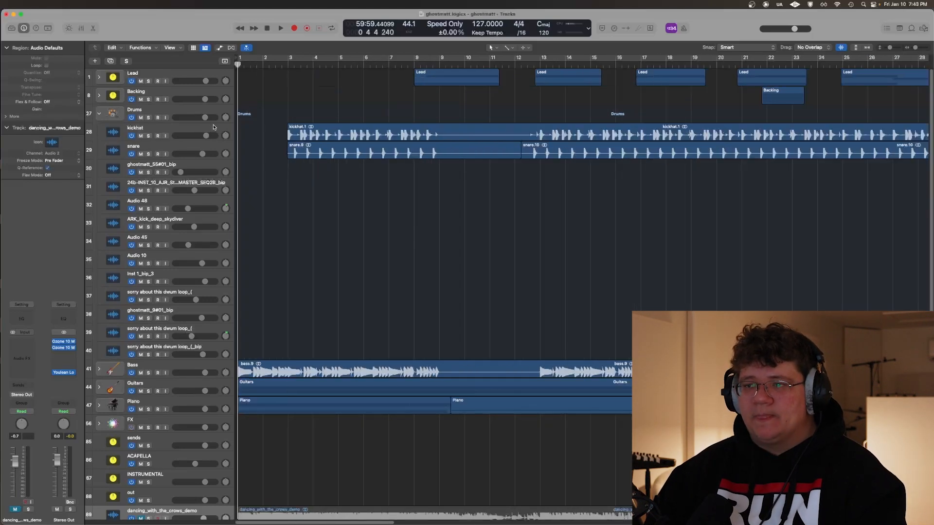
left_click(298, 132)
left_click(298, 98)
left_click(288, 65)
scroll(231, 115, "up", 7)
Compare the separate kickhat and snare tracks at the beginning of their regions
left_click(191, 145)
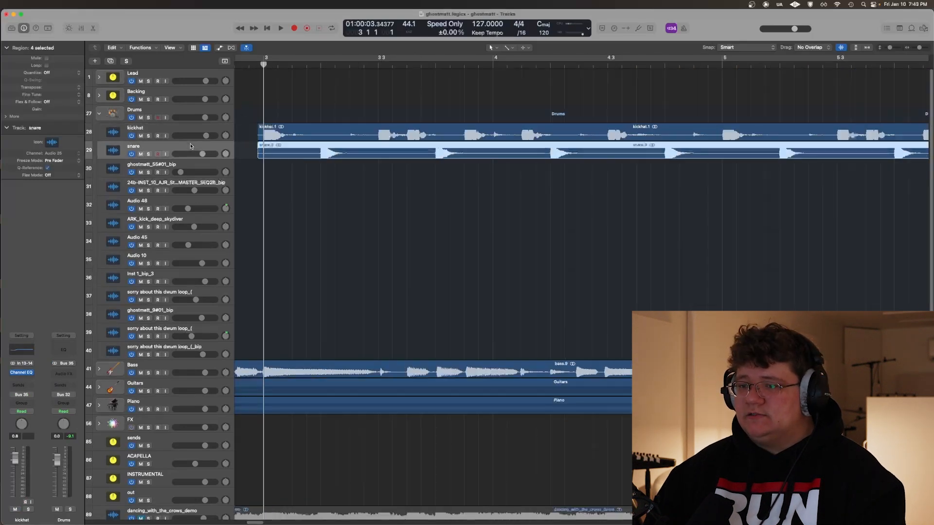
left_click(272, 96)
left_click(174, 128)
left_click(275, 93)
scroll(273, 119, "left", 2)
key("Down")
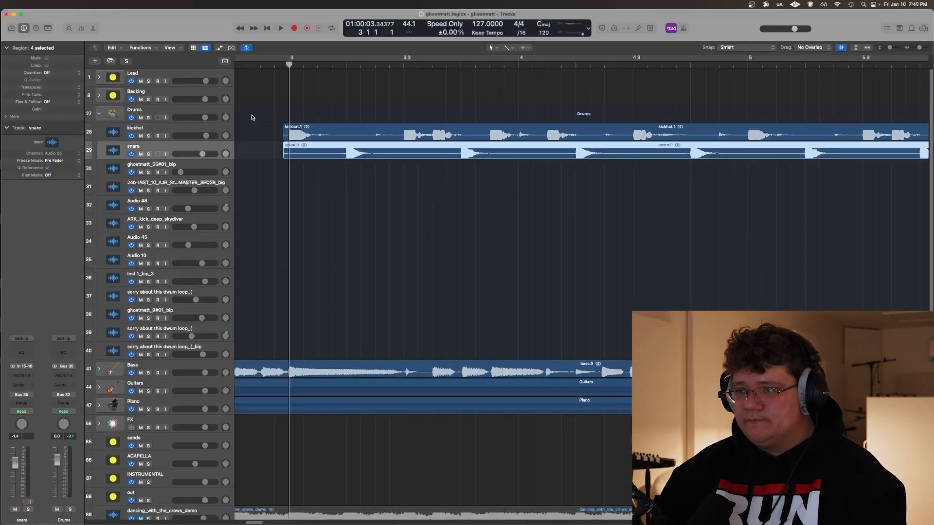
left_click(257, 116)
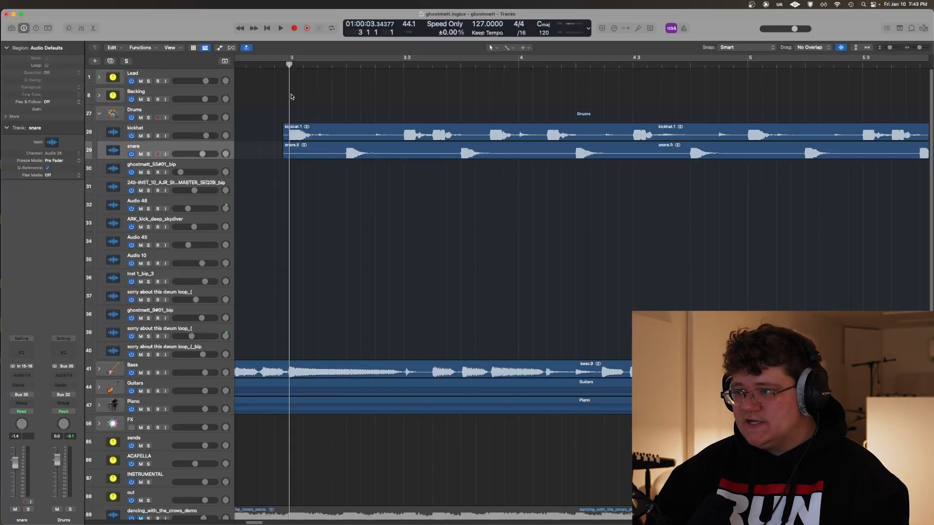
key("z")
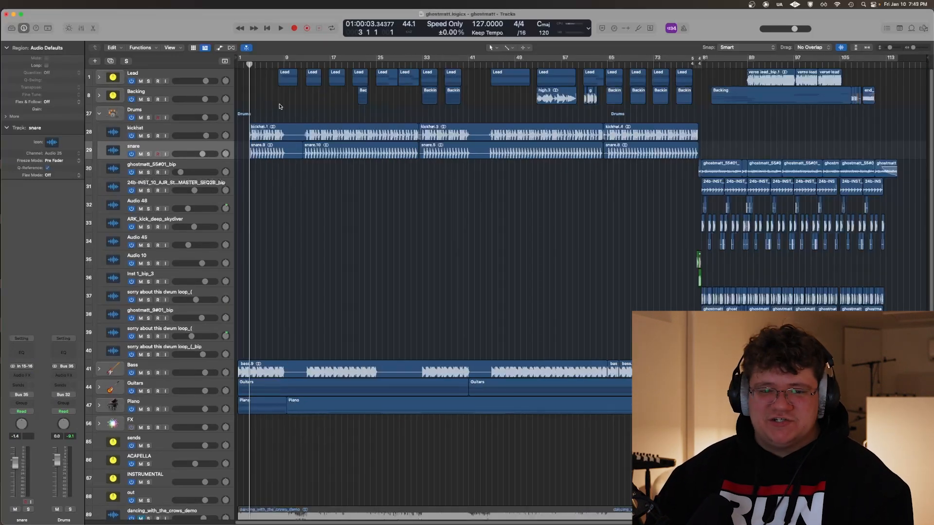
Add a new audio track below the drum tracks, then switch to Finder and browse the Media folder inside the ghostmatt.logicx package
key("alt+super+a")
mouse_move(18, 506)
left_click(21, 505)
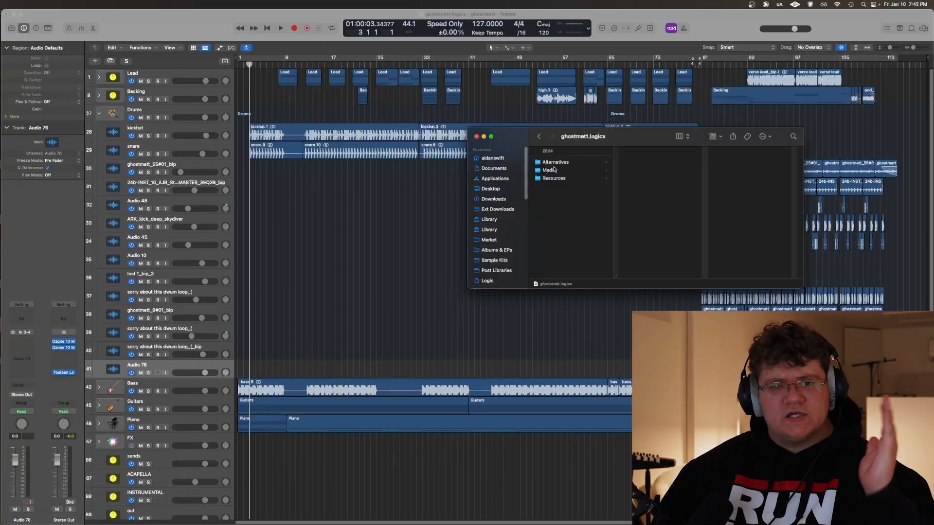
left_click(549, 170)
left_click(644, 162)
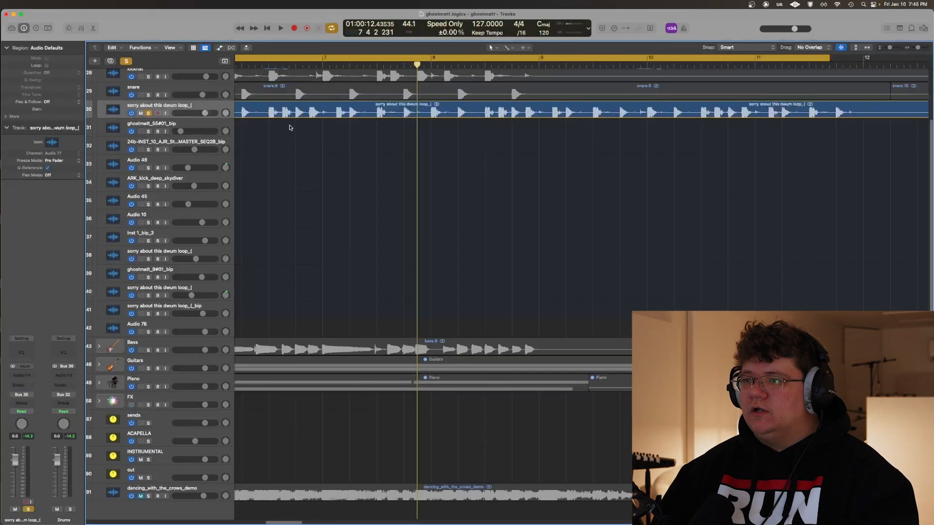
Split the soloed "sorry about this dwum loop" region at bar 6 and delete the part before the split
scroll(289, 127, "left", 3)
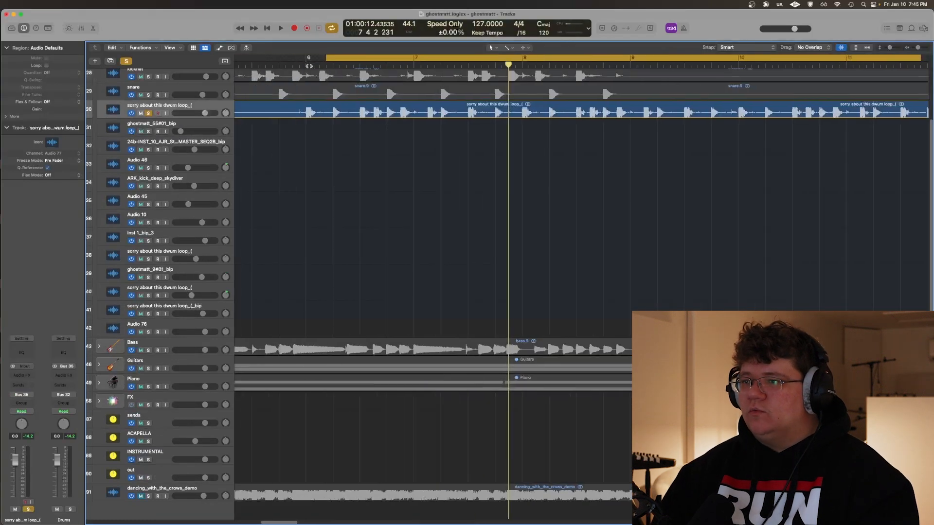
key("c")
left_click(310, 66)
key("super+Right")
key("super+Right")
key("super+Right")
key("super+Right")
key("super+Right")
key("super+Right")
key("super+Right")
key("super+Right")
key("super+Right")
key("super+Right")
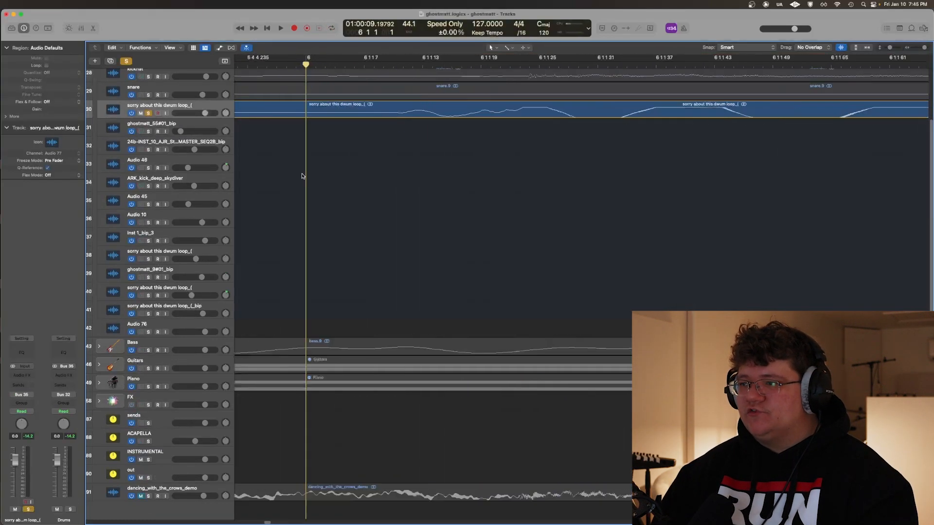
left_click_drag(440, 111, 300, 106)
key("super+t")
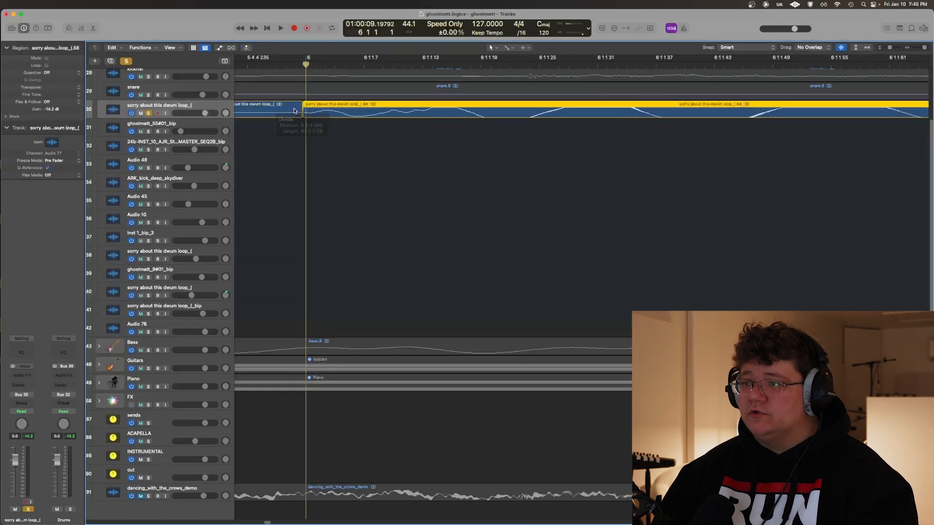
left_click(300, 106)
key("Delete")
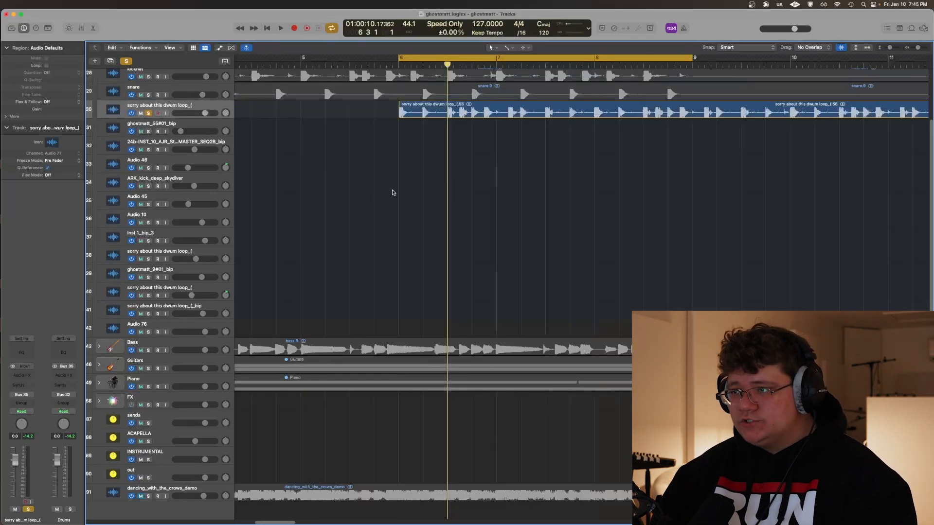
scroll(382, 192, "right", 2)
scroll(365, 193, "left", 2)
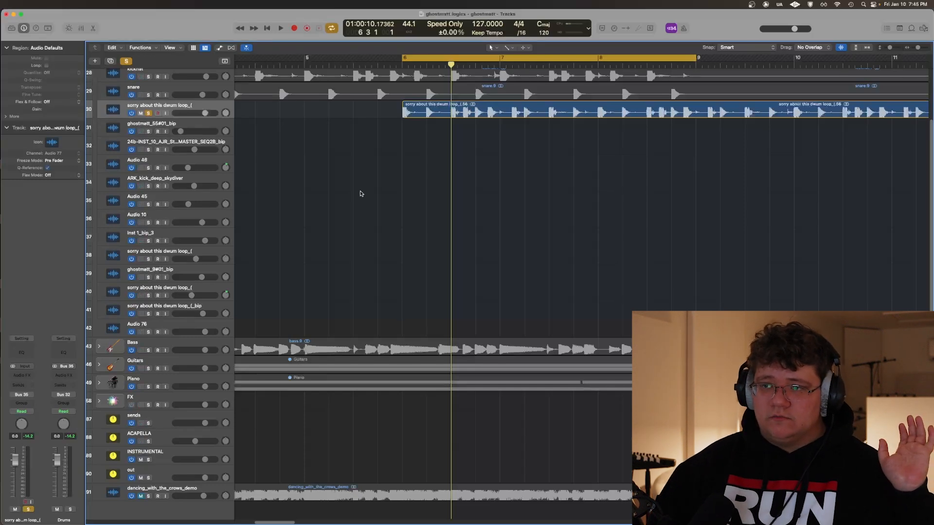
Draw volume automation on the drum loop track just after bar 6, dipping to about -2.4 dB and rising to about -0.6 dB
key("a")
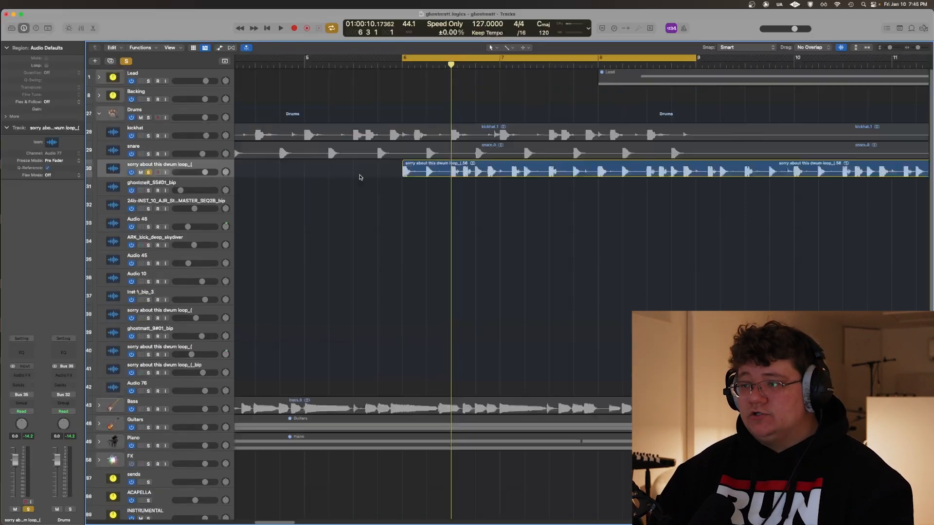
left_click_drag(350, 252, 348, 255)
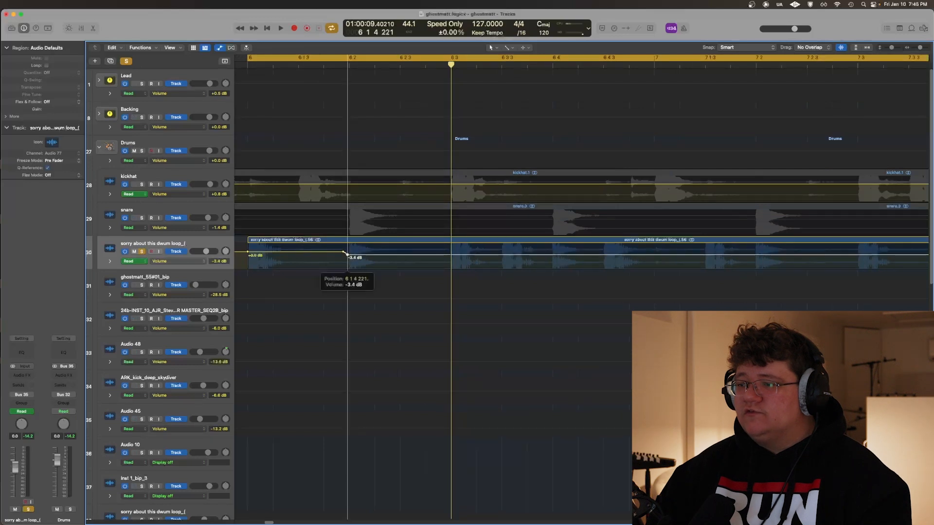
left_click(427, 254)
left_click(448, 255)
left_click_drag(448, 255, 448, 252)
key("super+Left")
key("super+Left")
key("super+Left")
key("super+Left")
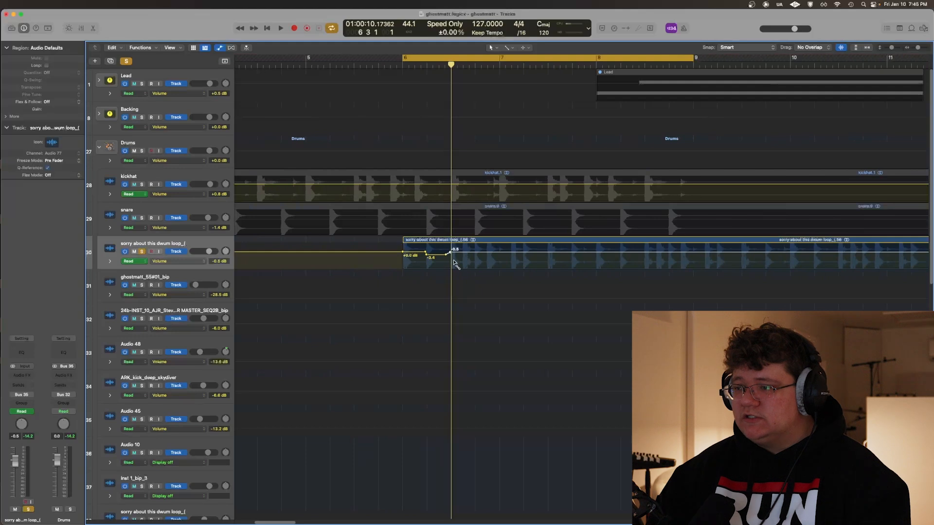
key("super+Left")
key("super+Left")
key("super+Left")
key("super+Left")
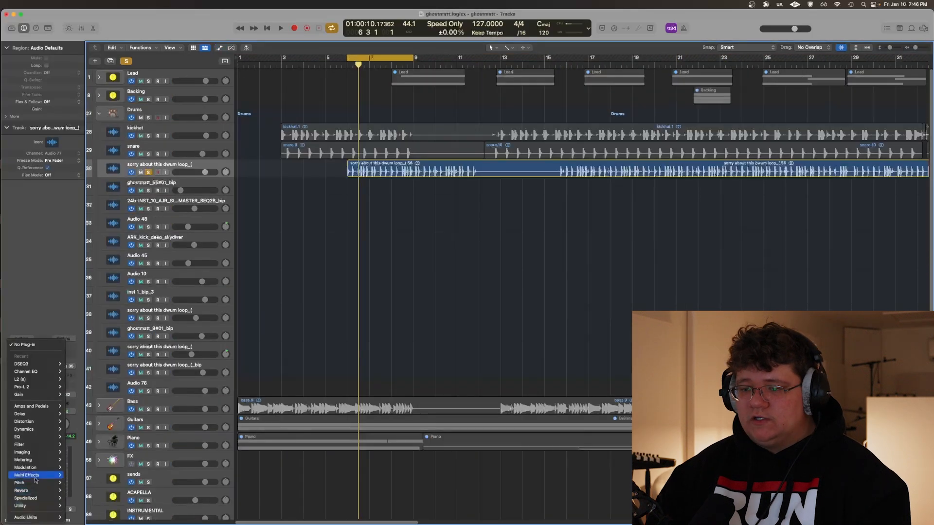
Insert a dual mono Tremolo on the drum loop track and couple its two channels
mouse_move(30, 467)
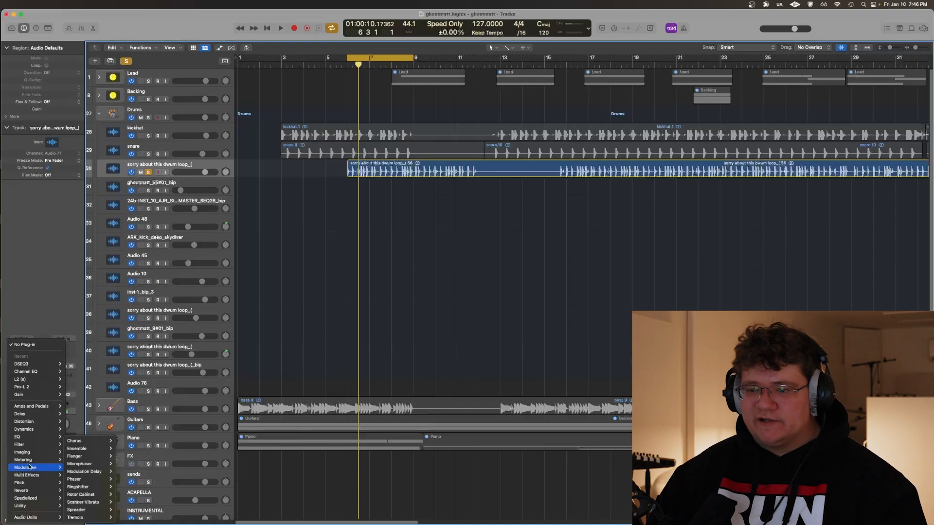
mouse_move(92, 518)
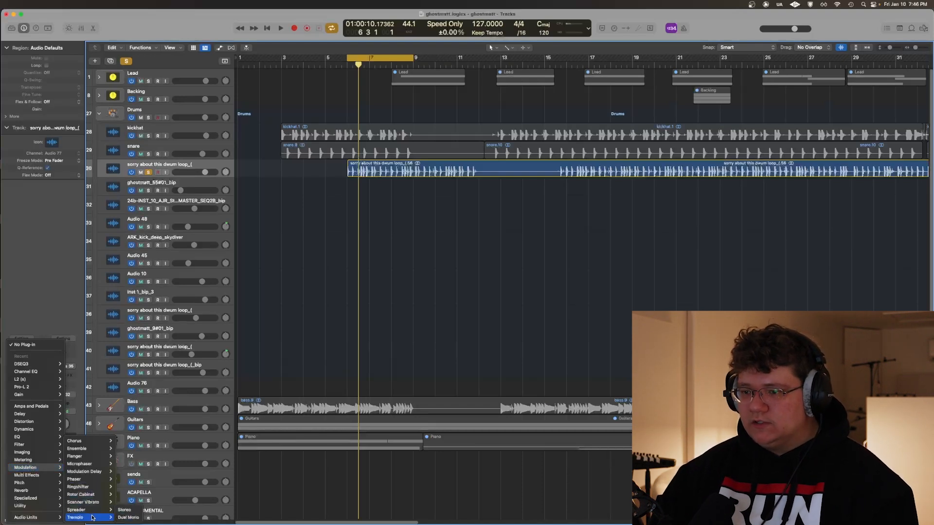
left_click(128, 518)
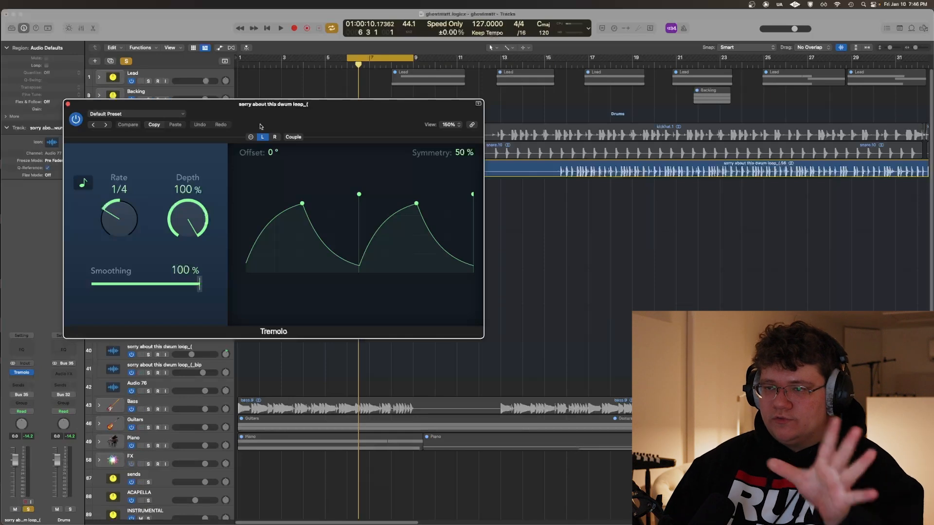
left_click_drag(307, 105, 365, 220)
left_click(358, 236)
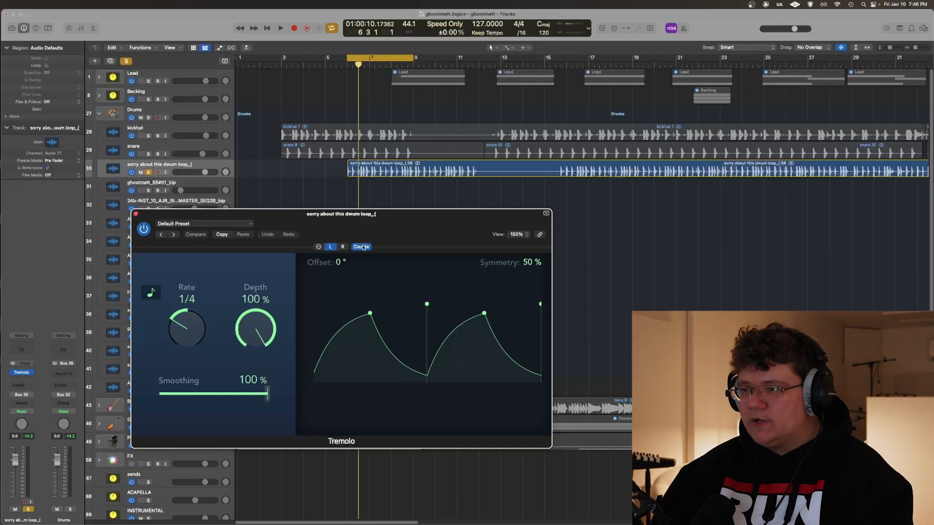
Set the Tremolo's smoothing to 0 % and play back the drum loop from bar 6
left_click_drag(353, 219, 429, 219)
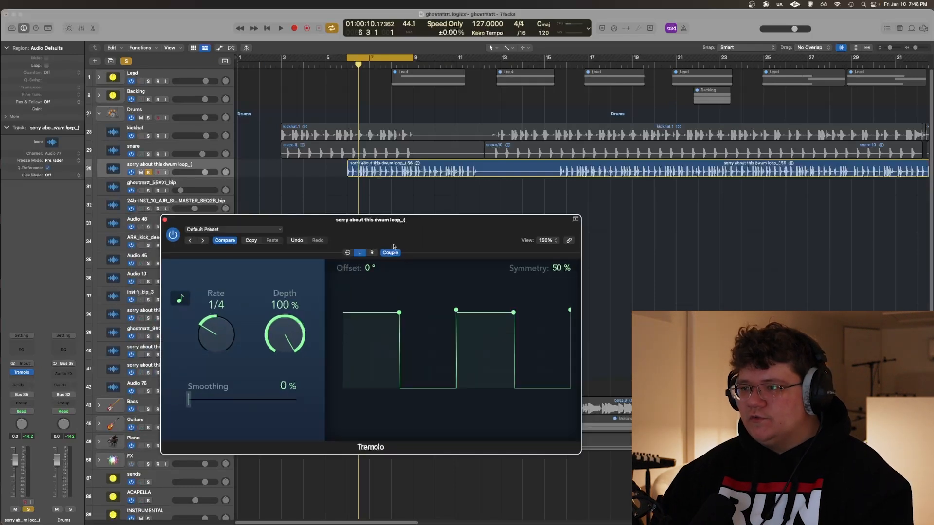
left_click_drag(398, 235, 407, 243)
scroll(325, 181, "up", 5)
scroll(333, 184, "up", 2)
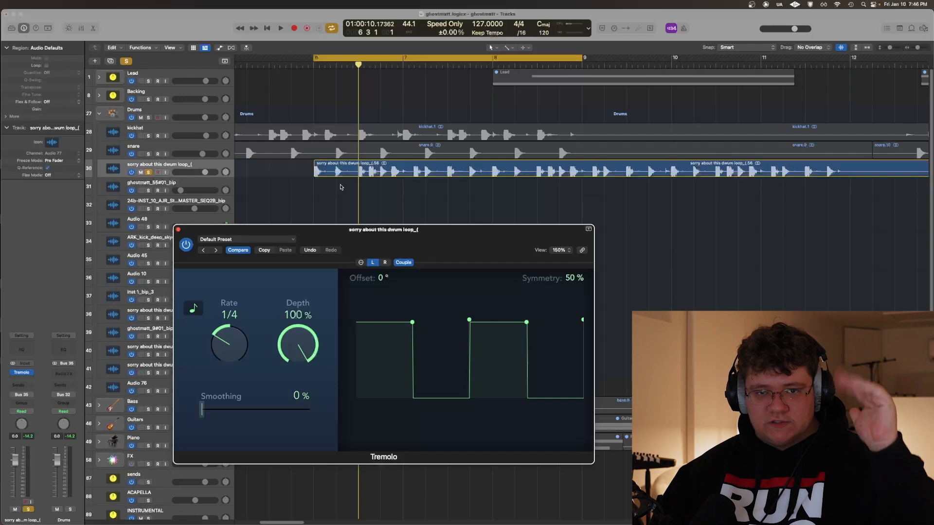
key("space")
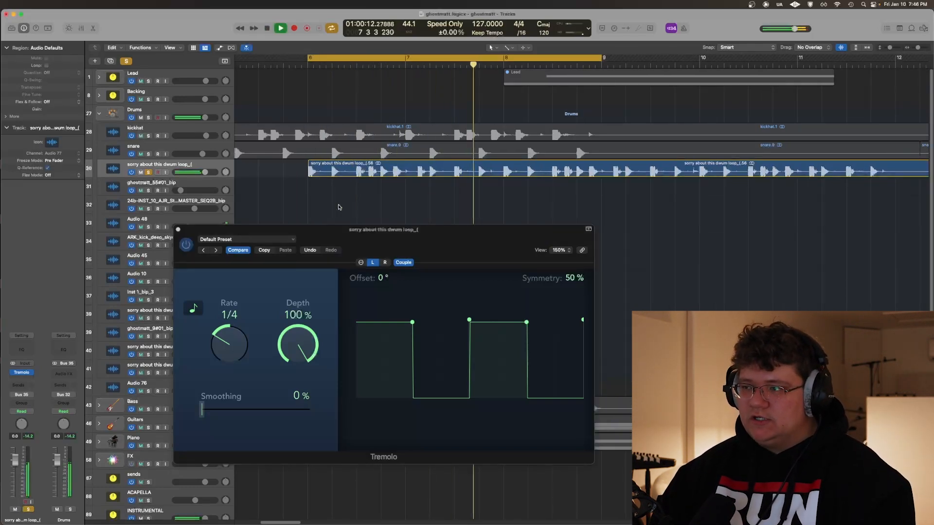
key("space")
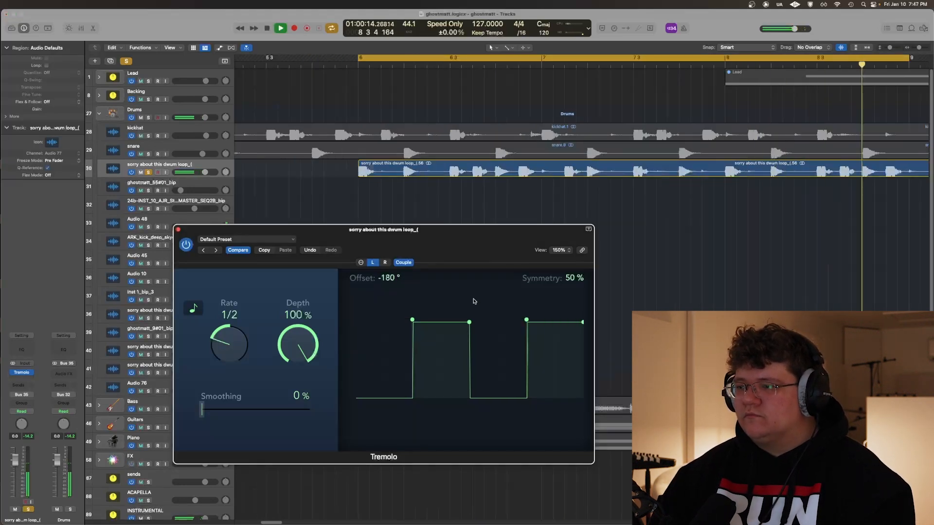
Set the Tremolo's rate to 1/2, offset to -180° and symmetry to 25 %, and check the gating against the loop's hits
left_click_drag(469, 322, 411, 310)
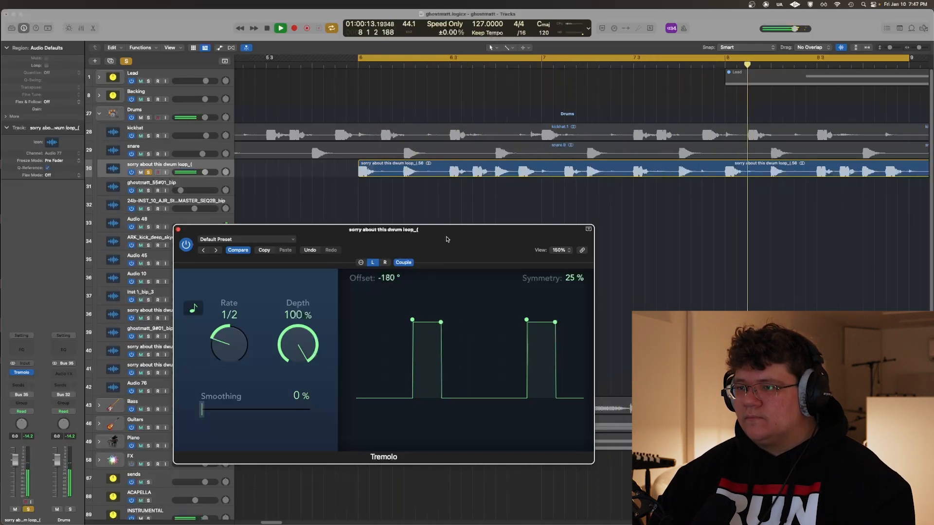
key("space")
left_click_drag(412, 239, 268, 265)
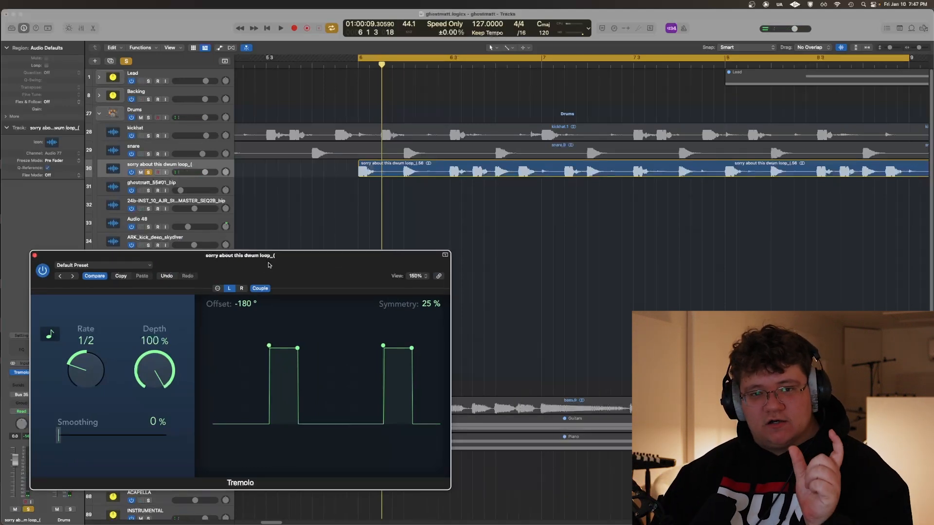
left_click(308, 216)
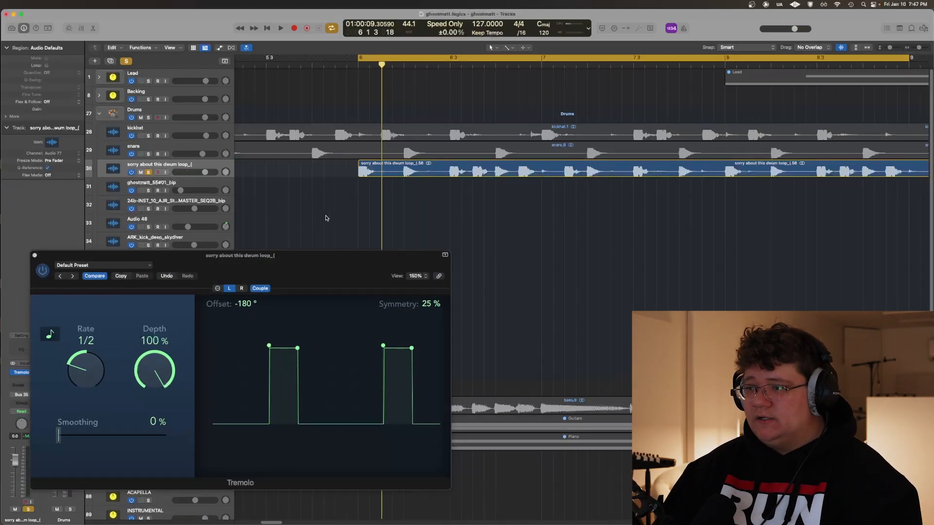
scroll(327, 216, "down", 5)
scroll(350, 136, "up", 1)
scroll(325, 231, "up", 4)
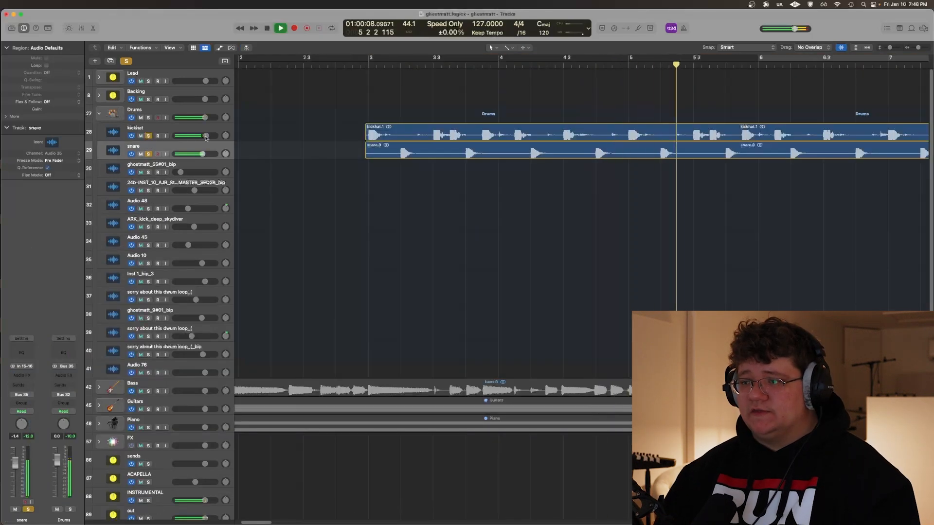
Audition the soloed kickhat and snare tracks together and check their volume faders
key("space")
left_click(206, 137)
left_click(206, 137)
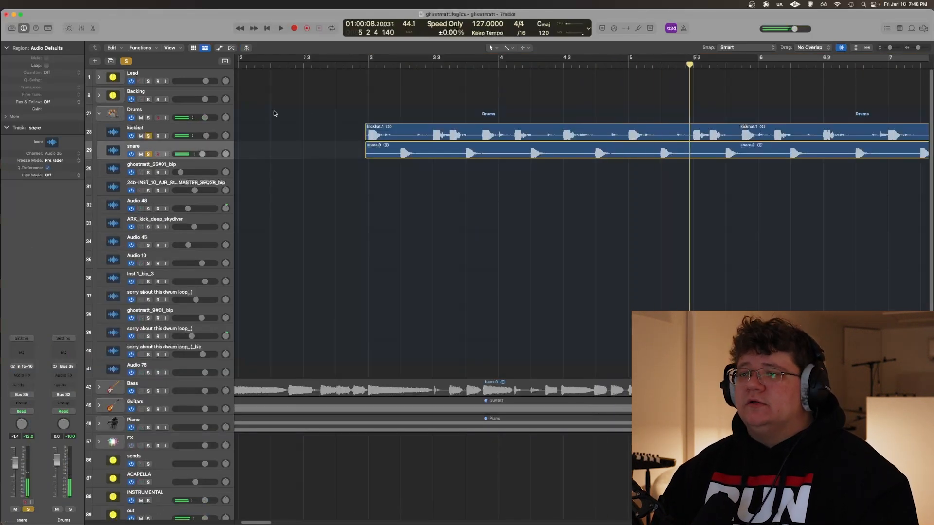
left_click(203, 153)
key("Up")
left_click(202, 154)
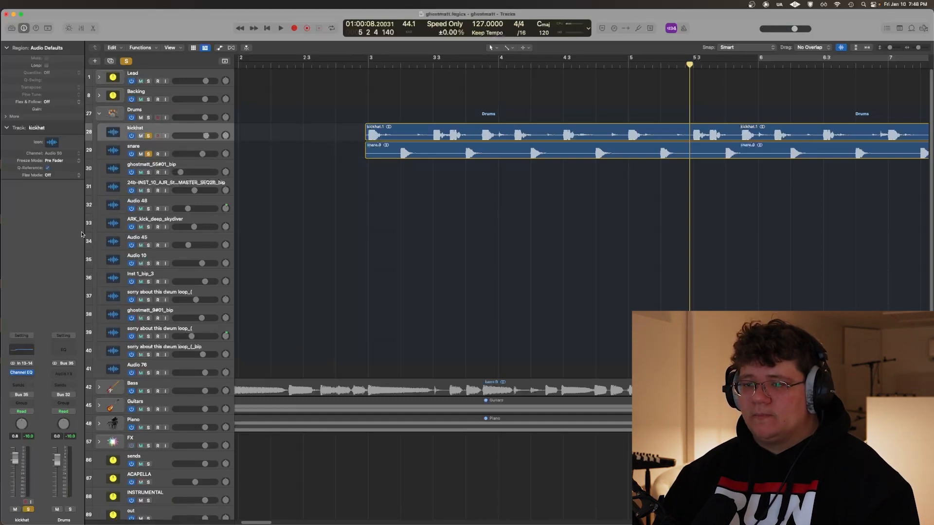
Inspect the Channel EQ on the kickhat track, close it and select the snare track
left_click(21, 372)
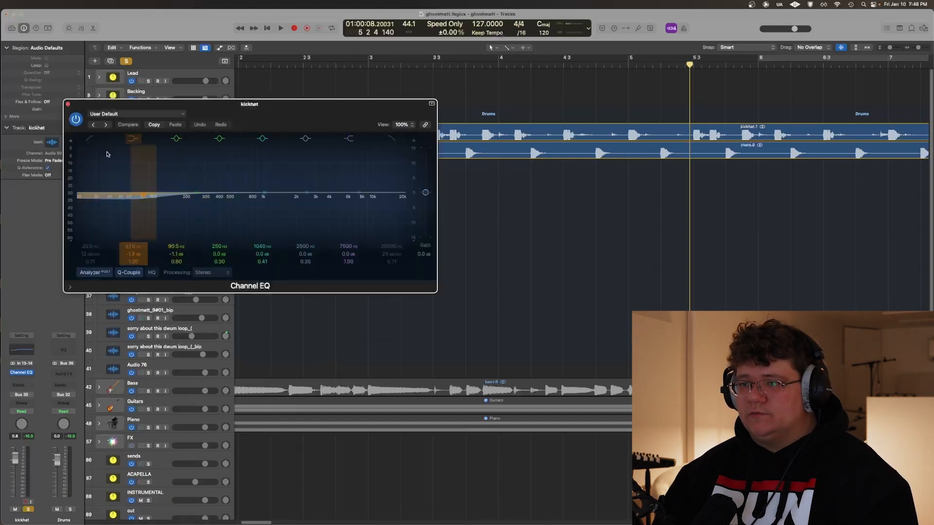
left_click(68, 104)
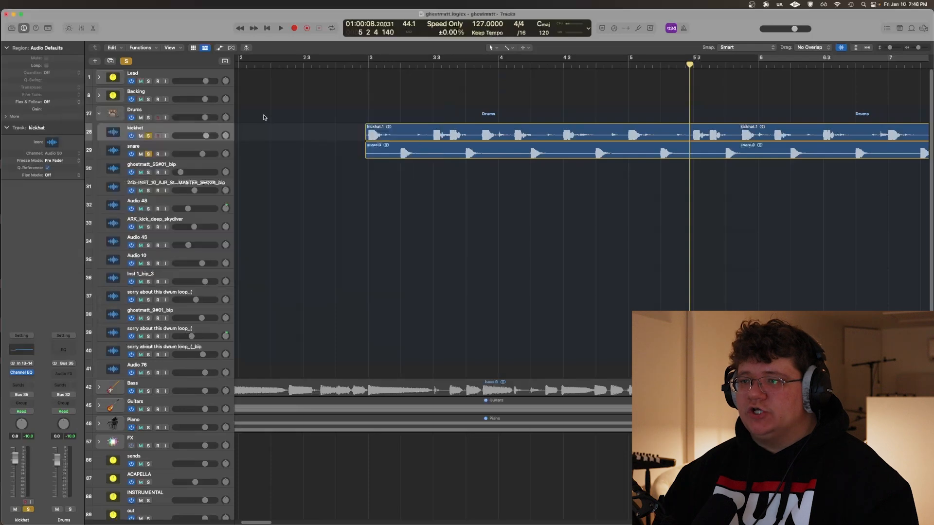
left_click(179, 149)
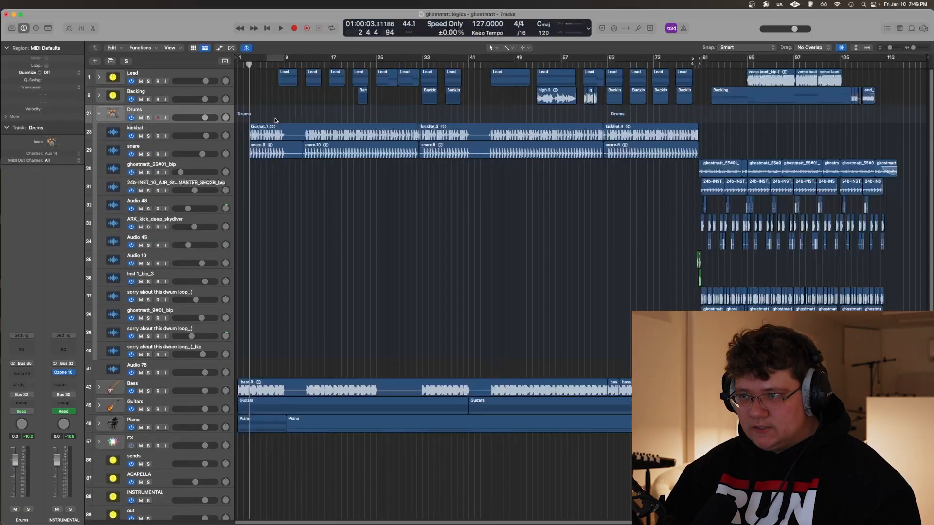
key("super+Right")
key("super+Right")
key("super+Right")
key("super+Right")
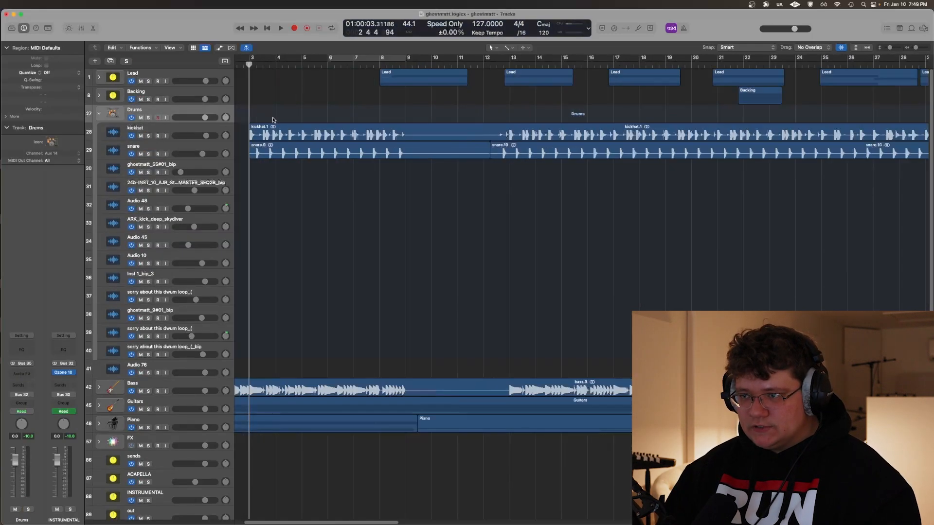
scroll(287, 115, "left", 3)
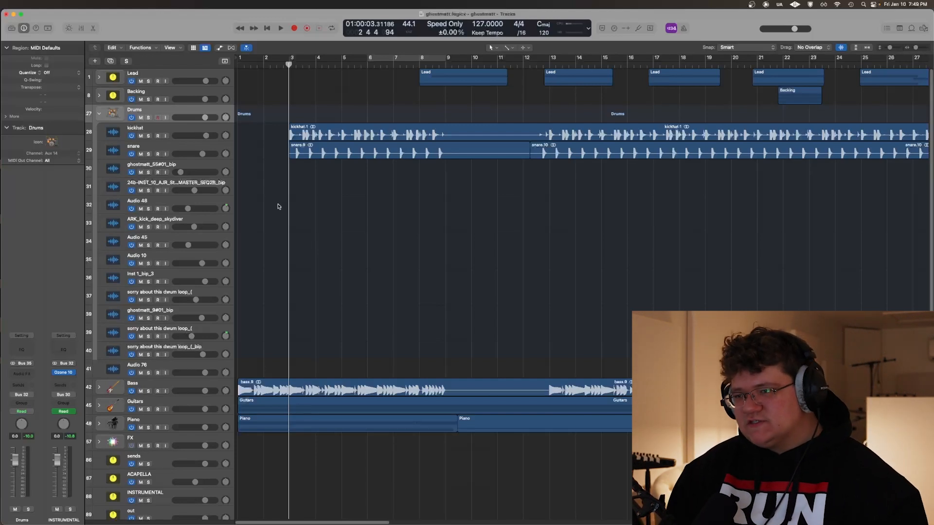
Select the kickhat track, play the full mix from bar 3, and toggle solo on the Drums stack to compare
key("Down")
key("Down")
key("Up")
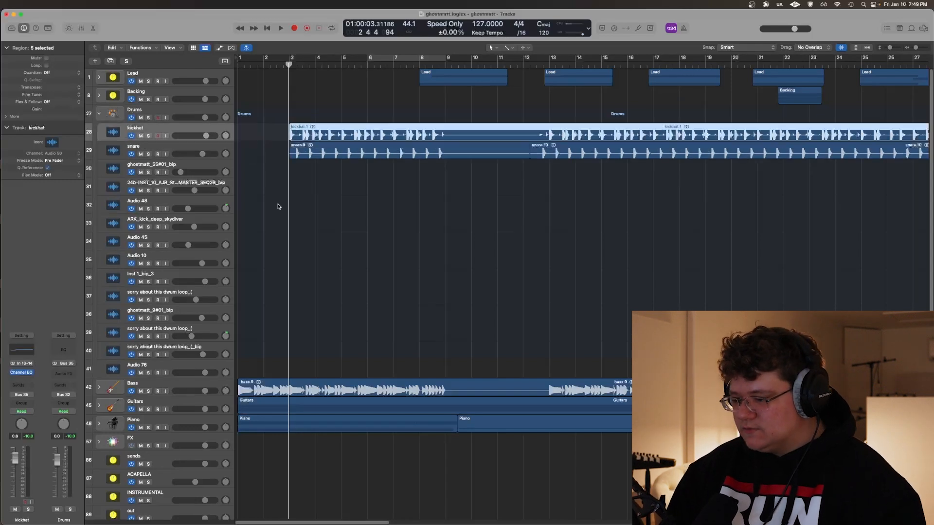
left_click(272, 104)
key("space")
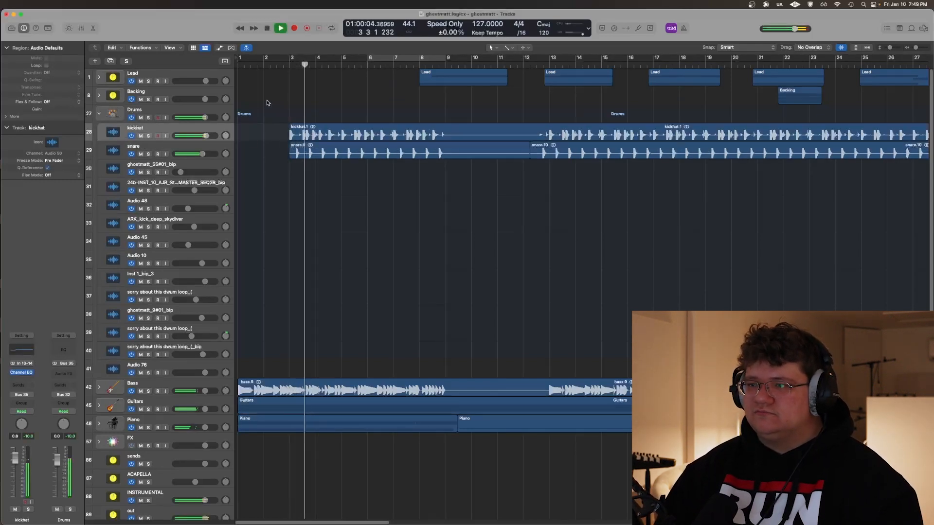
left_click(148, 118)
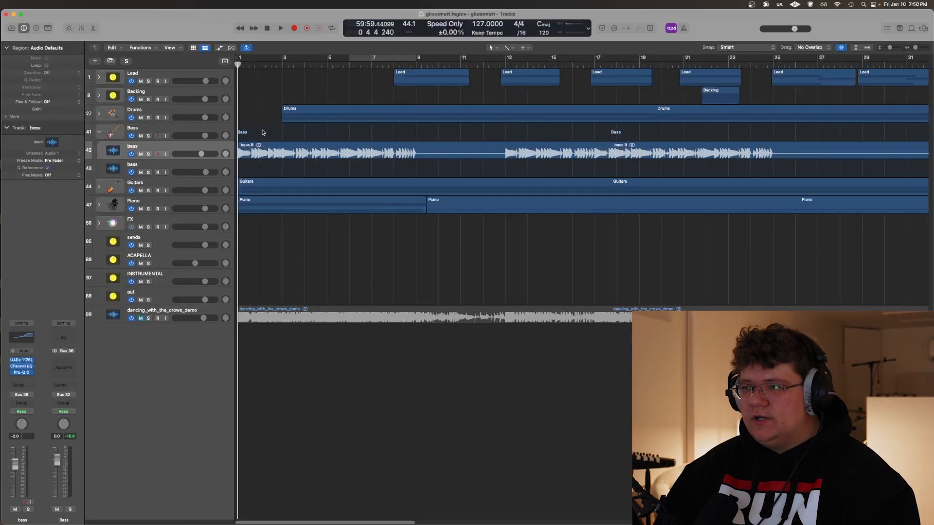
Solo the upper bass track, set the cycle range from bar 5 to bar 9, and play it back
key("s")
left_click_drag(329, 59, 417, 58)
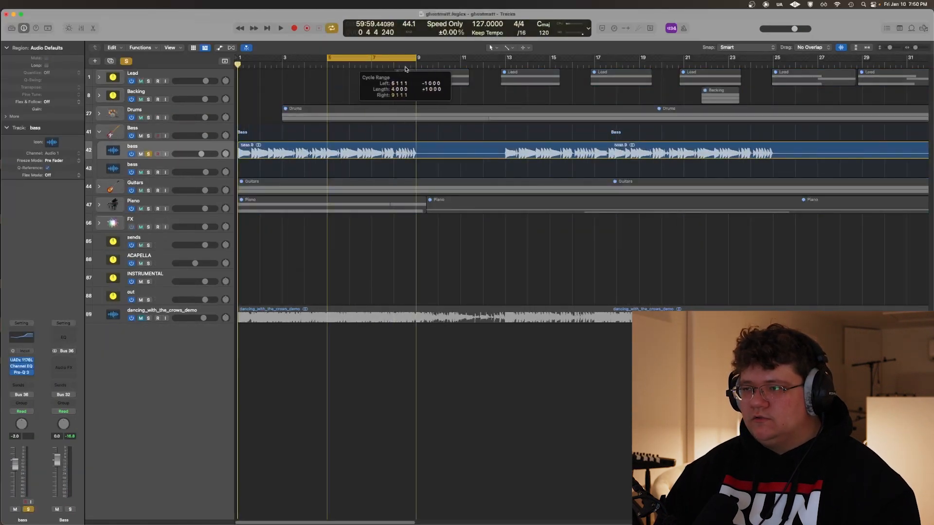
key("space")
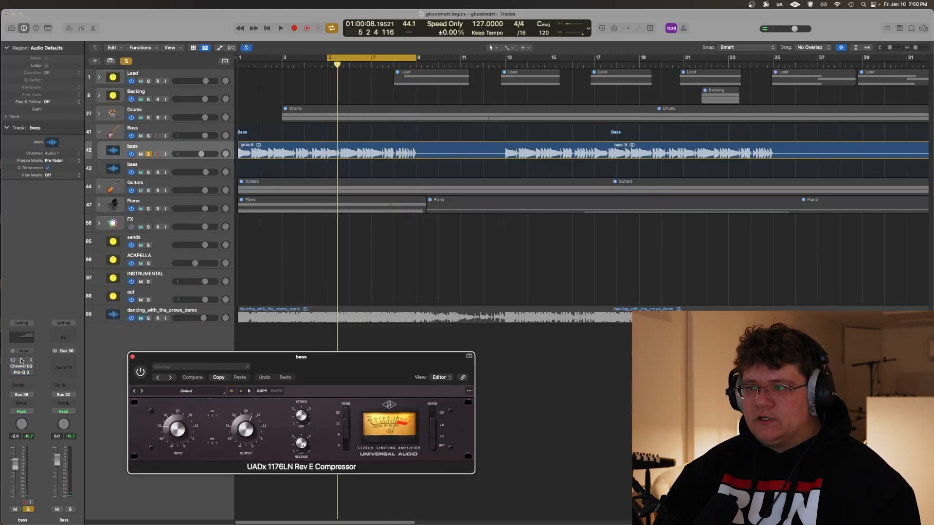
key("space")
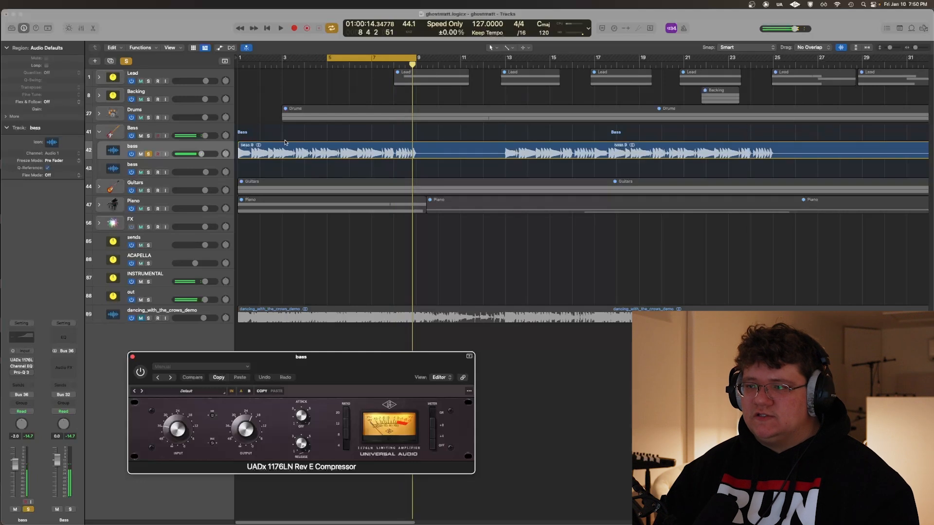
Audition the soloed bass with its UADx 1176LN Rev E Compressor engaged, then close the compressor
key("super+Right")
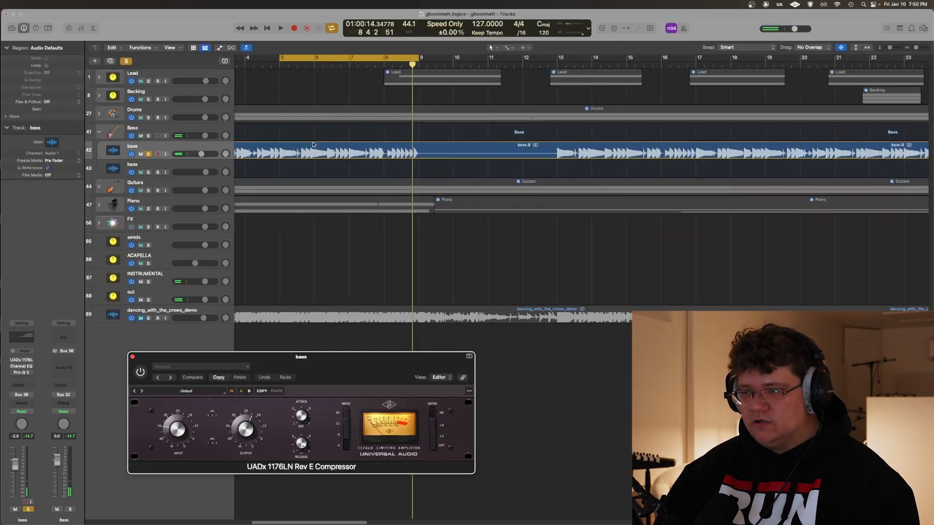
key("space")
left_click_drag(327, 369, 350, 302)
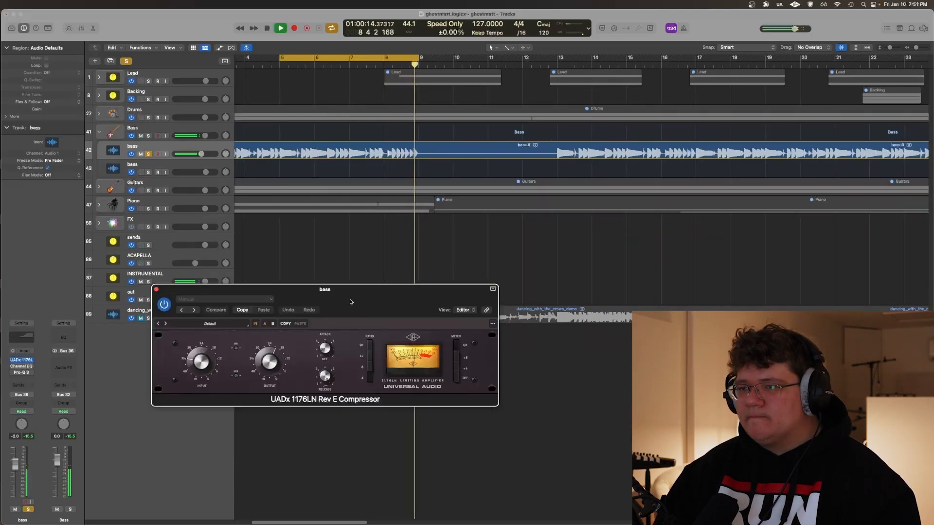
key("space")
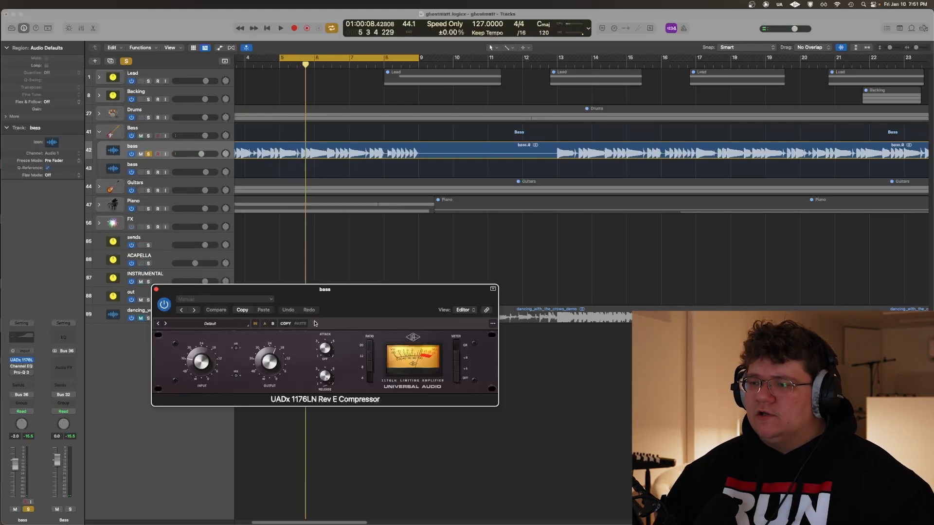
left_click_drag(328, 301, 341, 307)
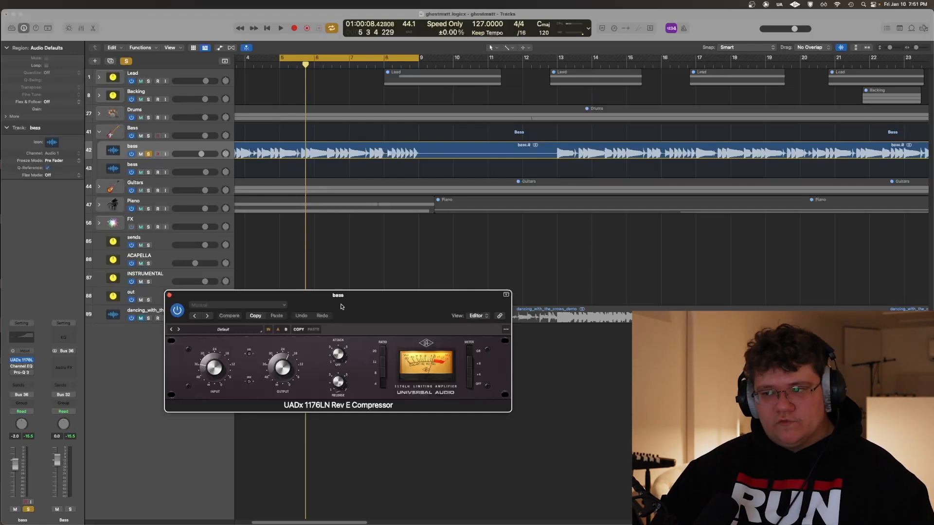
left_click(282, 139)
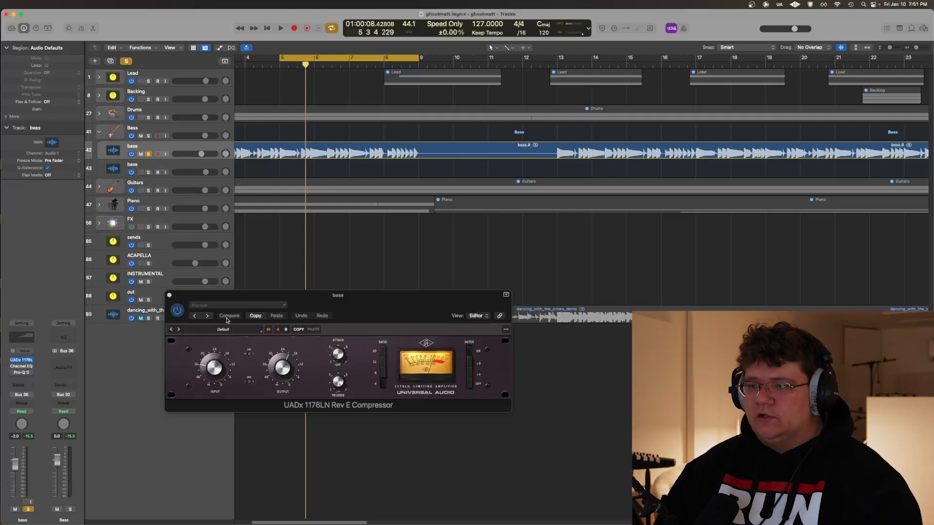
left_click(169, 296)
Inspect the bass track's Channel EQ curve during playback of the loop, then close it
left_click(23, 367)
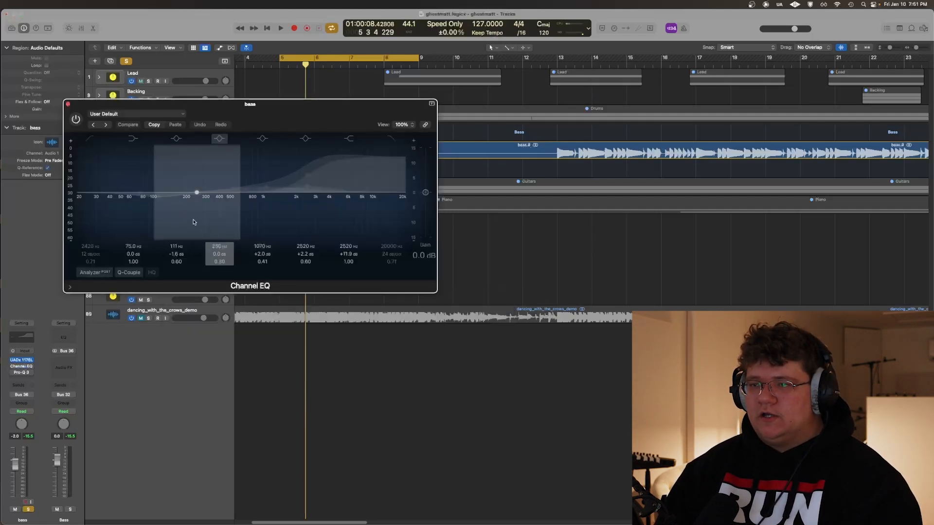
left_click_drag(259, 106, 316, 210)
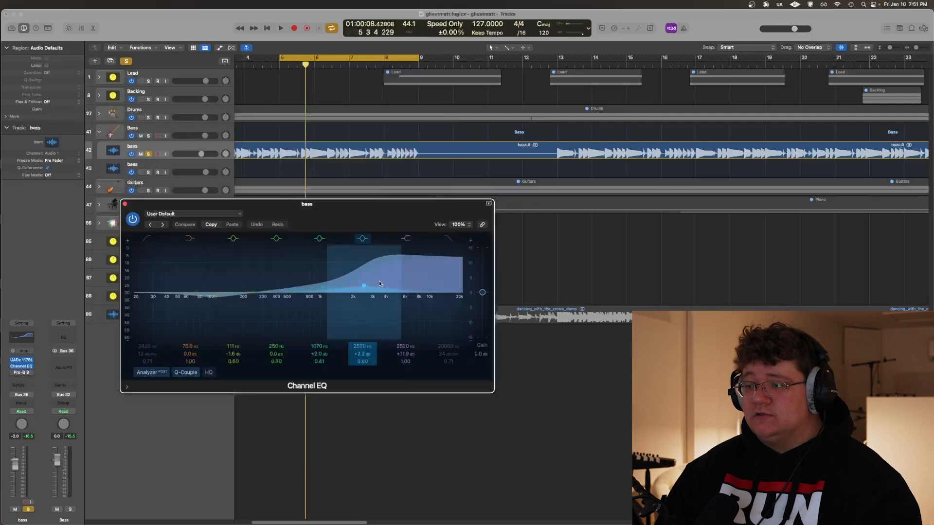
key("space")
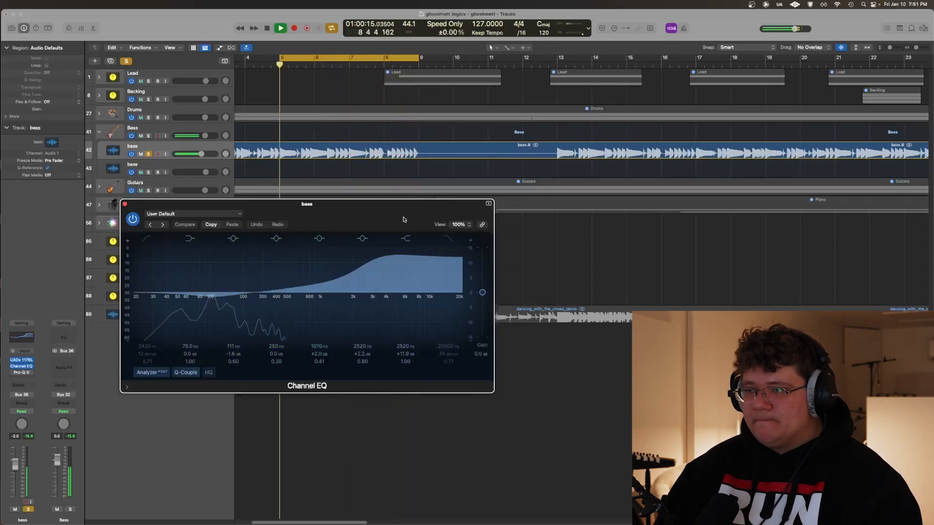
key("space")
left_click(125, 204)
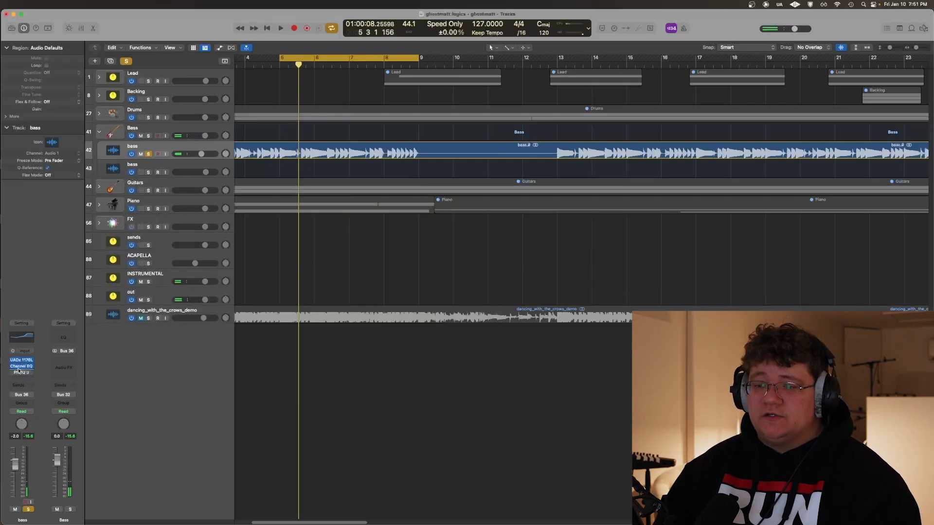
Open Pro-Q 3 on the bass track and listen to its high-cut band in isolation during playback
left_click(22, 373)
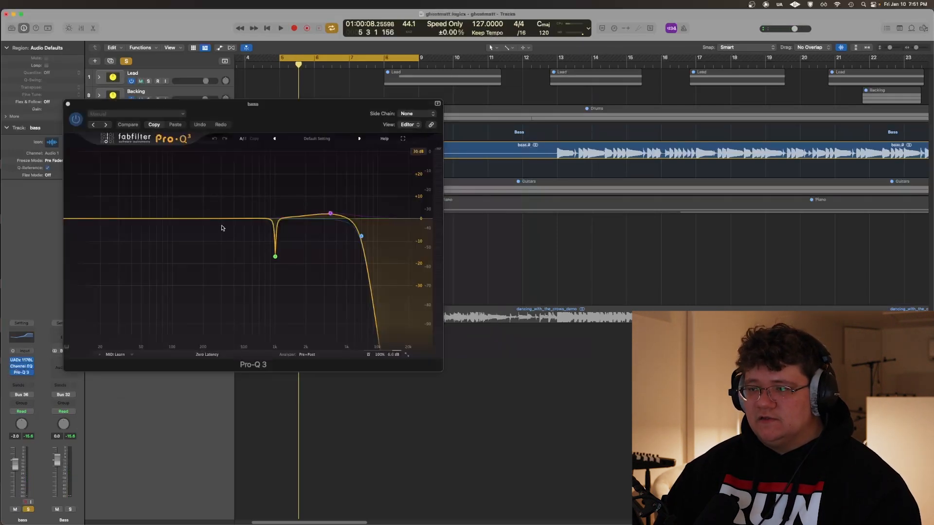
left_click_drag(274, 106, 359, 241)
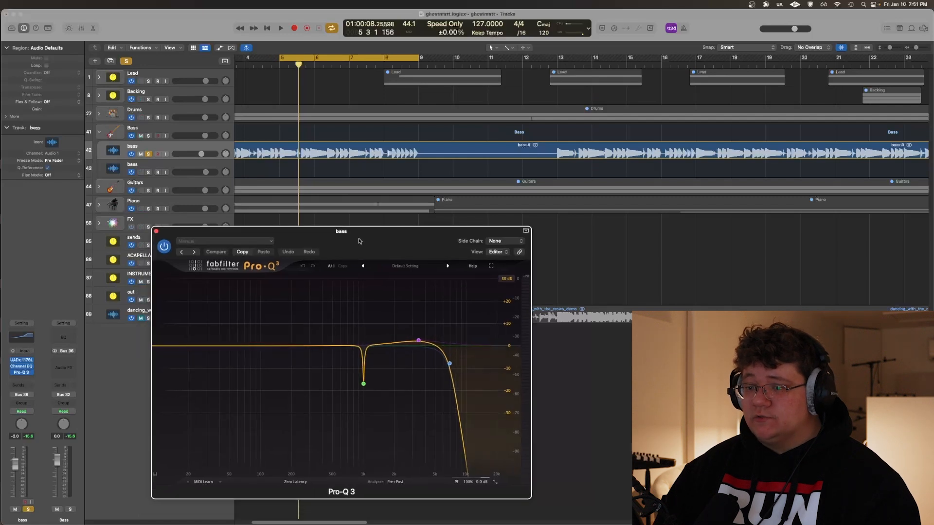
mouse_move(451, 364)
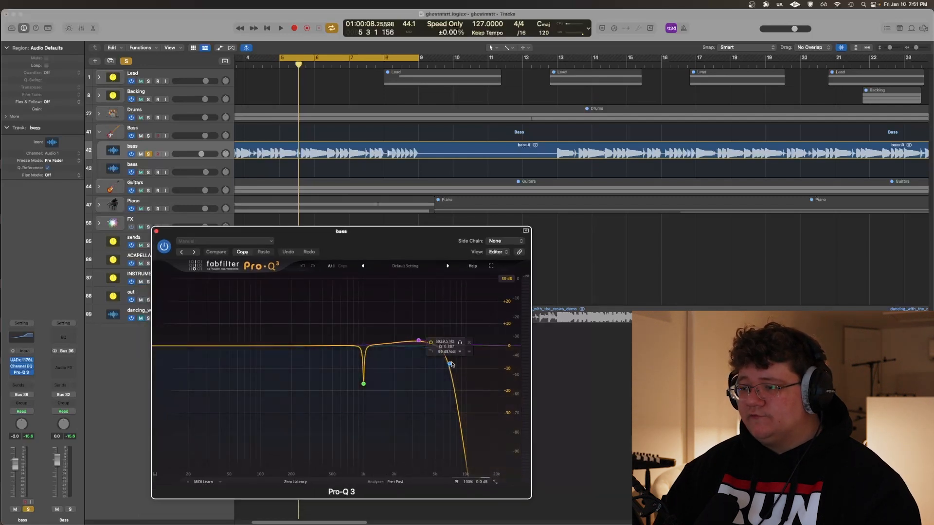
key("space")
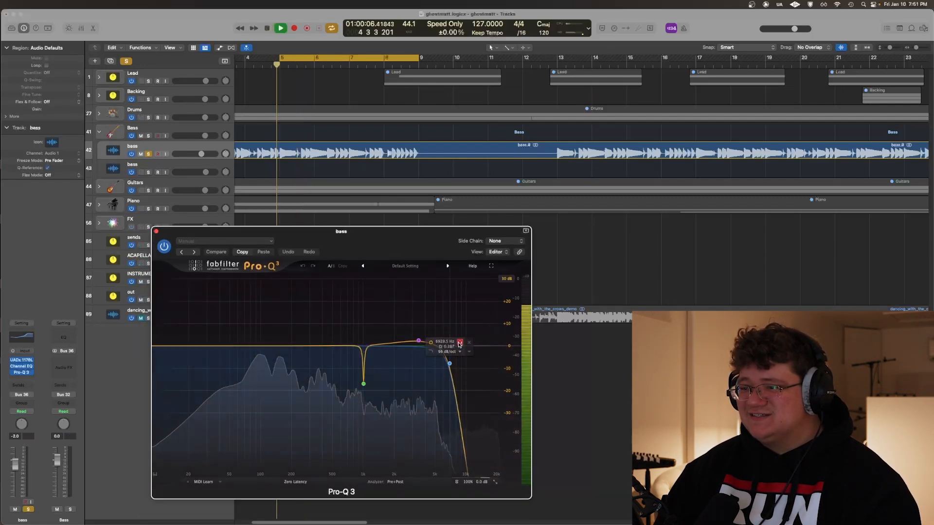
left_click(460, 343)
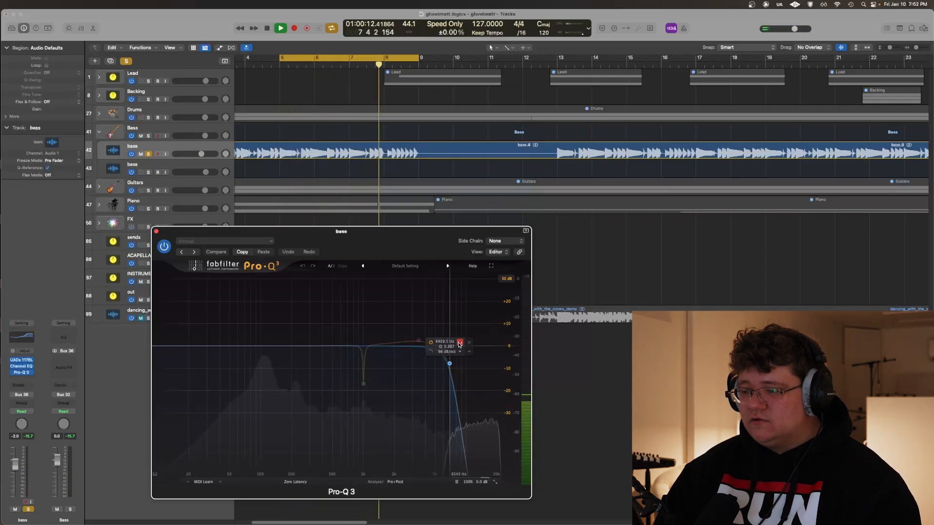
left_click(460, 345)
key("space")
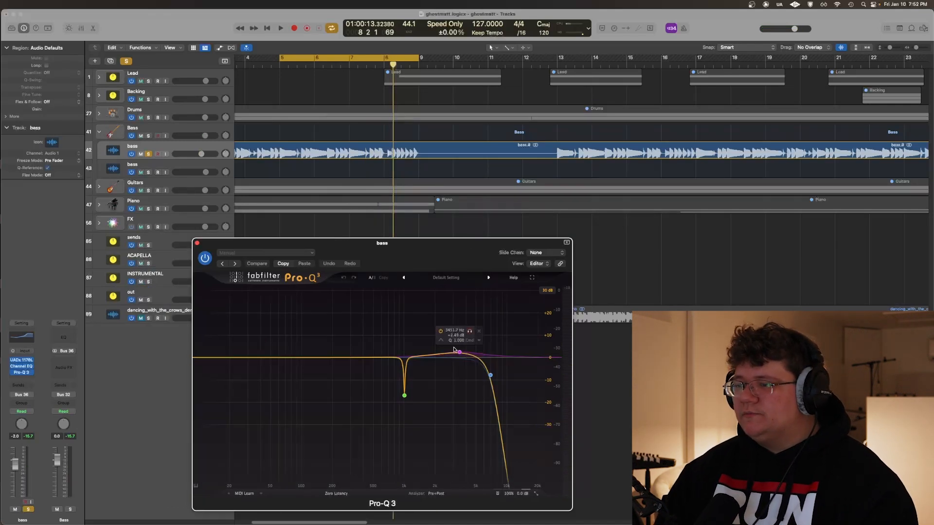
Set the Pro-Q 3 display range to 12 dB and audition the high-frequency boost band in isolation
left_click(554, 316)
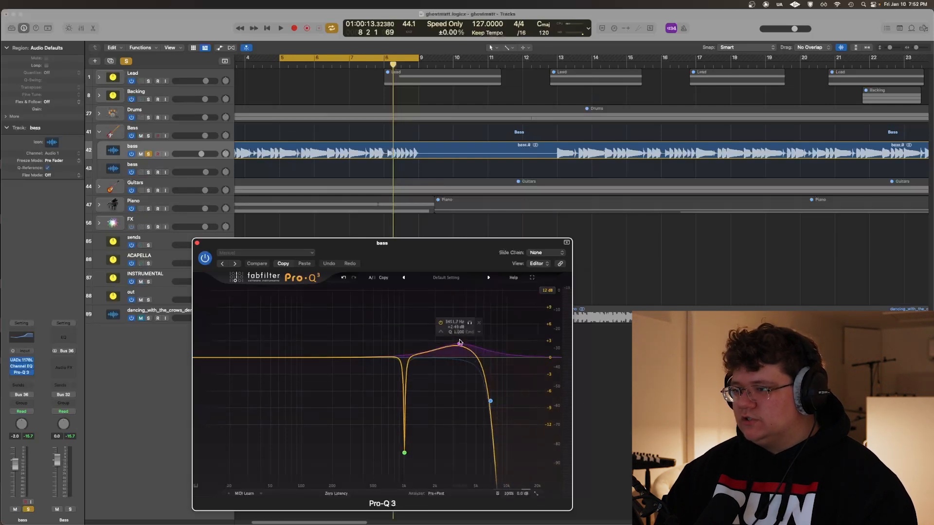
key("space")
left_click(470, 323)
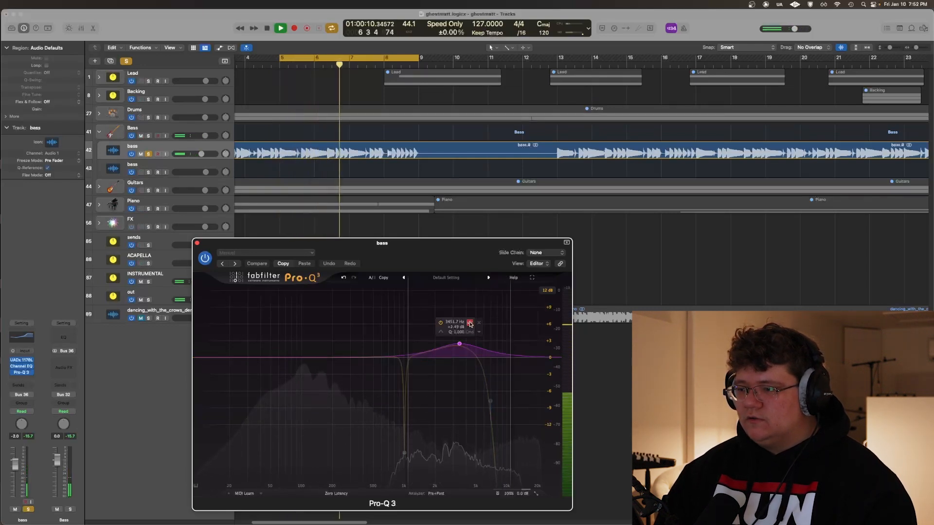
key("space")
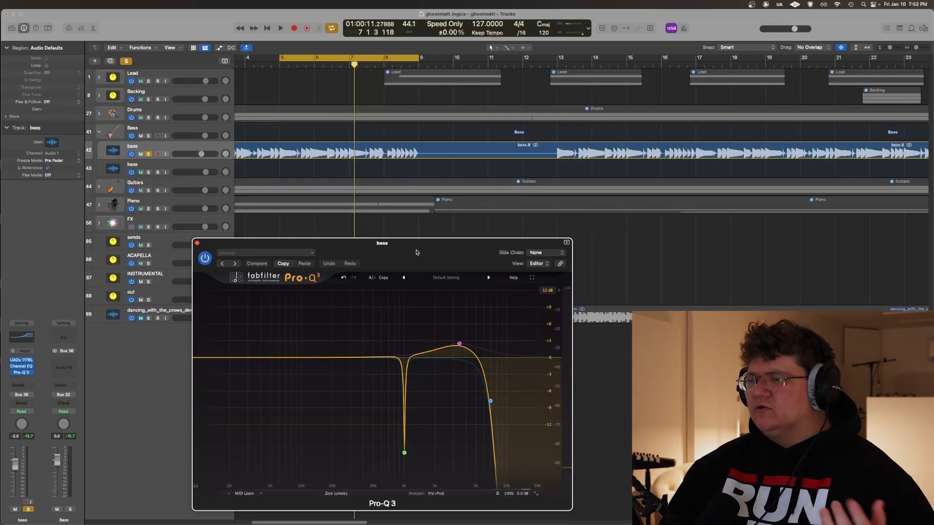
Audition the narrow notch near 1 kHz in isolation, compare the bass with the band bypassed and active, and close Pro-Q 3
left_click_drag(417, 265, 462, 296)
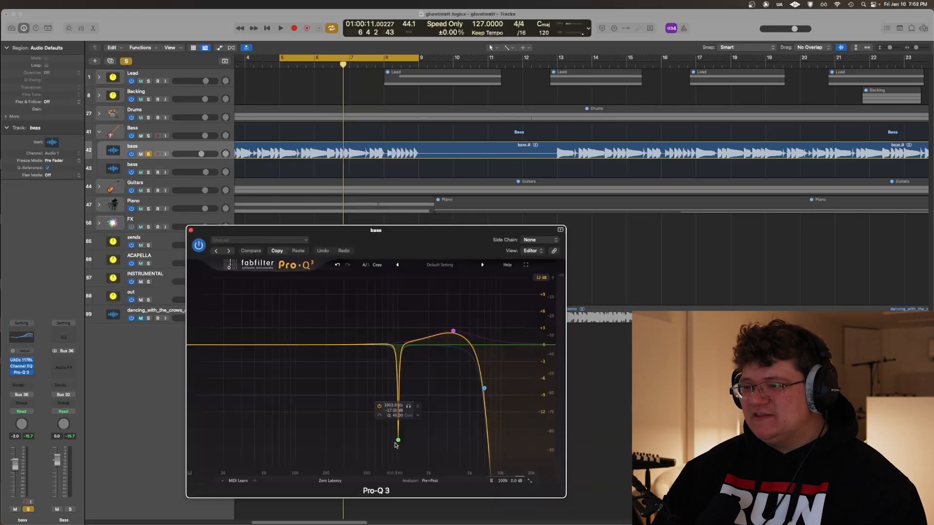
left_click_drag(389, 245, 383, 244)
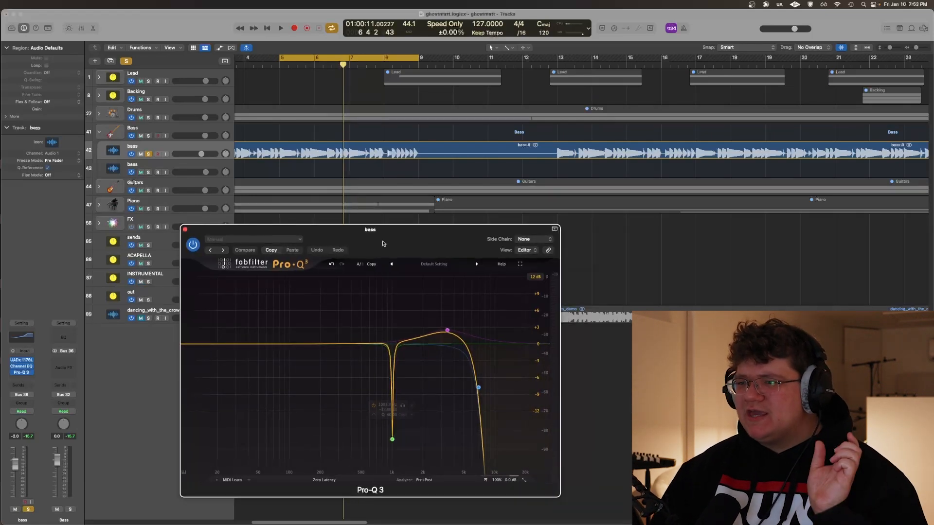
key("space")
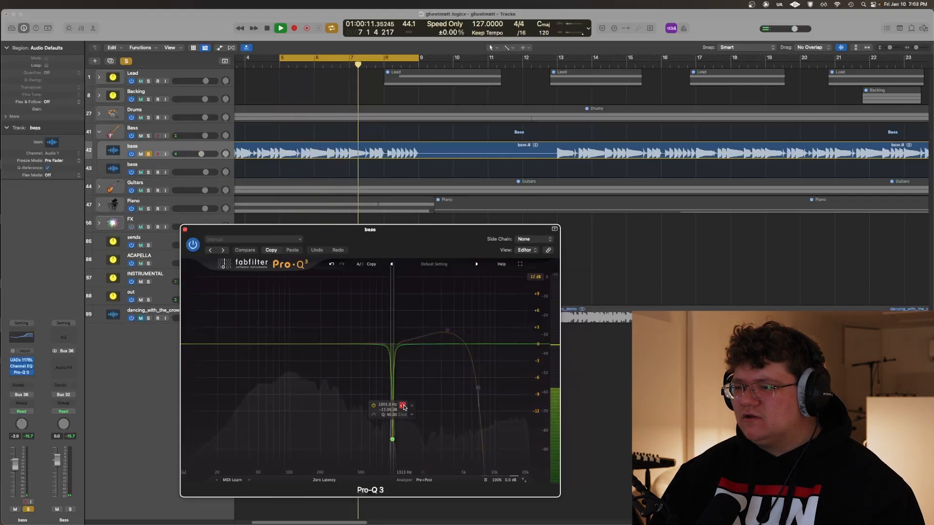
left_click(403, 406)
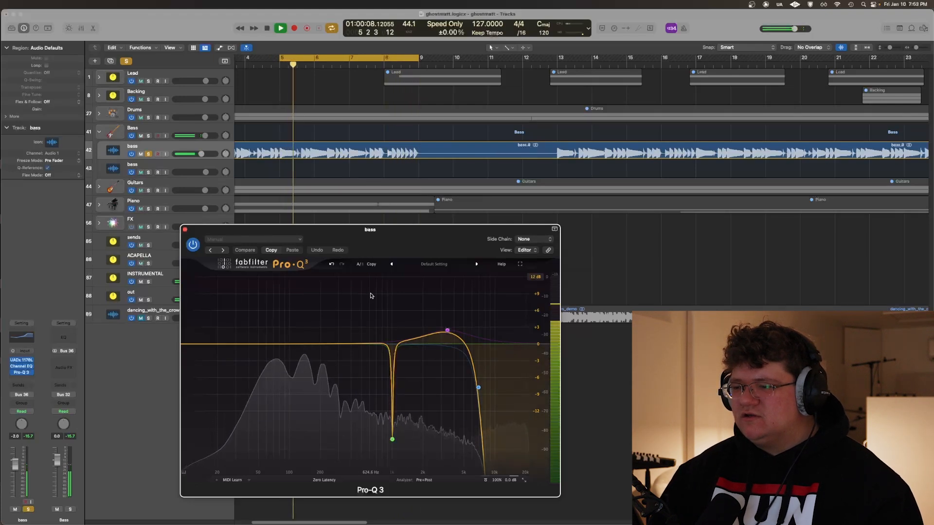
left_click(373, 406)
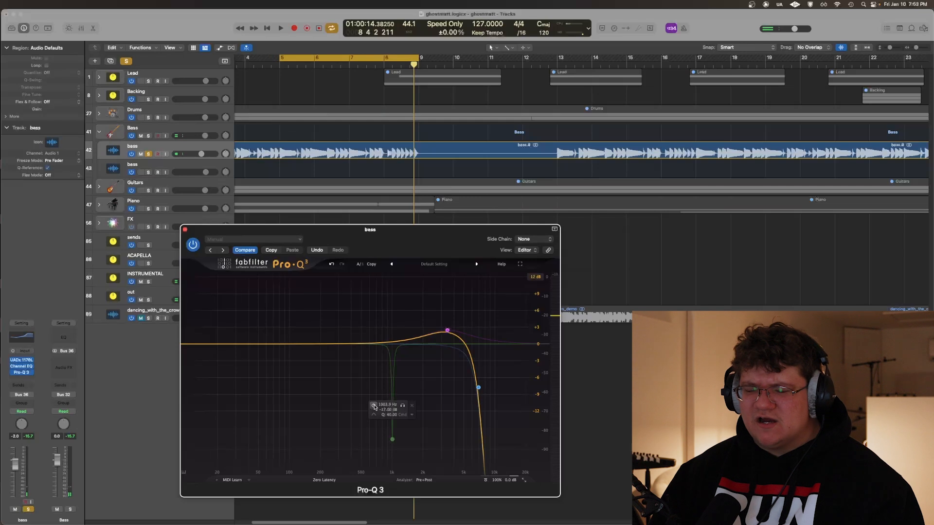
key("space")
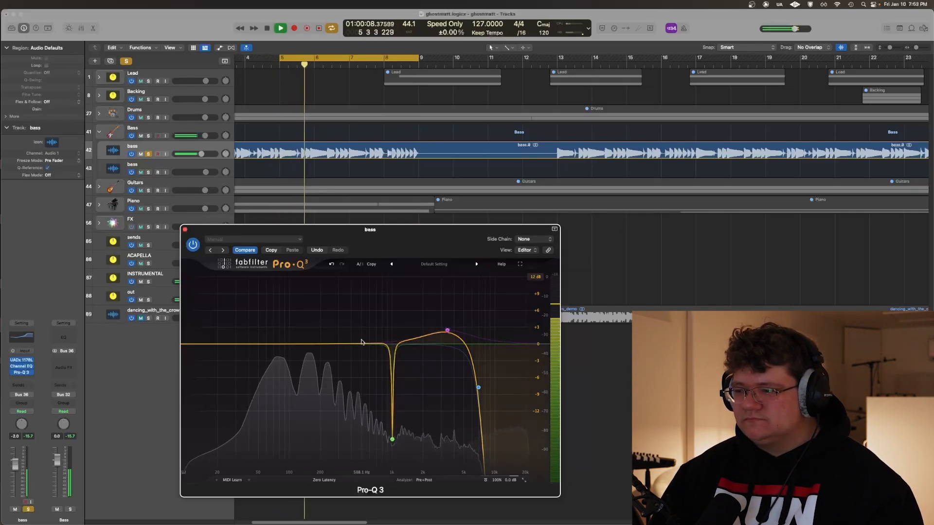
left_click(185, 230)
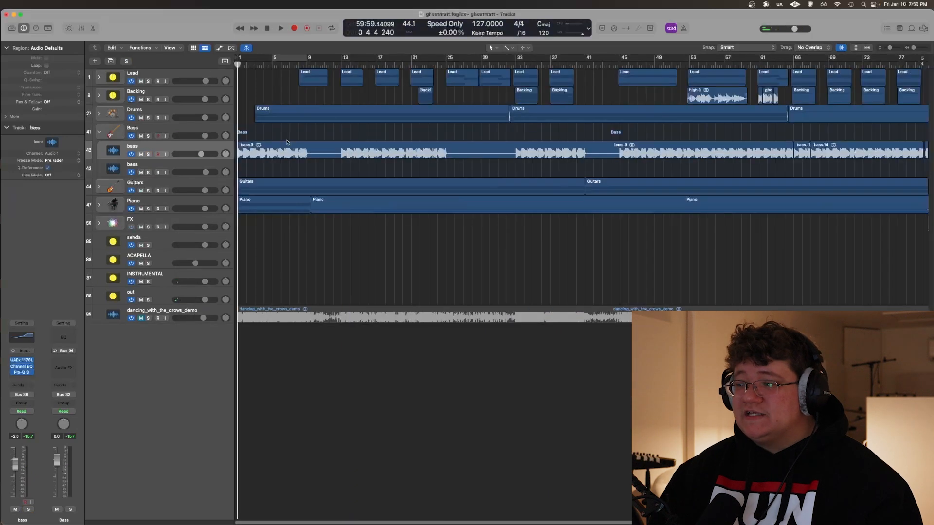
Expand the Drums stack and look over its tracks across the whole arrangement
key("super+Left")
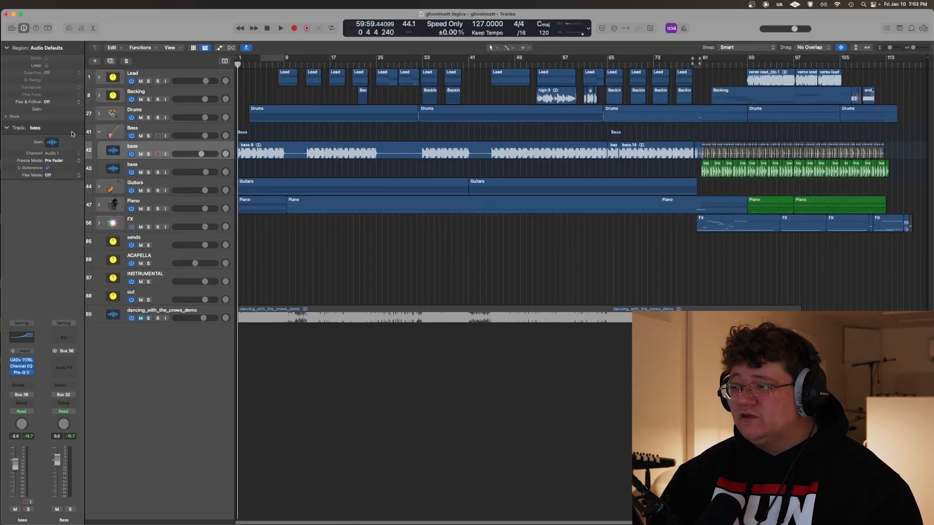
left_click(100, 114)
scroll(99, 114, "down", 3)
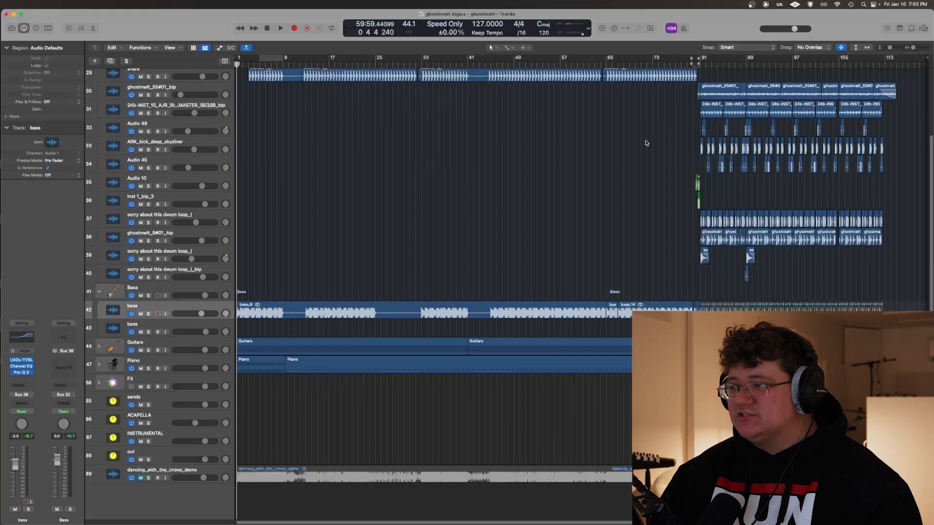
scroll(528, 212, "up", 3)
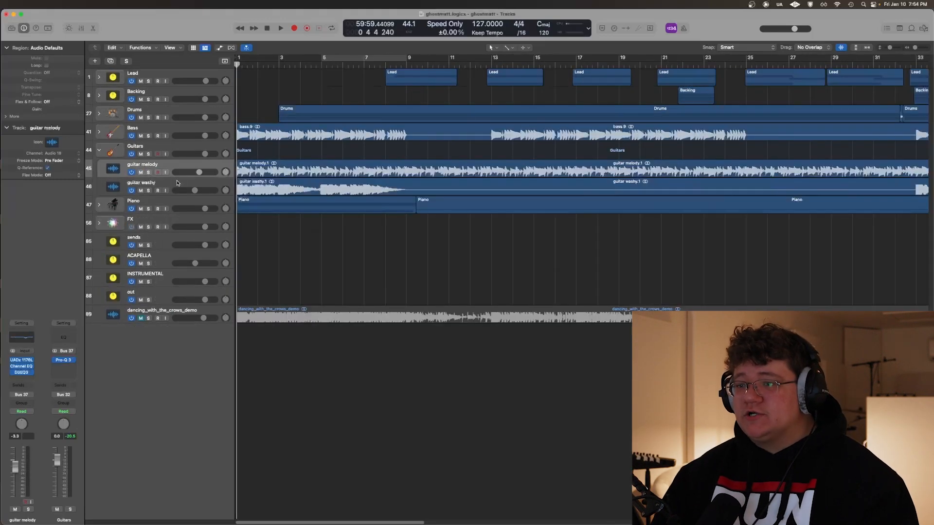
Solo the guitar washy track and listen to it with the cycle over bars 5 to 9 enabled
left_click(160, 184)
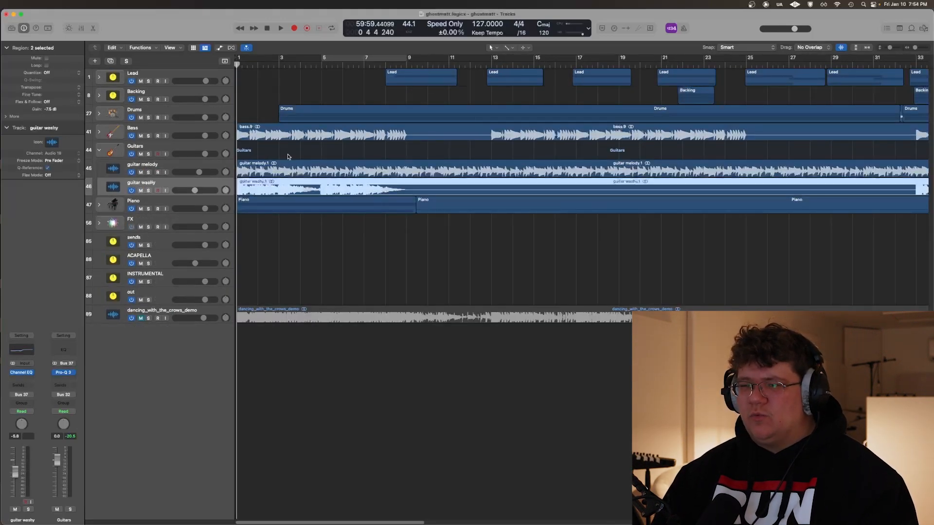
key("c")
key("s")
key("space")
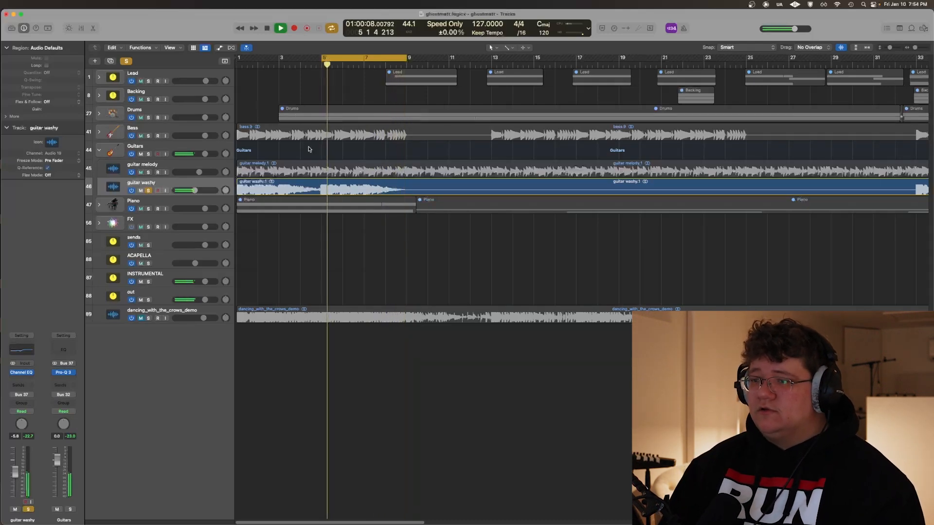
scroll(296, 155, "down", 5)
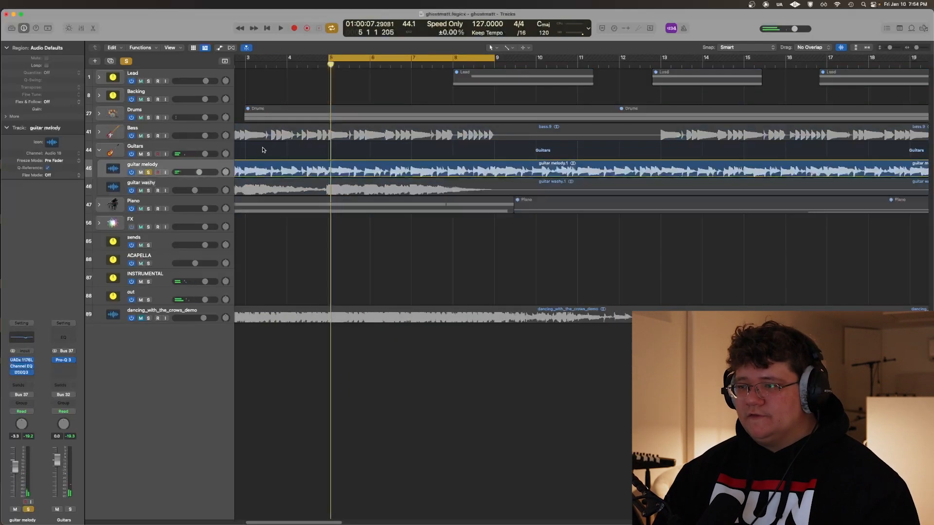
Listen to the guitar melody track soloed, and look over the Guitars stack's Pro-Q 3 curve during playback
key("space")
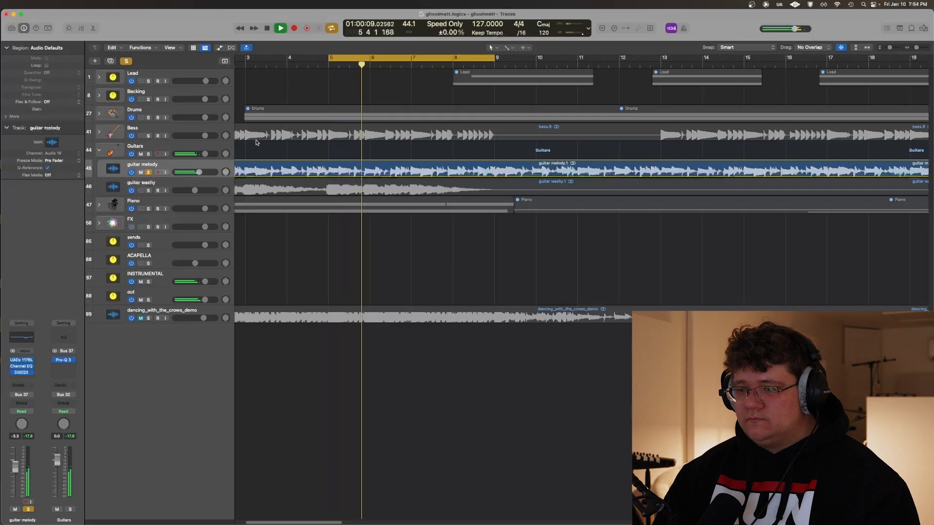
left_click(64, 362)
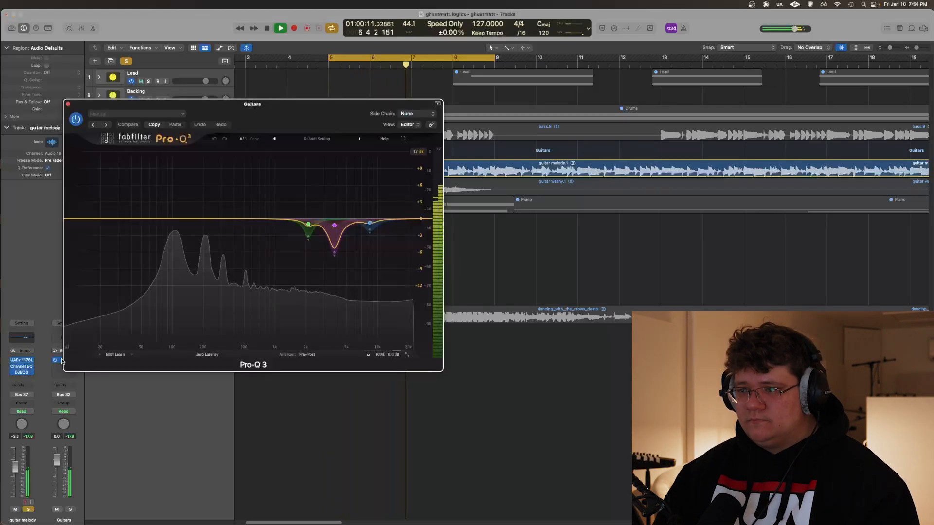
key("super+w")
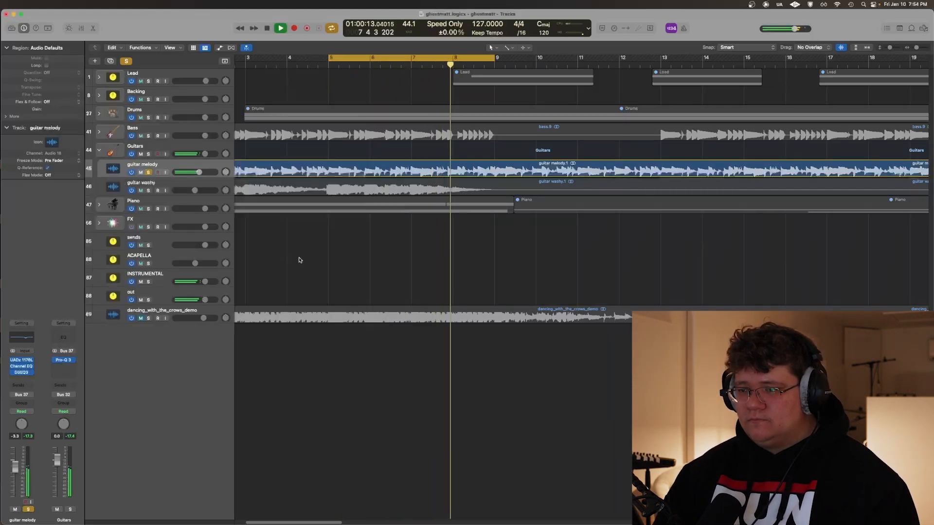
Listen to the soloed guitar melody with its plug-ins and the Guitars stack's Pro-Q 3 bypassed
left_click(290, 276)
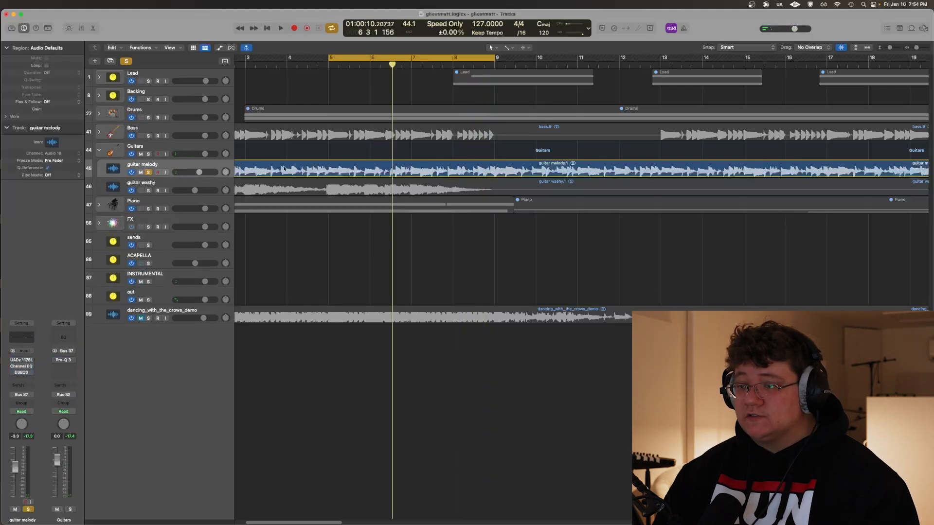
key("space")
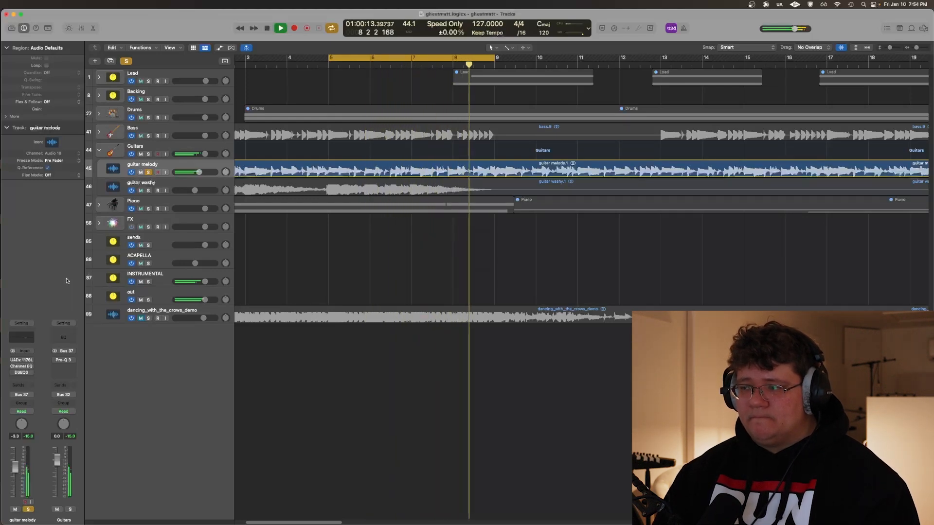
key("space")
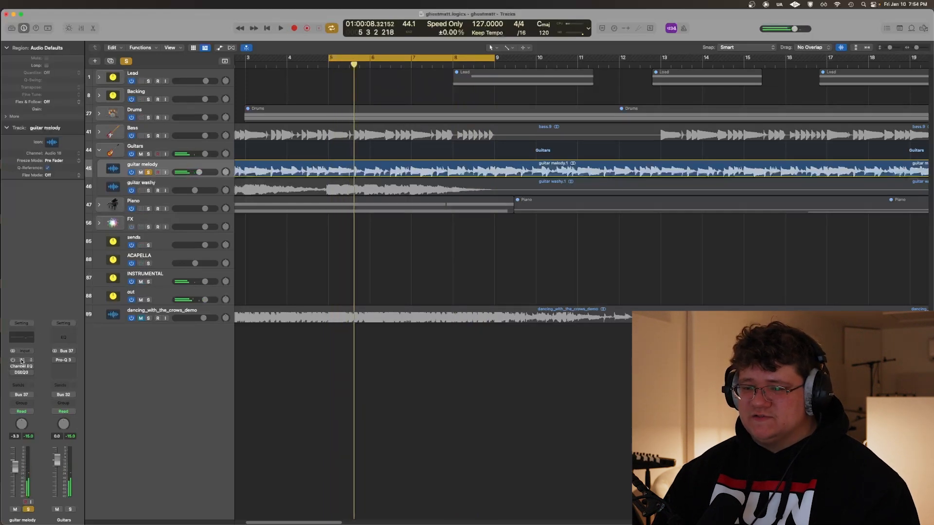
Open the UADx 1176LN Rev E compressor on guitar melody and listen to it enabled on its own
left_click(21, 361)
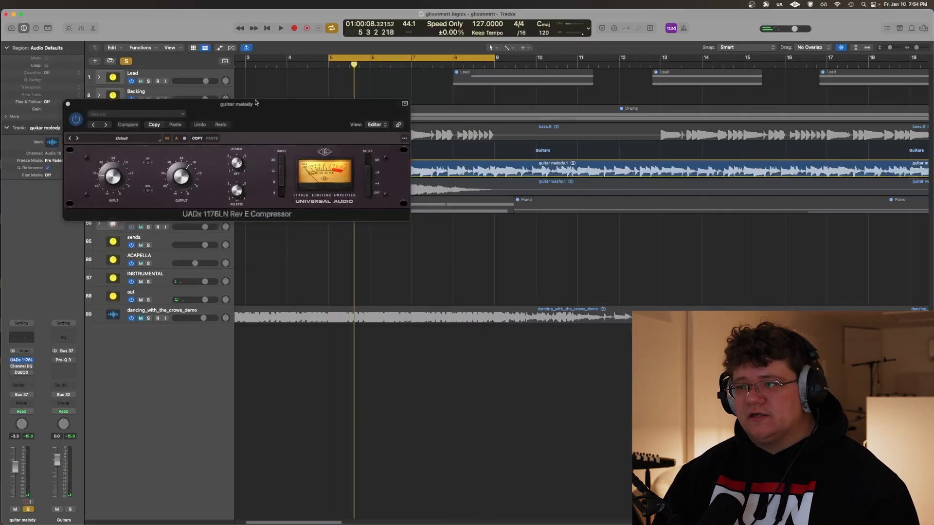
left_click_drag(255, 103, 357, 276)
key("space")
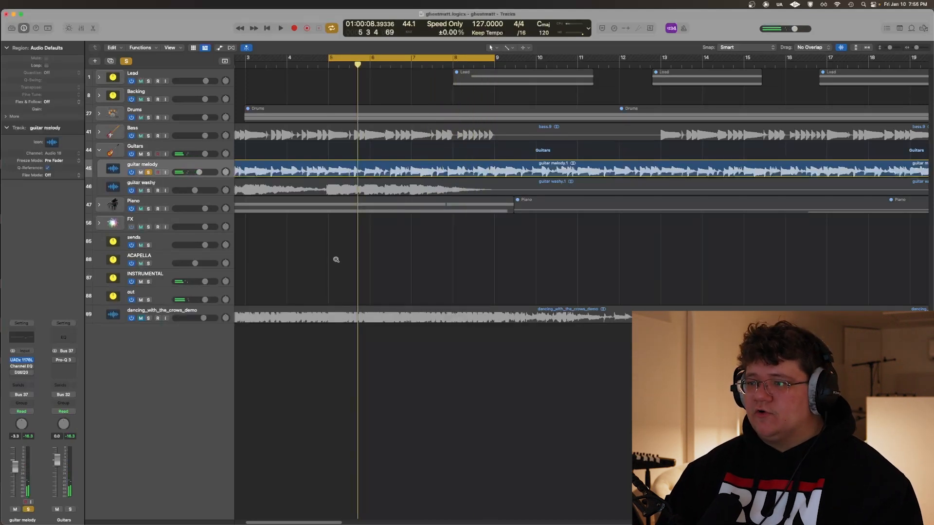
Enable the Channel EQ on guitar melody and listen to its 2180 Hz cut within the cycle range
scroll(338, 230, "up", 5)
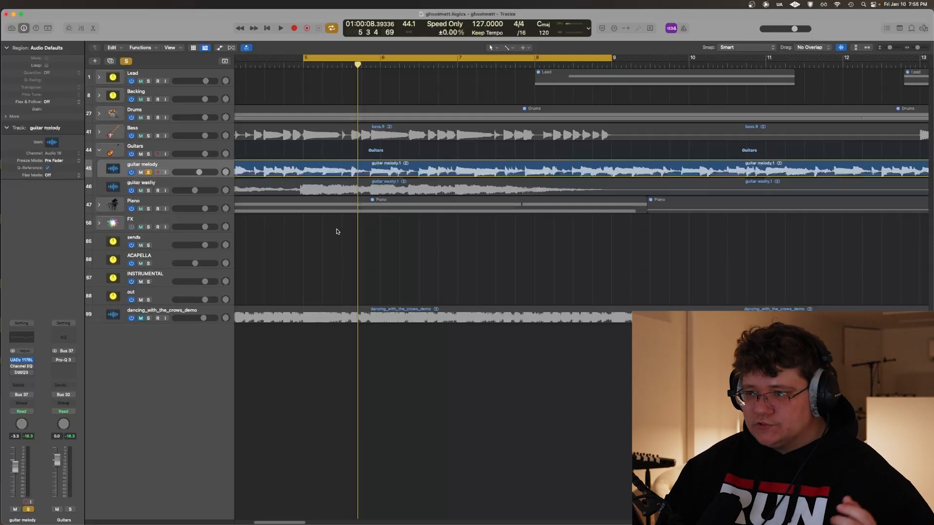
left_click_drag(121, 134, 166, 166)
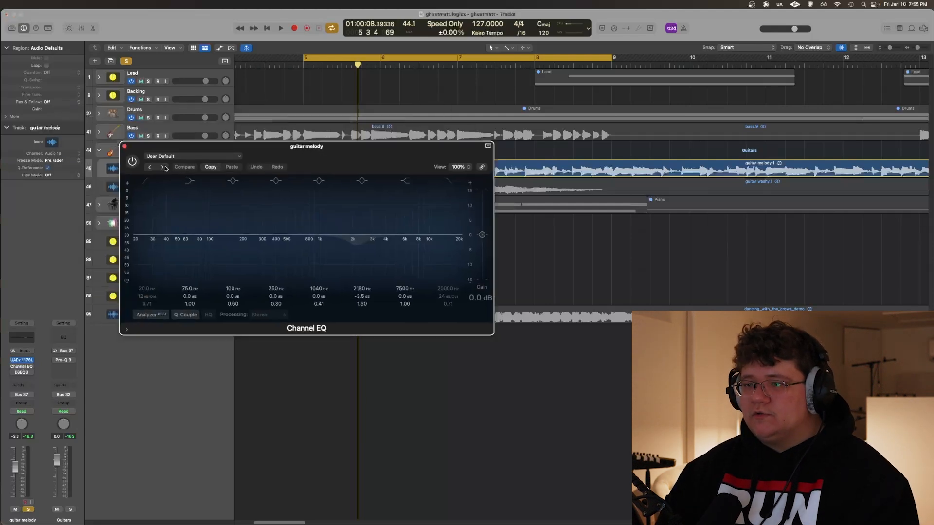
left_click(132, 159)
key("space")
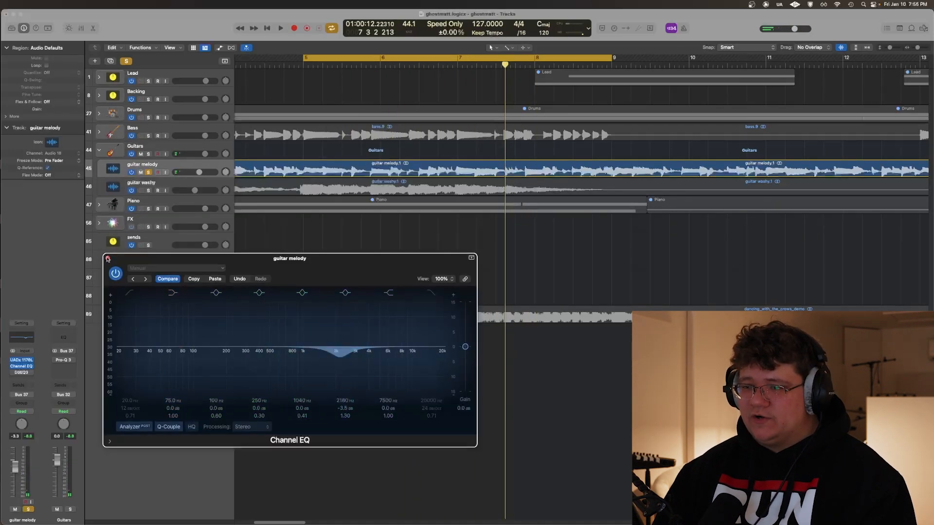
left_click(108, 259)
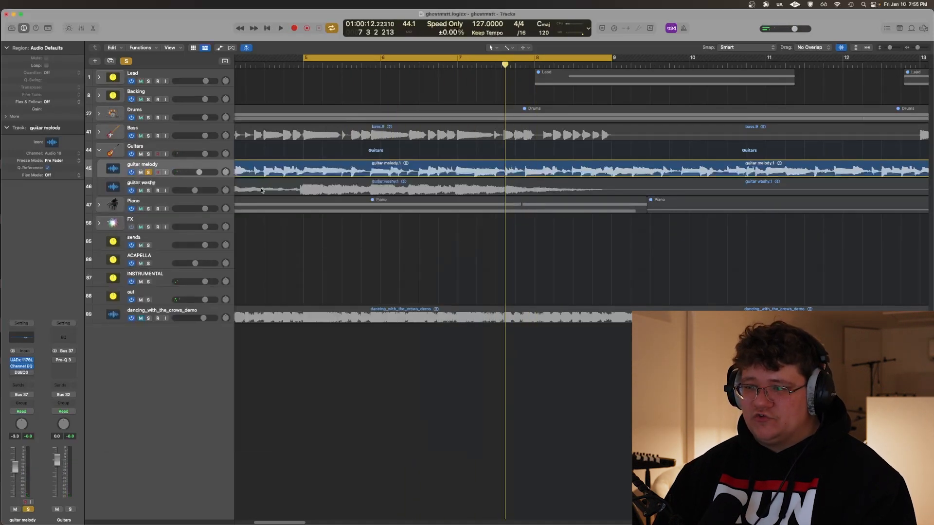
Open DSEQ3 on the guitar melody track and listen to its resonance reduction during playback
left_click(22, 372)
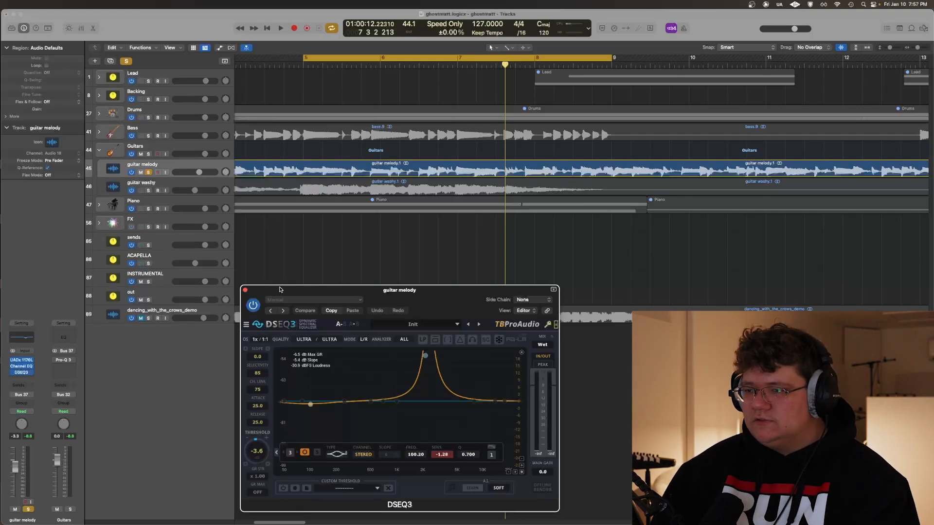
left_click_drag(280, 290, 200, 264)
key("space")
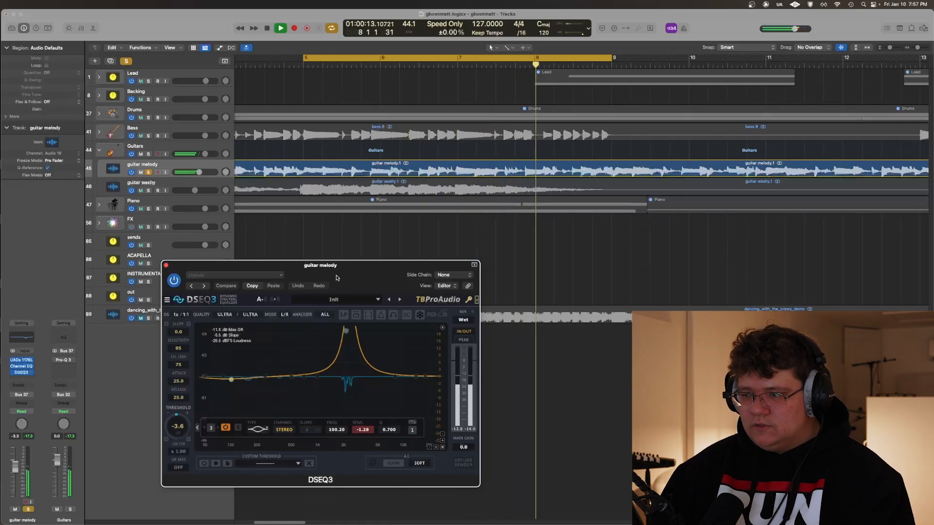
key("space")
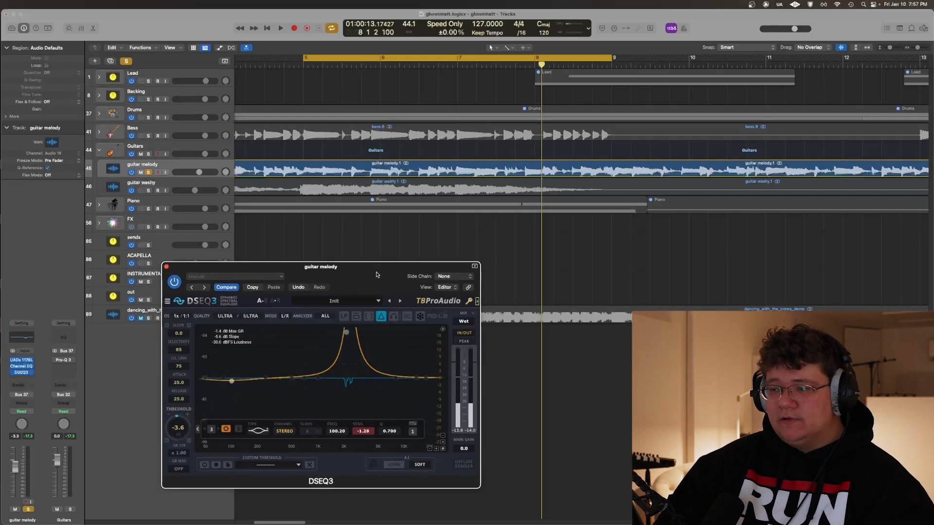
Listen to the delta signal of DSEQ3 on the guitar melody track
left_click_drag(374, 261, 385, 277)
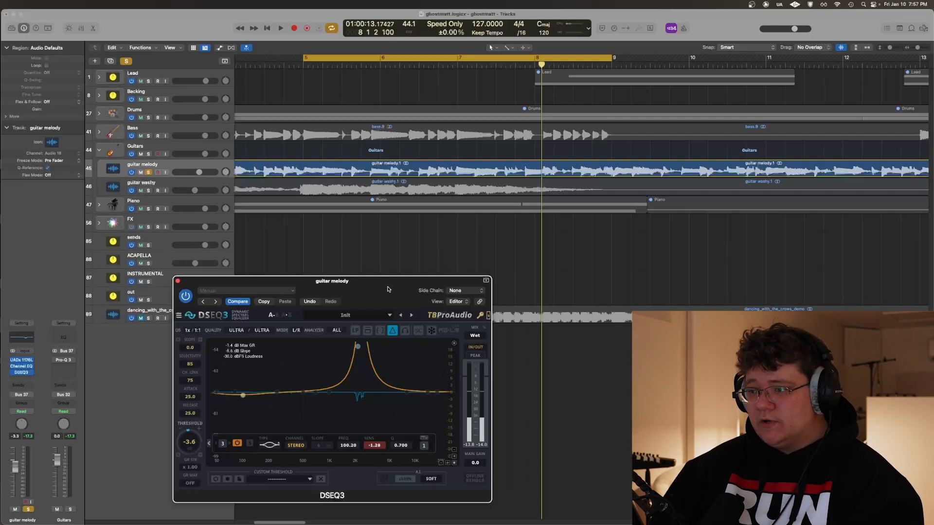
key("space")
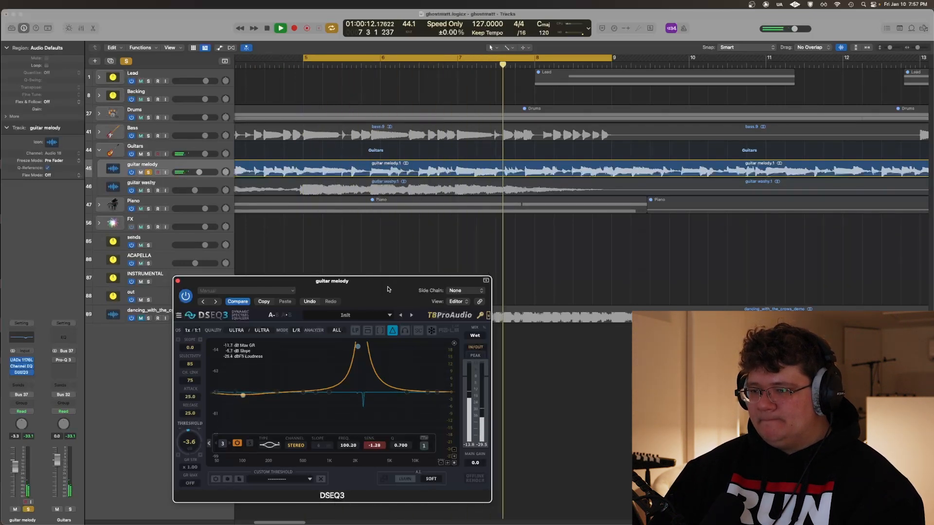
left_click_drag(357, 296, 374, 305)
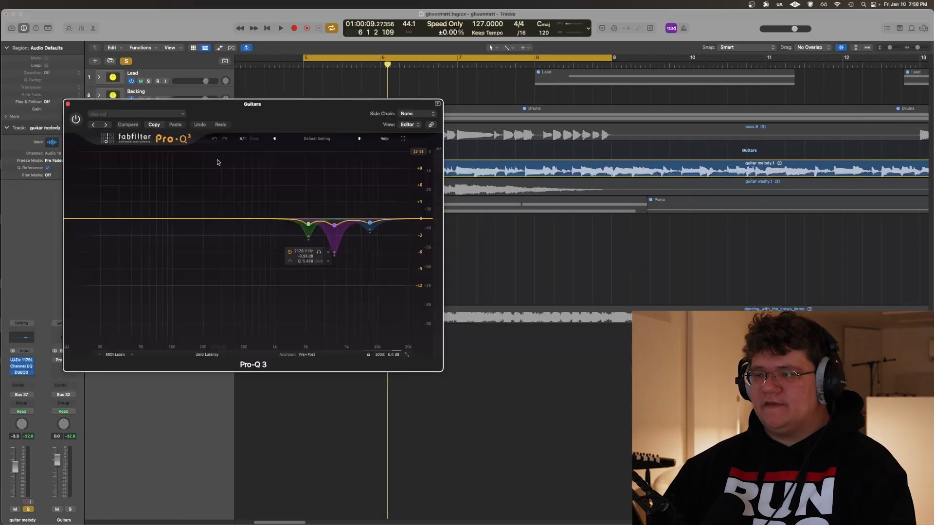
Inspect the Pro-Q 3 bands on the Guitars stack and play the whole stack soloed
left_click_drag(301, 115, 340, 233)
mouse_move(339, 338)
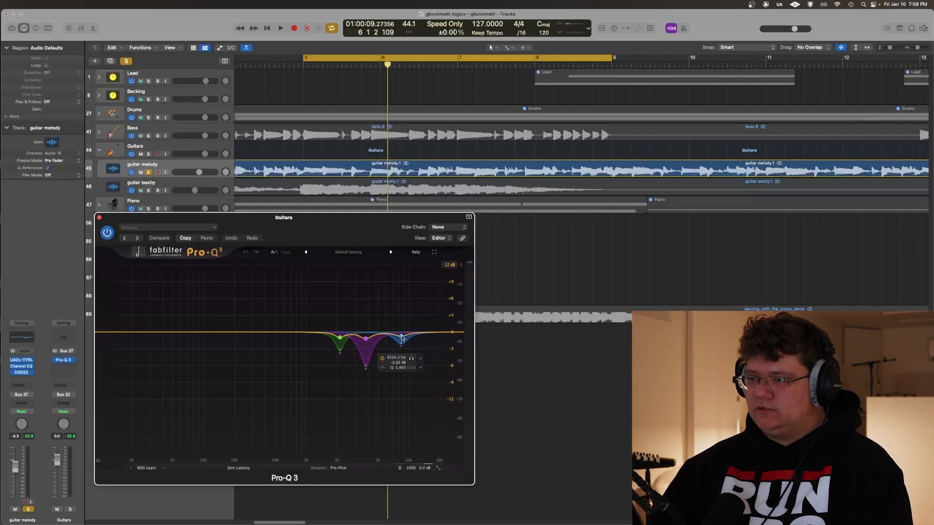
left_click_drag(289, 225, 300, 258)
key("space")
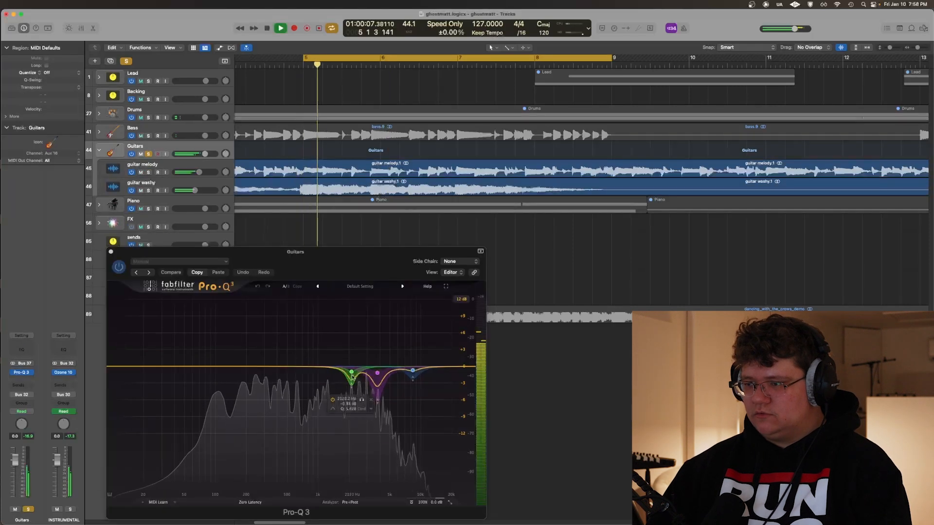
Audition each of the three high-frequency cut bands in the Guitars Pro-Q 3 in isolation
left_click(361, 399)
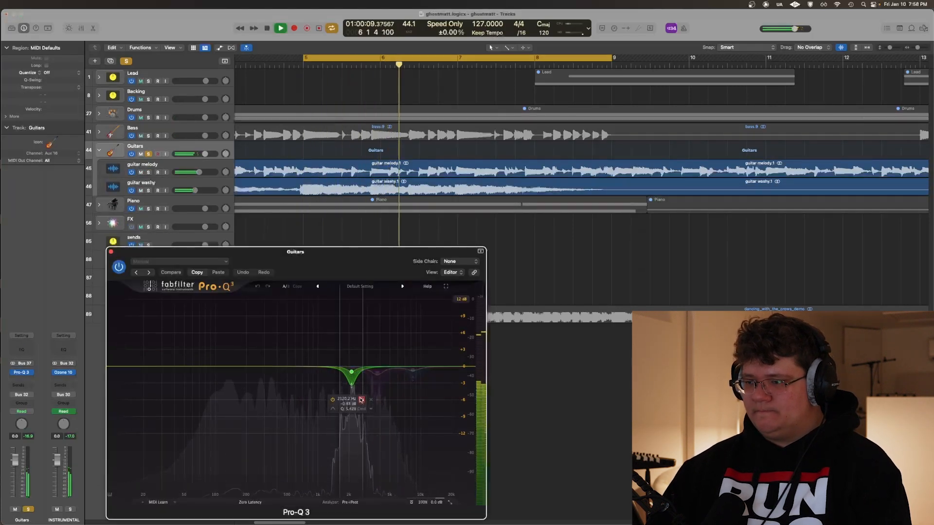
left_click(381, 397)
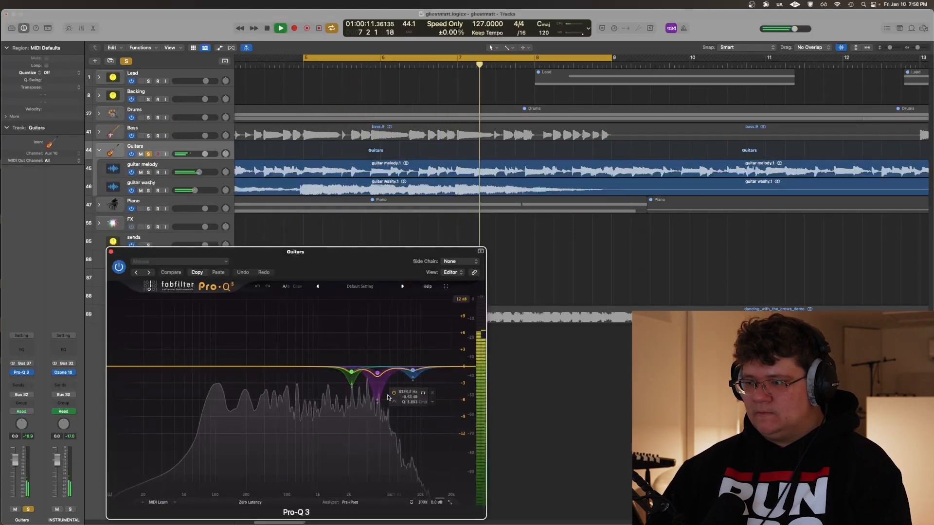
left_click(387, 416)
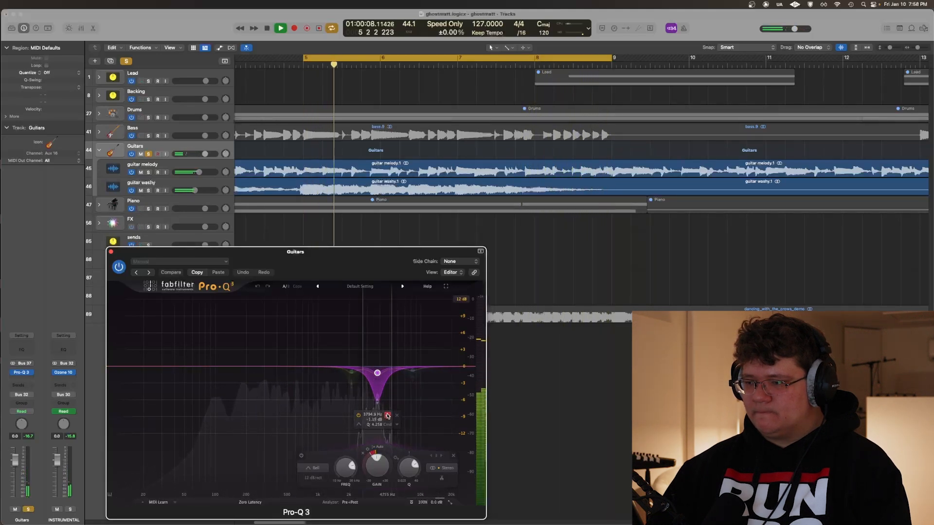
left_click(415, 370)
left_click(423, 393)
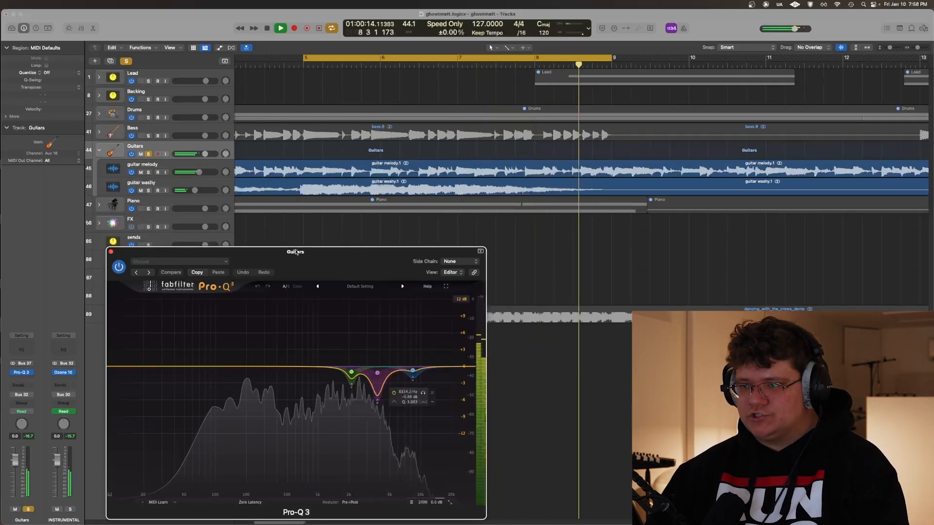
Listen to the Guitars stack with all Pro-Q 3 bands together, stop playback and close the plug-in
left_click_drag(278, 252, 324, 266)
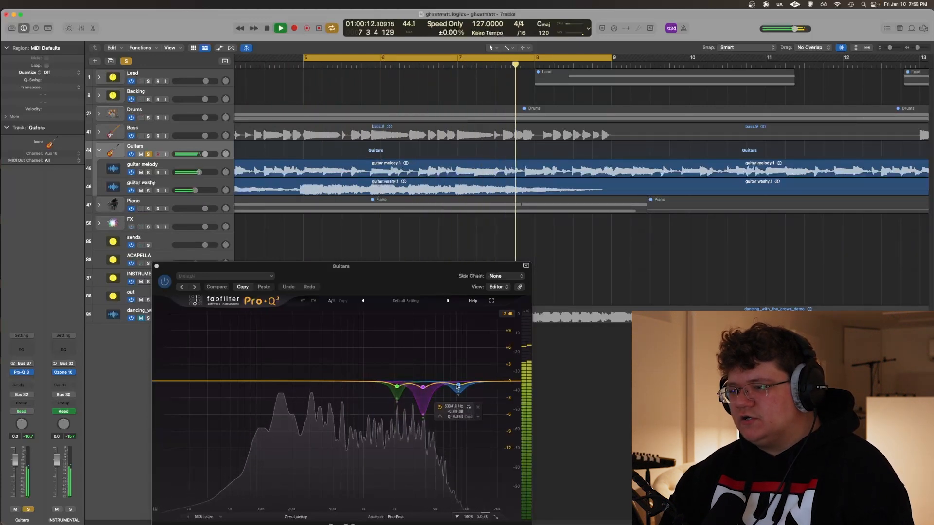
key("space")
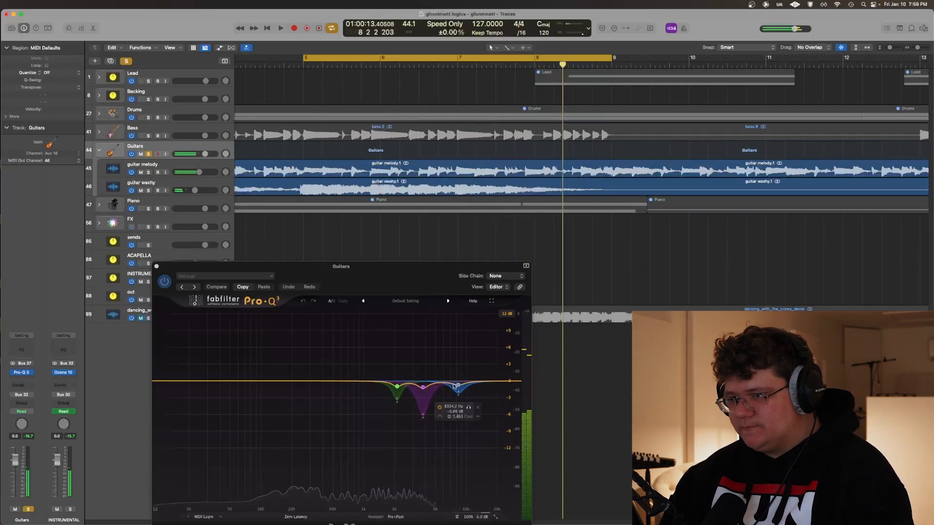
left_click(156, 266)
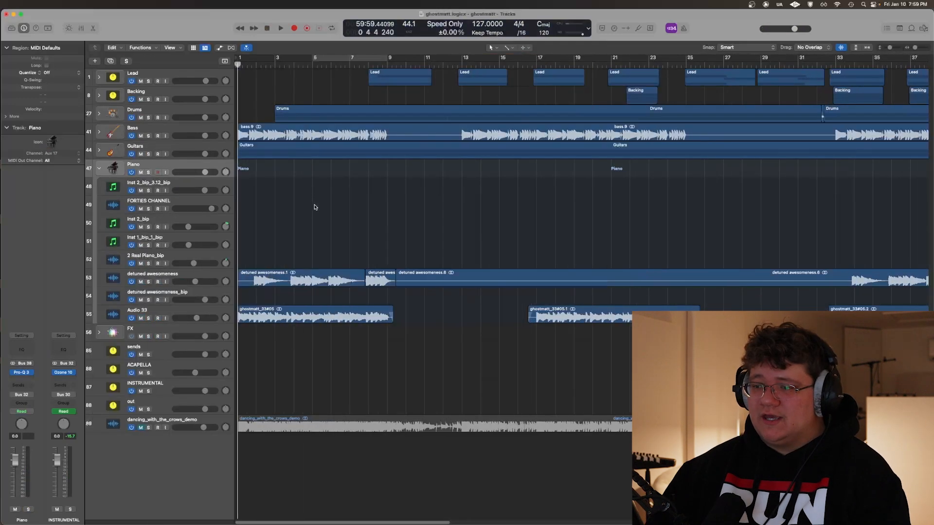
Solo the detuned awesomeness track in the Piano stack and listen to its opening section
left_click(144, 310)
left_click(185, 272)
left_click(298, 211)
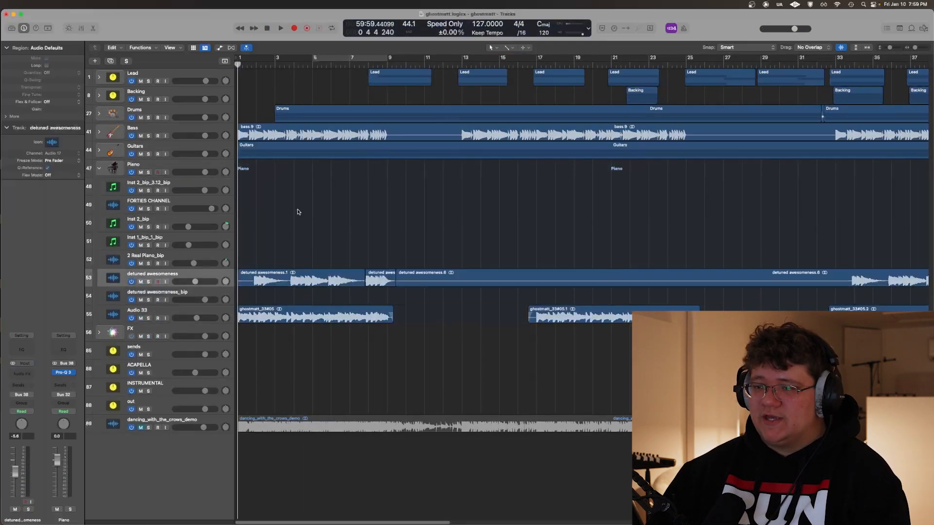
key("s")
key("super+Right")
key("super+Right")
key("super+Right")
key("super+Right")
key("super+Right")
key("space")
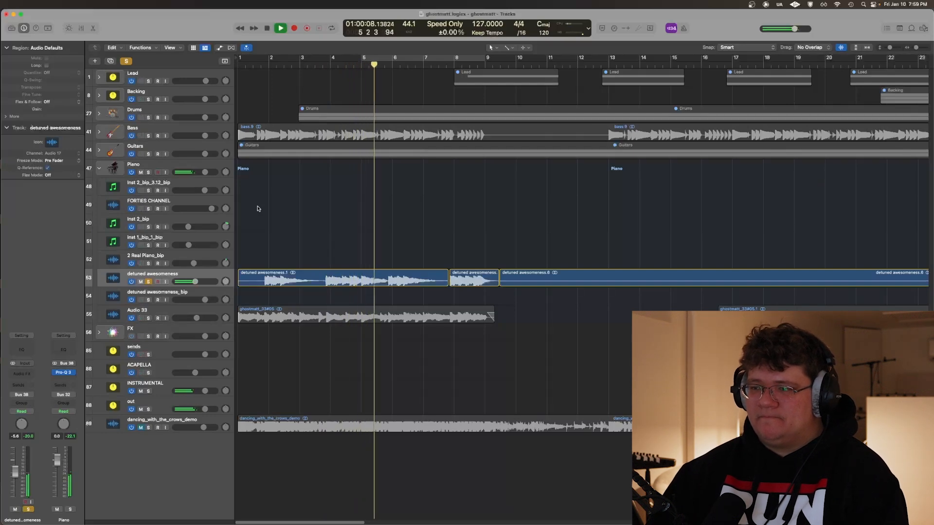
key("space")
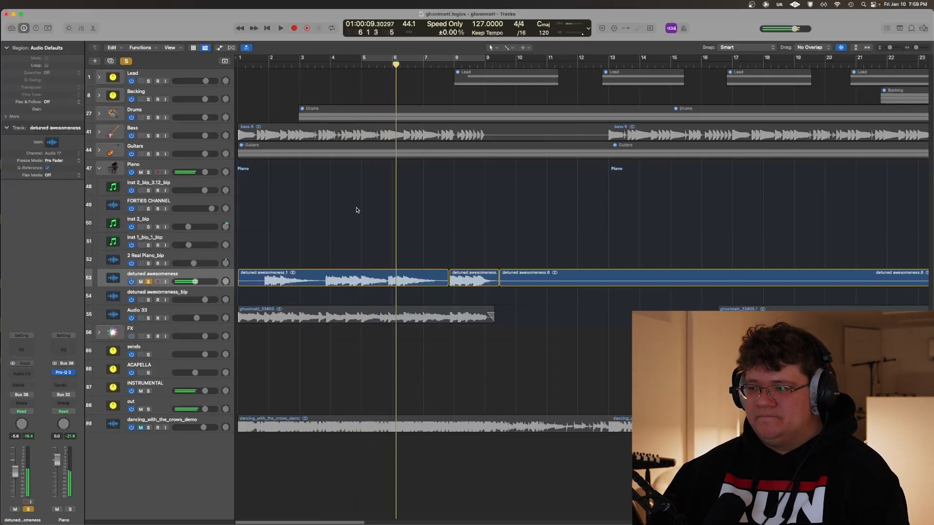
Unsolo detuned awesomeness and look over the Piano stack's tracks across the whole arrangement
key("s")
scroll(335, 210, "right", 3)
scroll(292, 216, "left", 3)
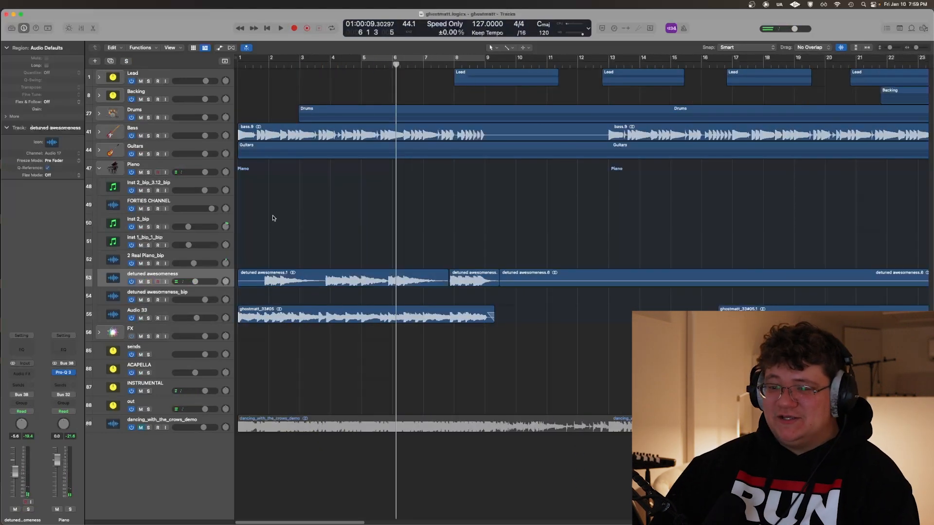
scroll(258, 204, "down", 5)
scroll(359, 241, "down", 3)
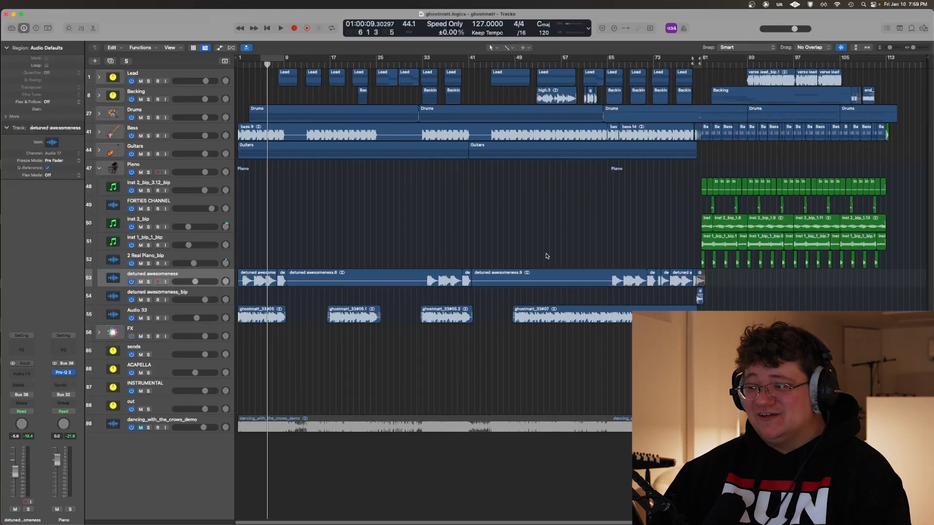
Solo the detuned awesomeness and detuned awesomeness_bip tracks and listen to their transition around bar 80
left_click(161, 278)
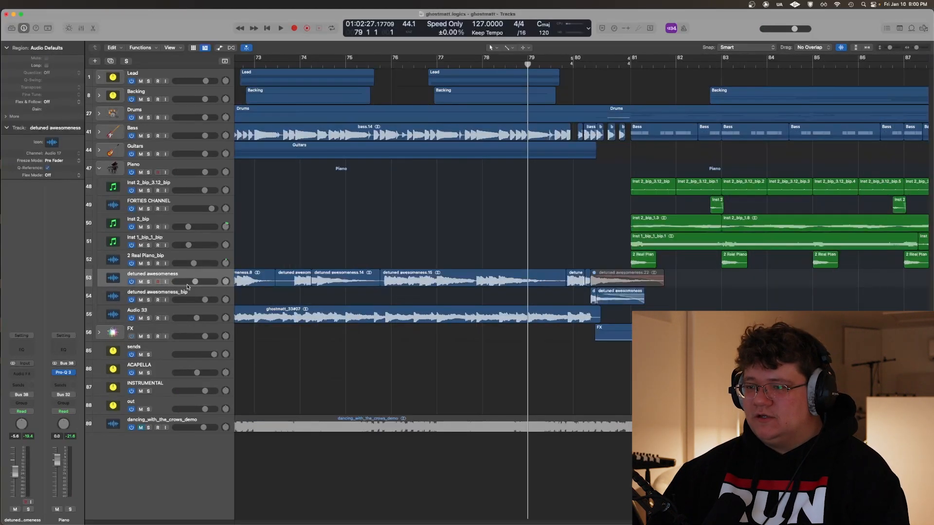
key("s")
left_click(199, 289)
key("s")
left_click(600, 258)
scroll(602, 253, "up", 3)
left_click(546, 226)
key("space")
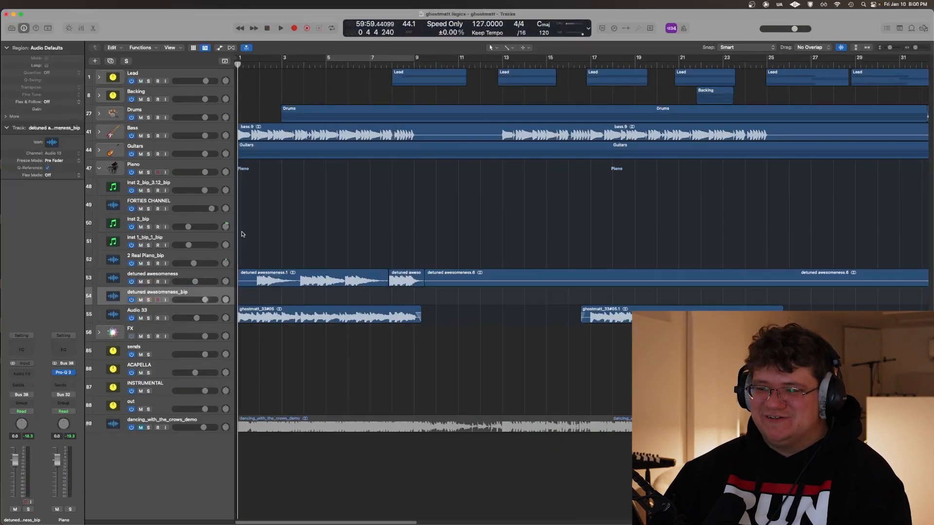
Solo the Audio 33 track, play it from the start and briefly view the Piano stack's Pro-Q 3
left_click(181, 312)
scroll(370, 218, "up", 3)
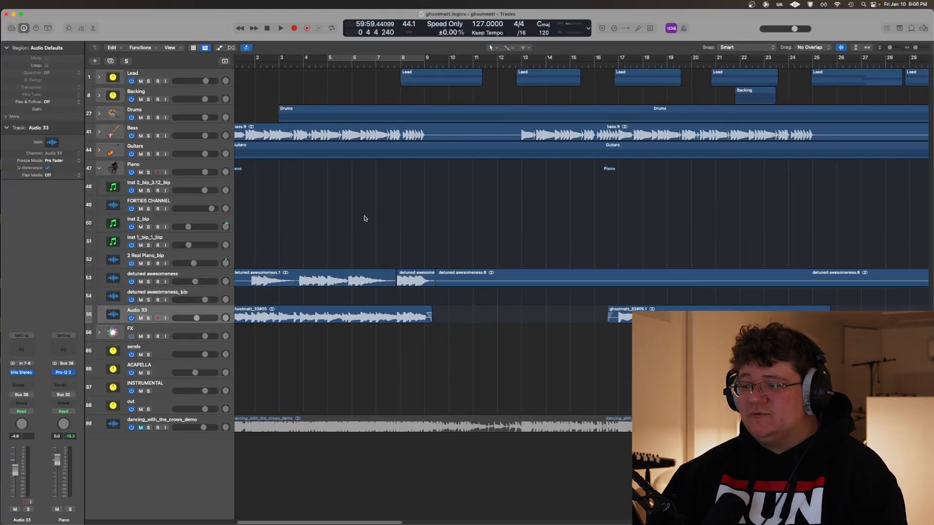
key("s")
key("space")
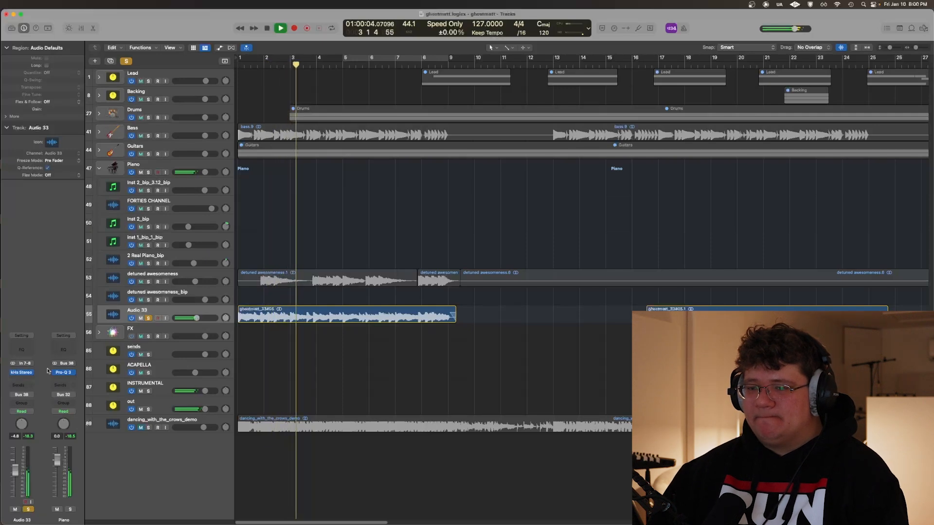
left_click(62, 373)
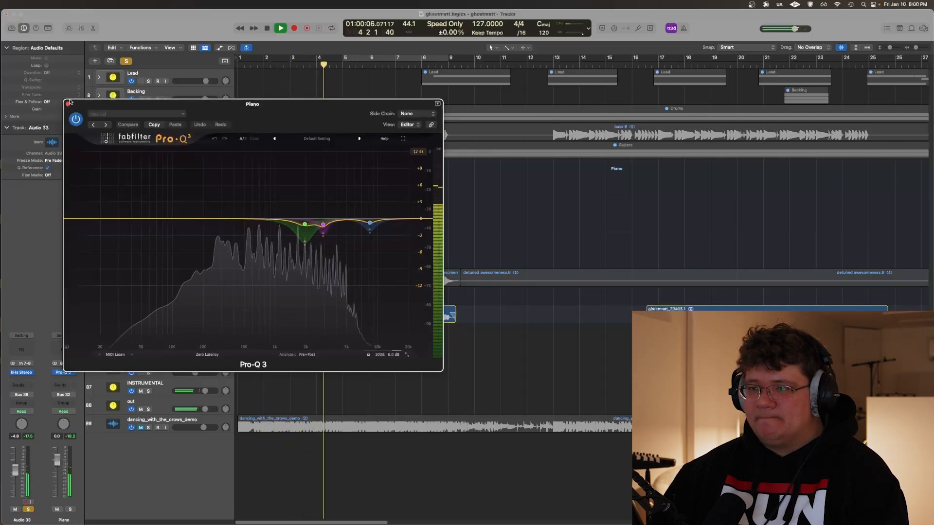
key("super+w")
Inspect the Mid, Width and Pan settings of kHs Stereo on Audio 33, stopping playback and closing the plug-in when done
mouse_move(22, 373)
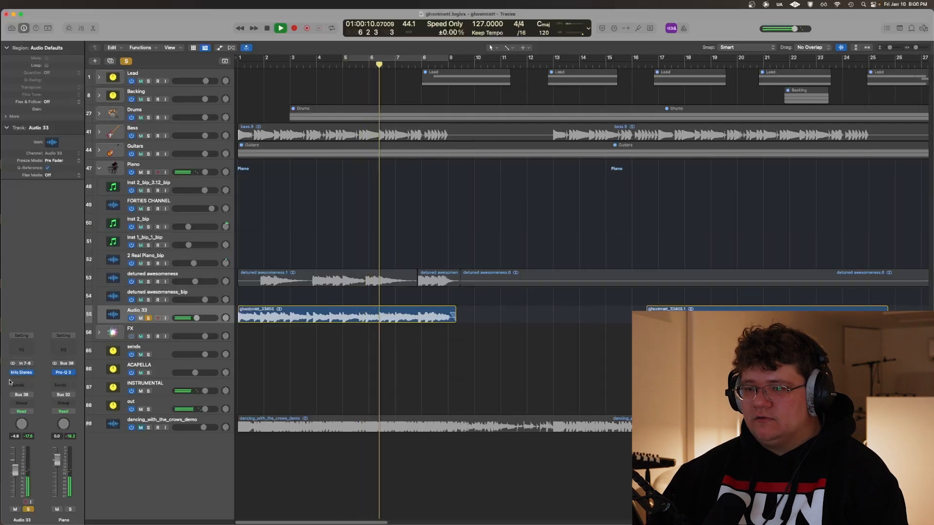
left_click(22, 374)
left_click_drag(151, 112, 301, 228)
key("space")
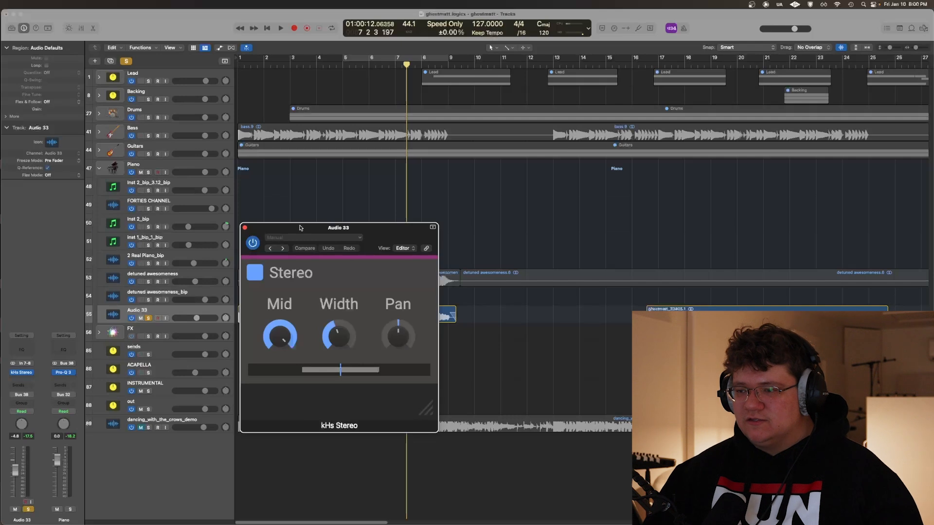
left_click_drag(300, 228, 356, 247)
mouse_move(398, 348)
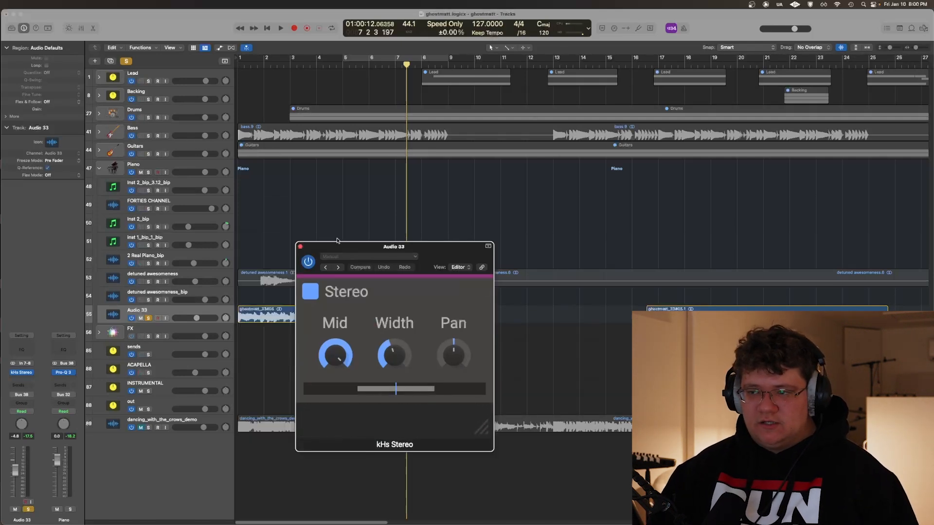
left_click(300, 247)
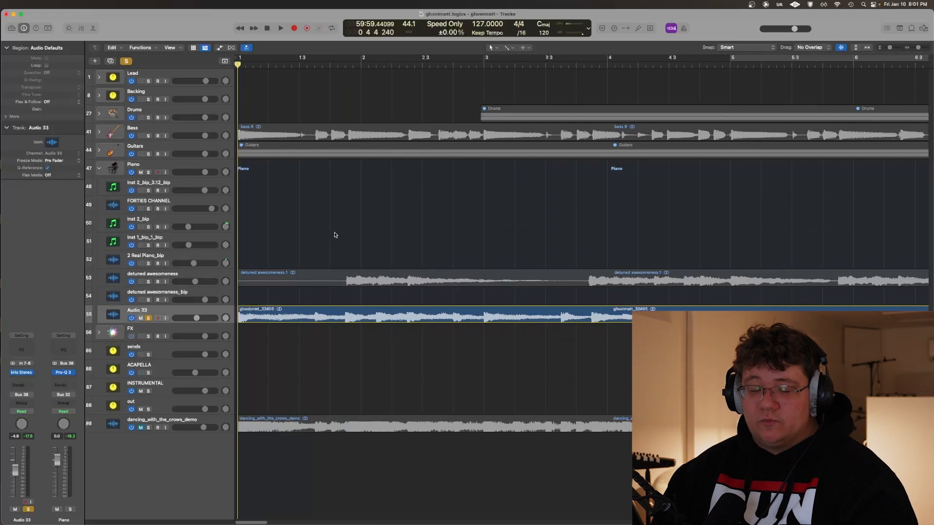
Show the kHs Stereo plug-in of Audio 33 again, move it below the Piano tracks and close it after reviewing
key("v")
left_click_drag(365, 248, 377, 305)
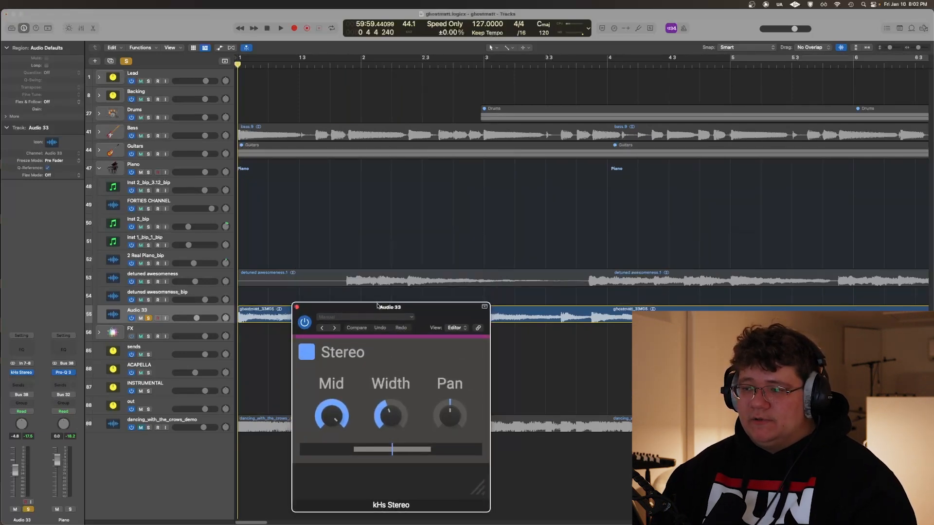
left_click(368, 209)
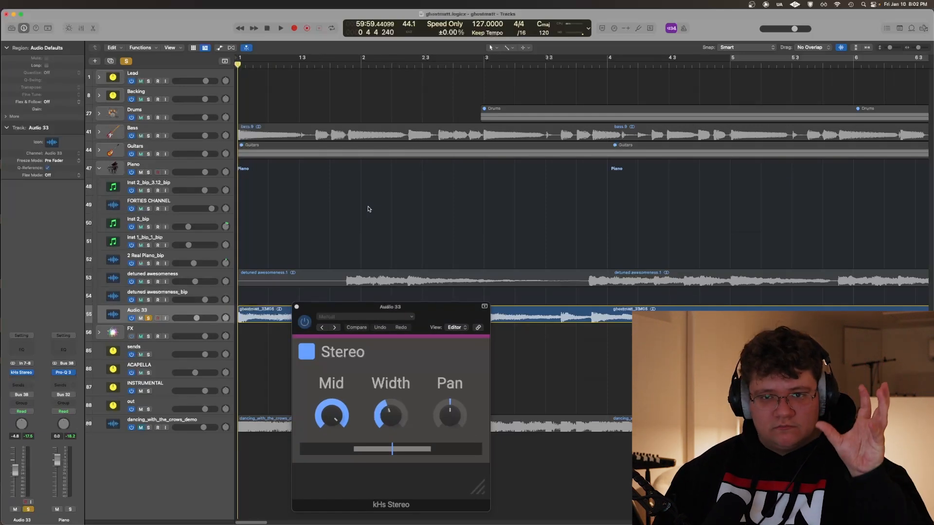
left_click(296, 307)
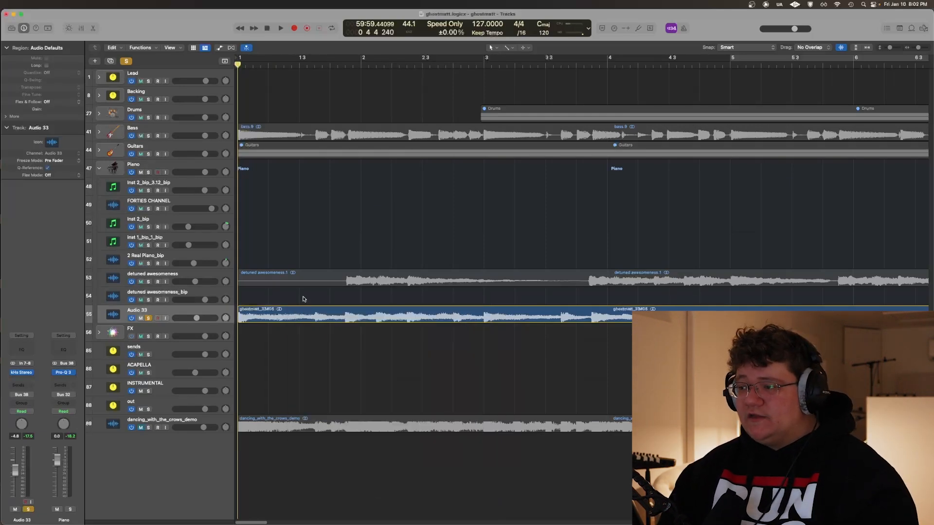
Look over the Audio 33 regions across the whole arrangement and up close at the opening
key("super+Left")
key("super+Left")
key("super+Left")
key("super+Left")
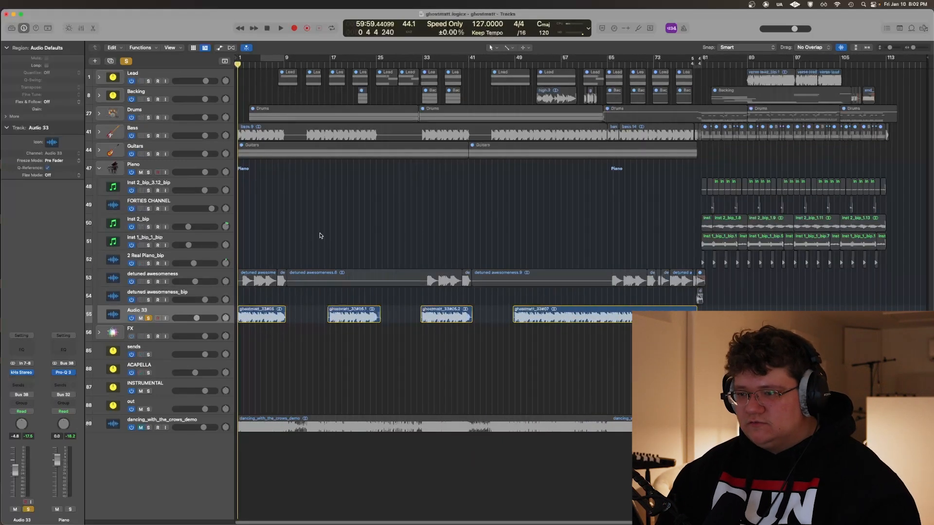
key("super+Right")
key("super+Right")
key("super+Right")
key("super+Right")
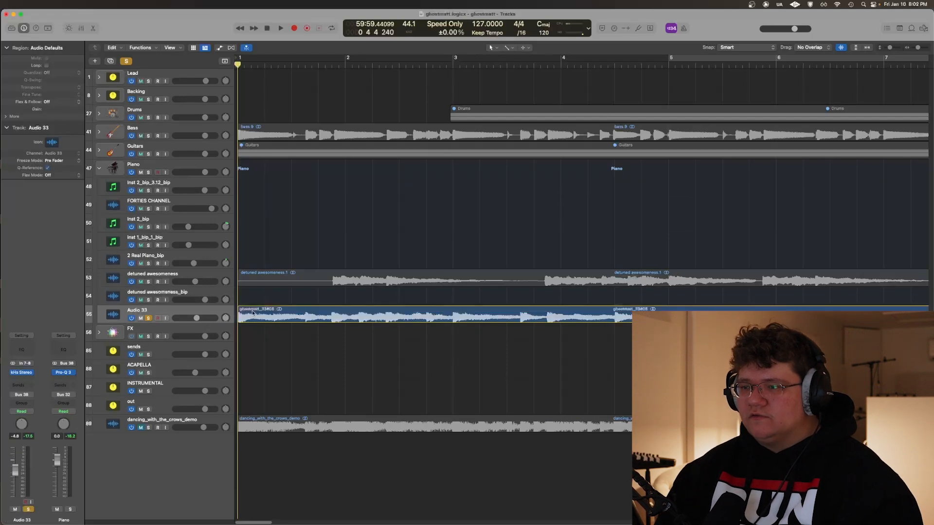
scroll(482, 227, "right", 6)
key("super+Left")
key("super+Left")
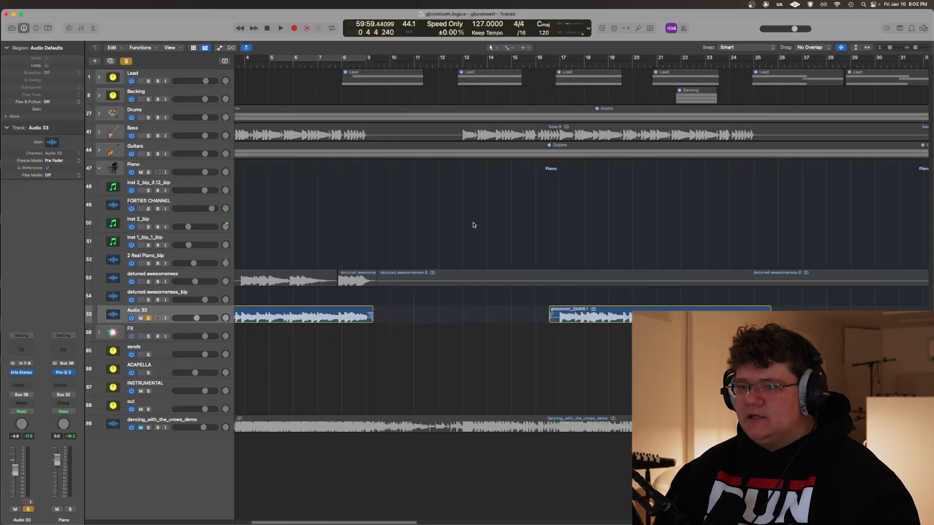
Place the playhead at bar 17 and listen briefly to the second Audio 33 region in solo
scroll(406, 222, "right", 4)
left_click(399, 239)
key("super+Right")
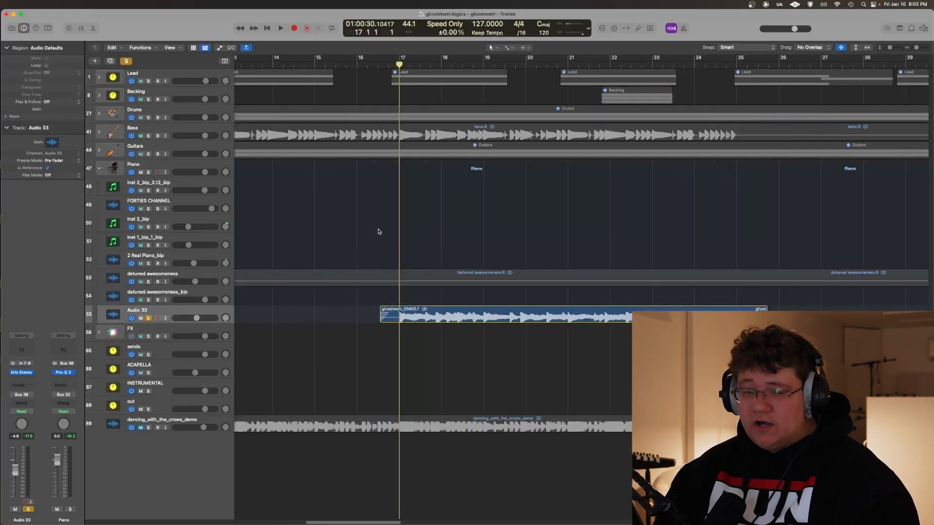
key("super+Right")
key("super+Right")
key("super+Right")
key("super+Right")
key("super+Right")
key("super+Right")
key("super+Right")
key("super+Left")
key("super+Left")
key("super+Left")
key("super+Left")
key("super+Left")
key("super+Left")
key("super+Left")
key("super+Left")
key("super+Left")
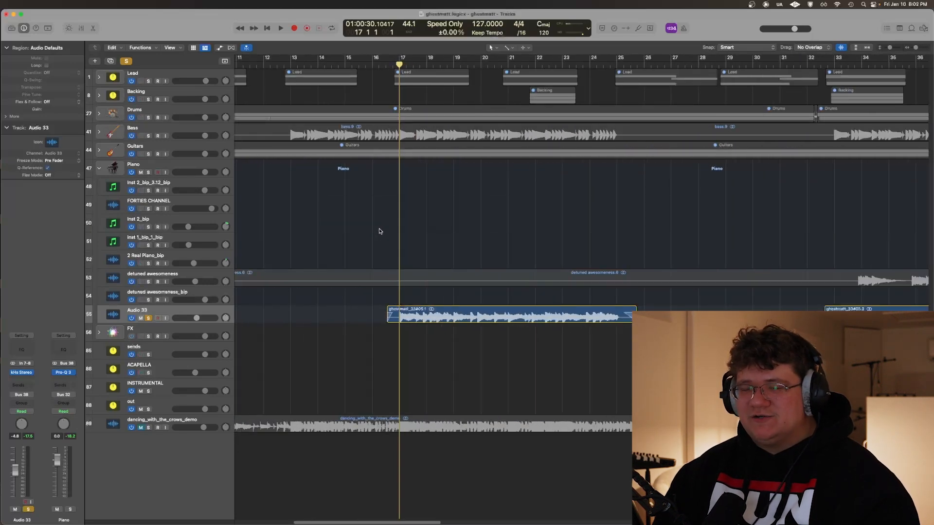
key("space")
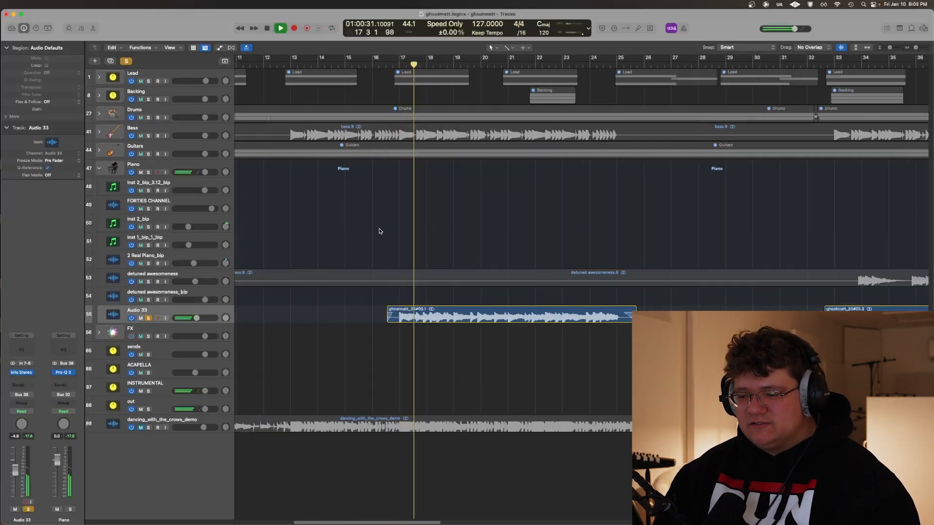
key("space")
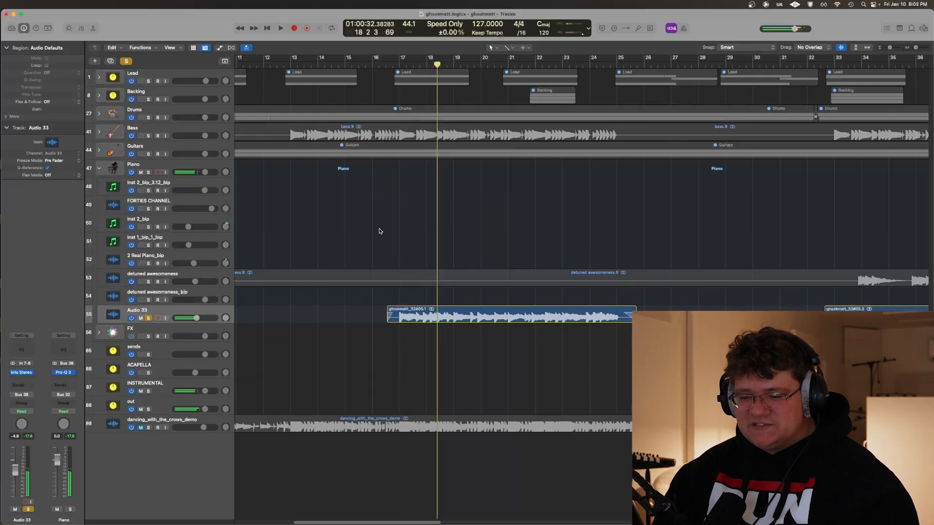
Audition the green Pro-Q 3 band on the soloed Piano stack alone, return to the full EQ and stop playback
scroll(380, 232, "right", 3)
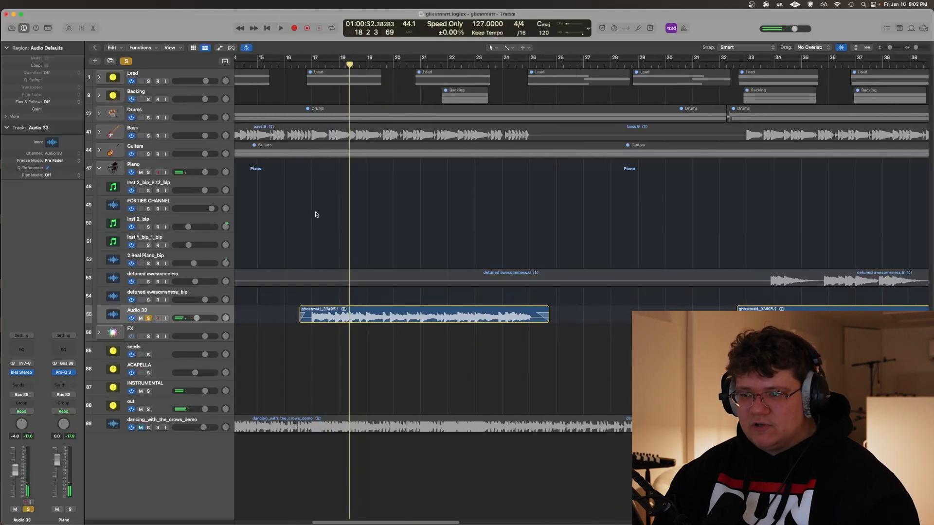
scroll(315, 215, "right", 5)
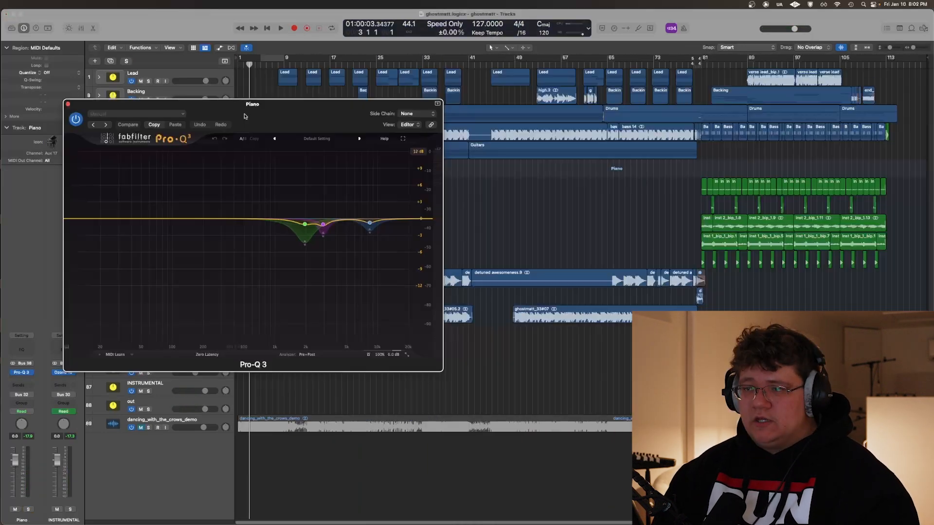
left_click_drag(301, 132, 452, 275)
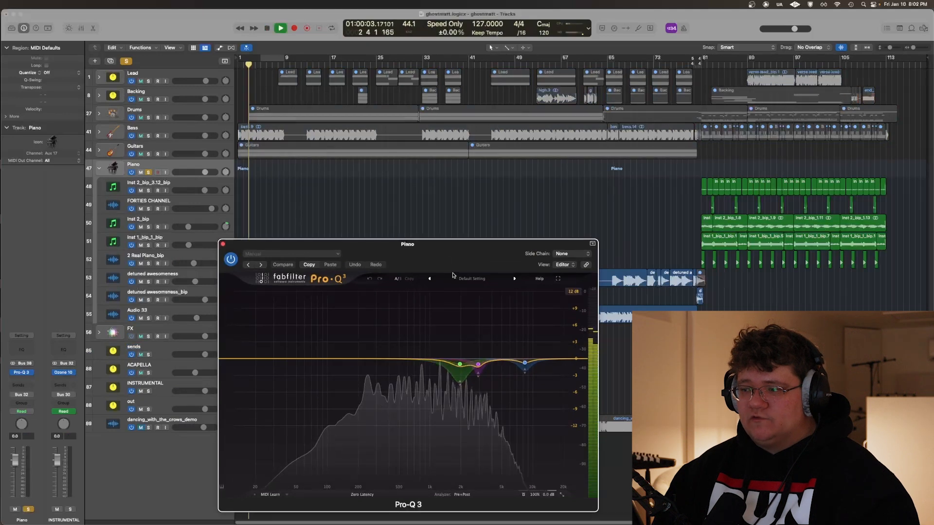
left_click(470, 397)
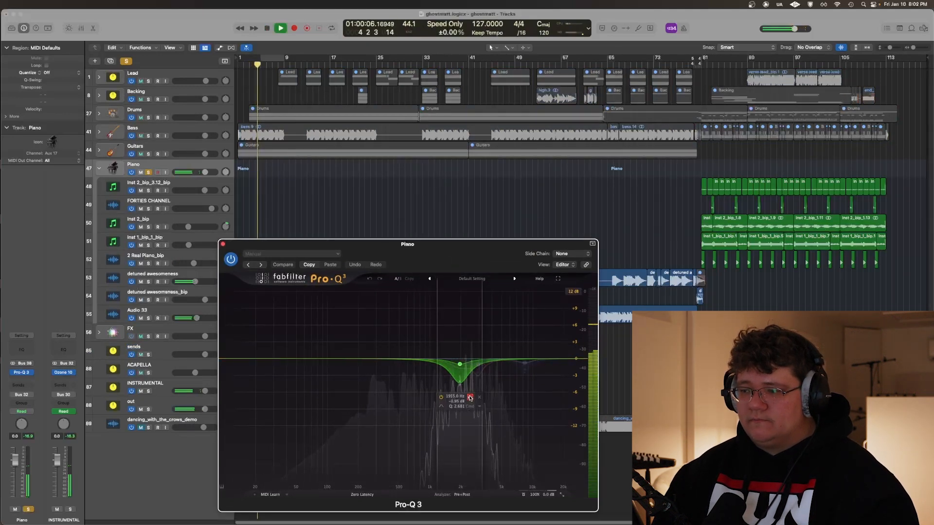
left_click(470, 397)
left_click_drag(436, 264, 464, 228)
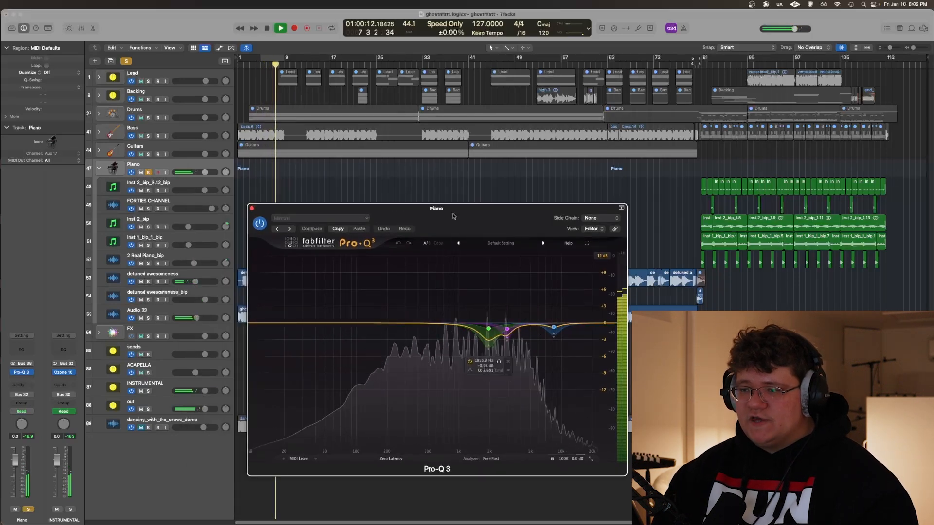
left_click_drag(453, 214, 519, 214)
key("space")
Solo only the detuned awesomeness track and play its opening section with the Piano stack's Pro-Q 3 open
left_click(192, 275)
key("super+Right")
key("super+Right")
key("super+Right")
key("super+Right")
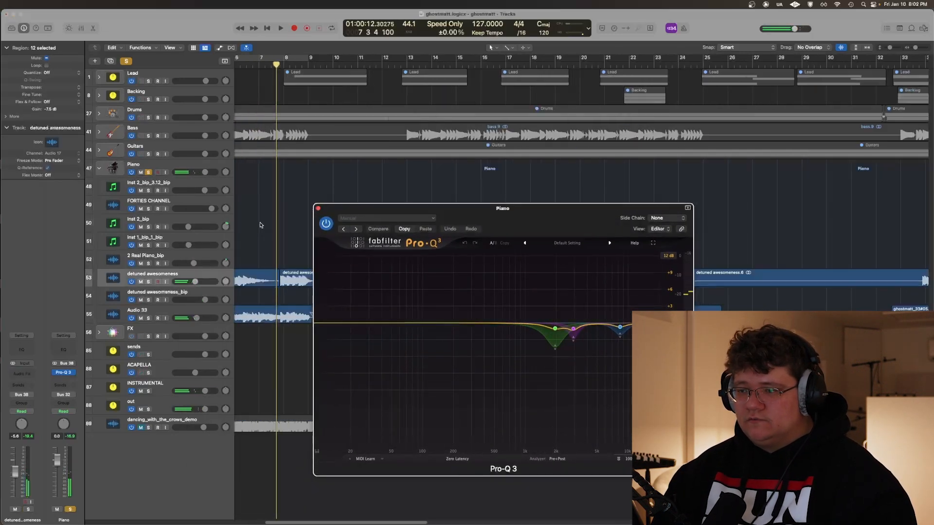
left_click(262, 220)
scroll(287, 212, "left", 2)
key("ctrl+alt+super+s")
scroll(287, 213, "left", 2)
key("s")
key("space")
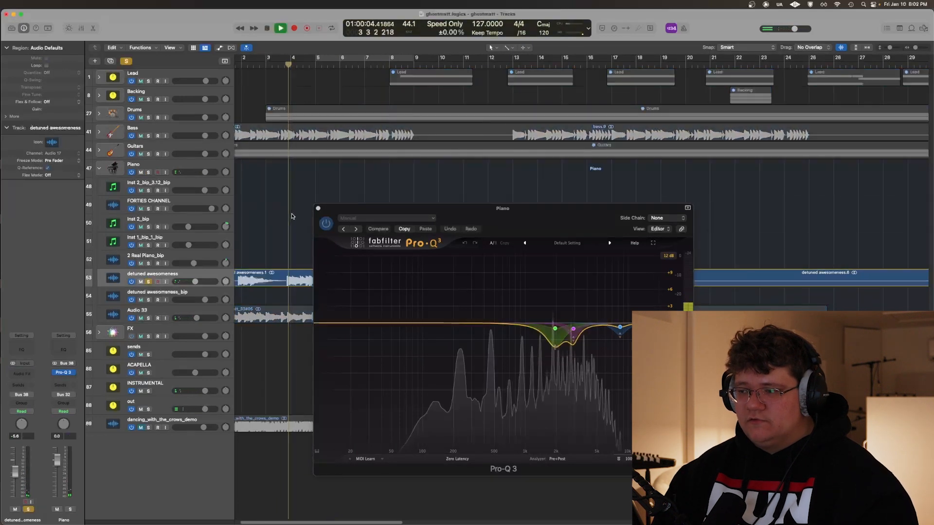
Check how the green Pro-Q 3 band reacts, stop playback, close the plug-in and unsolo detuned awesomeness
mouse_move(557, 329)
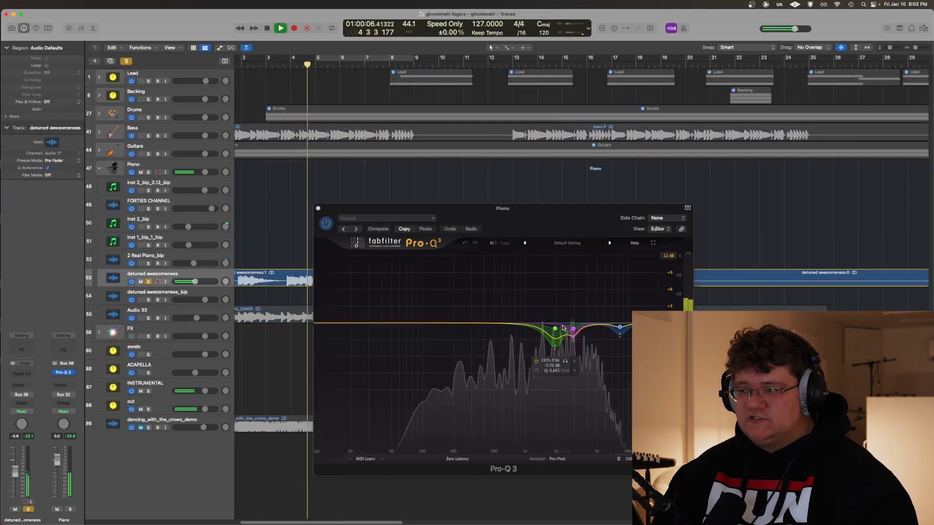
key("space")
left_click(318, 209)
key("s")
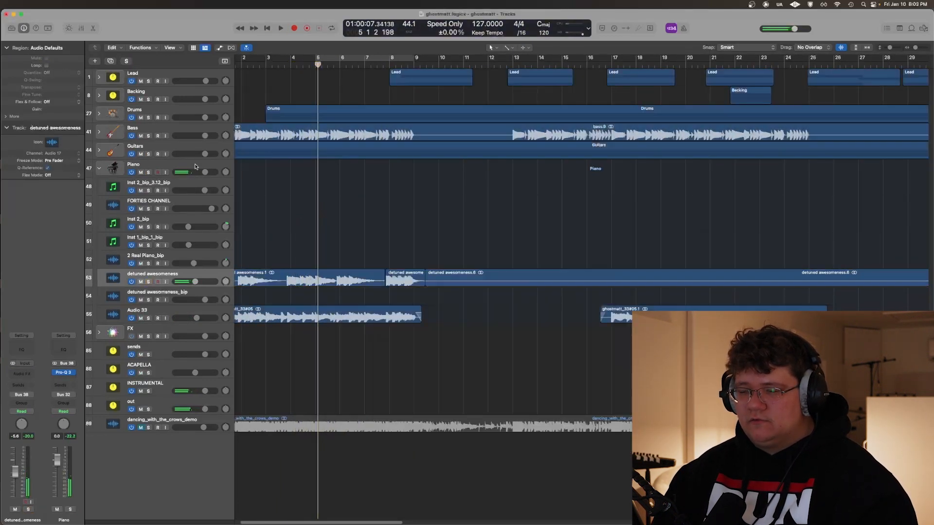
Solo the whole Piano stack, listen to its opening section and fit the full arrangement in view
left_click(194, 165)
key("s")
key("space")
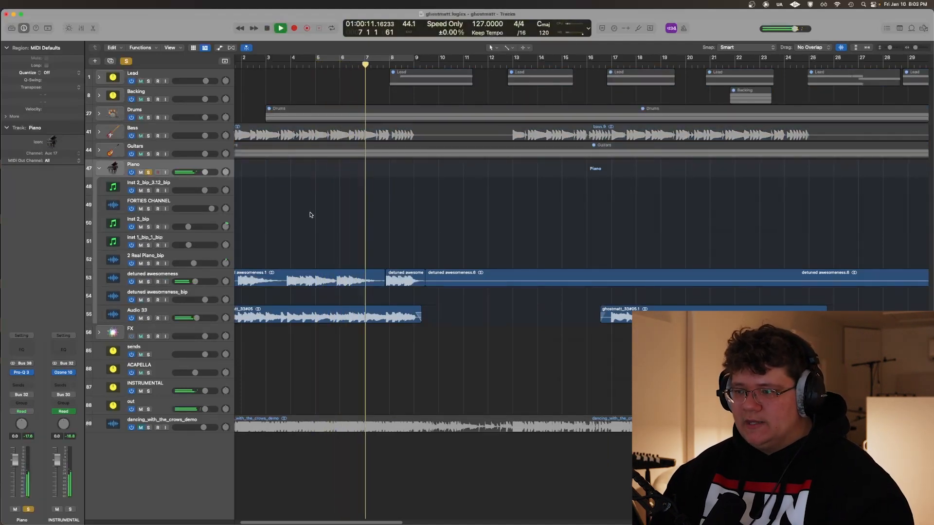
scroll(310, 215, "left", 2)
key("z")
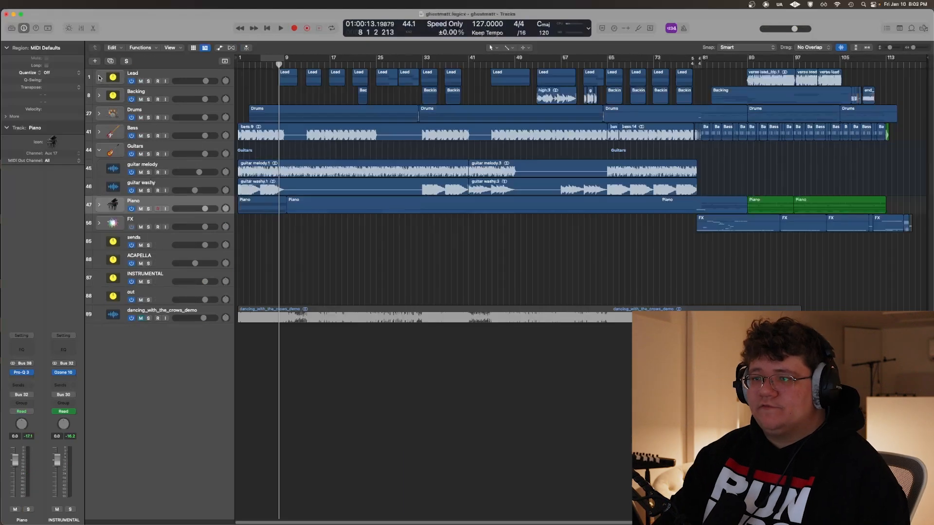
Expand the Lead and Backing vocal stacks and select the LEAD track
left_click(97, 77)
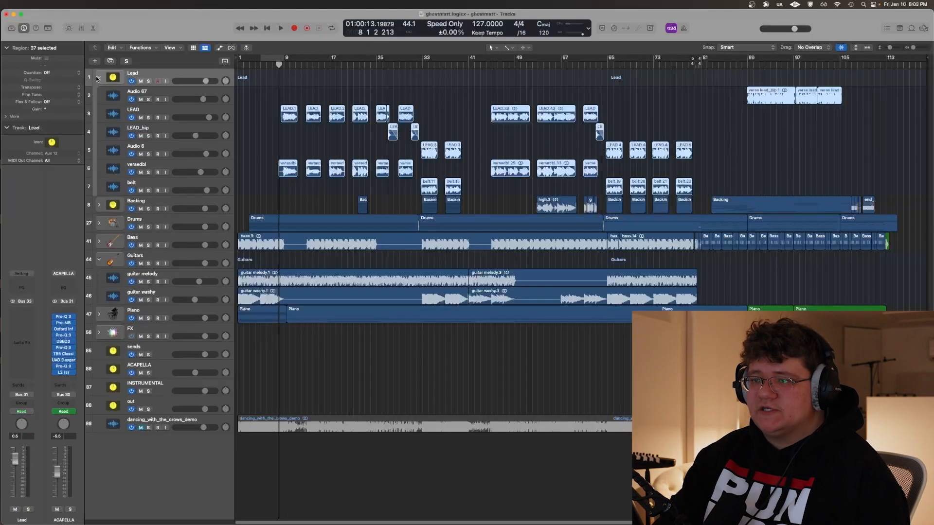
left_click(101, 204)
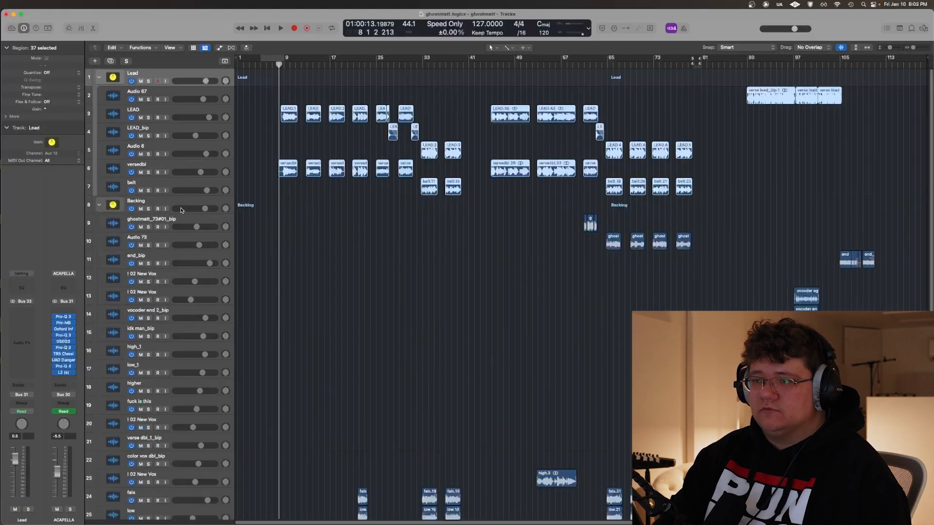
left_click(186, 108)
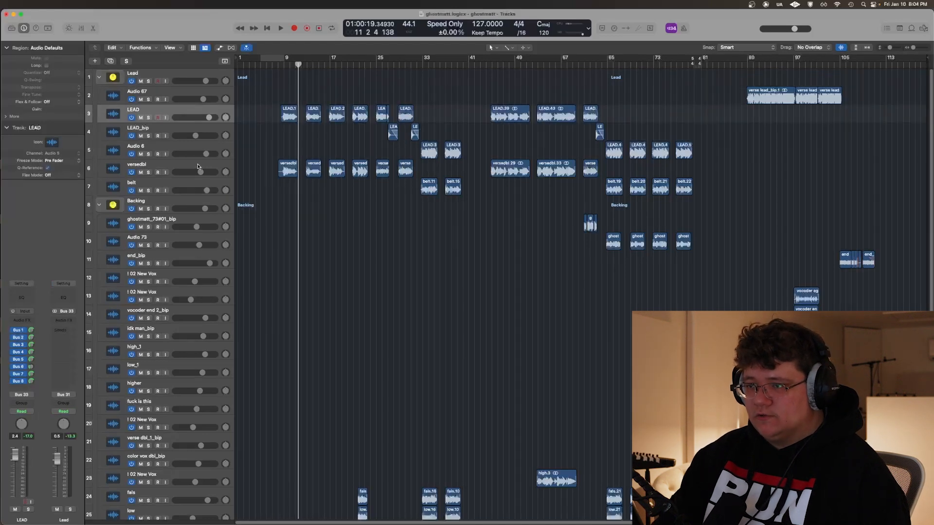
Place the playhead at the start of the first LEAD region, around bar 8
scroll(261, 117, "up", 5)
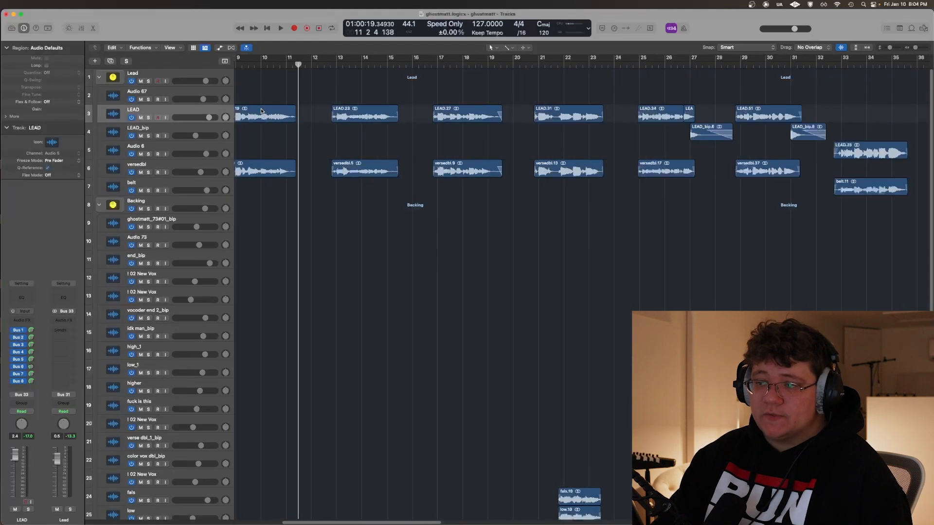
scroll(267, 100, "left", 2)
left_click(275, 91)
scroll(280, 101, "down", 5)
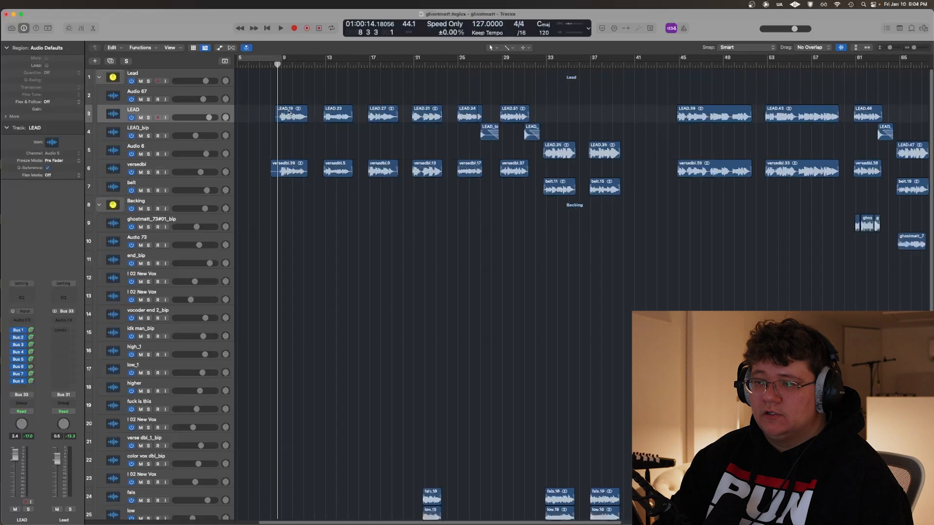
Duplicate the I 02 New Vox track above verse dbl_1_bip in the Backing stack
scroll(312, 141, "down", 4)
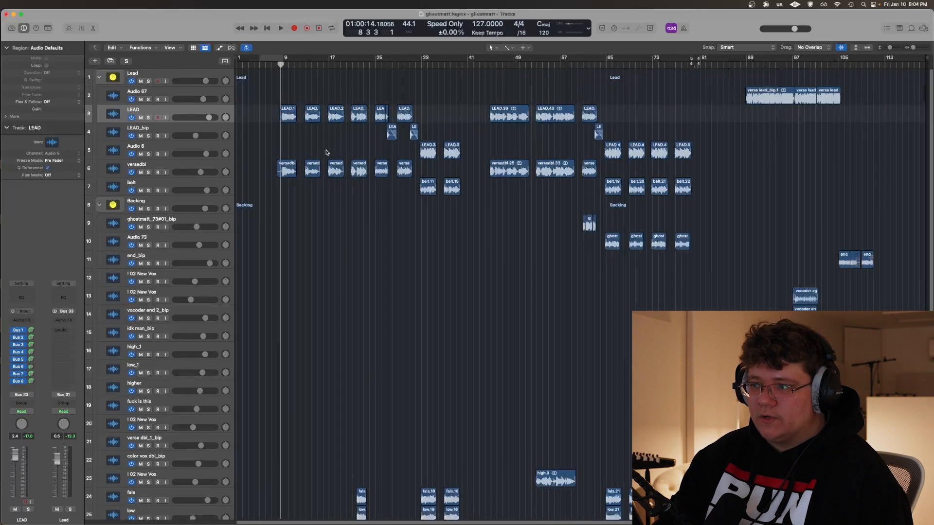
scroll(314, 170, "down", 4)
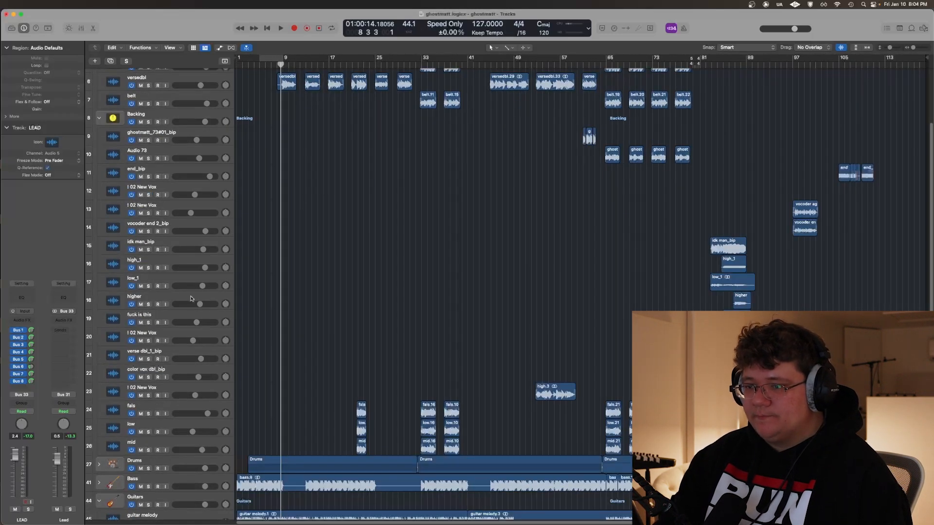
left_click(190, 333)
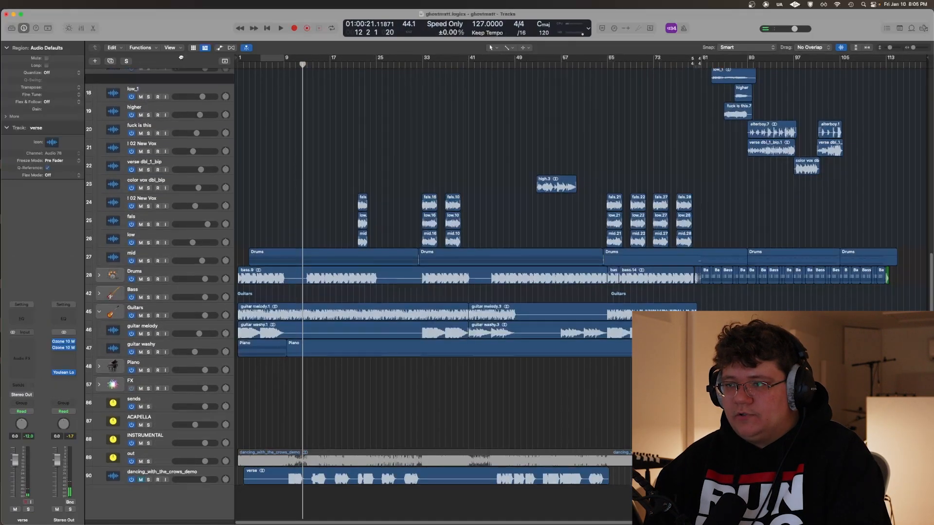
Move the verse track from the Backing stack up into the Lead stack, just below I 02 New Vox
scroll(313, 118, "up", 3)
scroll(312, 117, "up", 10)
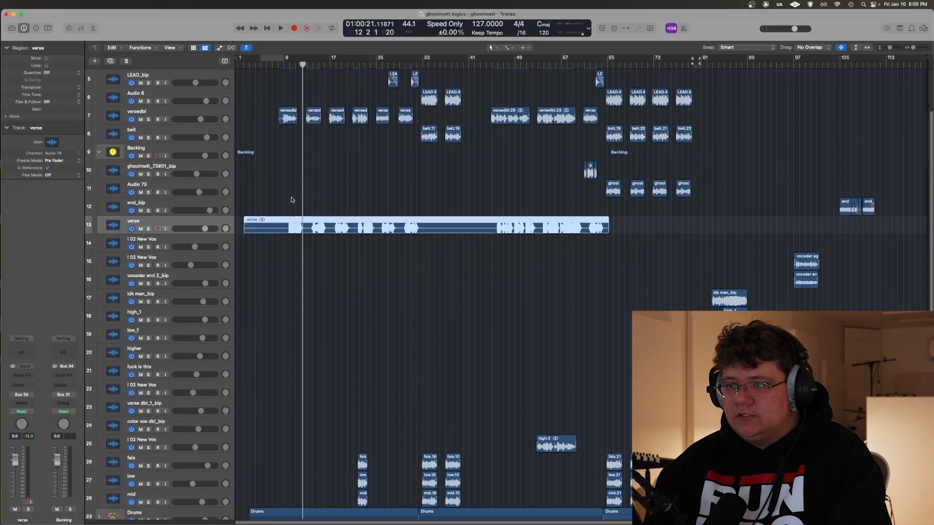
left_click_drag(146, 295, 223, 126)
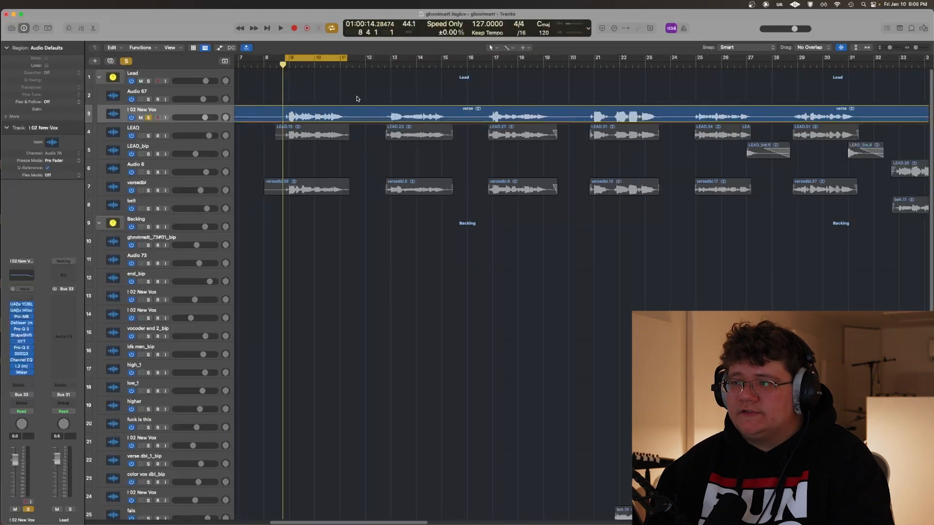
Cycle the verse from about bar 9 to bar 31 and play the soloed I 02 New Vox vocal with its plug-ins bypassed
left_click_drag(347, 58, 797, 96)
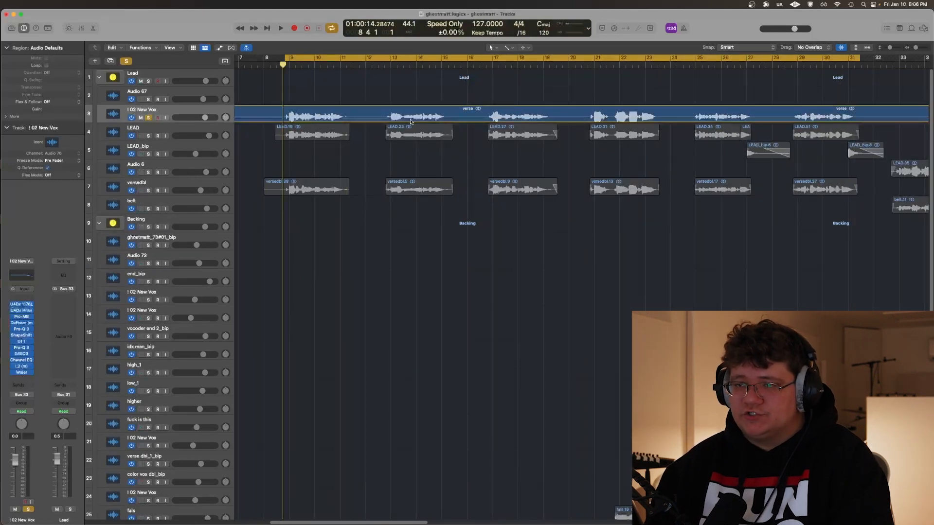
scroll(268, 95, "up", 2)
scroll(269, 94, "left", 1)
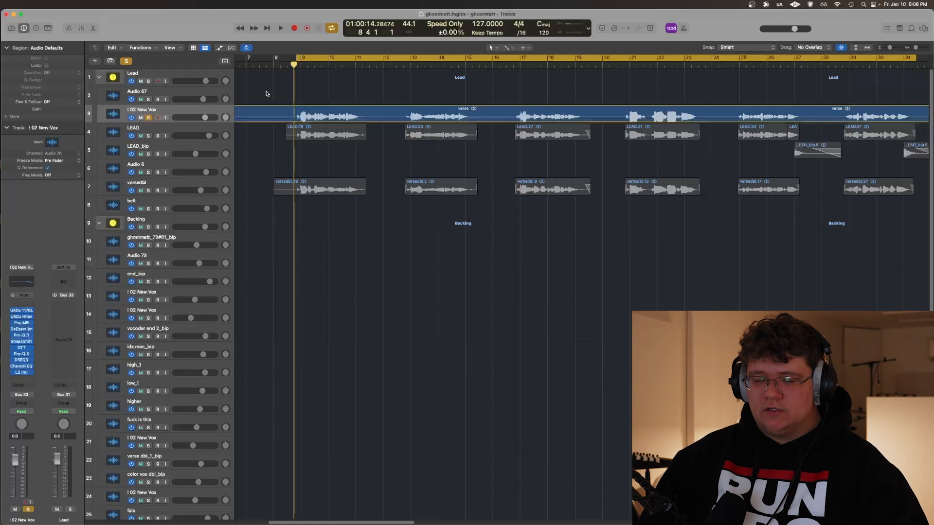
key("v")
scroll(383, 129, "down", 5)
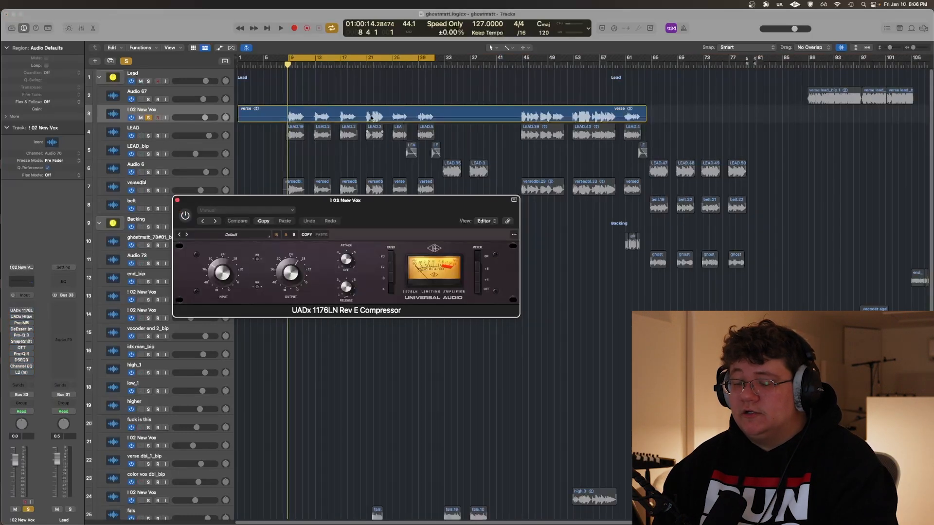
key("space")
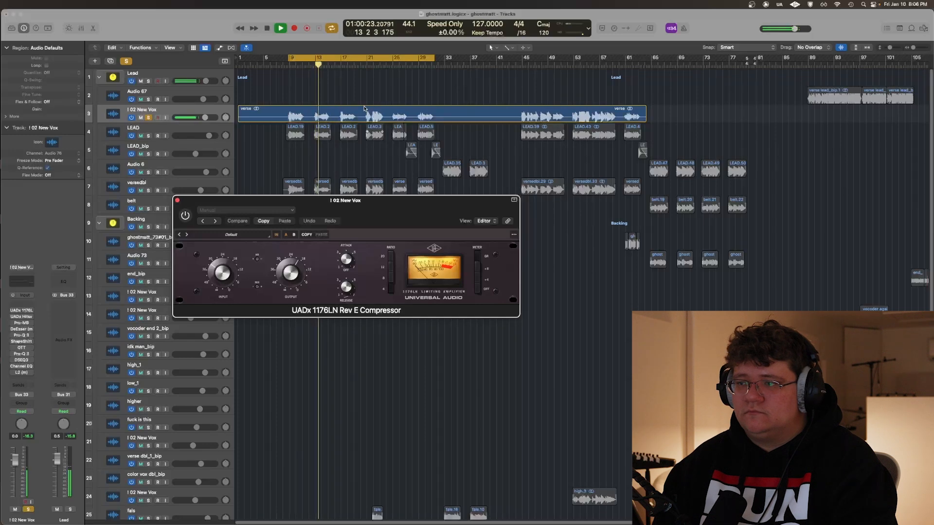
key("super+Right")
key("super+Right")
key("super+Right")
key("super+Right")
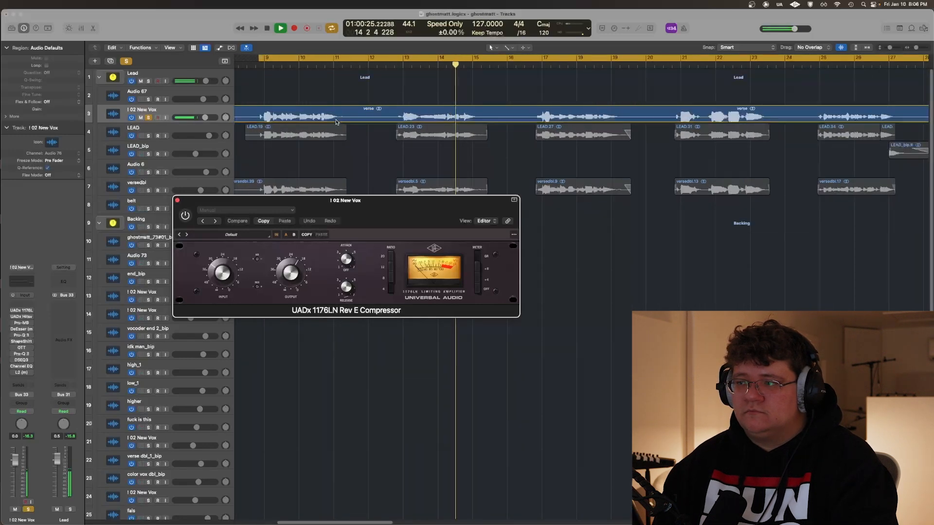
left_click(369, 98)
key("space")
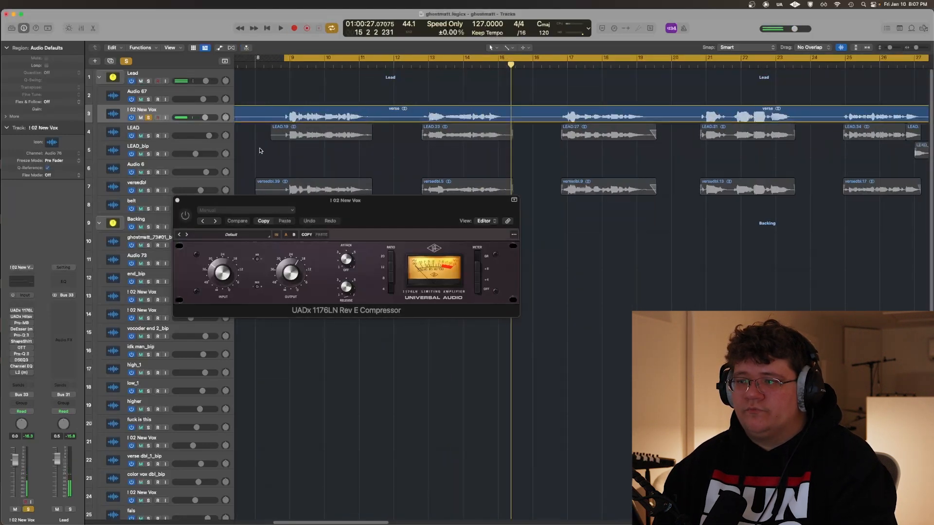
Switch on the UADx 1176LN Rev E Compressor on I 02 New Vox, play the verse opening and close the plug-in window
left_click(294, 211)
left_click_drag(188, 202, 163, 222)
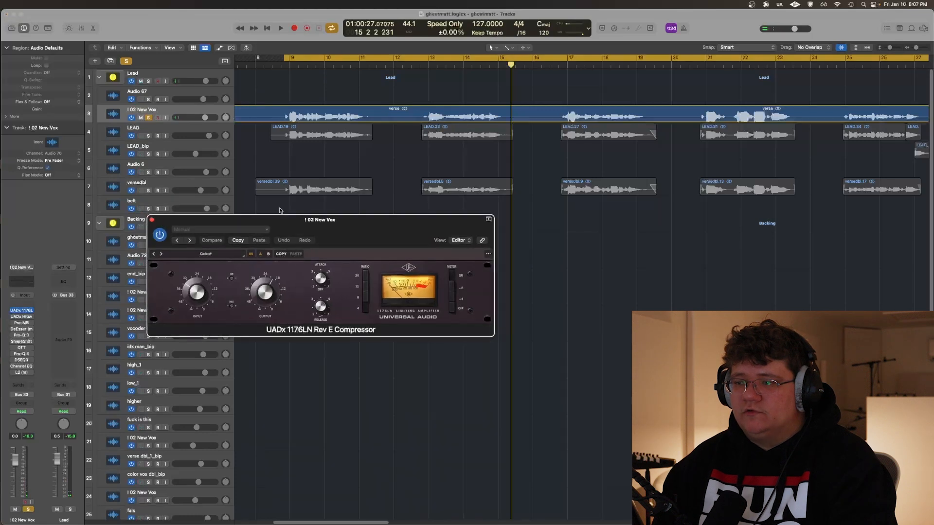
key("space")
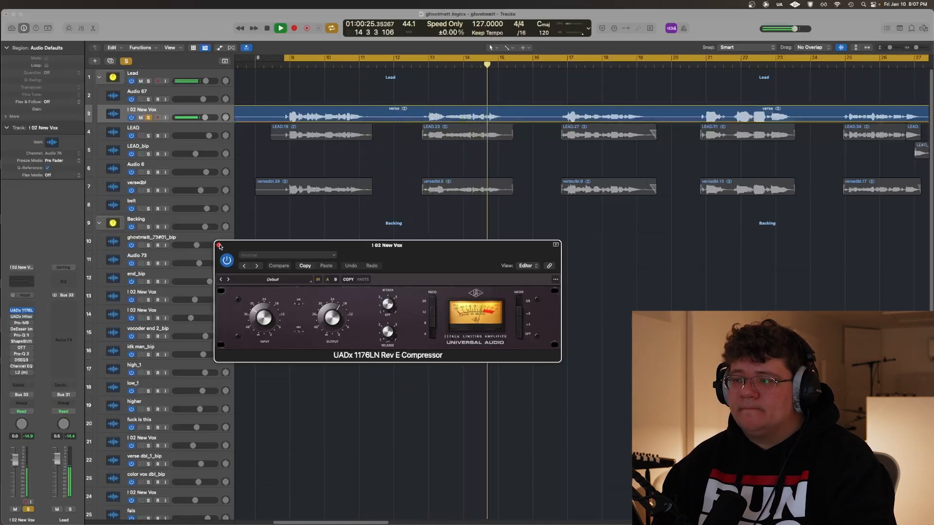
left_click(219, 246)
key("space")
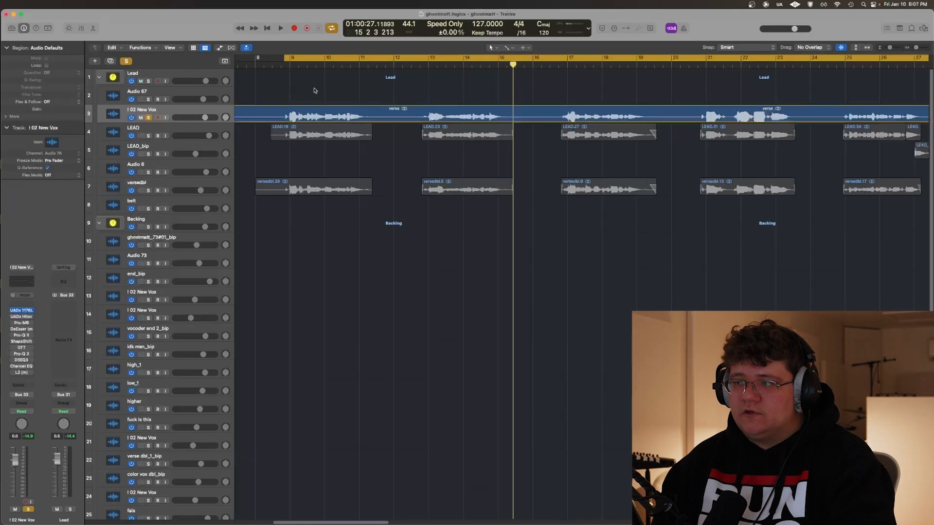
Turn off cycling and play the louder vocal phrase from just before bar 21 with the 1176LN compressor open
key("c")
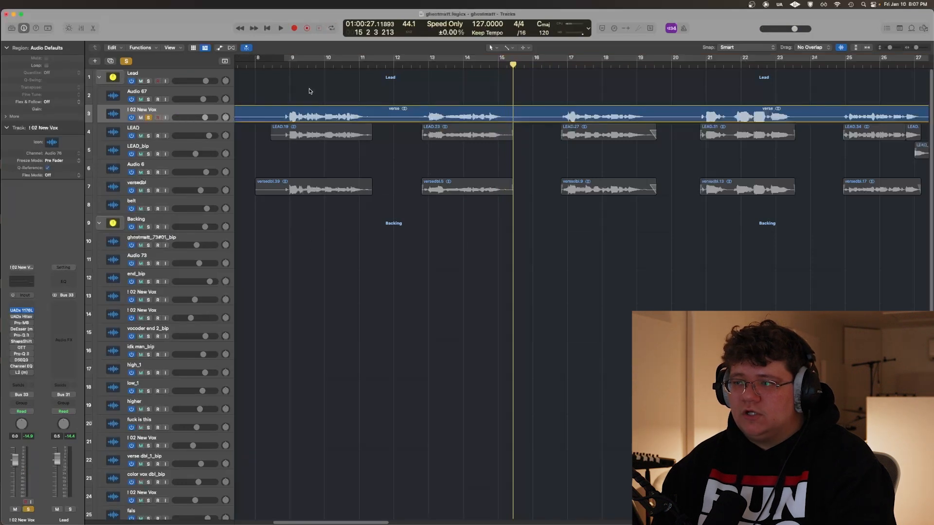
left_click(281, 65)
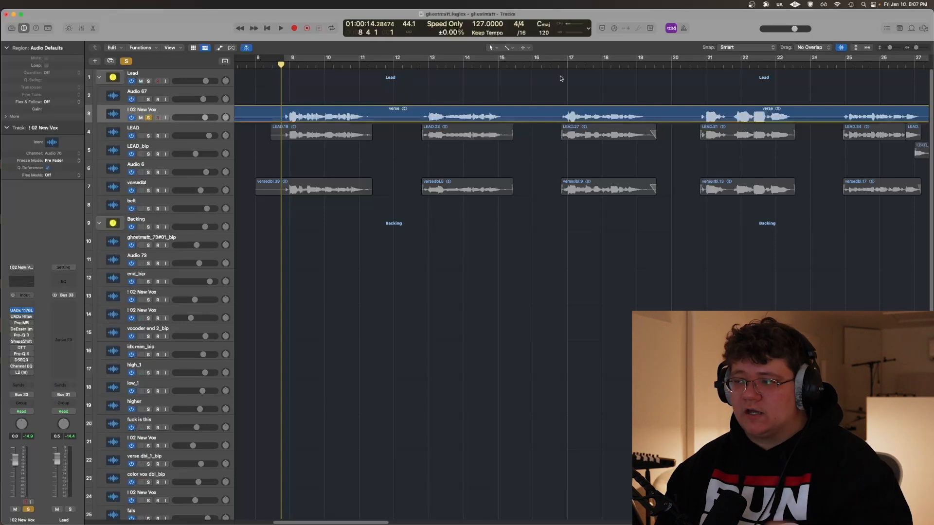
left_click(701, 64)
scroll(687, 125, "right", 5)
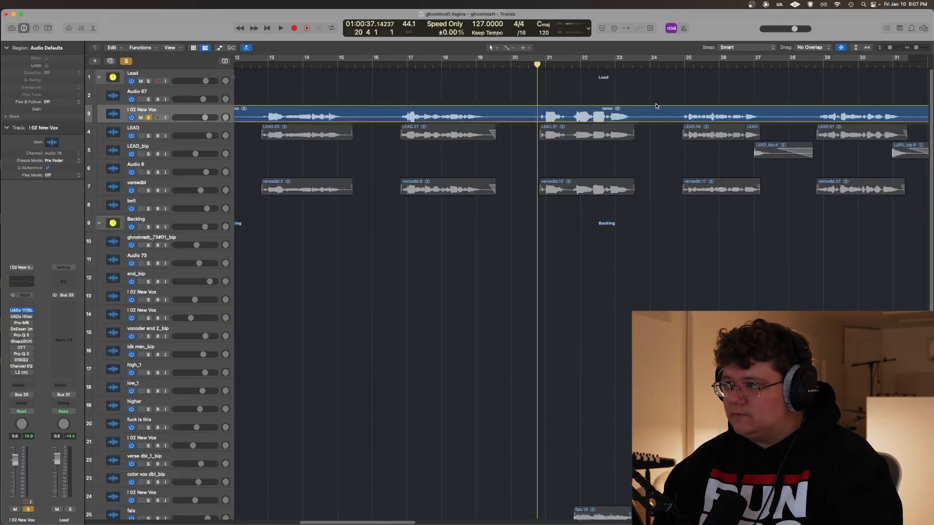
scroll(635, 97, "up", 1)
scroll(550, 98, "right", 2)
scroll(547, 92, "up", 4)
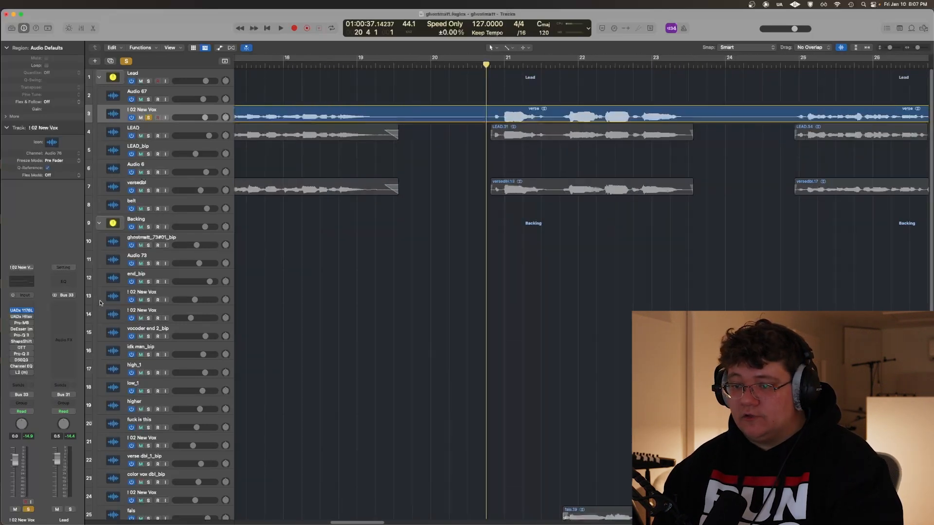
left_click(30, 310)
key("space")
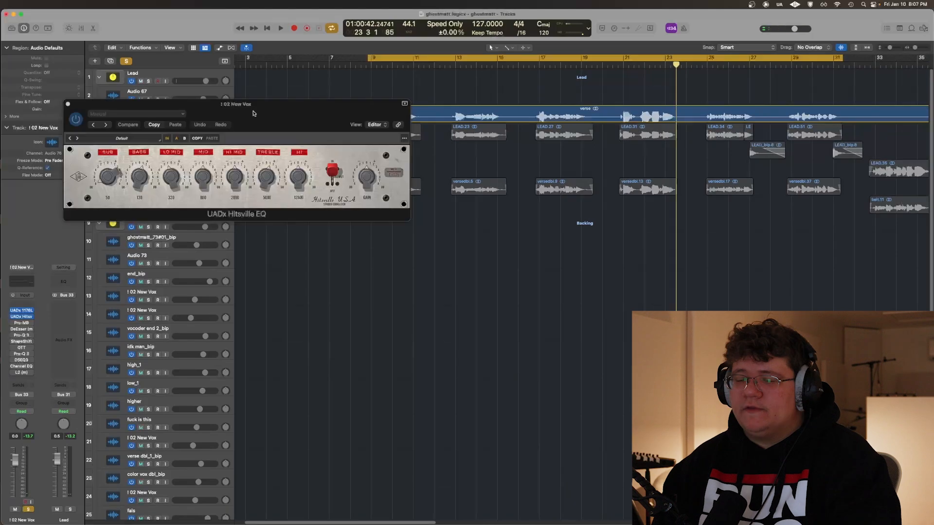
Switch on the UADx Hitsville EQ on I 02 New Vox, adjust its Sub band and listen to the first cycled verse phrase
left_click_drag(255, 109, 342, 222)
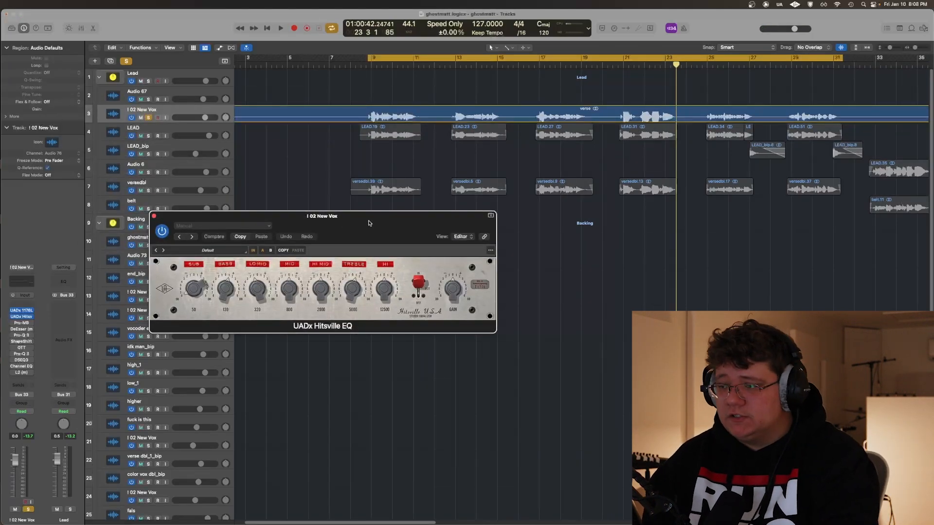
left_click_drag(369, 216, 404, 263)
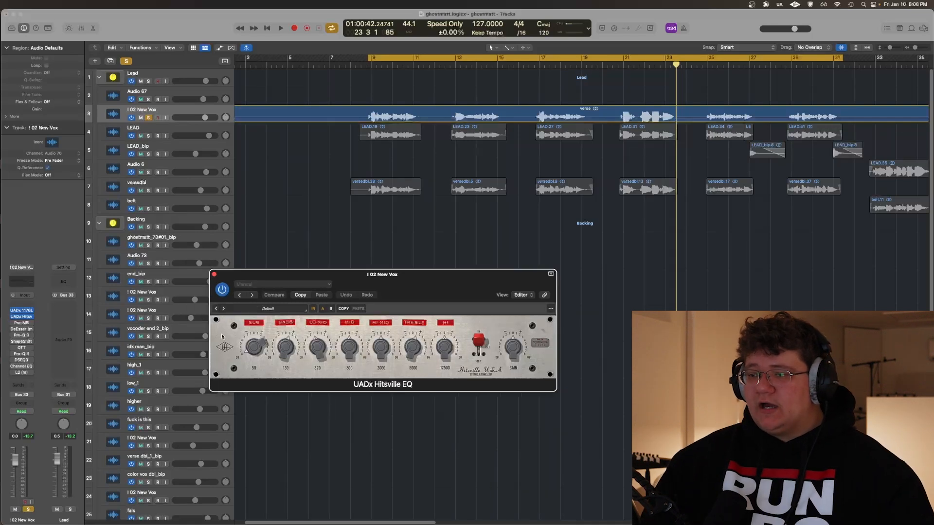
mouse_move(248, 340)
left_mouse_down()
mouse_move(260, 327)
mouse_move(263, 341)
left_mouse_up()
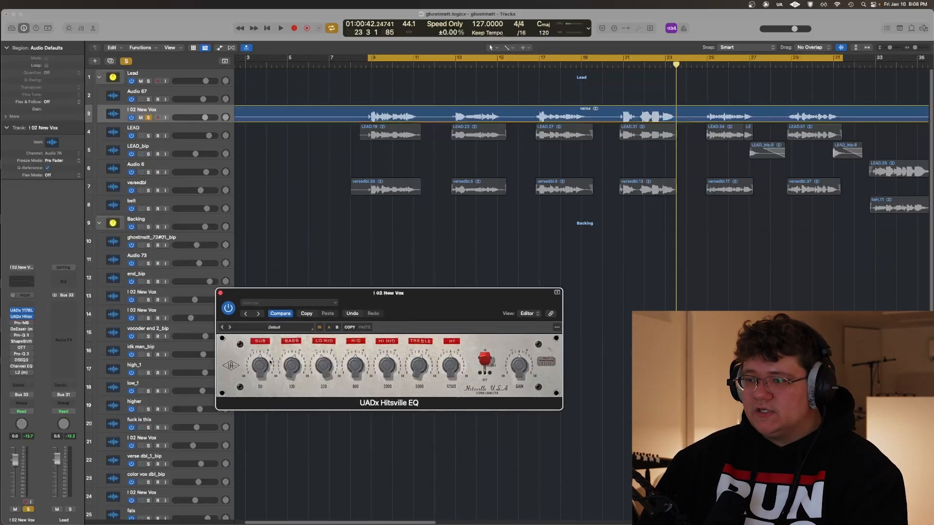
left_click_drag(265, 374, 266, 391)
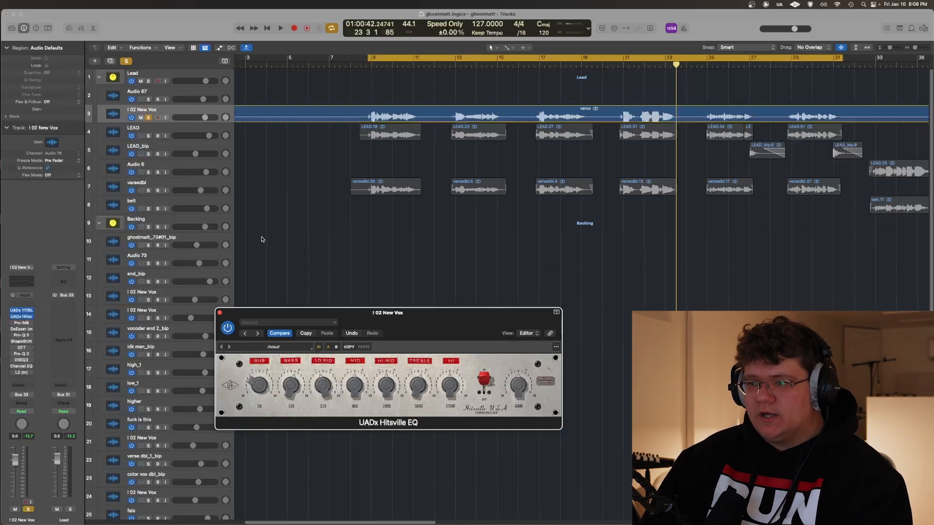
key("space")
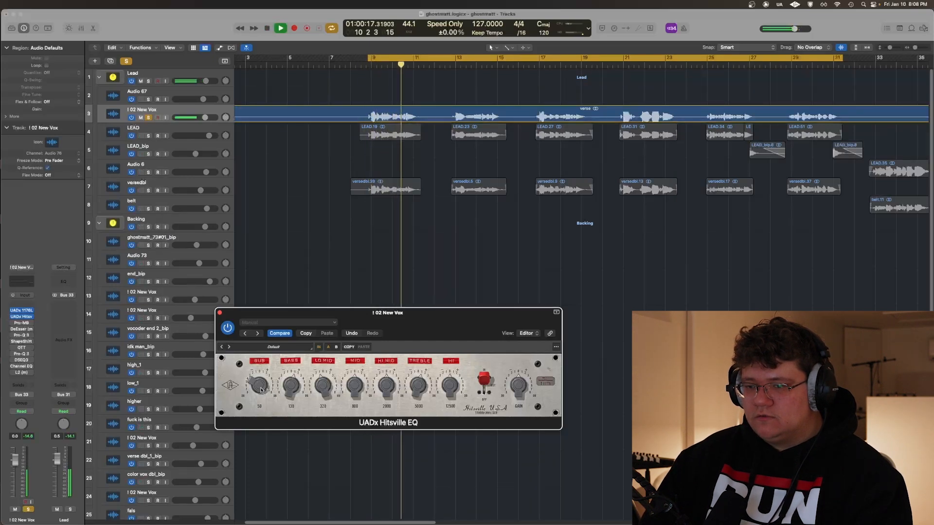
key("space")
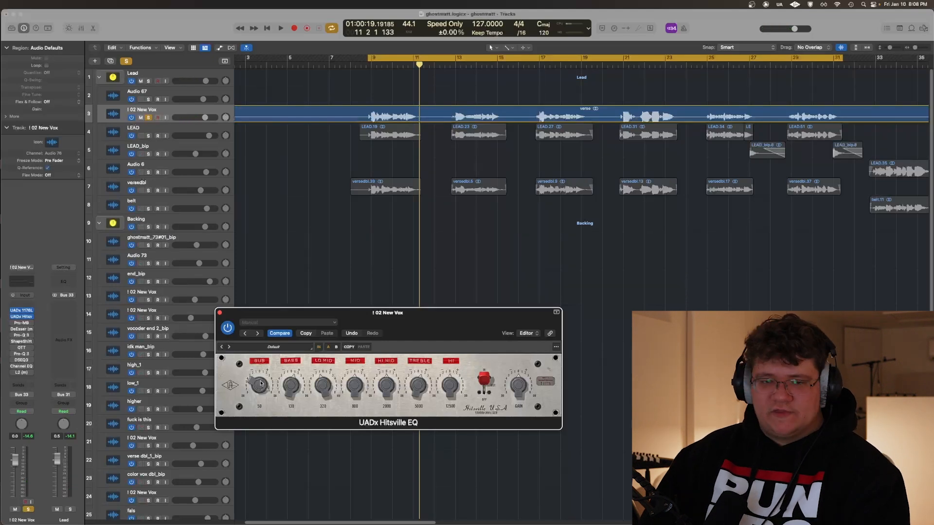
left_click_drag(412, 323, 408, 288)
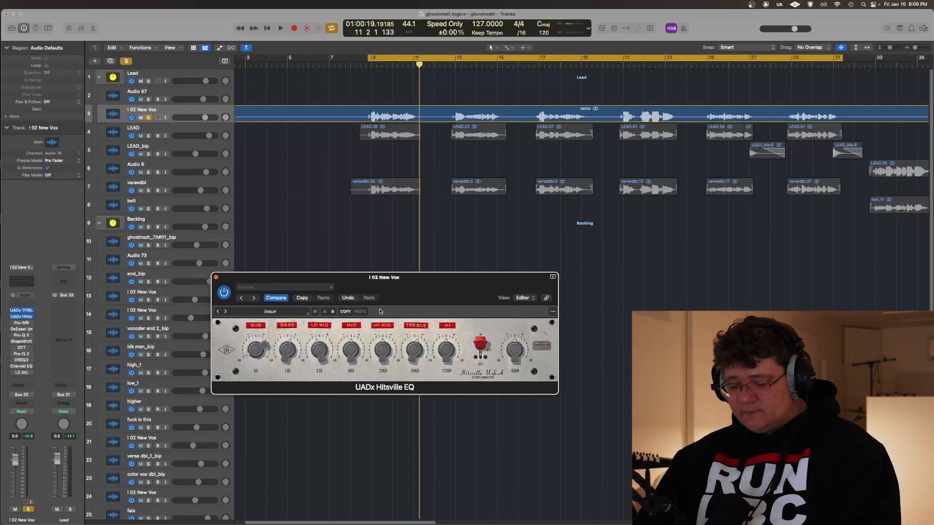
Switch on FabFilter Pro-MB with the DE ESS preset, show its high band's controls and listen to the first verse phrase
left_click(20, 323)
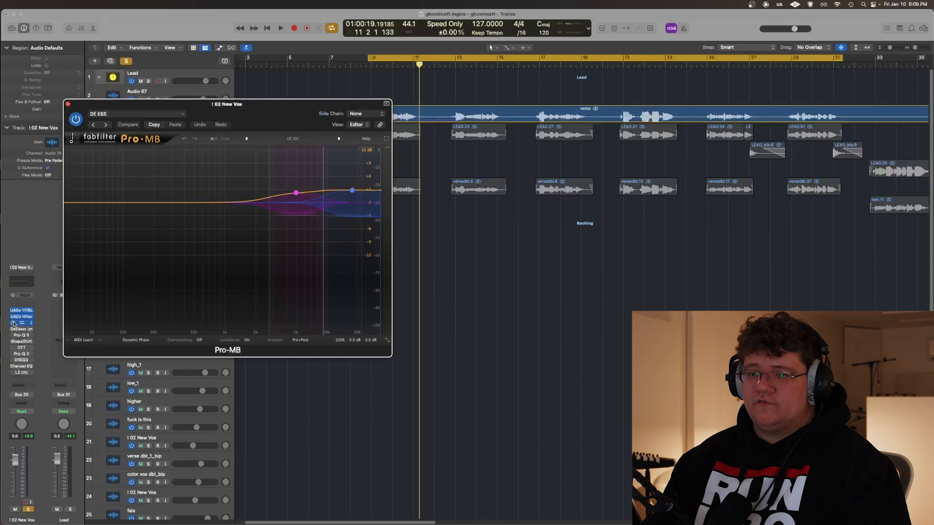
left_click_drag(280, 118, 366, 227)
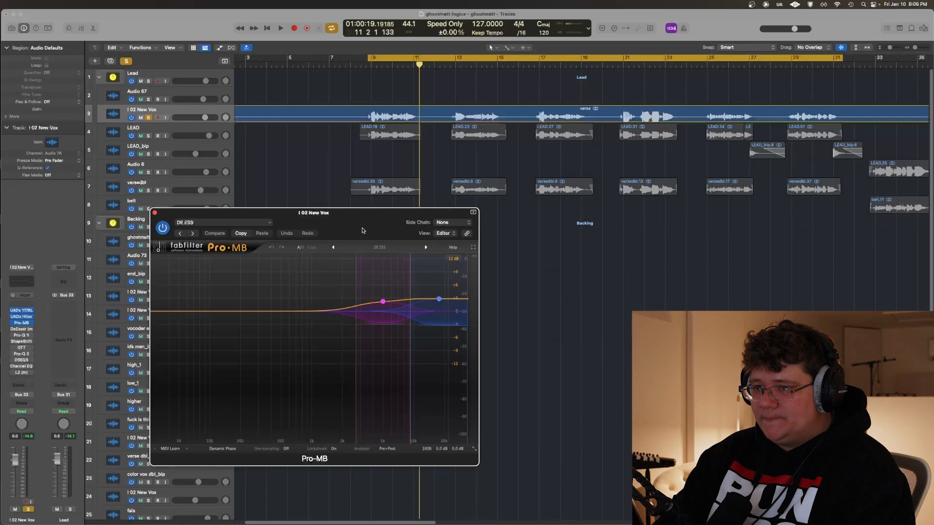
left_click_drag(362, 230, 336, 228)
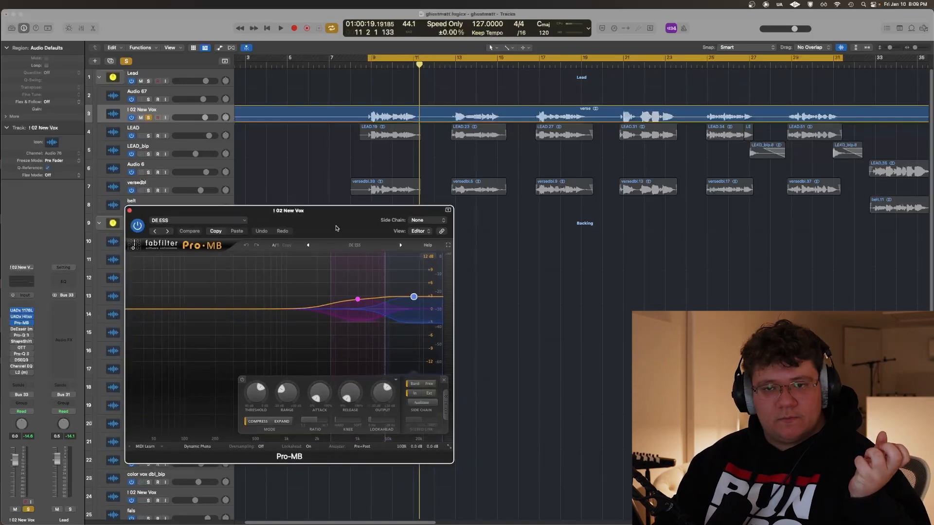
left_click_drag(336, 228, 346, 238)
key("space")
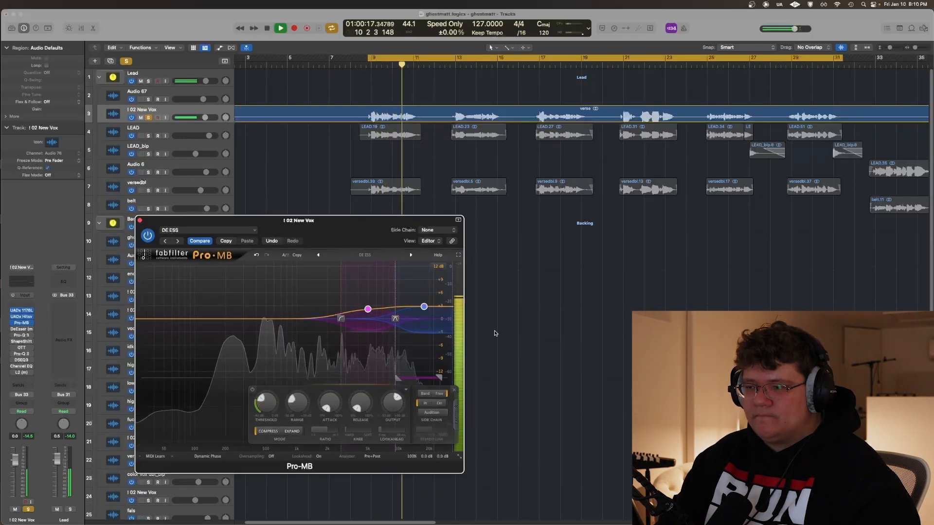
key("space")
Switch on the DeEsser (m) on I 02 New Vox, lower its threshold and adjust its frequency while the verse plays
left_click(21, 329)
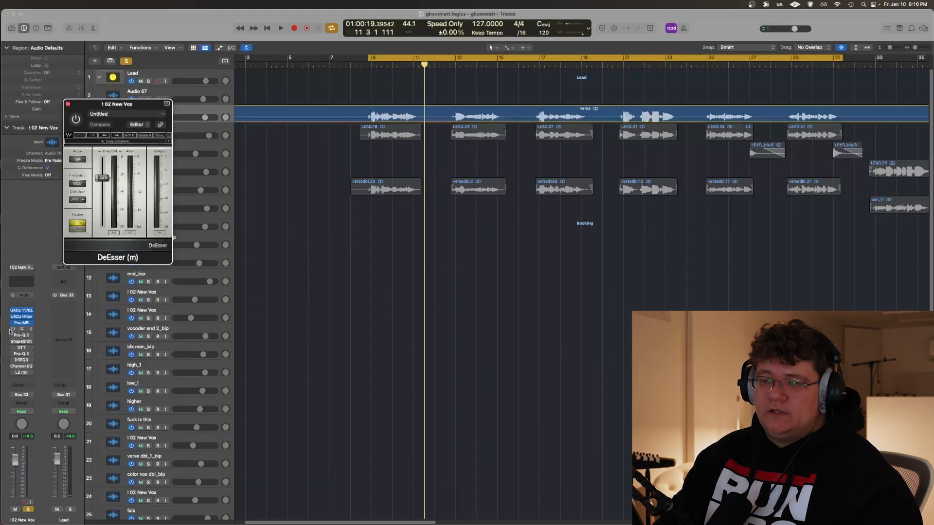
left_click_drag(147, 104, 345, 175)
key("super+Right")
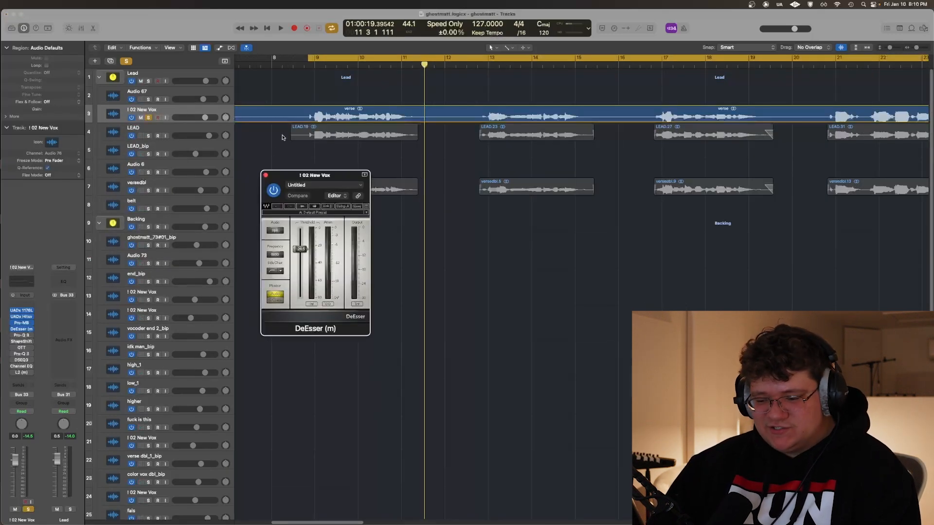
left_click(306, 94)
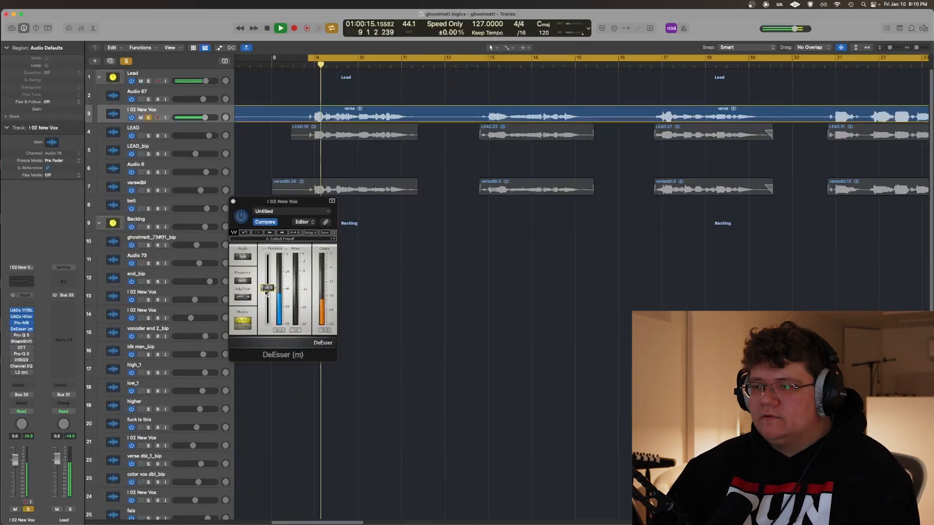
left_click(267, 288)
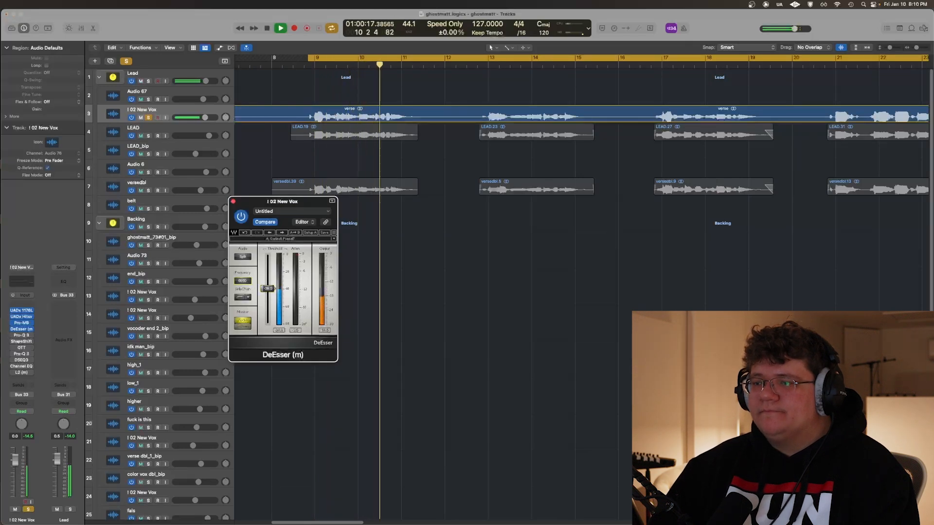
left_click_drag(250, 285, 250, 282)
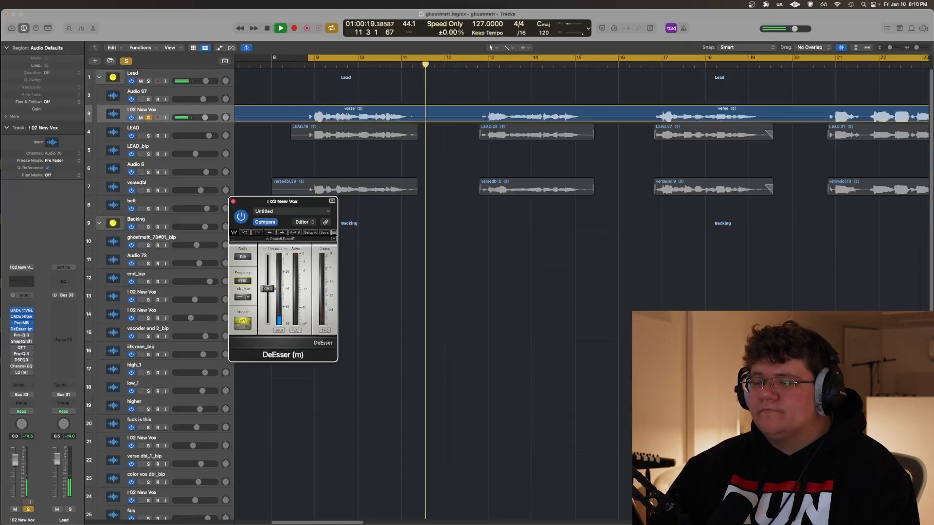
key("space")
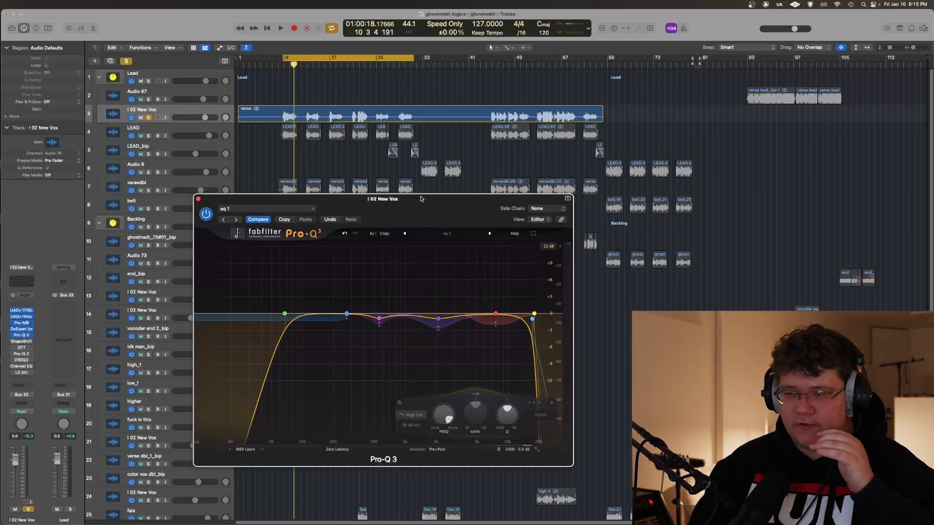
Examine the Pro-Q 3 bands and high cut of the eq 1 preset and play the verse vocal through it
left_click_drag(415, 205, 401, 216)
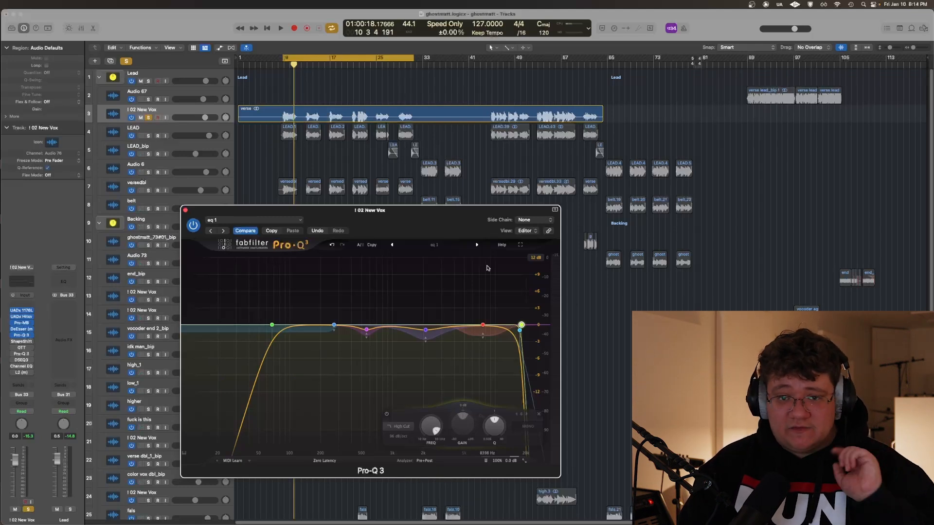
left_click_drag(482, 210, 538, 203)
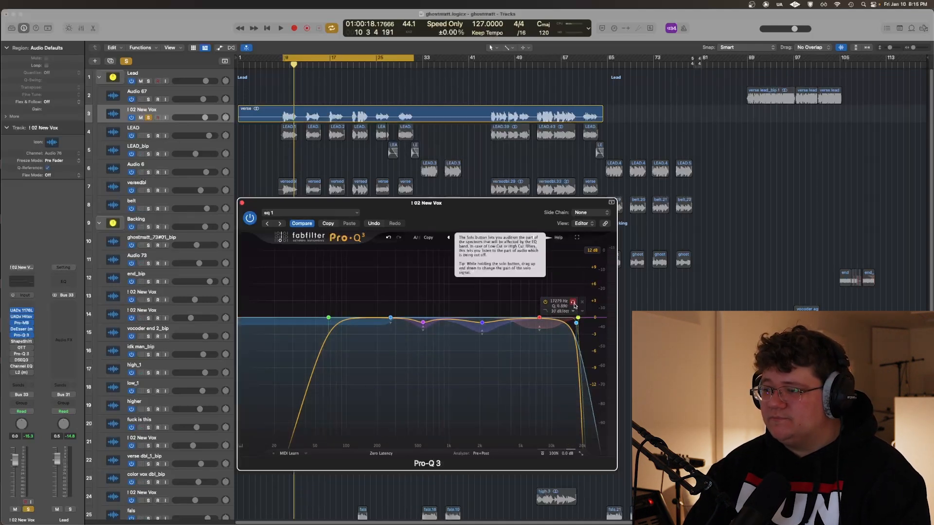
key("space")
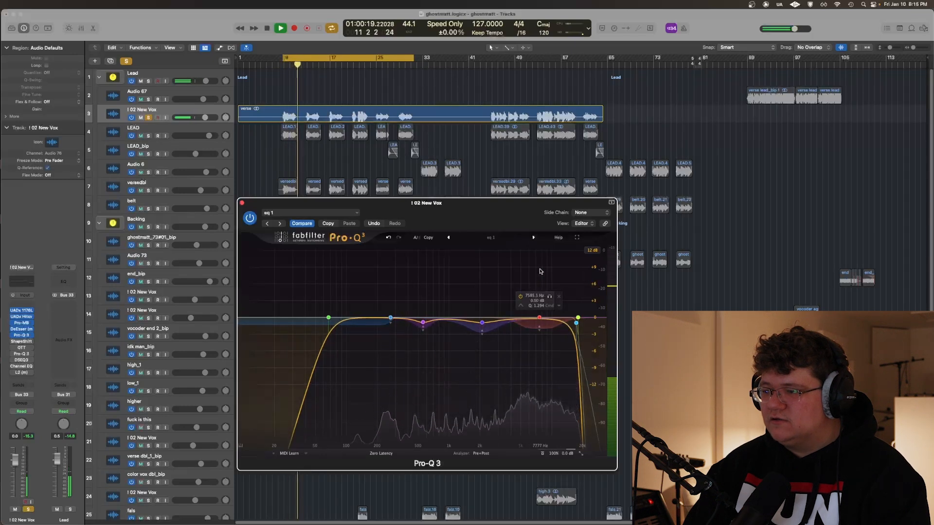
Solo the high cut band of the eq 1 Pro-Q 3 and listen to what it filters from the verse vocal
key("Return")
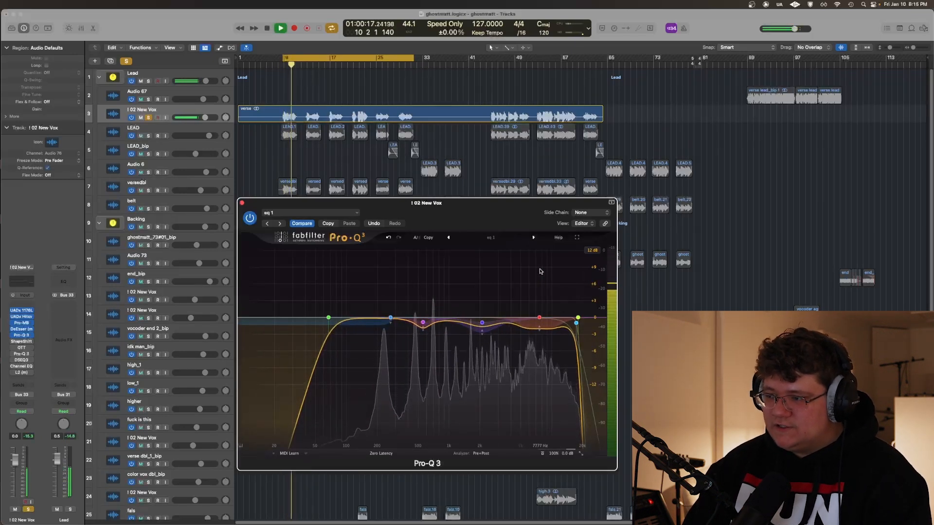
key("space")
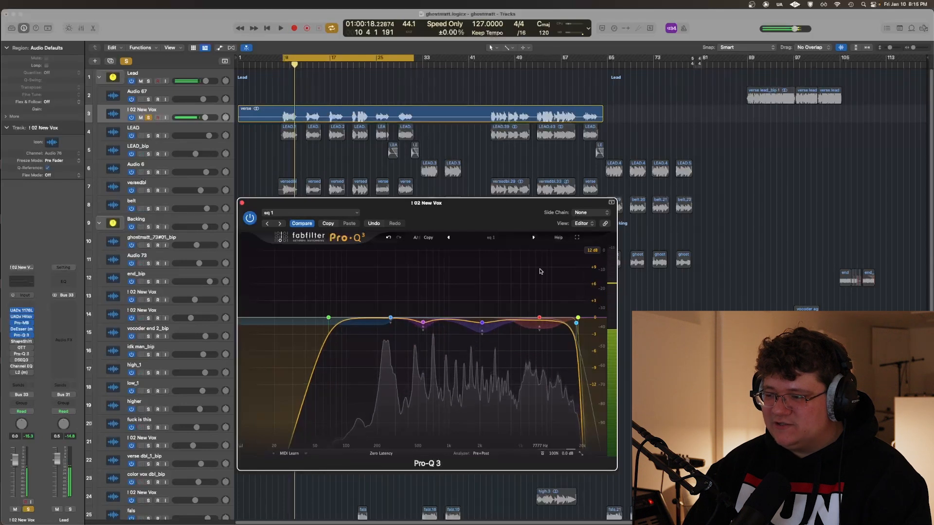
left_click(576, 322)
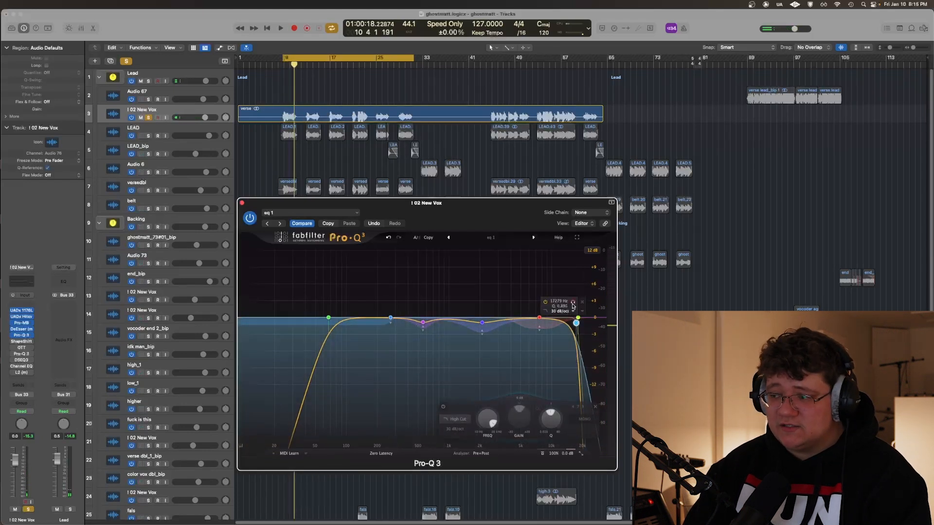
key("space")
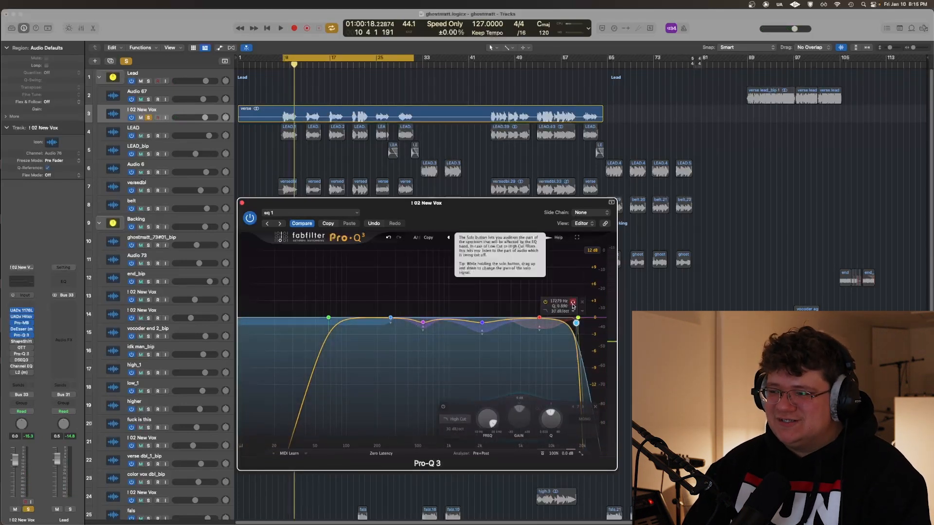
left_click(573, 303)
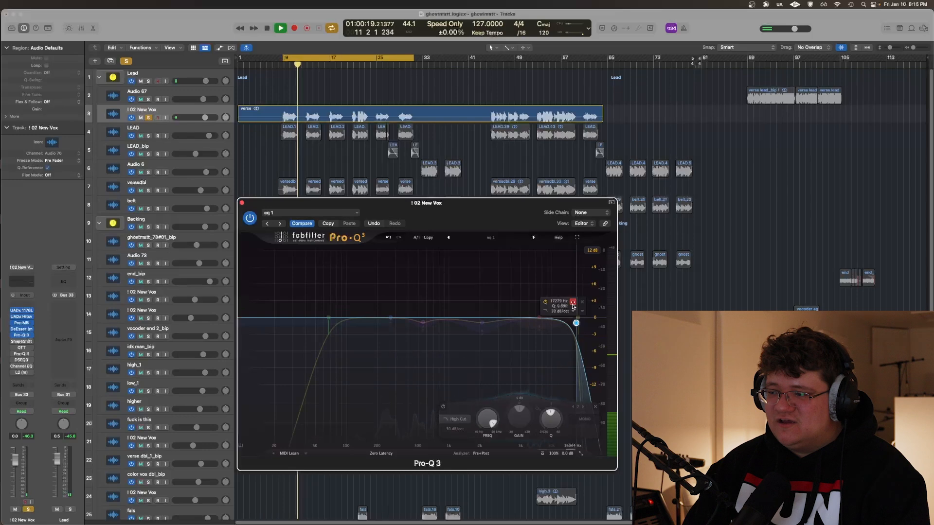
left_click(573, 304)
key("space")
Switch on ShapeShifter on I 02 New Vox and place its window clear of the channel strip
left_click_drag(500, 225, 512, 233)
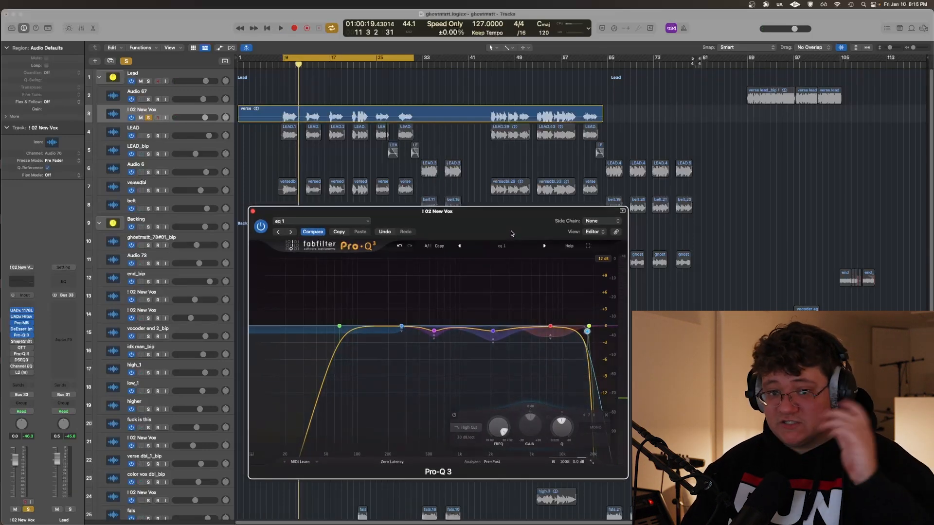
left_click_drag(512, 233, 414, 202)
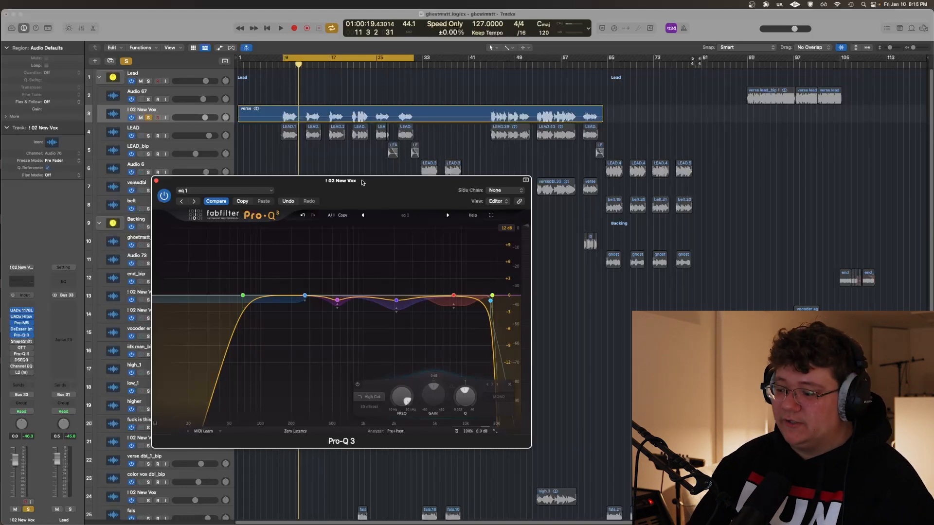
left_click_drag(362, 182, 424, 198)
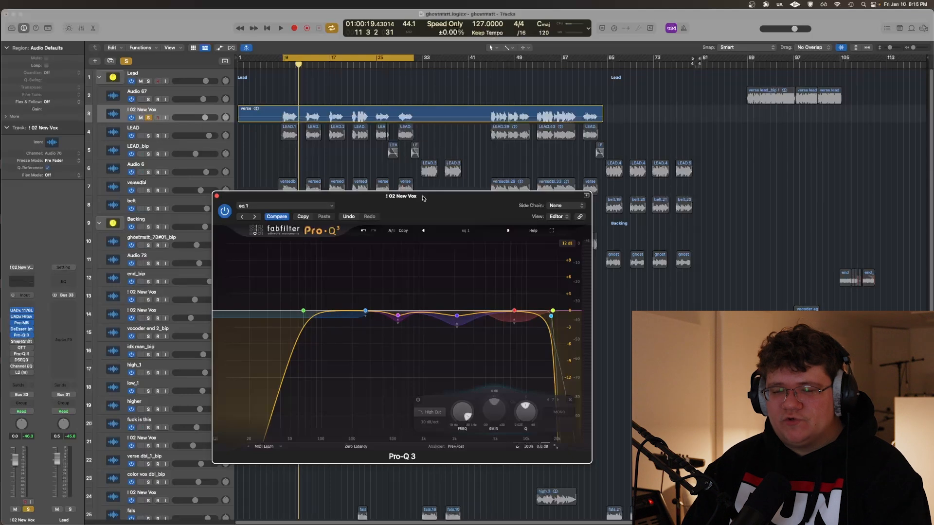
left_click(21, 342)
left_click_drag(174, 121, 201, 136)
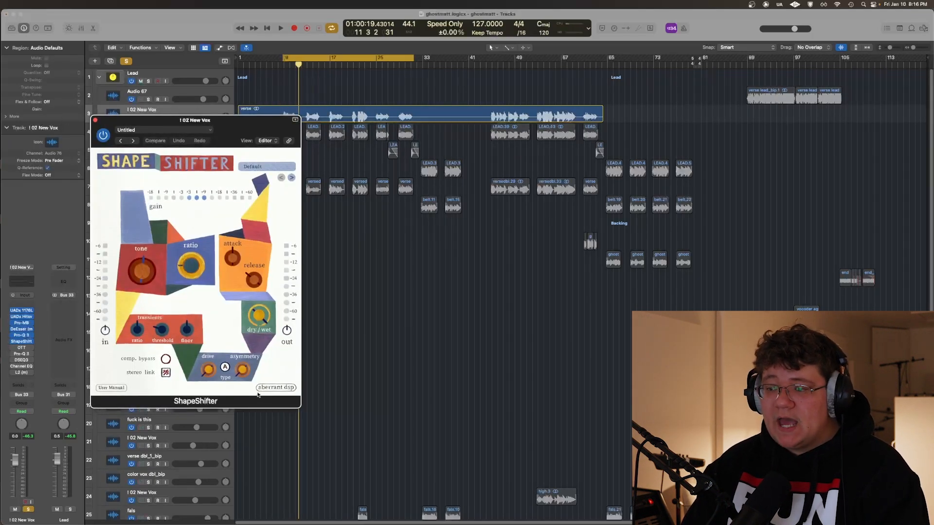
left_click_drag(204, 121, 330, 193)
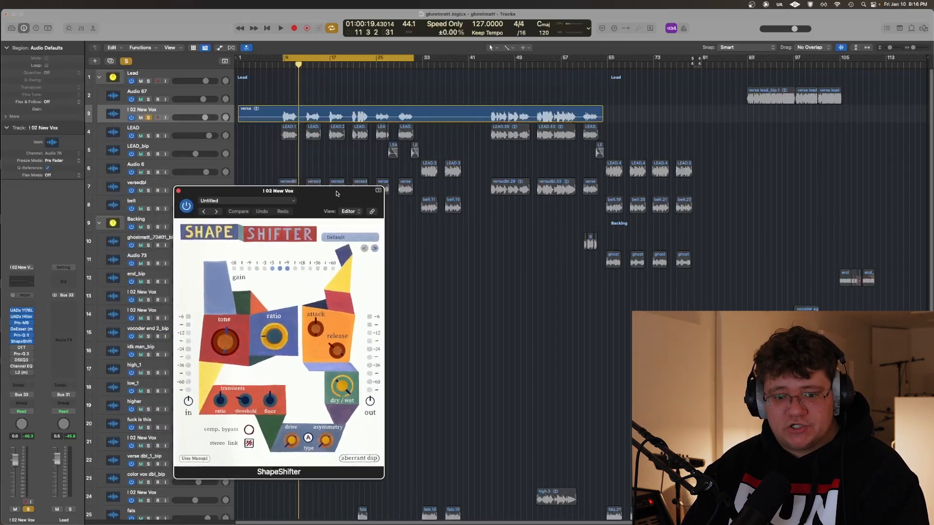
left_click_drag(331, 196, 331, 195)
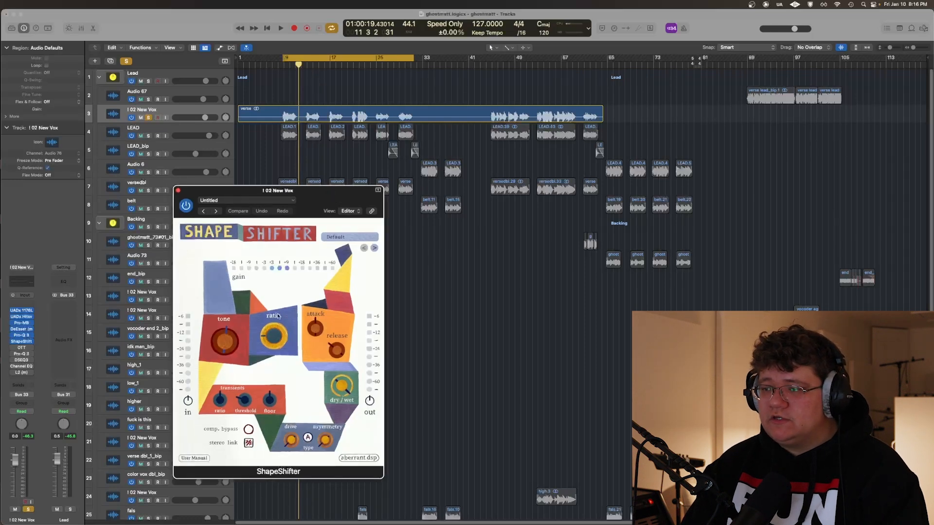
Try different ratio settings on ShapeShifter and listen to the start of the verse vocal through it
left_click_drag(277, 340, 277, 335)
left_click_drag(284, 296, 285, 290)
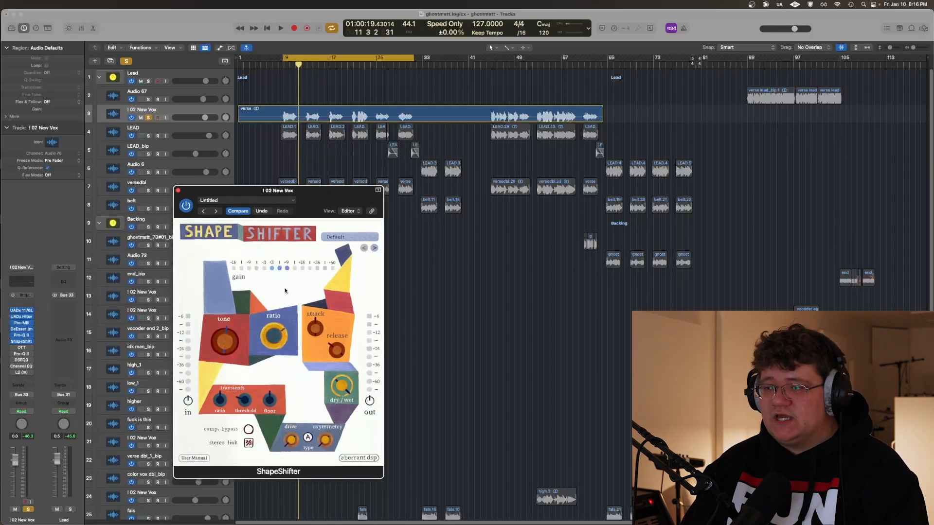
key("space")
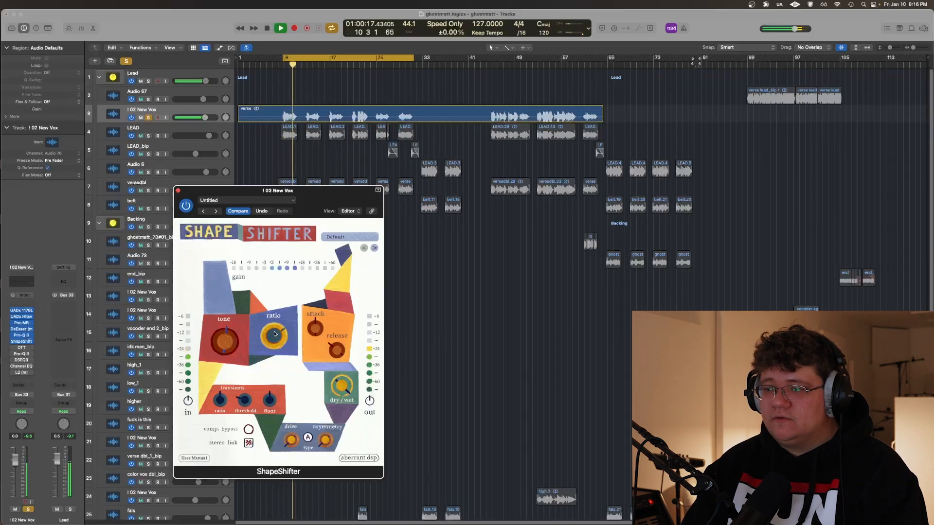
key("space")
left_click_drag(274, 336, 272, 339)
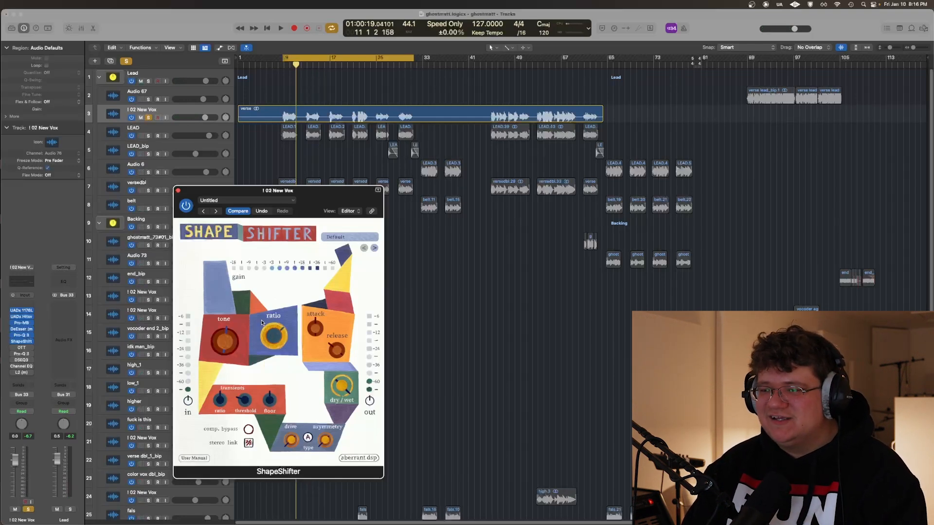
key("space")
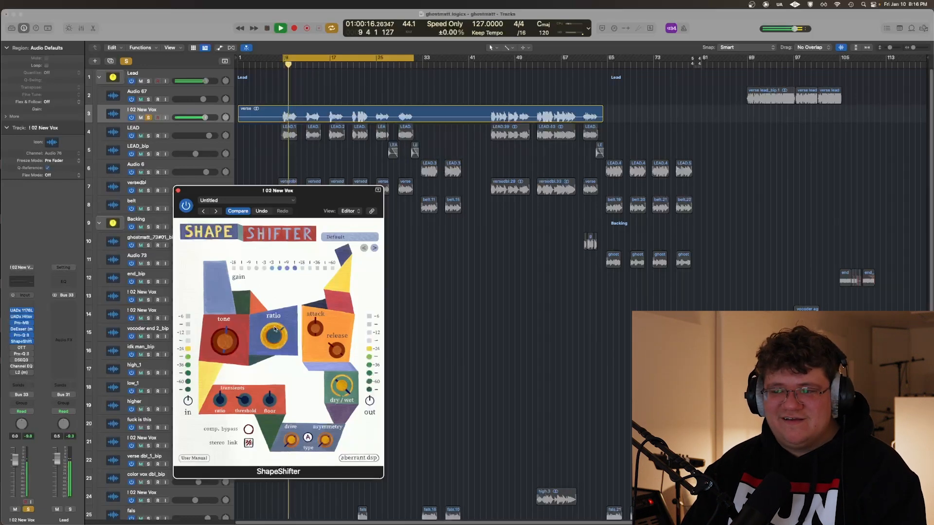
key("space")
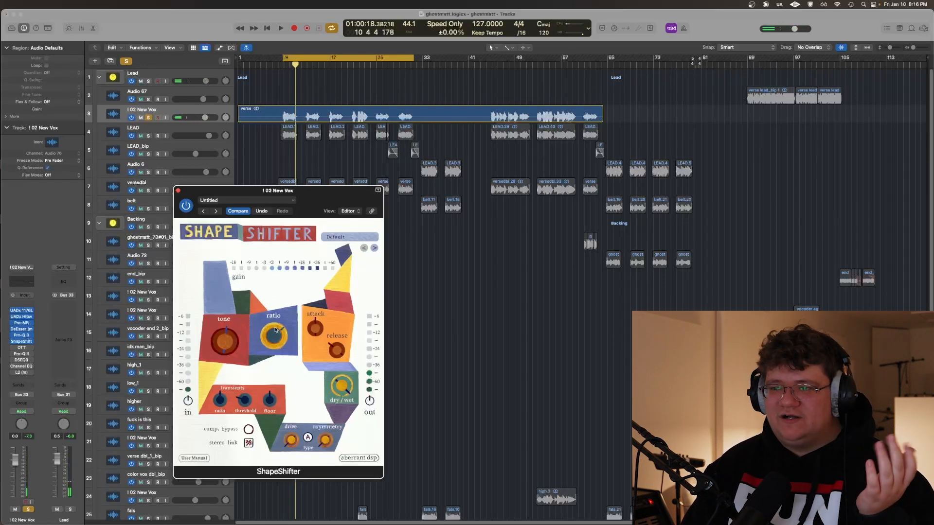
Lower ShapeShifter's ratio to about 1.2:1, play the verse phrase, and close the plug-in window
left_click_drag(318, 198, 406, 192)
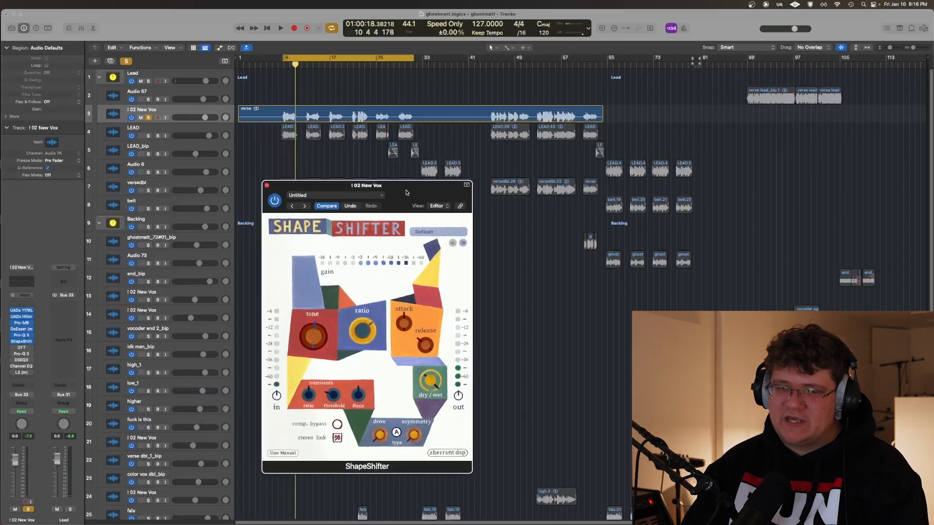
mouse_move(406, 192)
left_mouse_down()
mouse_move(396, 233)
mouse_move(408, 188)
left_mouse_up()
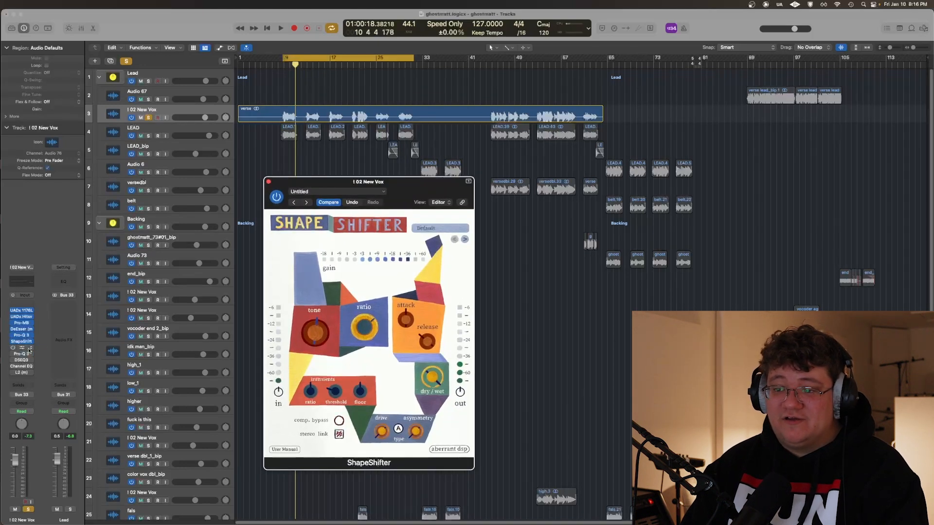
left_click_drag(423, 193, 436, 184)
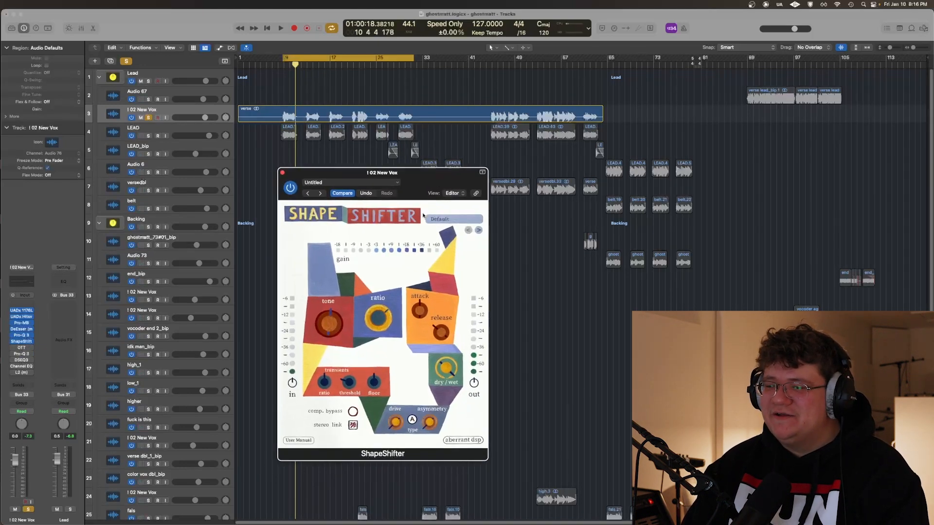
left_click_drag(386, 322, 378, 373)
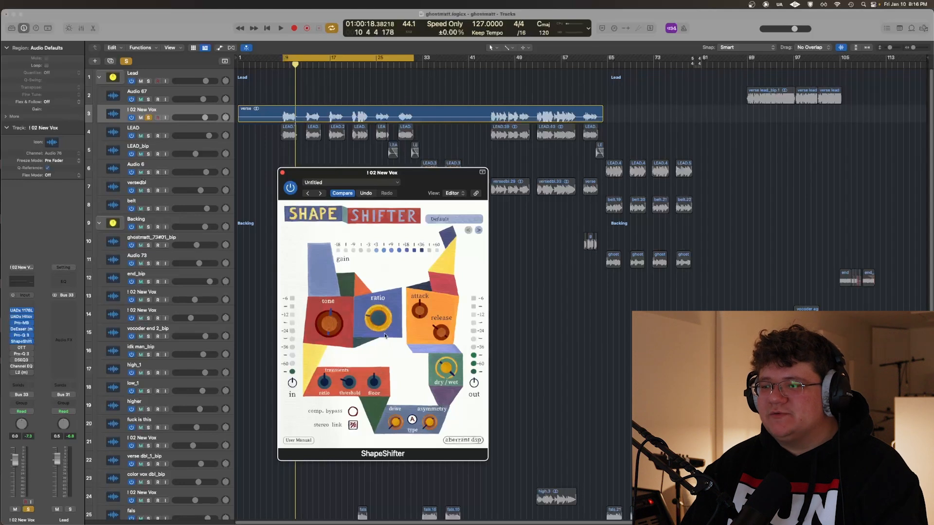
left_click_drag(381, 318, 383, 322)
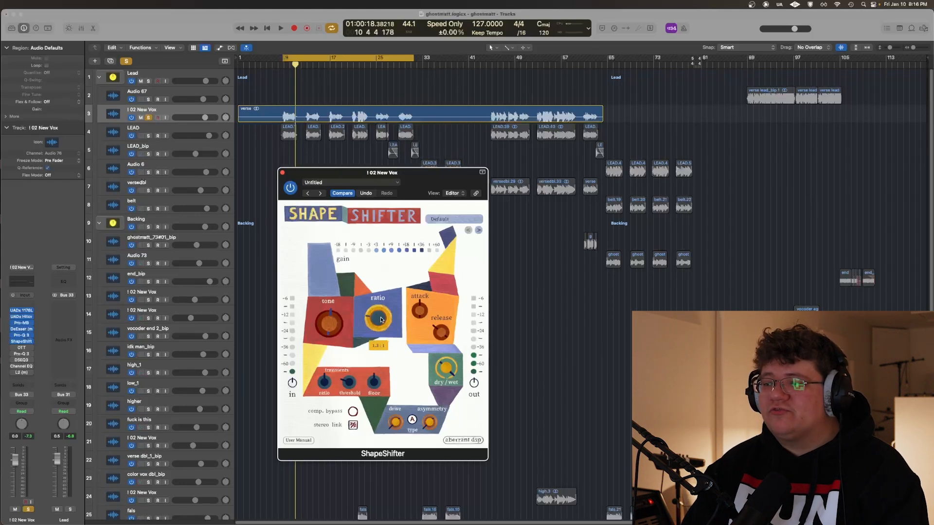
key("space")
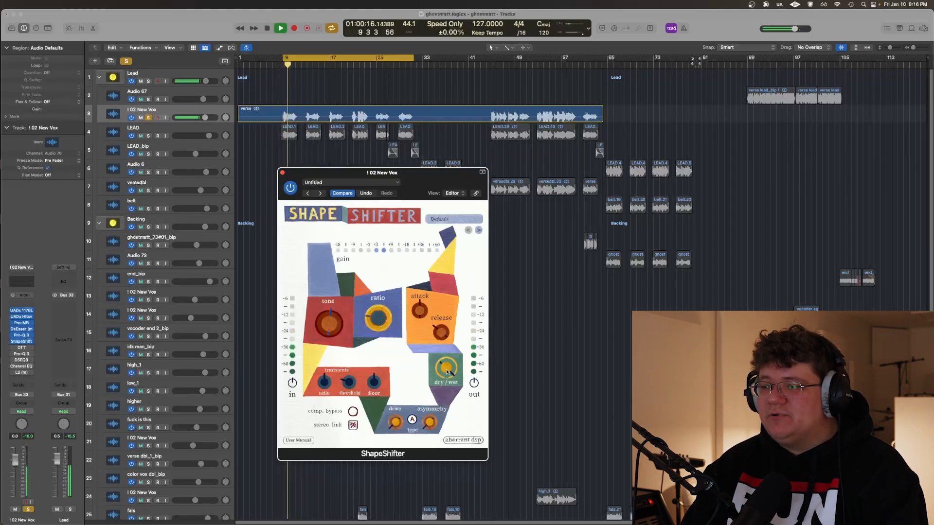
key("space")
left_click(283, 173)
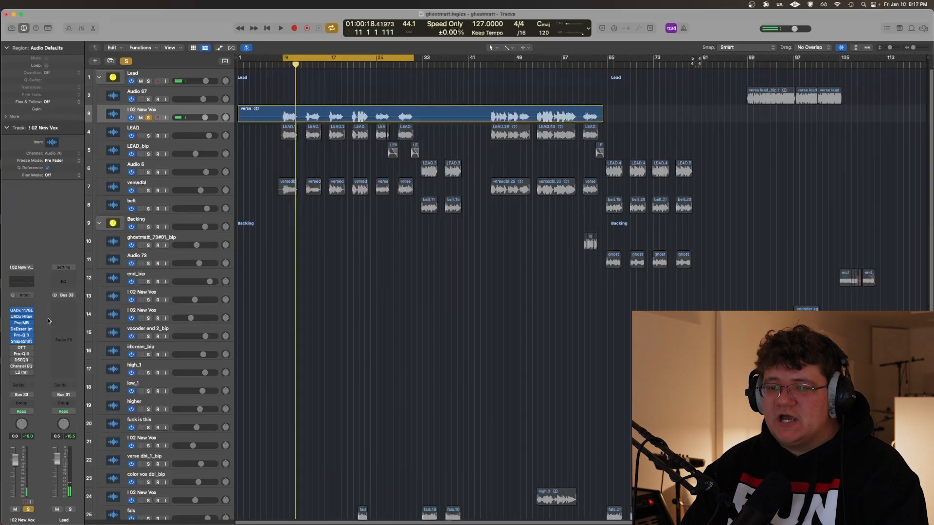
left_click(22, 342)
left_click_drag(329, 173, 277, 166)
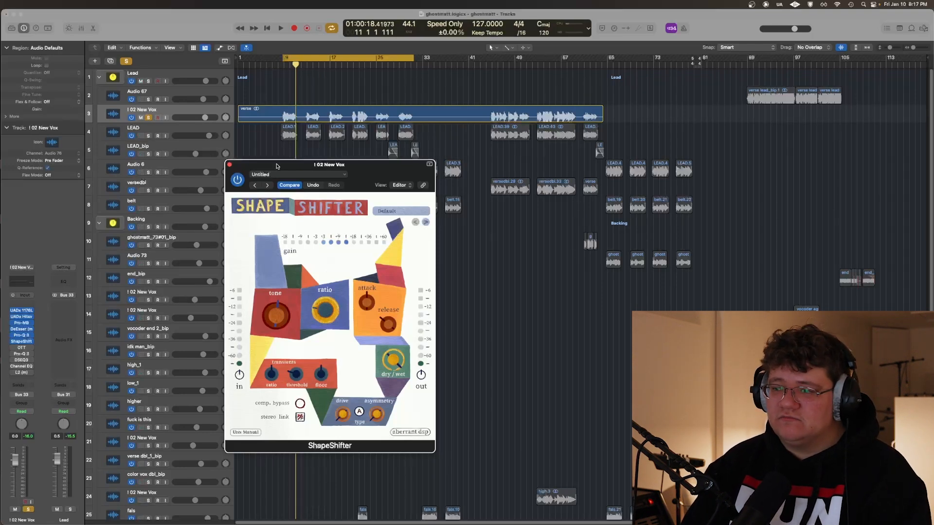
left_click(230, 164)
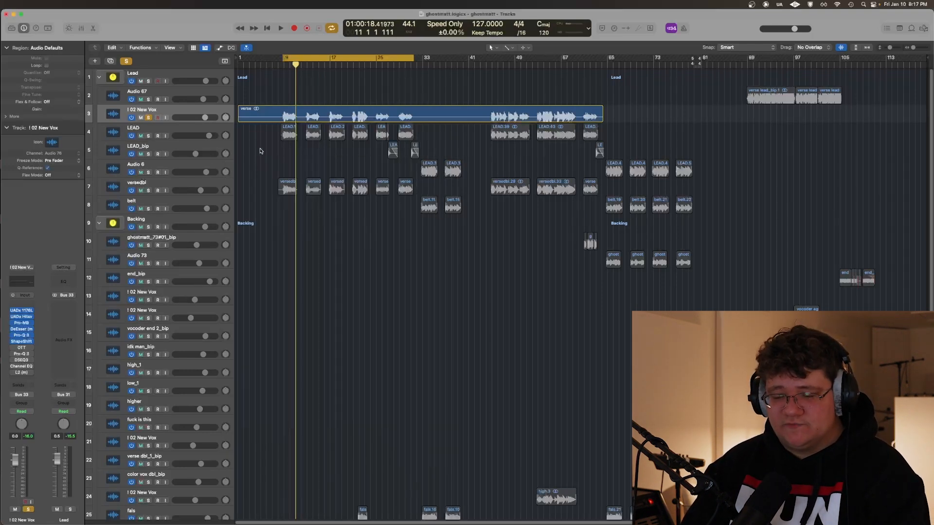
Switch on OTT on I 02 New Vox and compare the verse vocal with ShapeShifter bypassed and active
left_click(22, 348)
left_click_drag(156, 110, 263, 153)
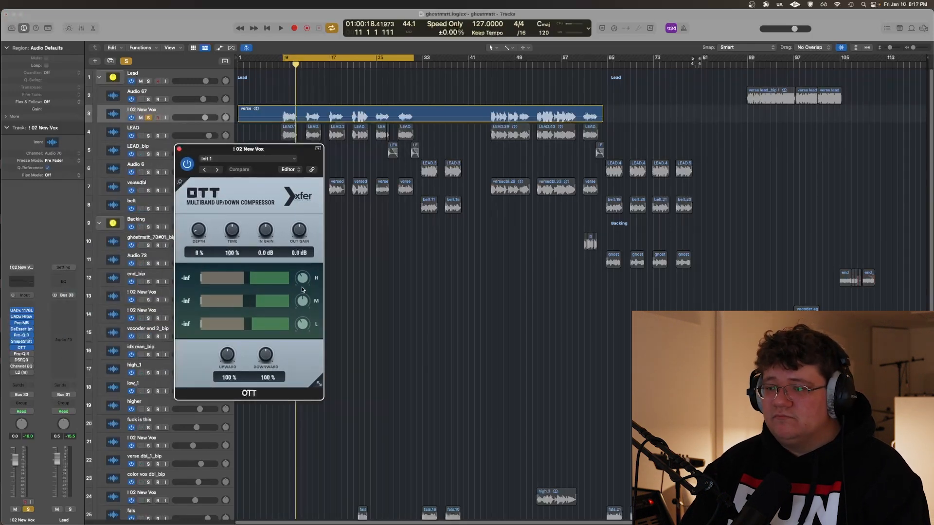
key("space")
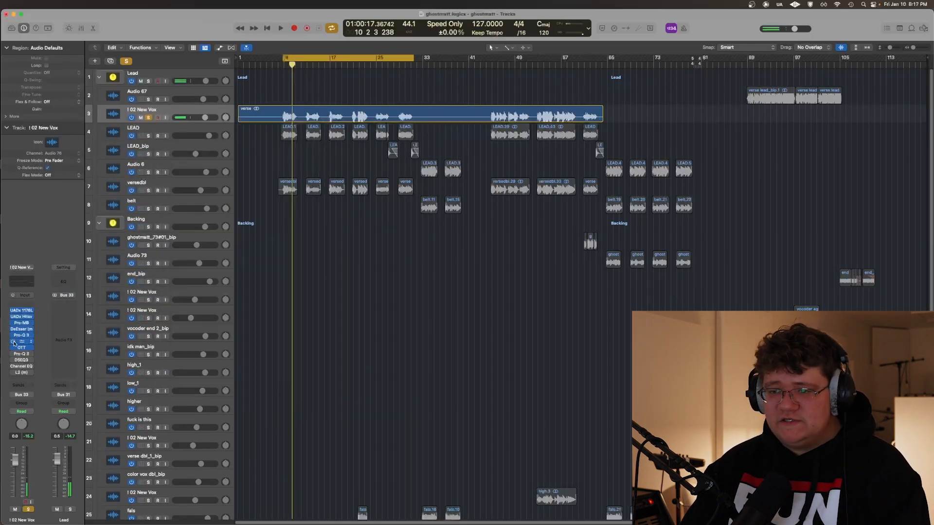
key("space")
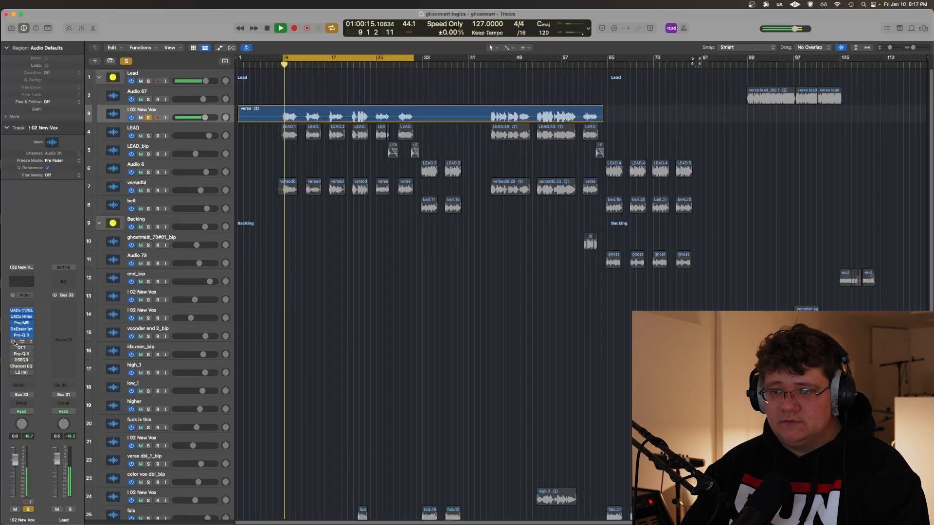
left_click(13, 341)
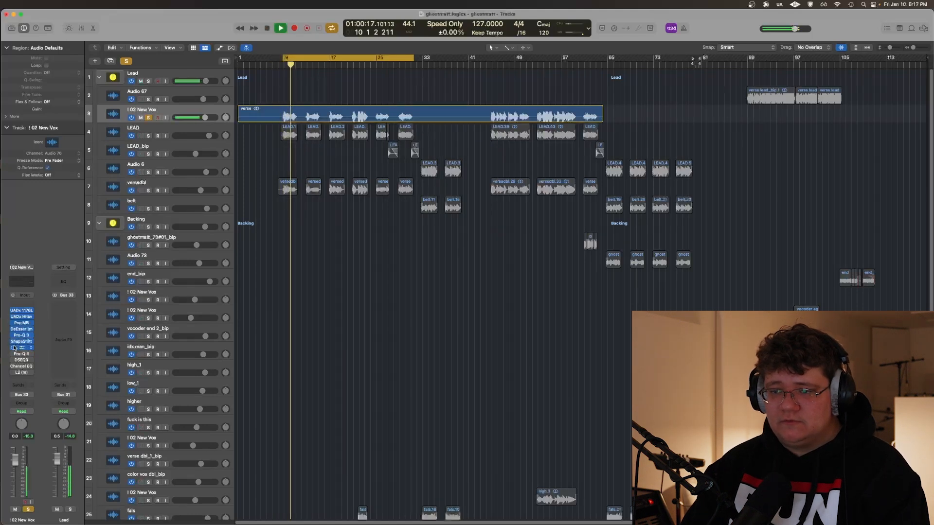
Play the verse vocal through the second Pro-Q 3 with the eq 2 preset and move its window aside
key("space")
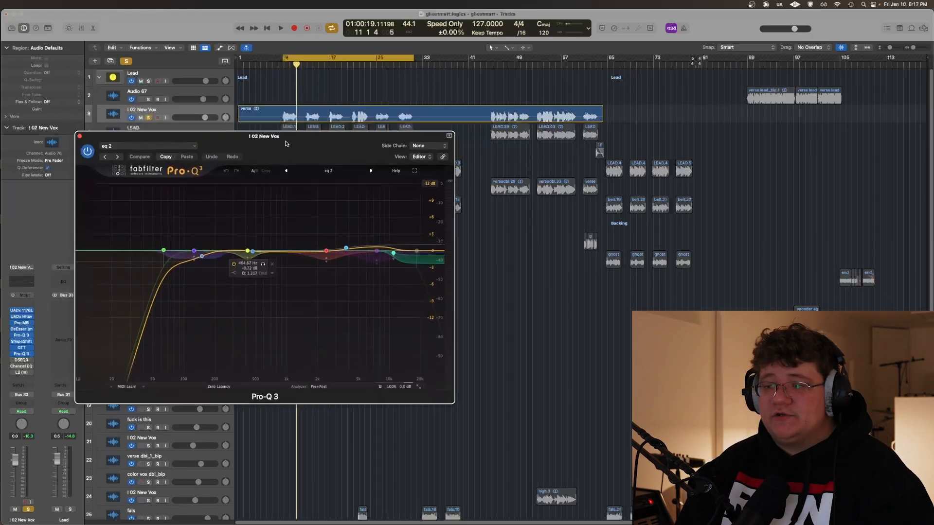
key("space")
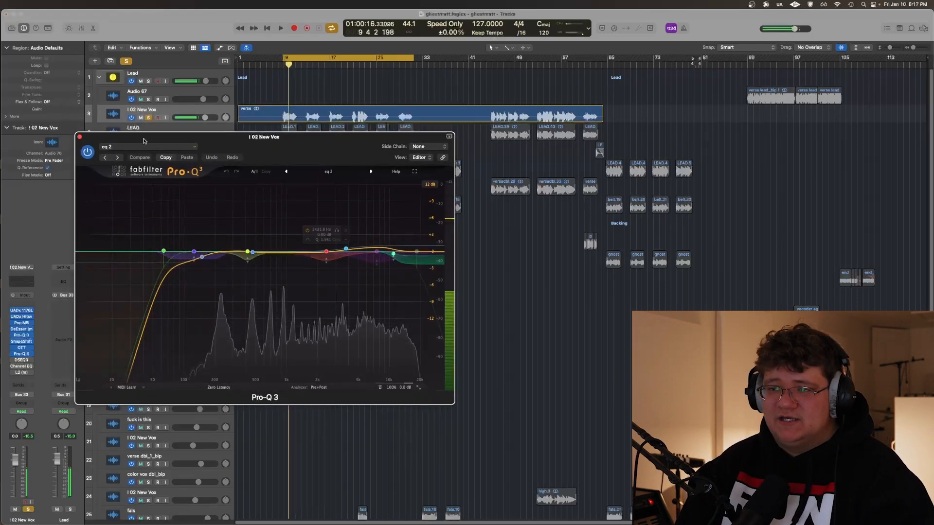
left_click_drag(83, 138, 225, 175)
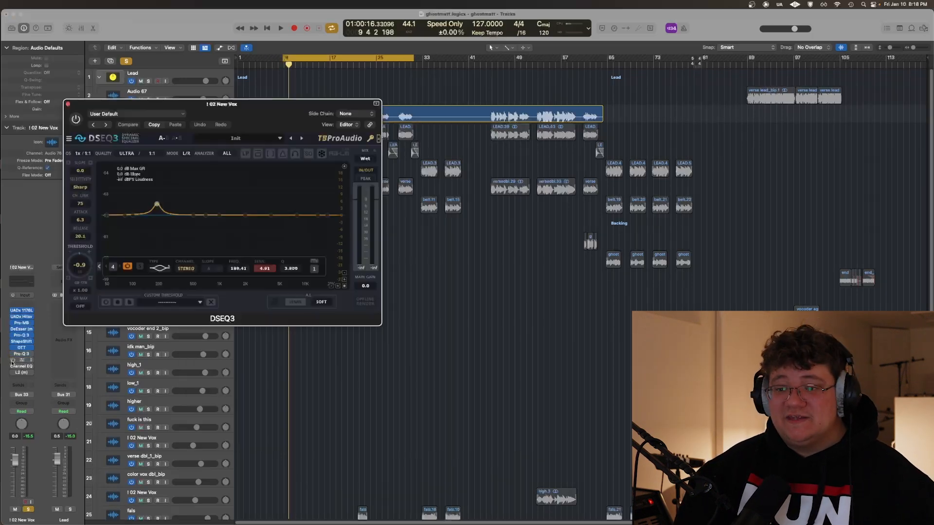
Switch on DSEQ3 on I 02 New Vox, set its threshold to -2.3, and play the verse vocal through it
left_click(13, 360)
left_click_drag(261, 111, 401, 249)
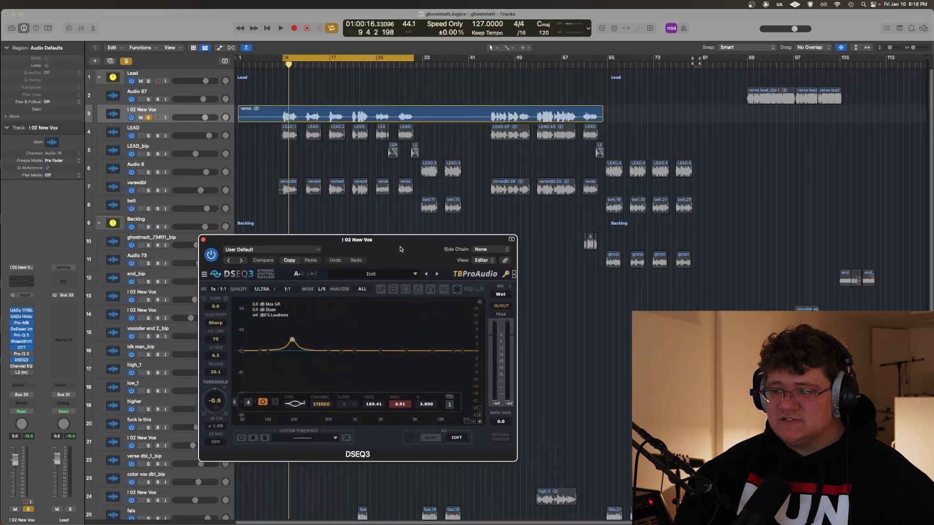
key("space")
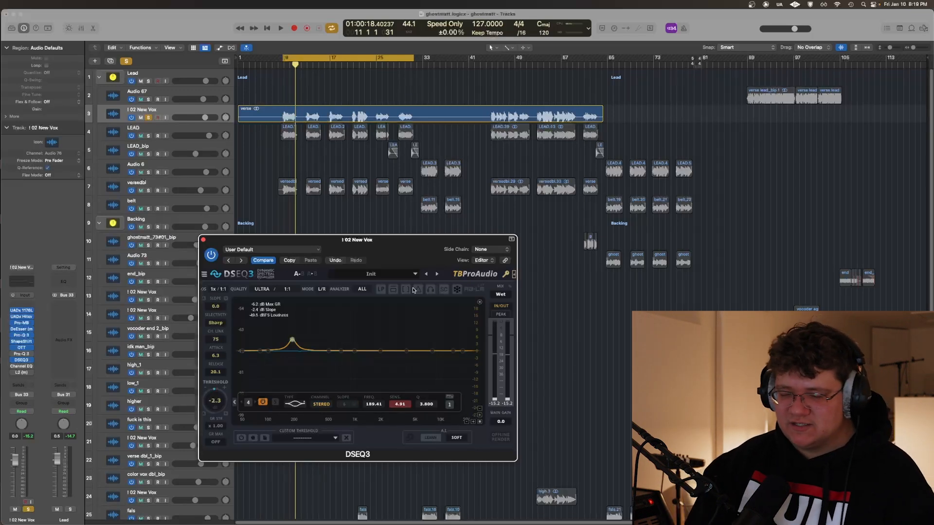
Adjust DSEQ3's low band at about 185 Hz to a sensitivity of 4.05 and raise band 7 at about 890 Hz
left_click_drag(402, 239, 403, 237)
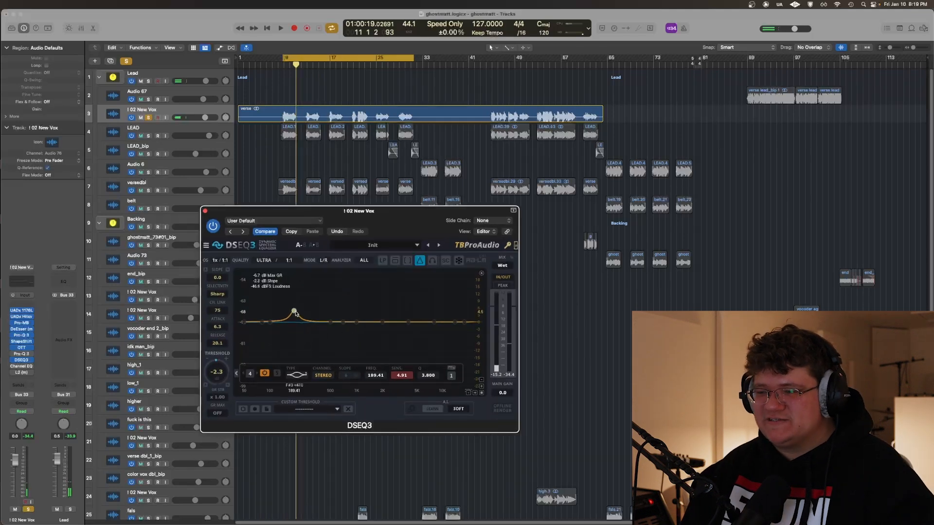
left_click_drag(294, 312, 293, 315)
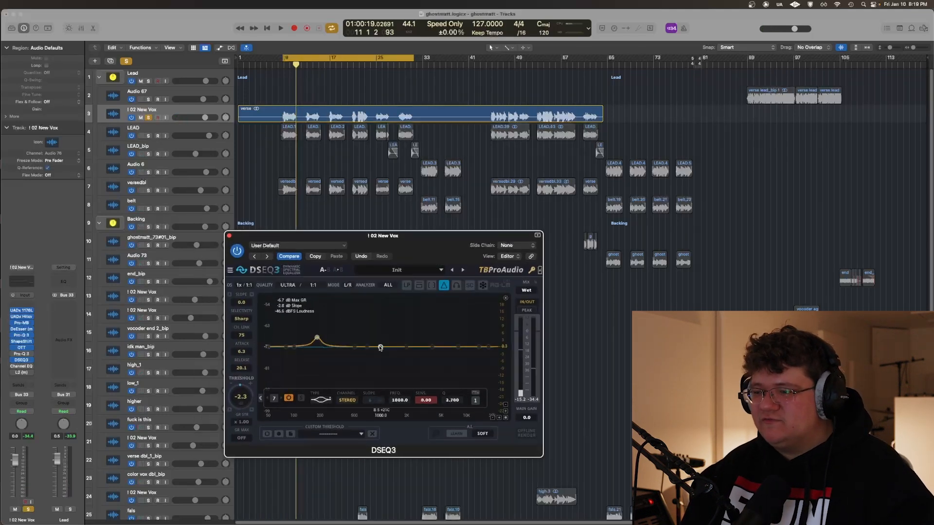
left_click_drag(375, 335, 379, 336)
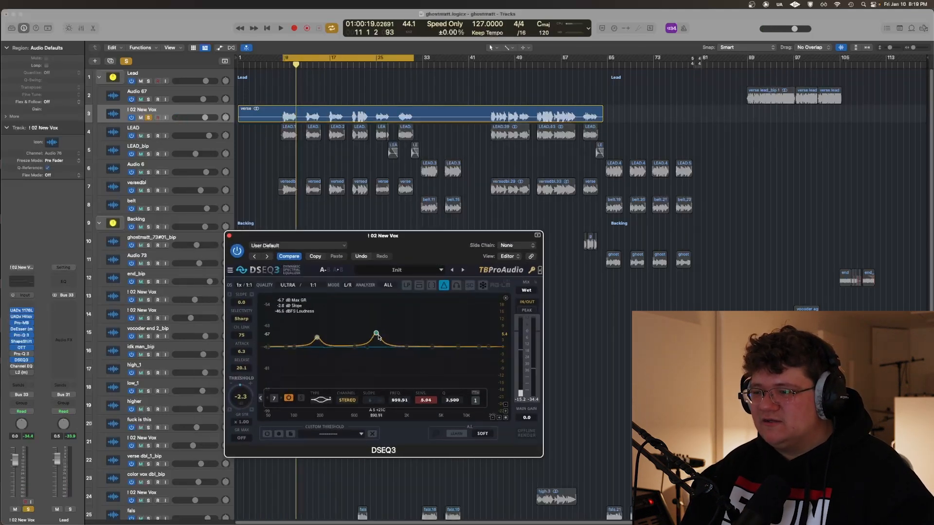
Add a DSEQ3 band at about 2955 Hz with a sensitivity of about 22.36 and play the verse vocal through it
double_click(433, 348)
scroll(433, 348, "up", 2)
left_click_drag(433, 348, 422, 296)
key("space")
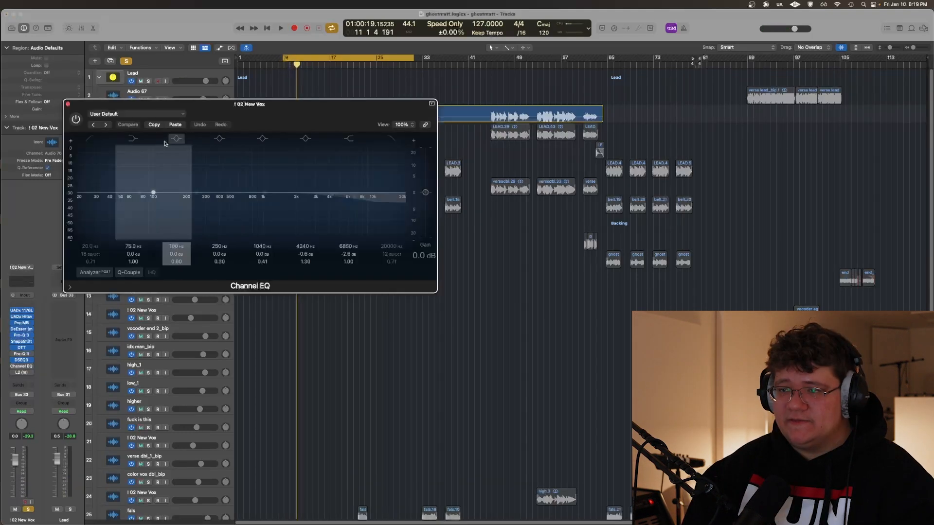
Switch on the Channel EQ on I 02 New Vox, review its high-frequency cut, and close its window
left_click_drag(253, 122, 349, 195)
left_click(173, 190)
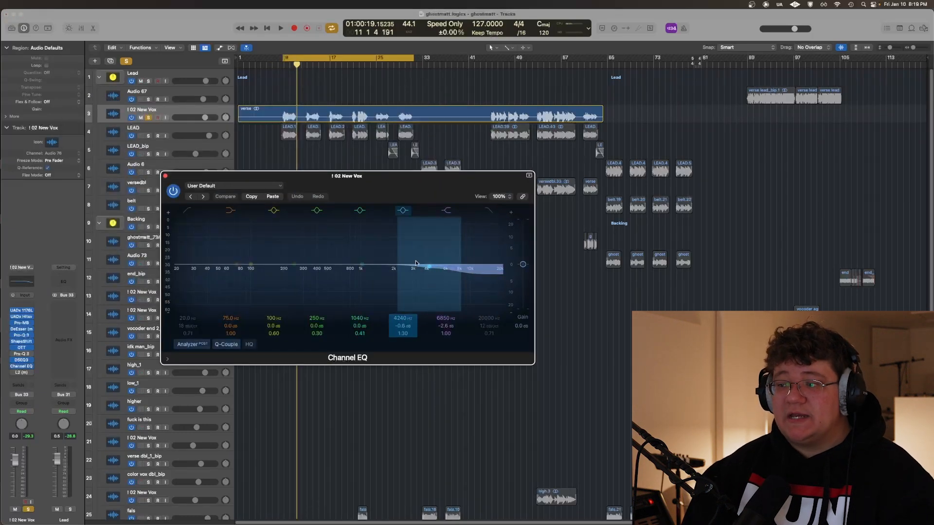
left_click_drag(386, 179, 424, 200)
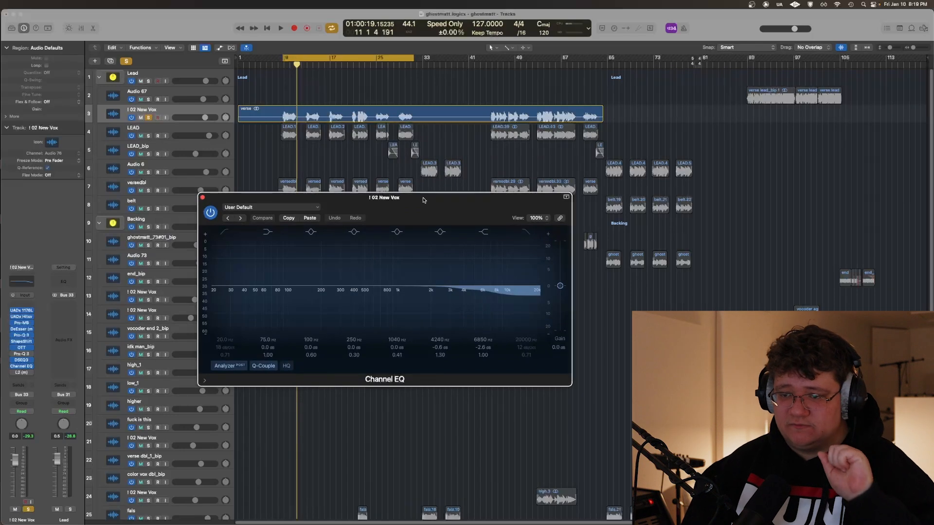
left_click_drag(399, 197, 415, 202)
left_click(219, 202)
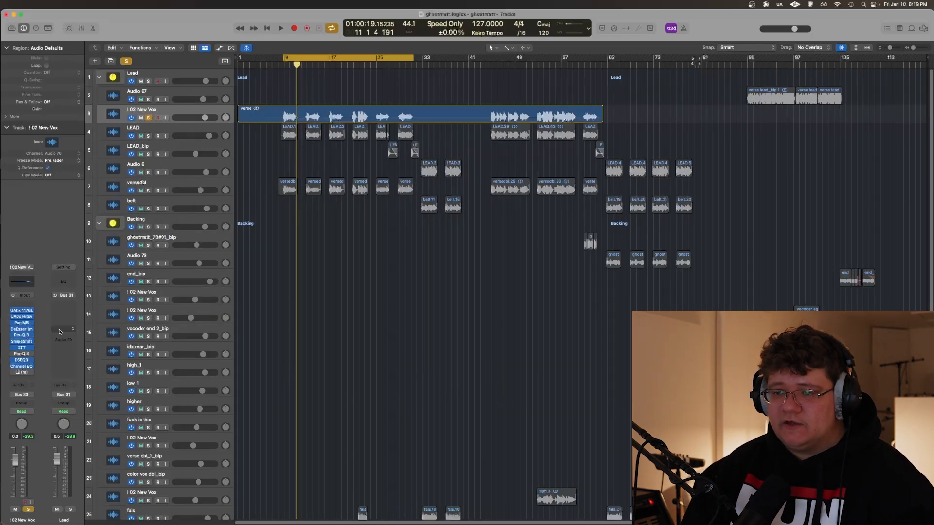
Switch on the L2 limiter on I 02 New Vox and play the verse vocal through it
left_click(17, 372)
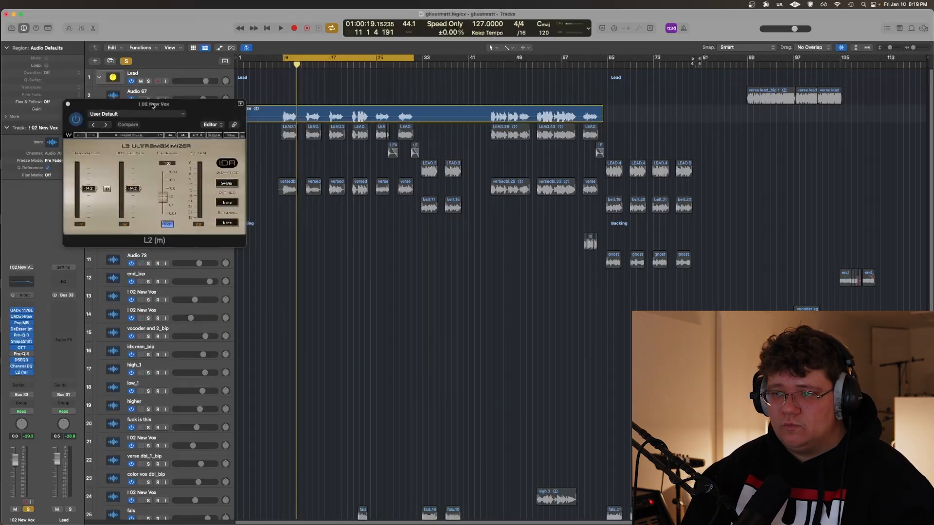
left_click_drag(152, 105, 199, 146)
key("space")
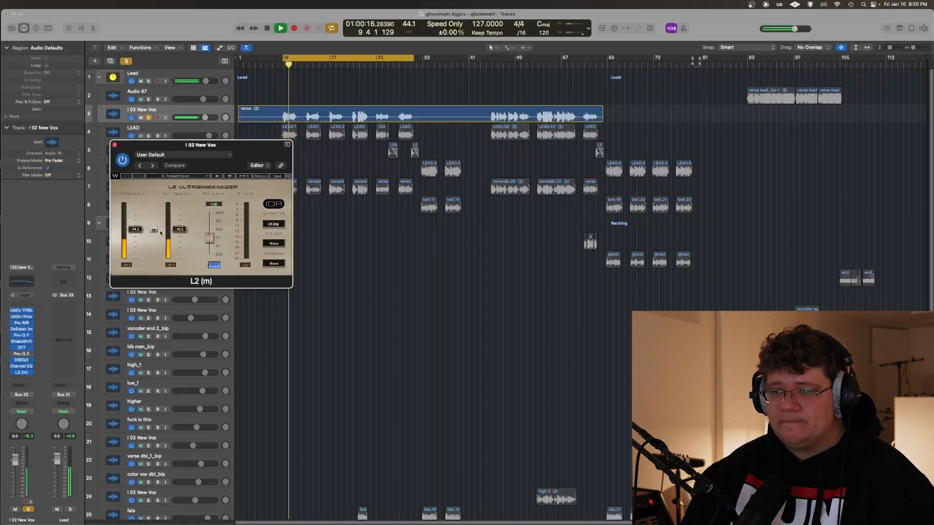
key("space")
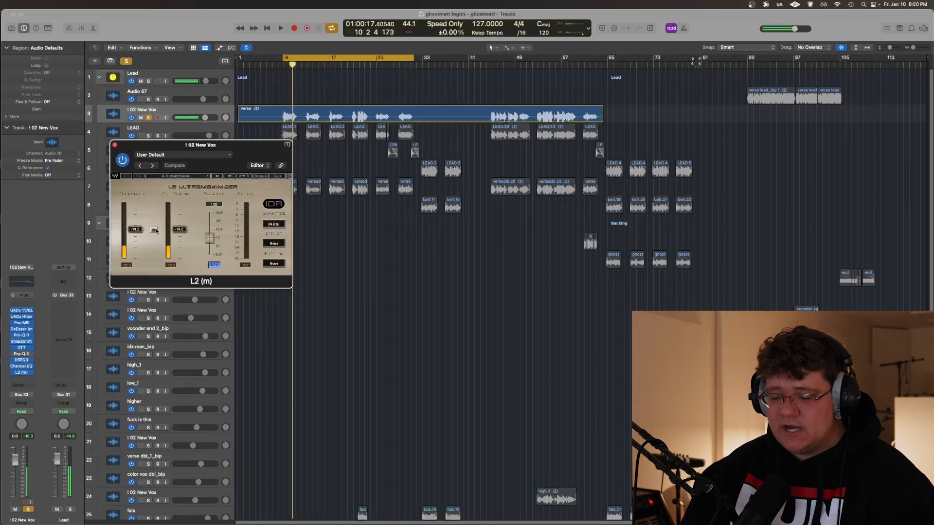
left_click(154, 230)
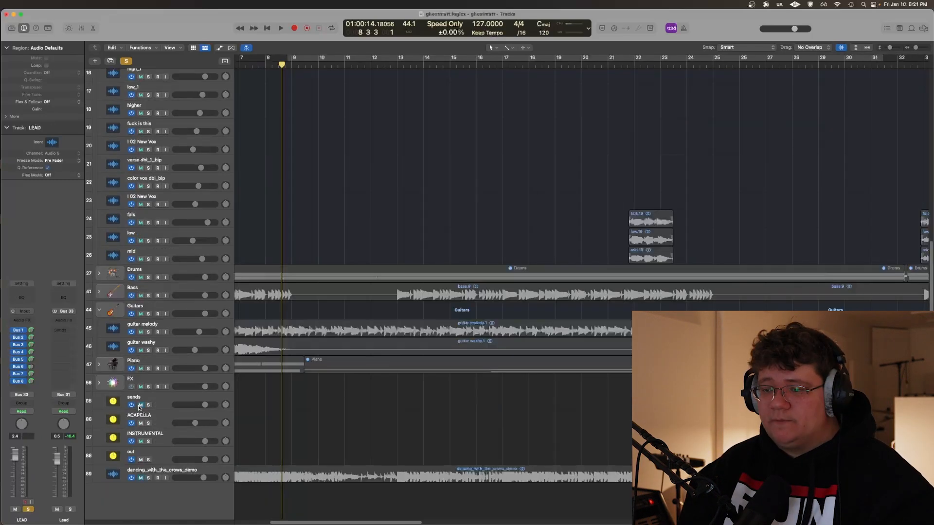
Show the mixer and solo the LEAD track with cycle playback turned on
scroll(267, 375, "up", 10)
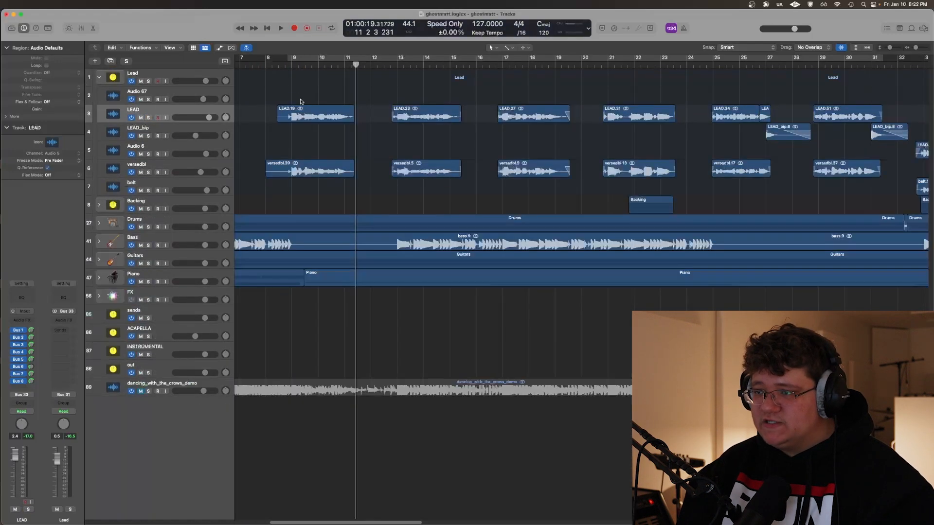
key("x")
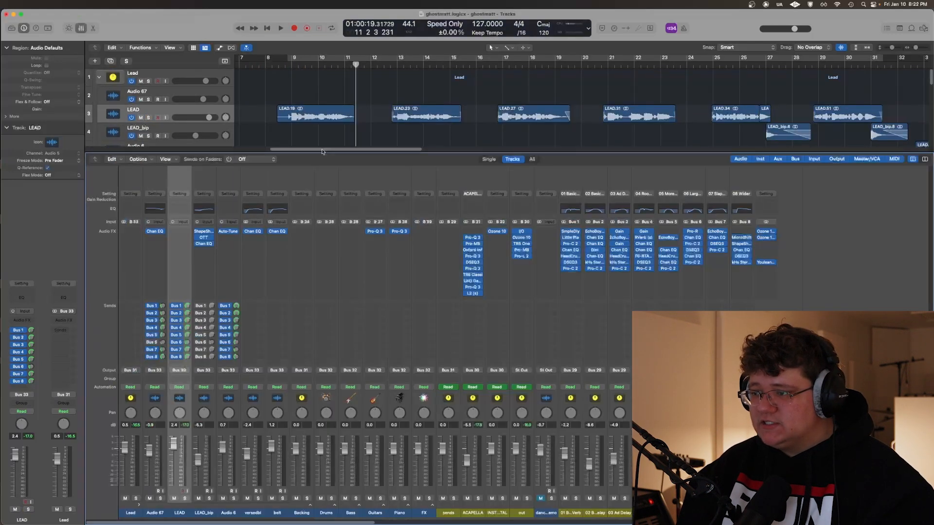
key("c")
key("s")
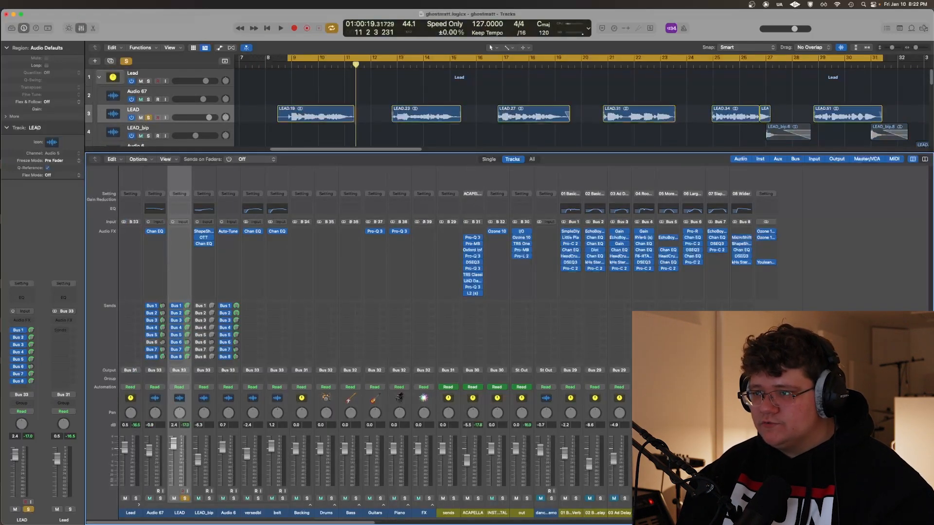
Play the LEAD vocal through the 01 Basic Verb send and review its Little Plate settings
key("space")
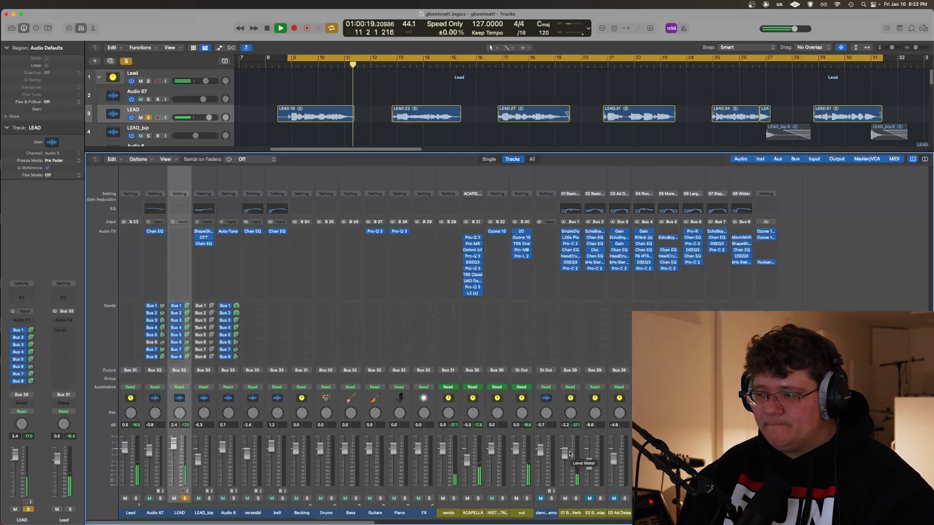
key("space")
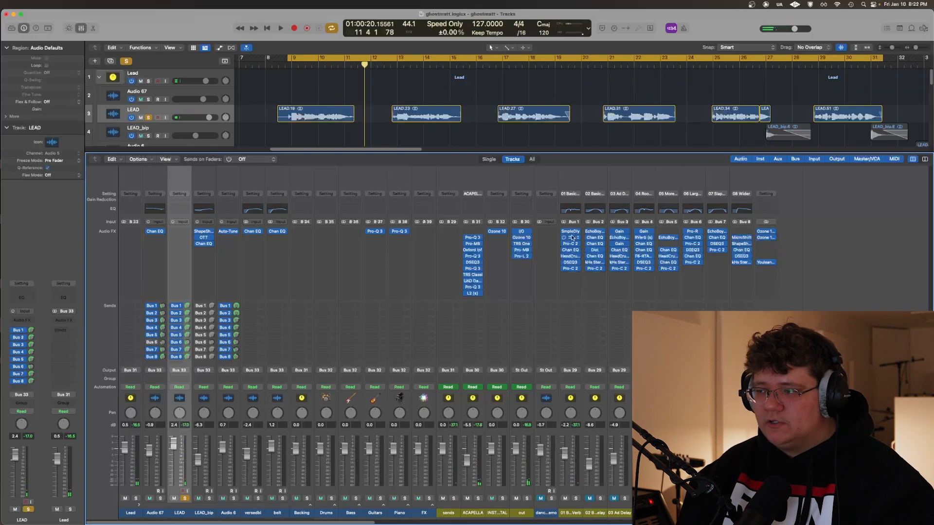
left_click_drag(279, 115, 354, 170)
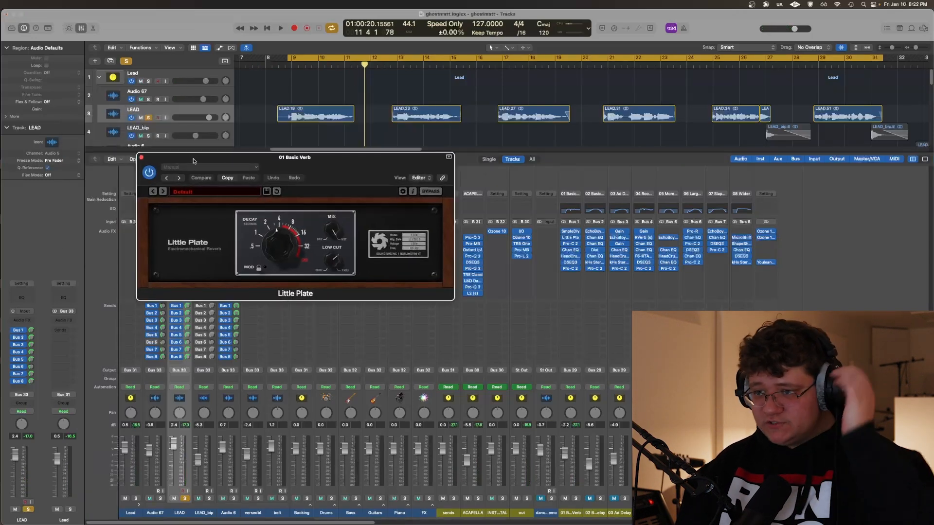
left_click(141, 157)
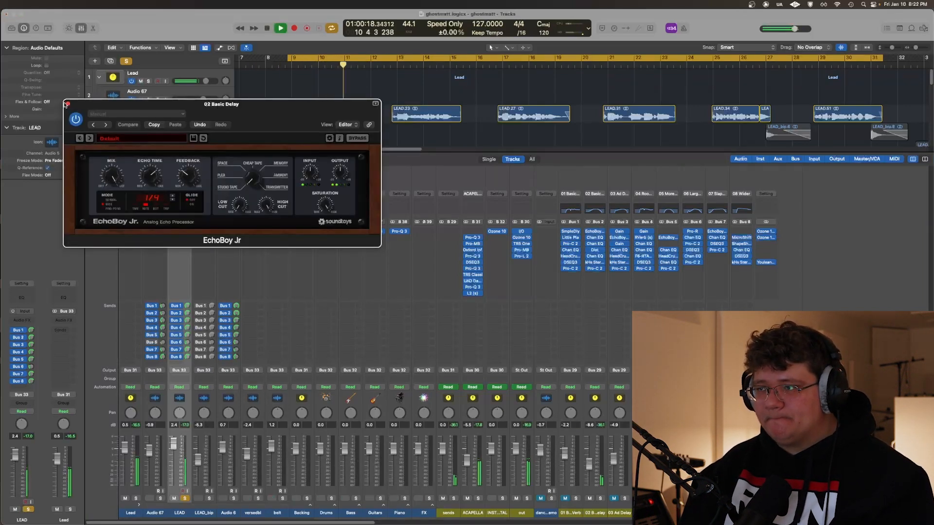
Finish auditioning 02 Basic Delay and play the LEAD vocal through EchoBoy Jr on the 03 Ad Delay send
left_click(68, 105)
key("space")
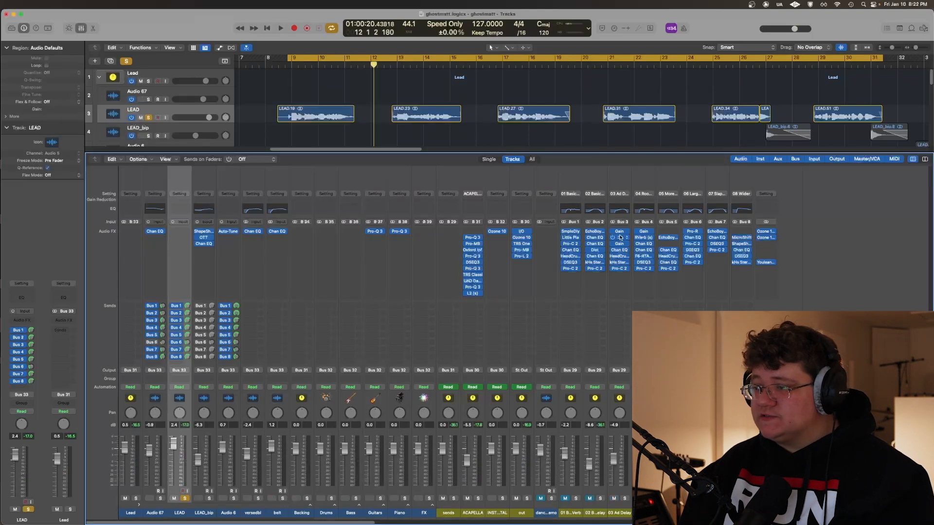
left_click(618, 238)
key("space")
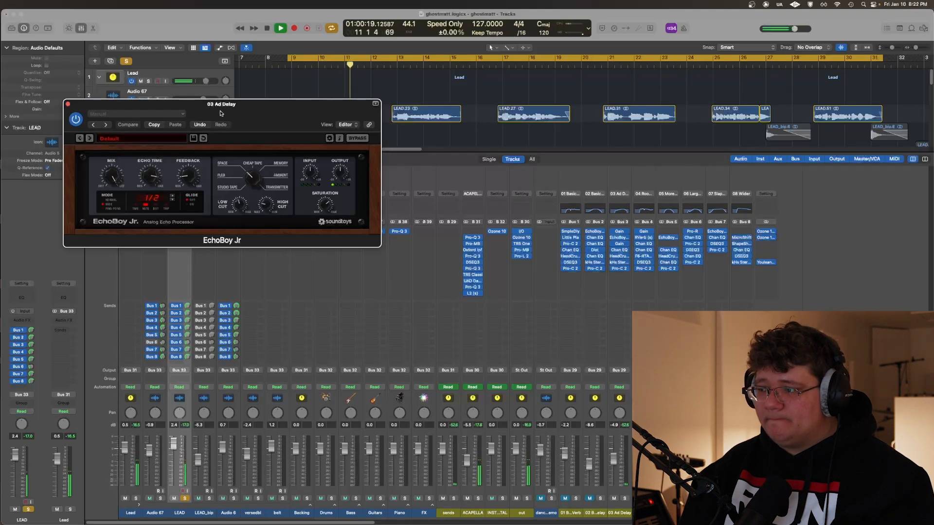
key("space")
key("super+w")
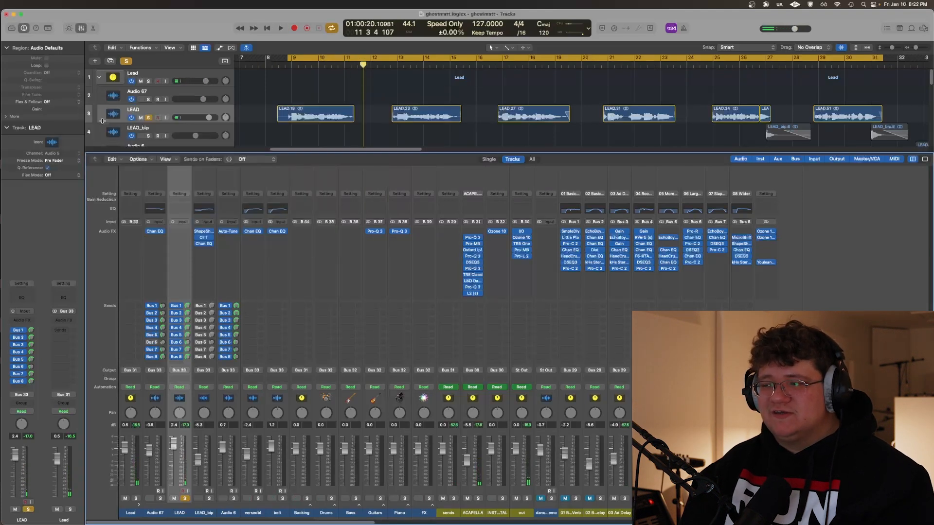
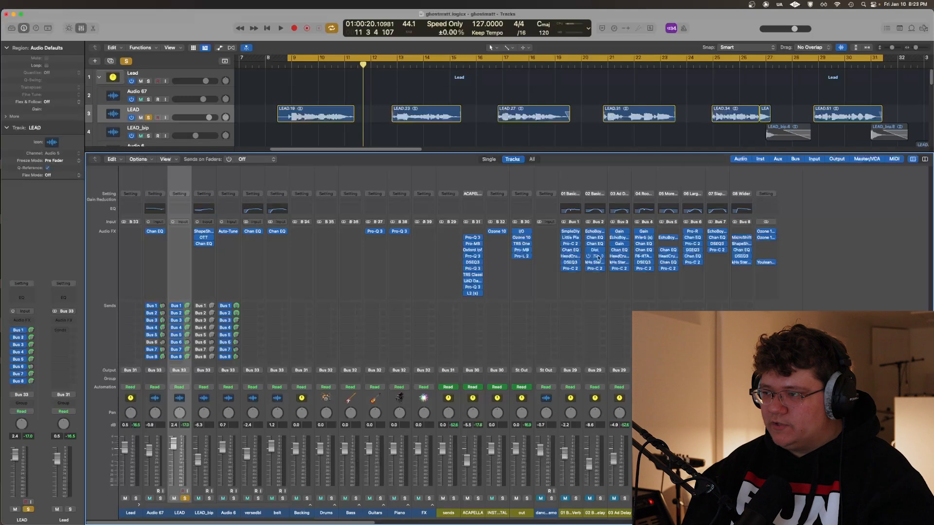
Play the LEAD vocal through the 04 Room Verb send and review its RVerb settings
key("space")
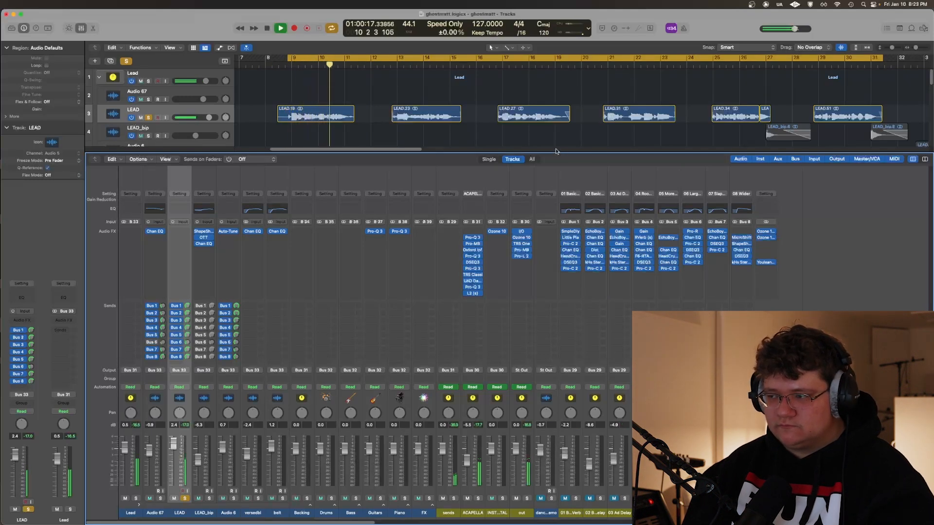
left_click(644, 237)
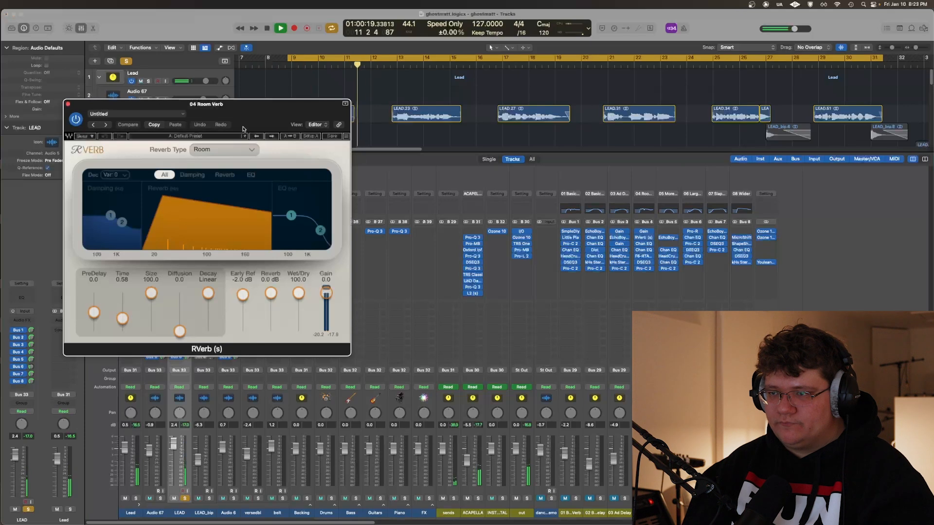
left_click_drag(243, 129, 321, 196)
key("space")
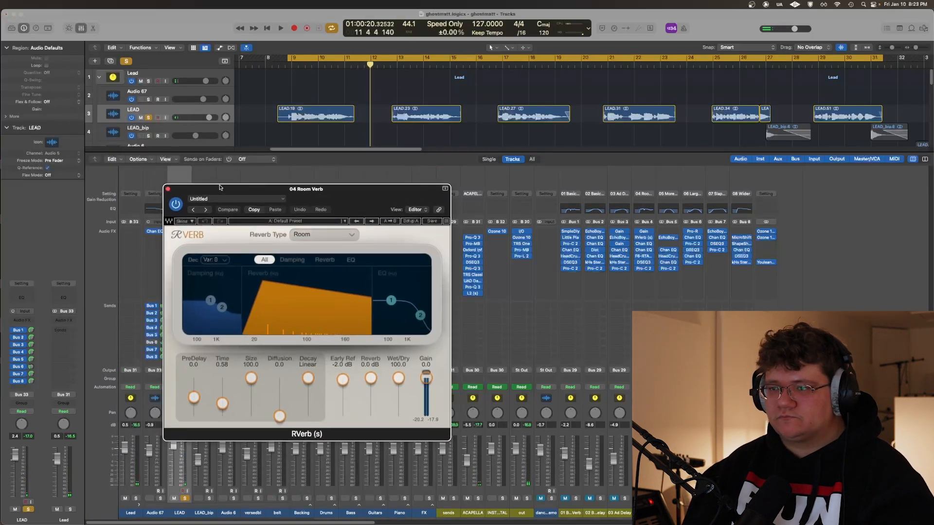
left_click(168, 188)
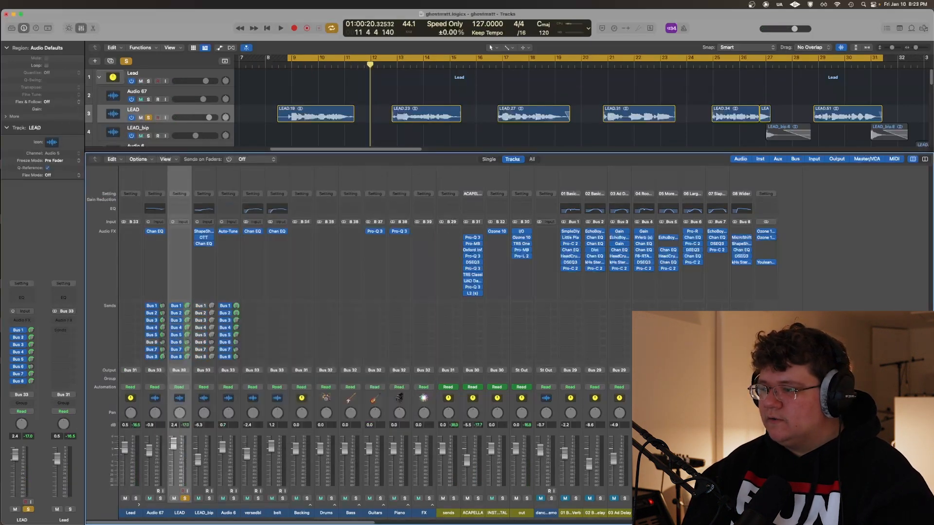
Review EchoBoy Jr on the 05 More Delay send and play the LEAD vocal through it
left_click(668, 238)
left_click_drag(238, 107, 297, 147)
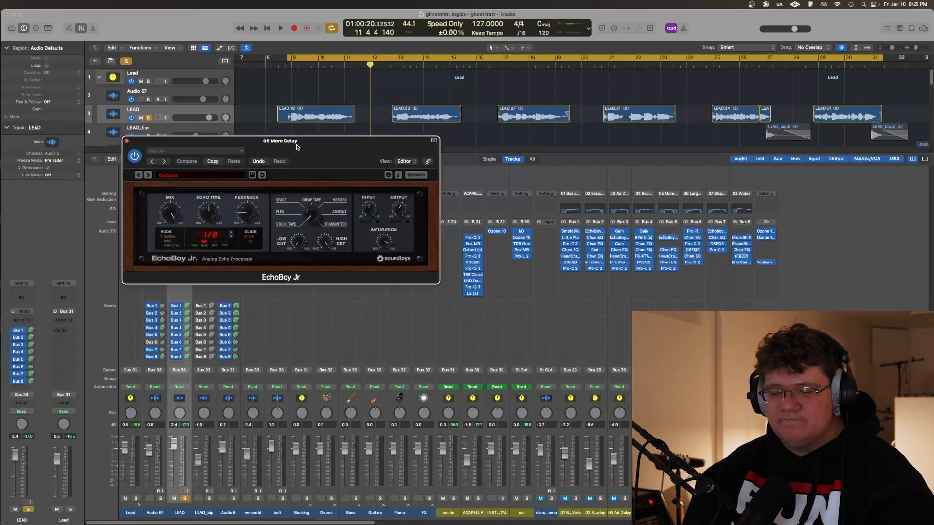
key("space")
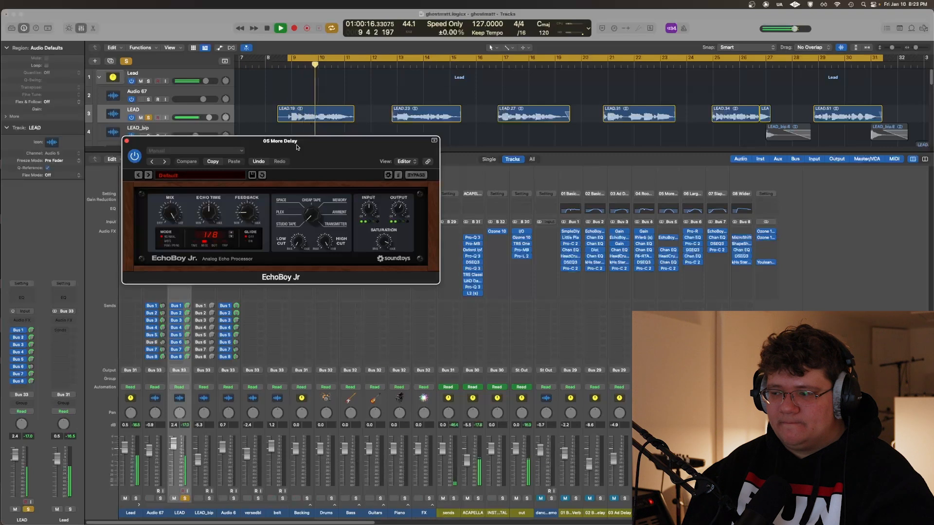
key("space")
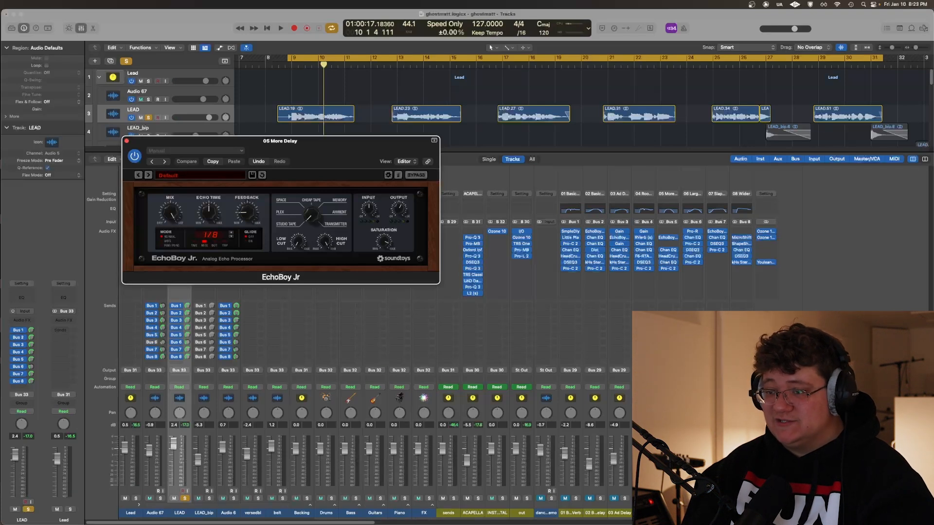
left_click(487, 326)
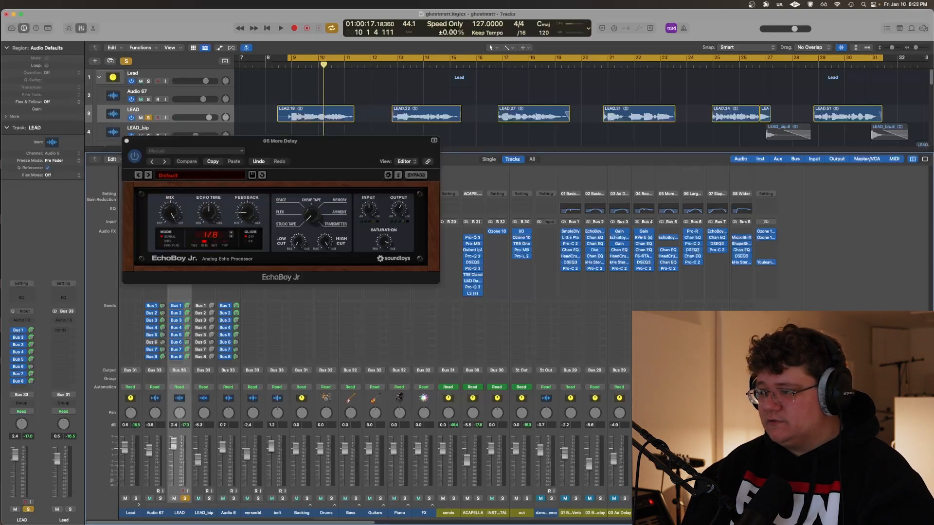
key("space")
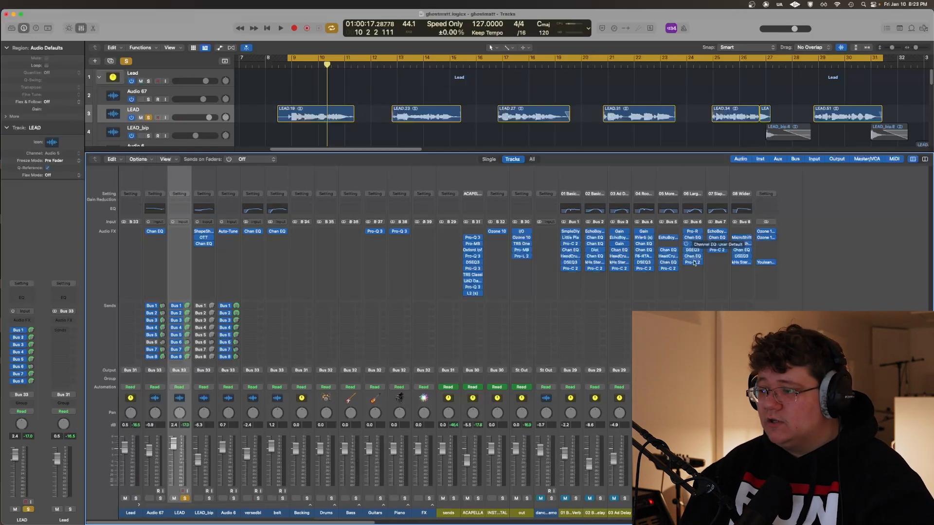
Review the Pro-R reverb on the 06 Larger Than Life send while playing the LEAD vocal through it
scroll(686, 501, "right", 3)
scroll(686, 506, "right", 4)
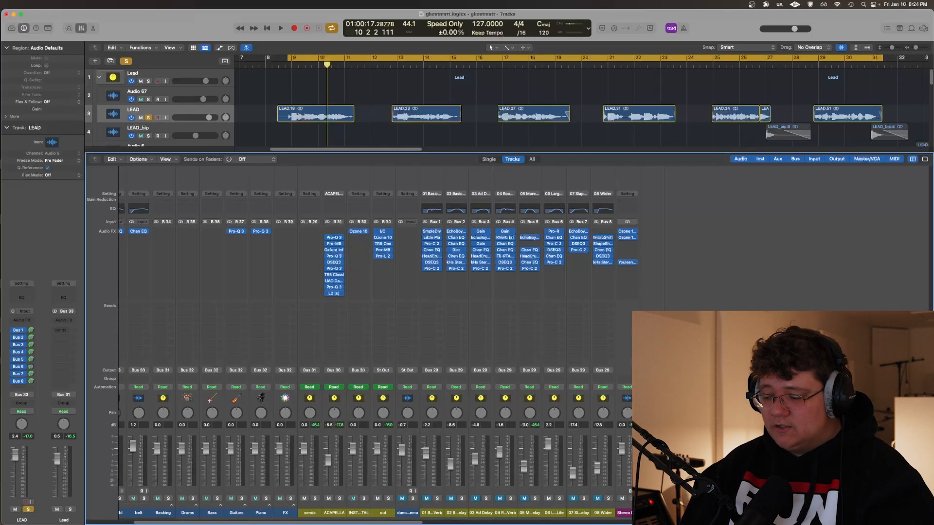
left_click(554, 231)
key("space")
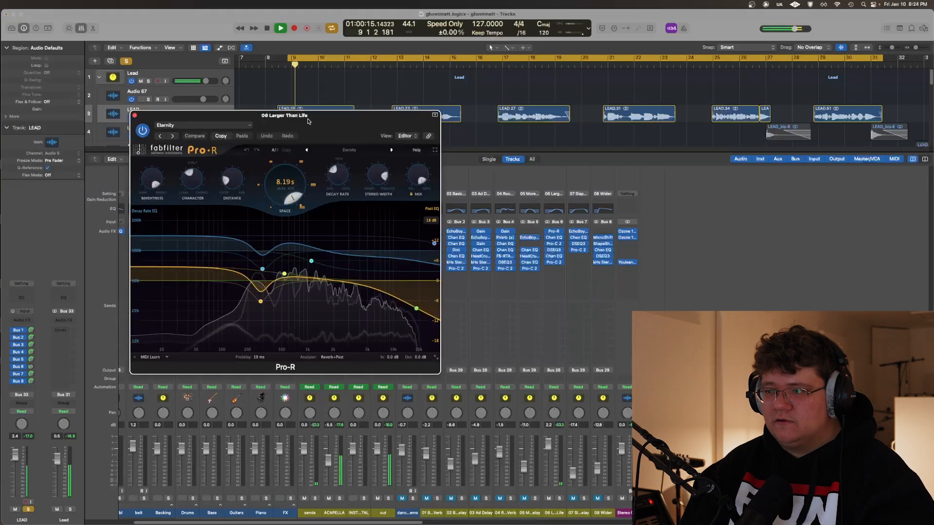
left_click(135, 116)
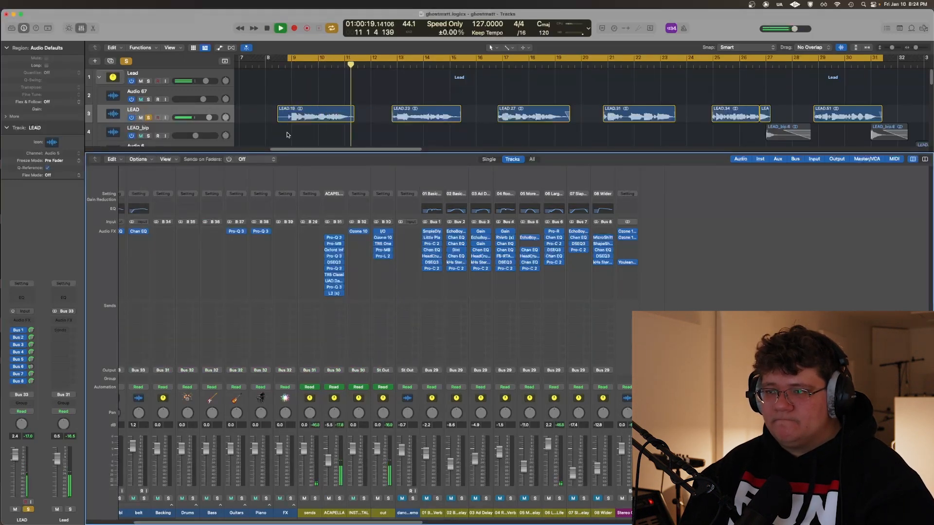
key("space")
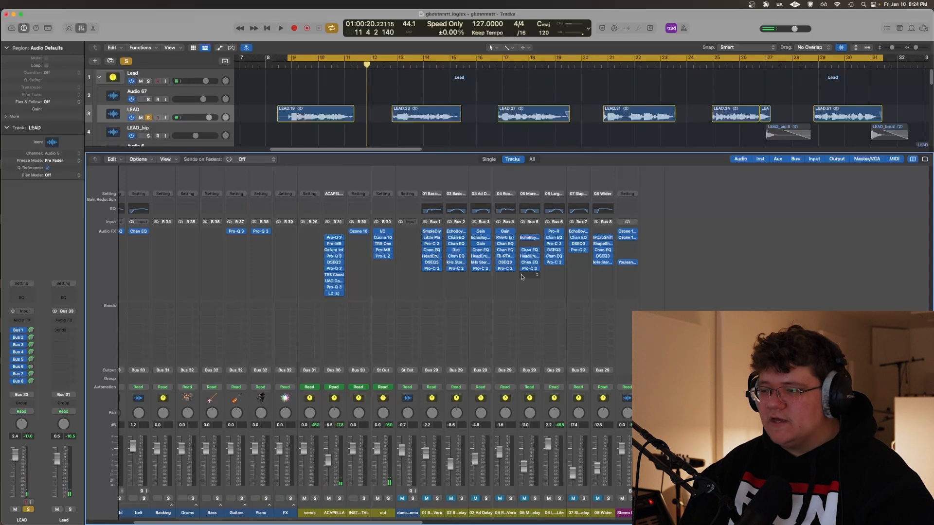
Raise the LEAD's Bus 6 send, play the vocal with the stronger 06 Larger Than Life reverb, and restore the send level
left_click(31, 367)
key("space")
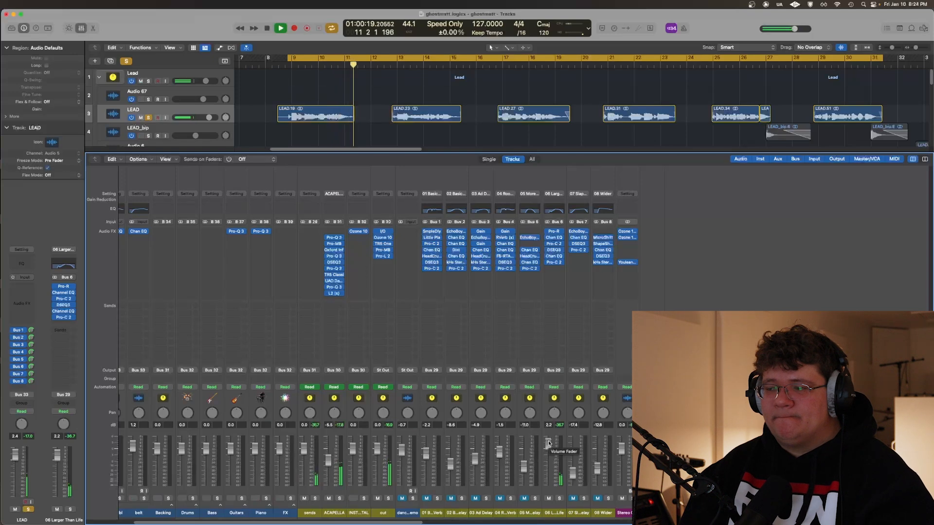
key("space")
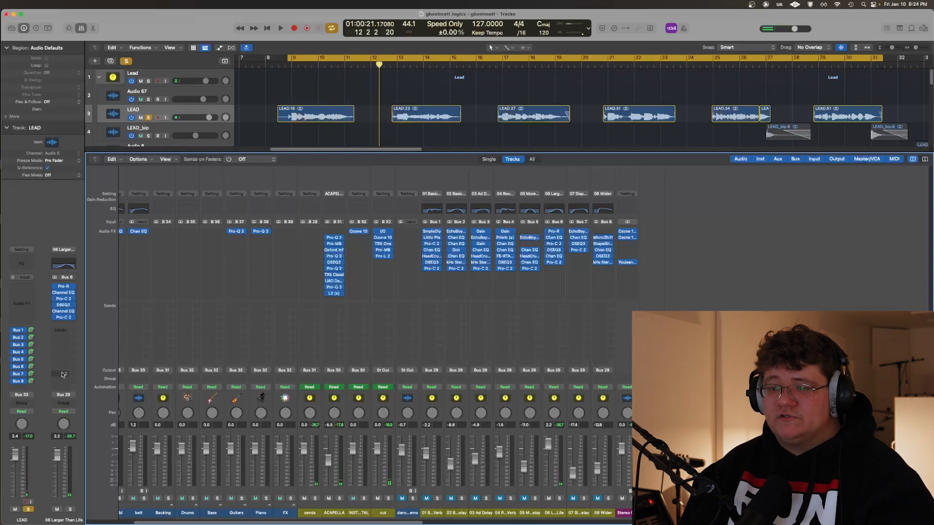
double_click(31, 367)
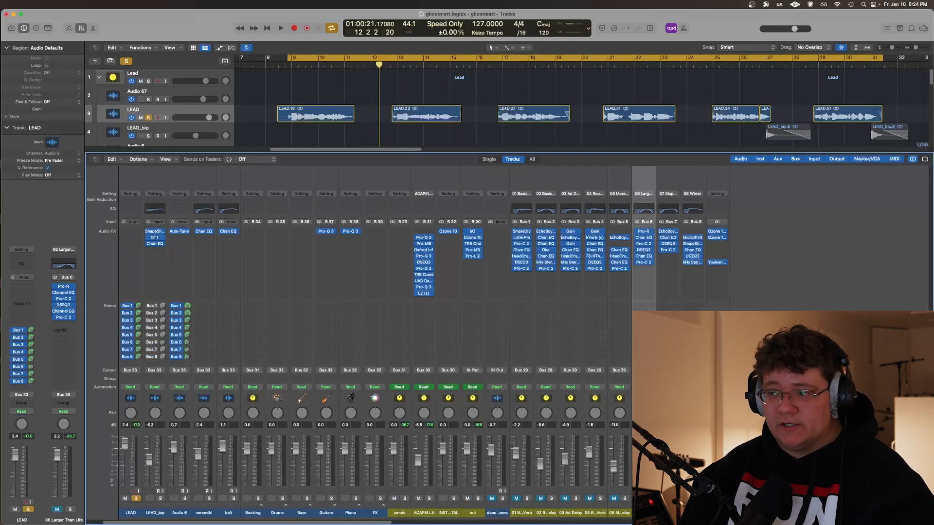
Review the EchoBoy plug-in on the 07 Slap send and play the LEAD vocal through it
left_click(668, 232)
left_click_drag(265, 123, 301, 170)
key("space")
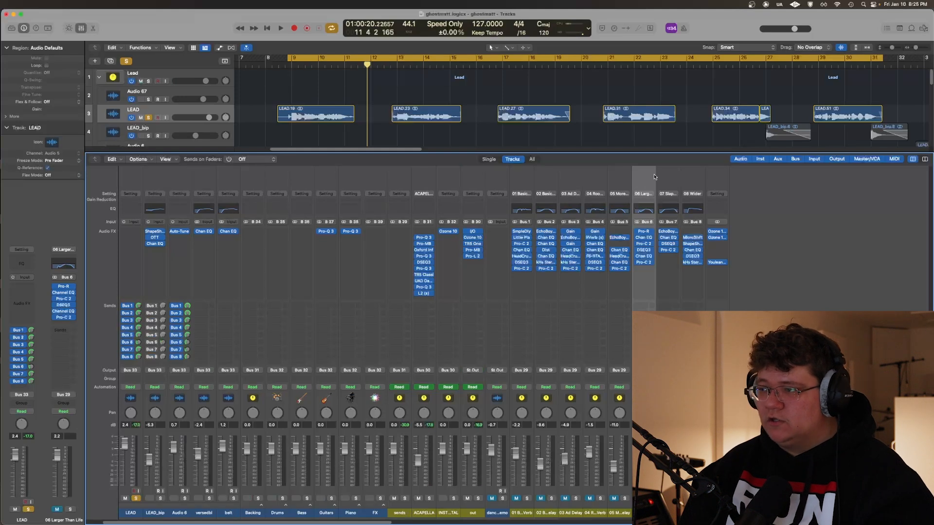
Unmute the 08 Wider send
left_click(692, 498)
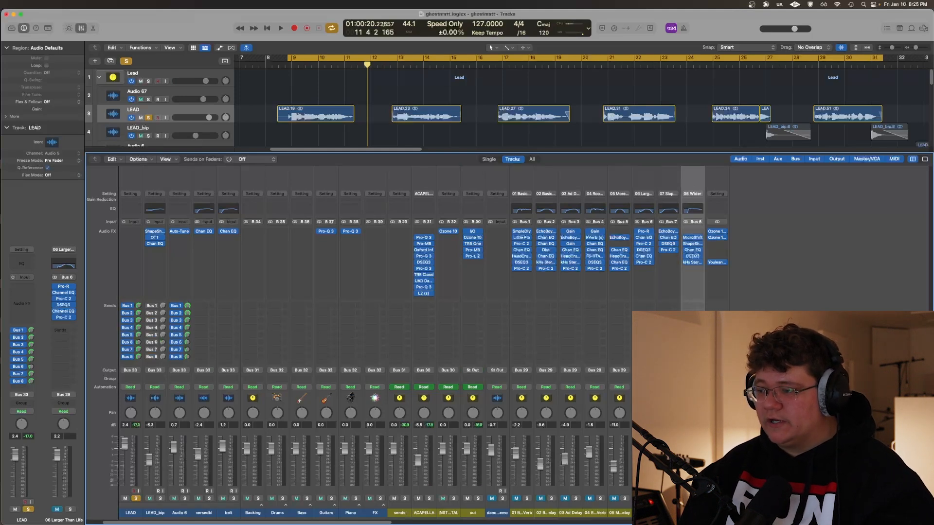
left_click(821, 245)
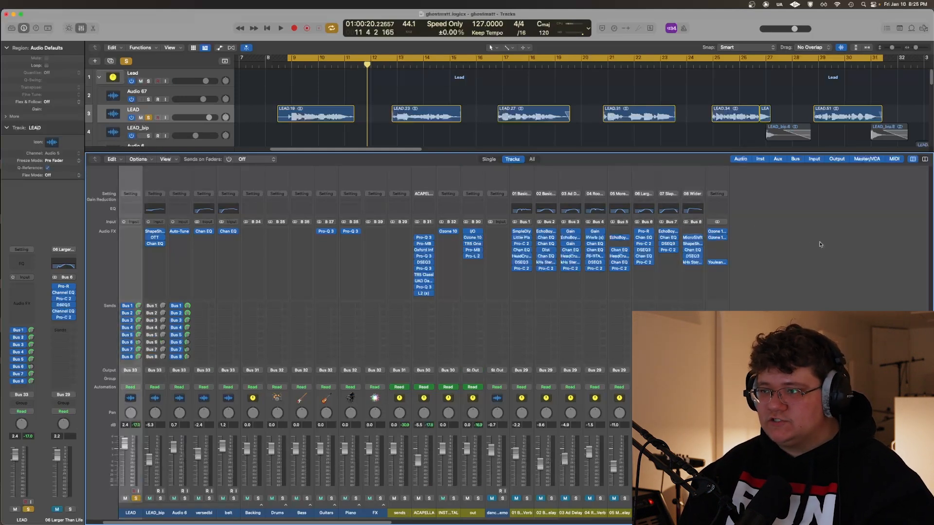
left_click(688, 498)
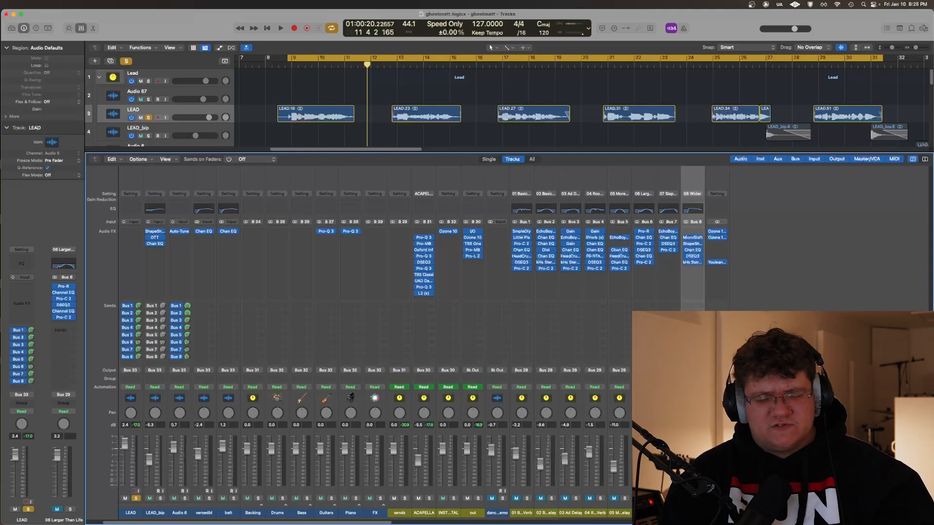
Examine the MicroShift and kHs Stereo settings on the 08 Wider send
left_click(692, 237)
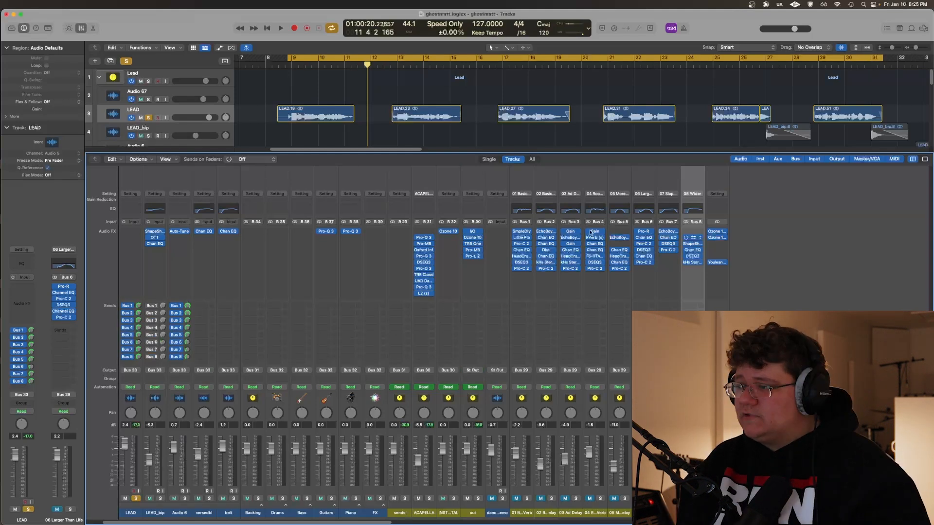
left_click_drag(250, 123, 271, 128)
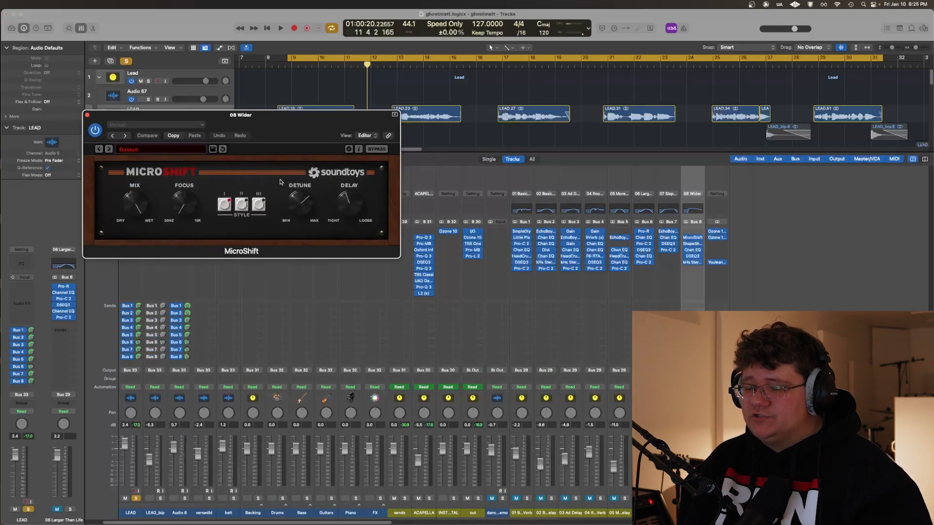
left_click(88, 115)
left_click(686, 261)
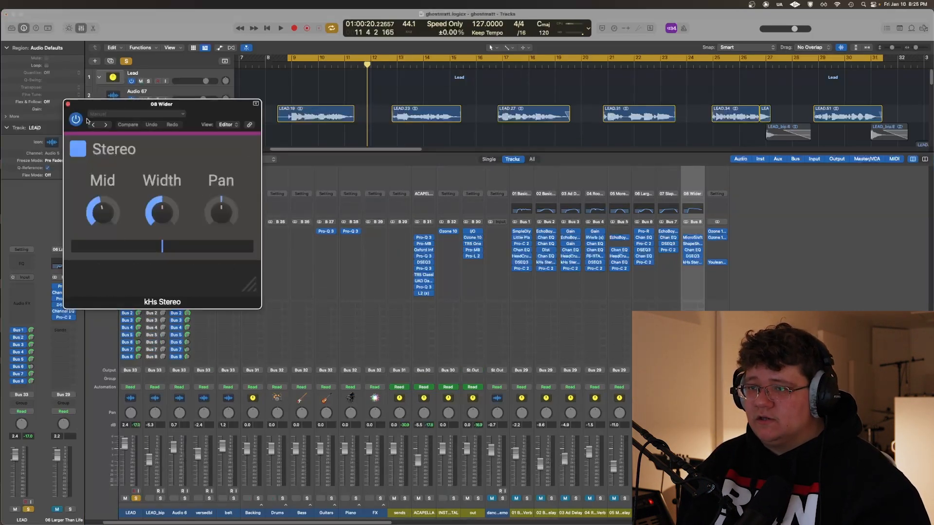
left_click_drag(91, 107, 211, 227)
left_click(188, 227)
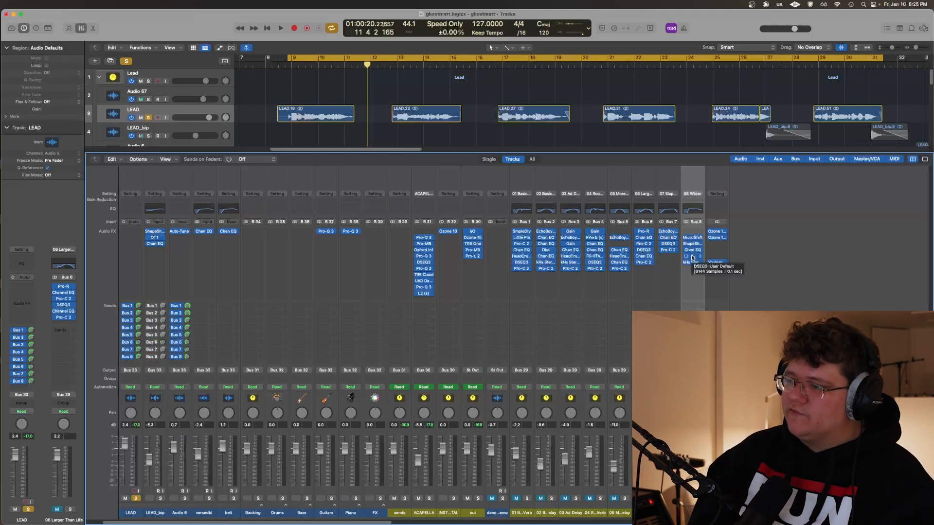
Play the LEAD vocal through the 08 Wider send to hear the widening effect
key("space")
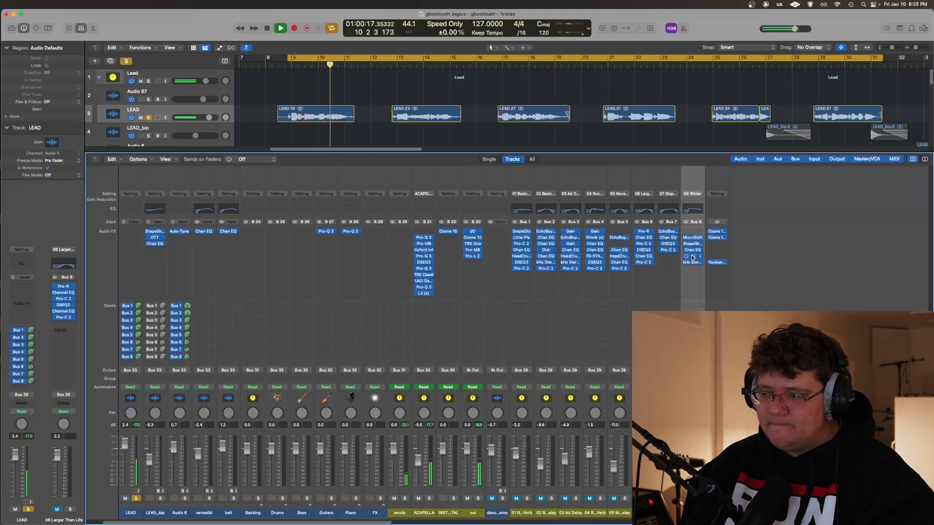
key("space")
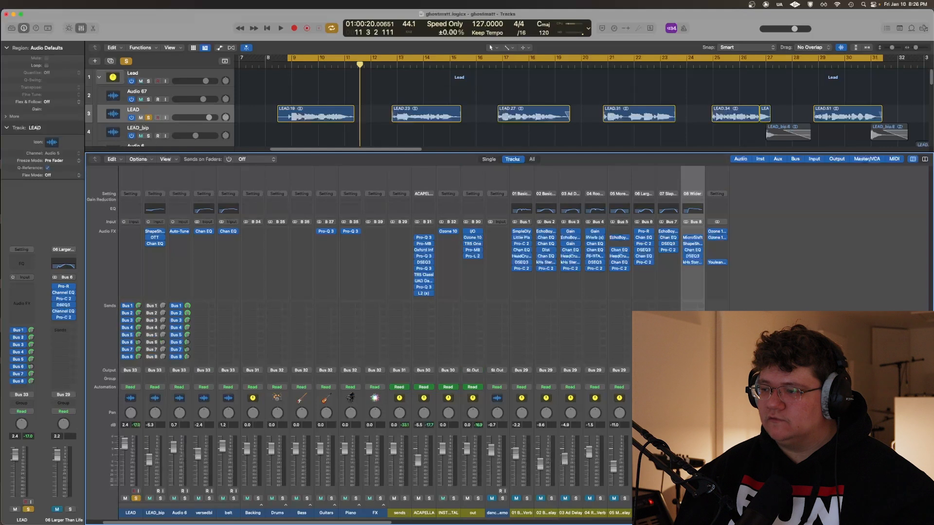
key("space")
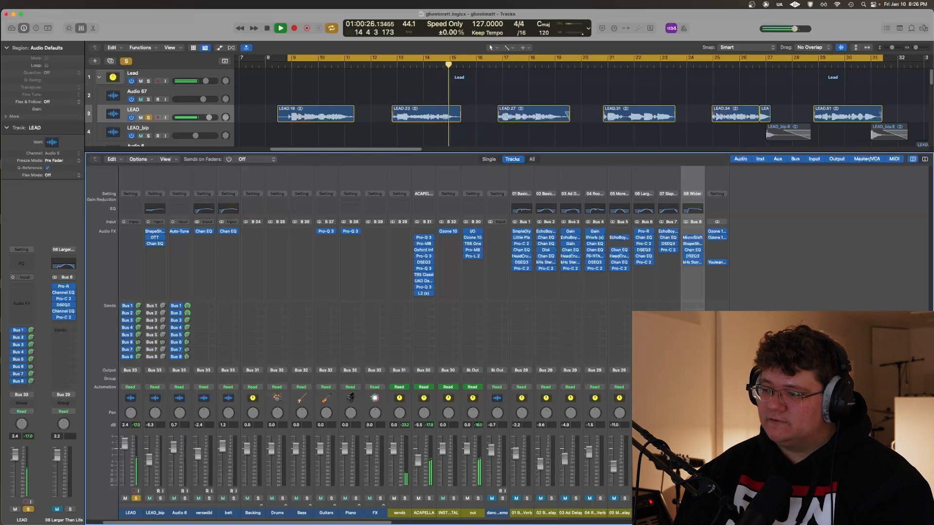
key("space")
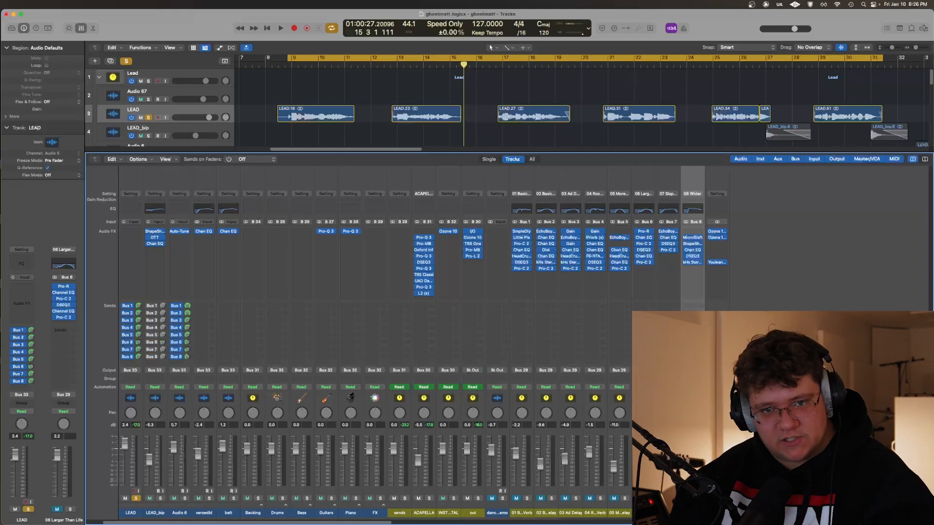
Unmute all of the effect sends and play the LEAD vocal through them together
key("space")
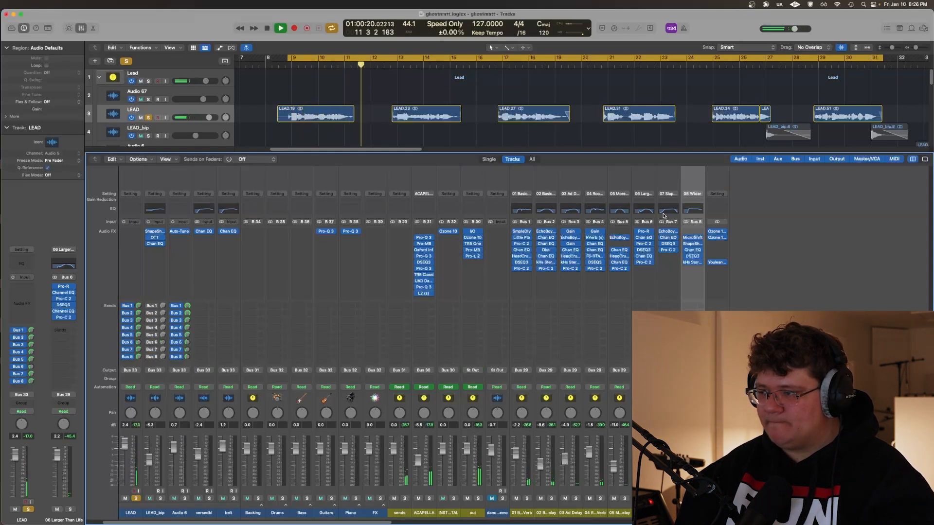
key("space")
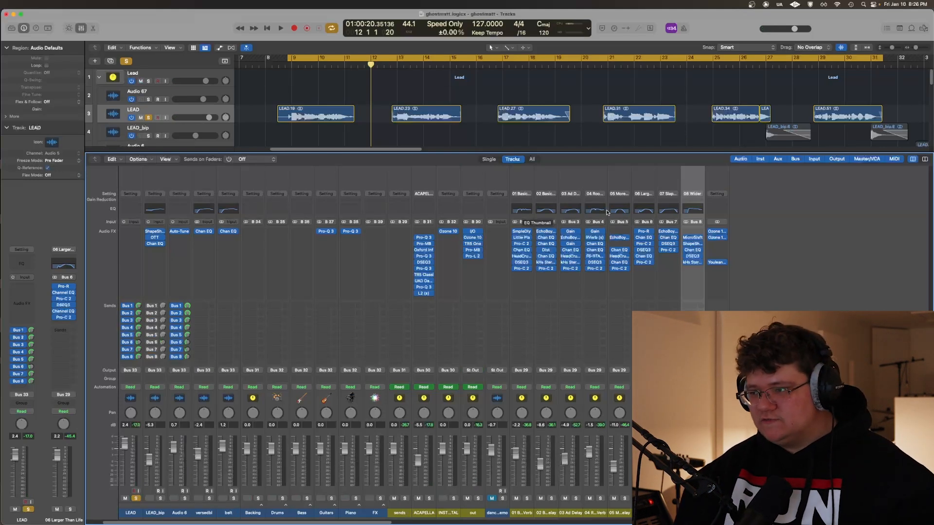
Examine the Sample Delay placed before Little Plate on the 01 Basic Verb send, and close both plug-ins
left_click(522, 232)
left_click_drag(268, 119, 304, 175)
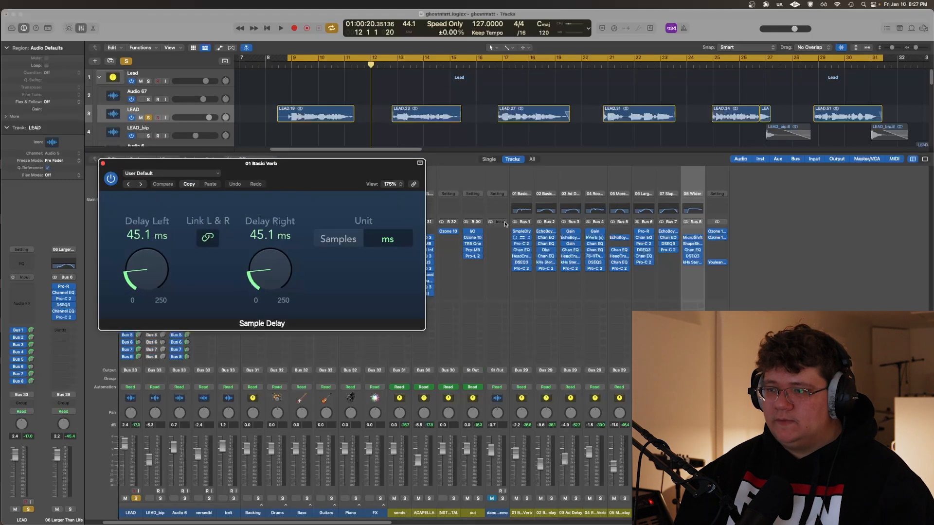
left_click_drag(333, 169, 360, 216)
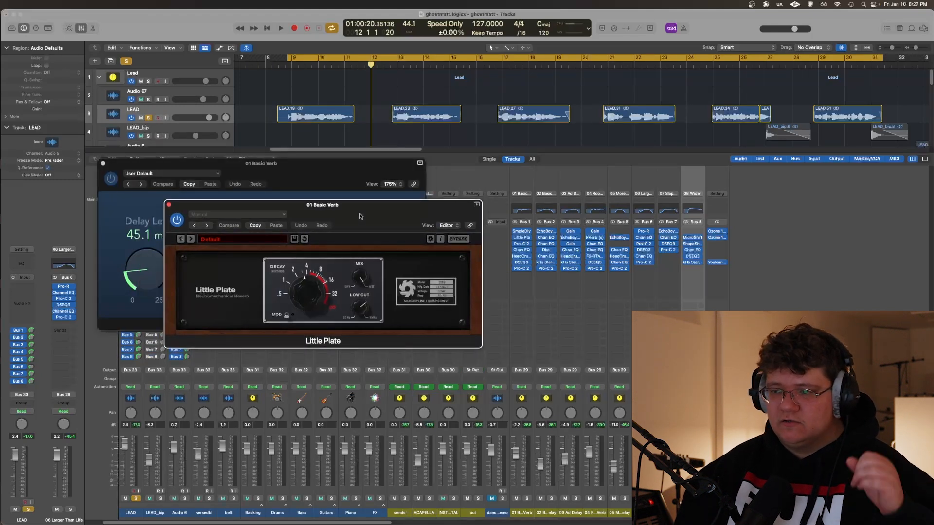
left_click_drag(361, 216, 478, 251)
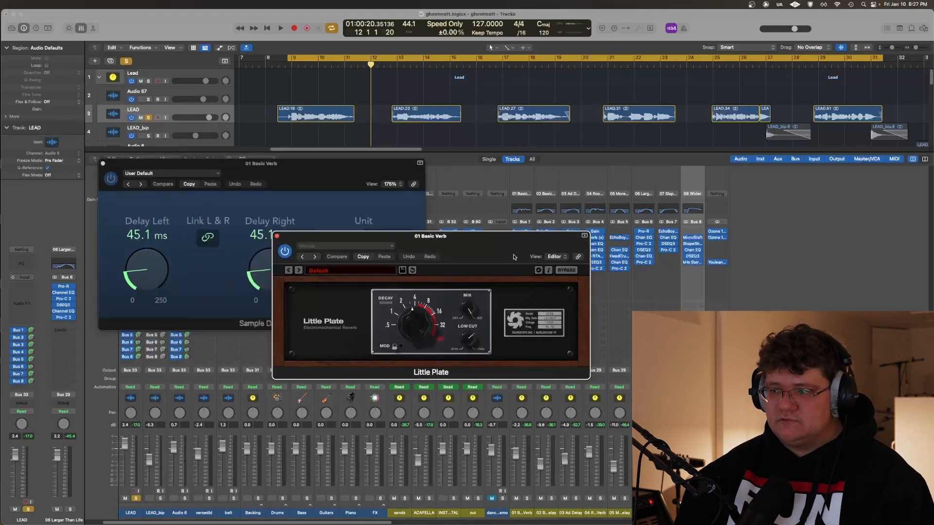
left_click(277, 237)
left_click_drag(292, 177, 295, 177)
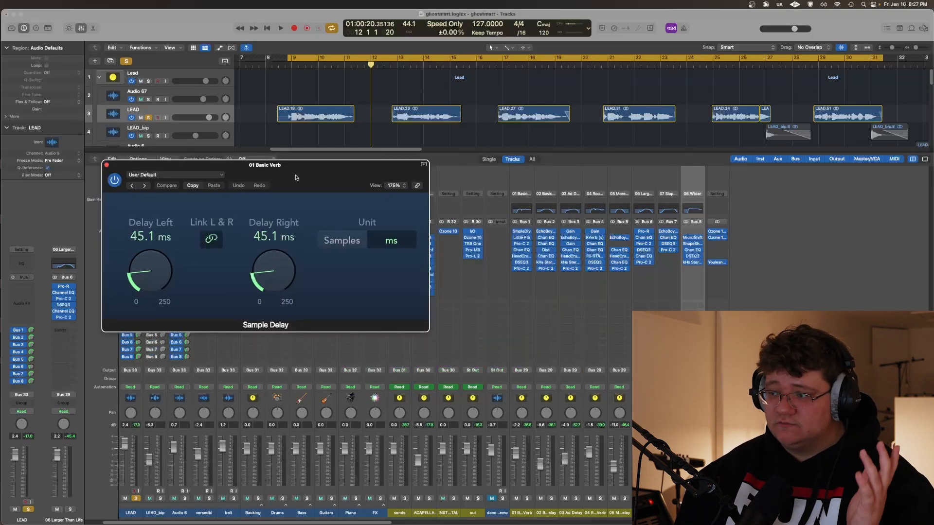
key("super+w")
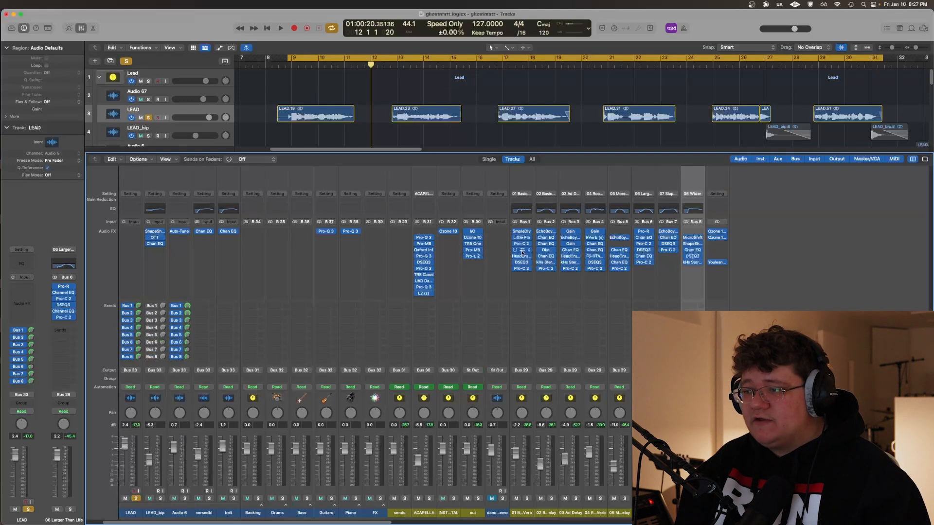
Examine the HeadCrusherFree settings on the 01 Basic Verb send and close the plug-in
left_click(521, 256)
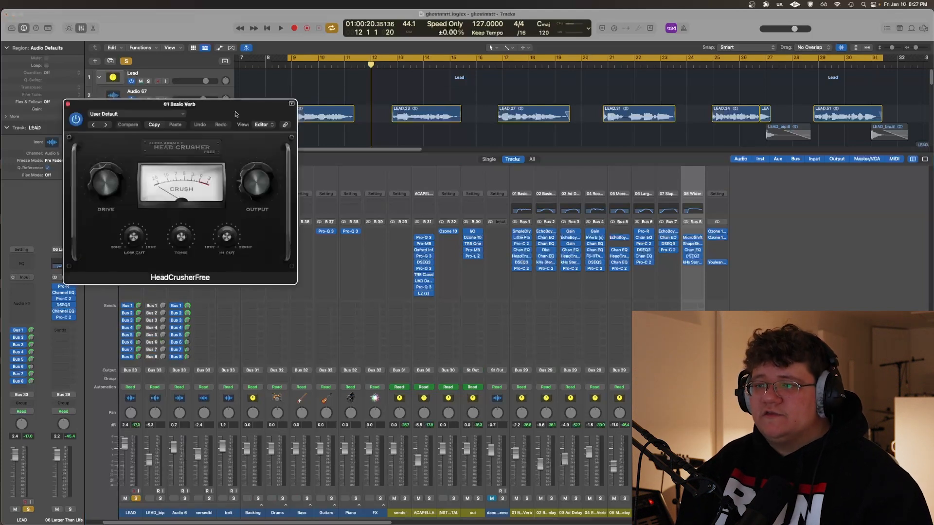
left_click_drag(231, 100, 312, 211)
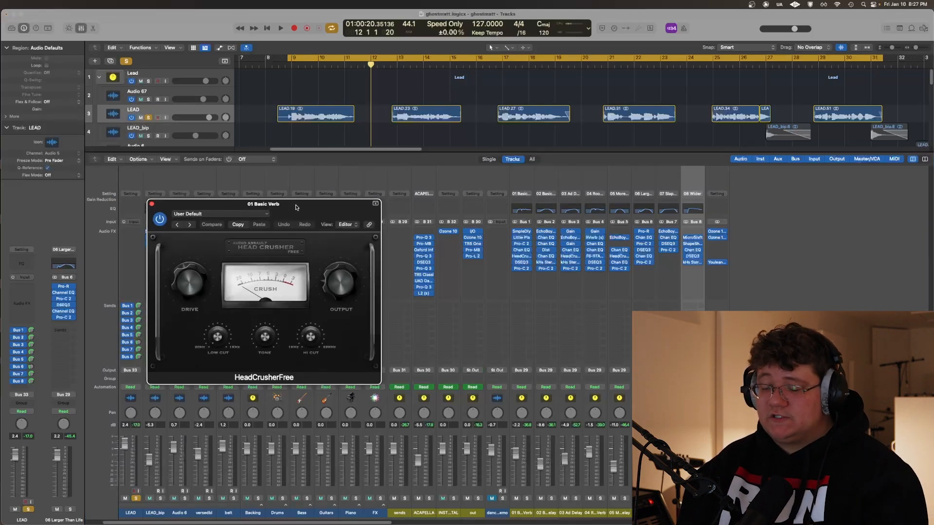
left_click_drag(296, 207, 362, 250)
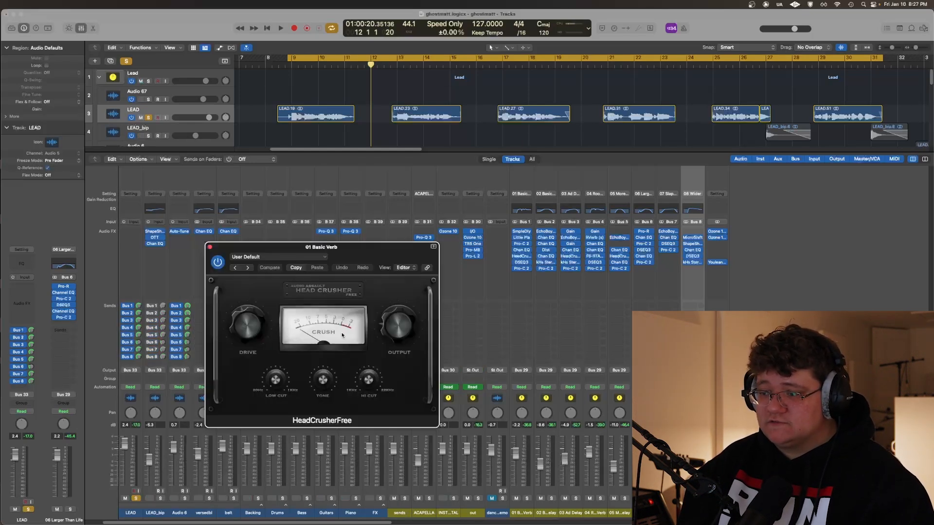
left_click(210, 247)
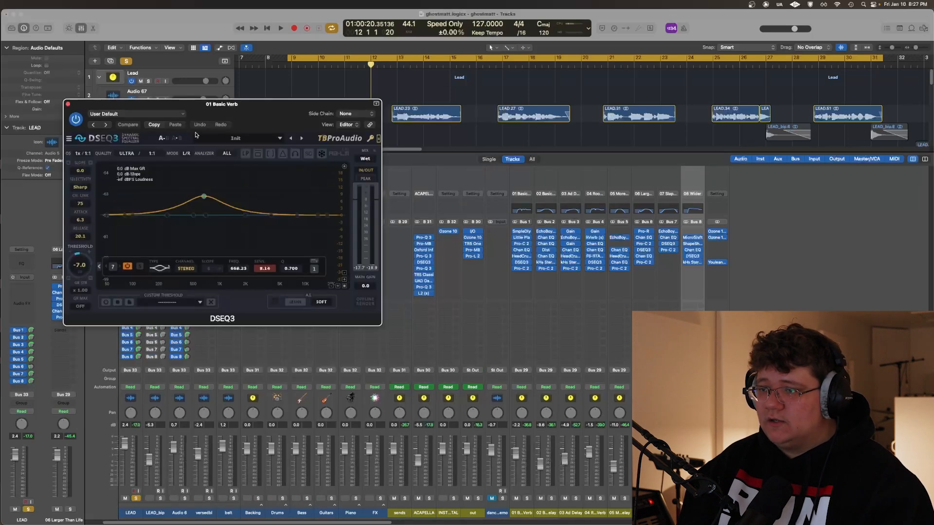
Examine the DSEQ3 and the final Pro-C 2 on the 01 Basic Verb send, closing each plug-in
left_click_drag(208, 113, 306, 160)
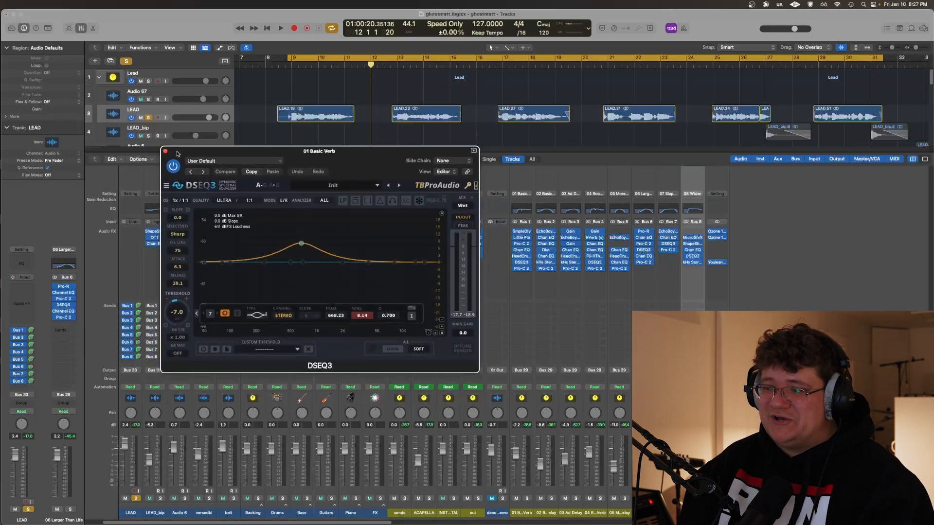
left_click_drag(177, 154, 181, 179)
left_click(182, 176)
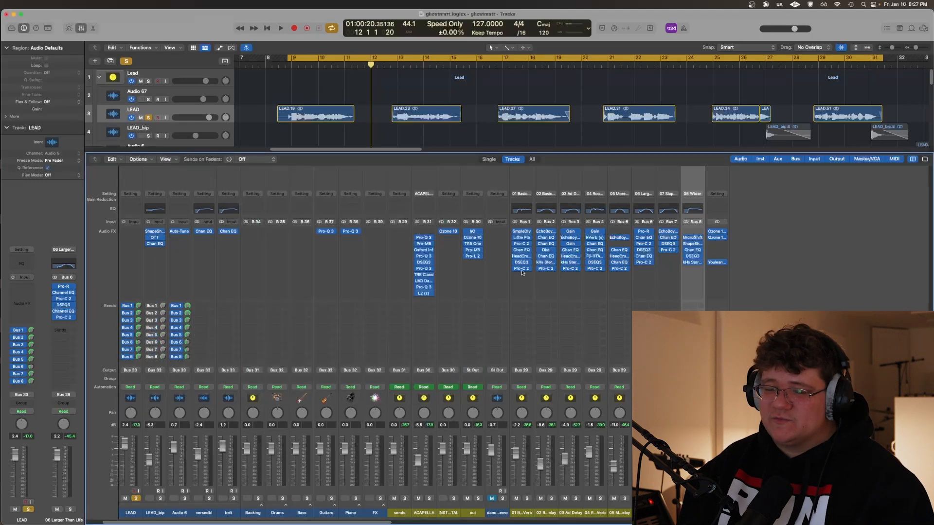
left_click(521, 269)
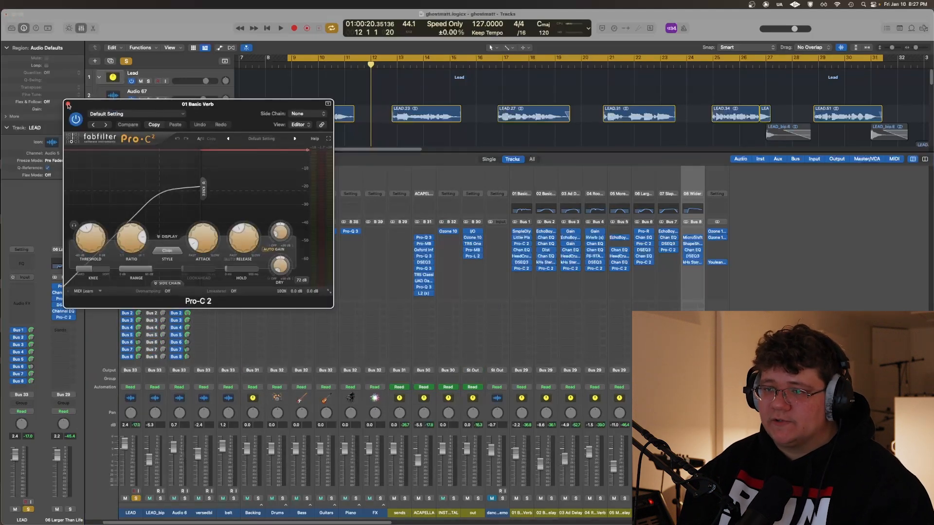
left_click(68, 105)
Examine the Distortion and kHs Stereo settings on the 02 Basic Delay send and close both plug-ins
left_click_drag(102, 110, 150, 151)
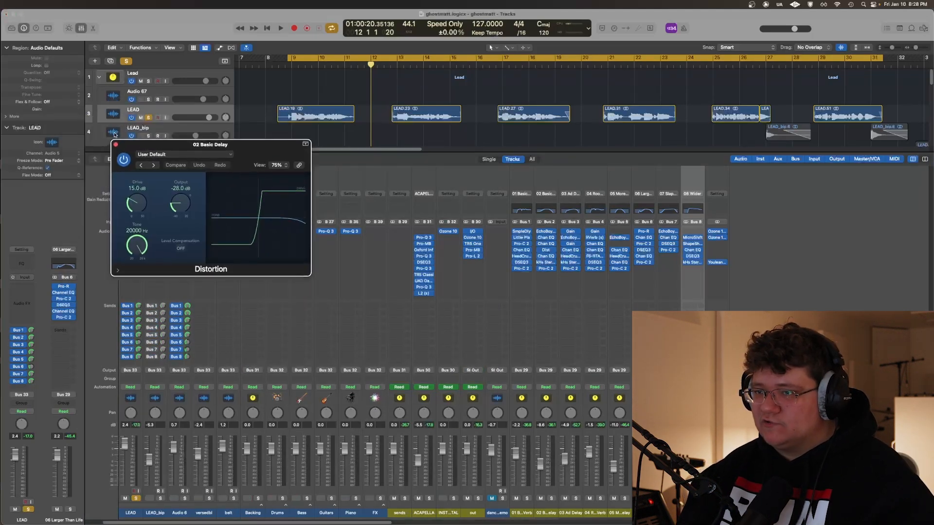
left_click(545, 262)
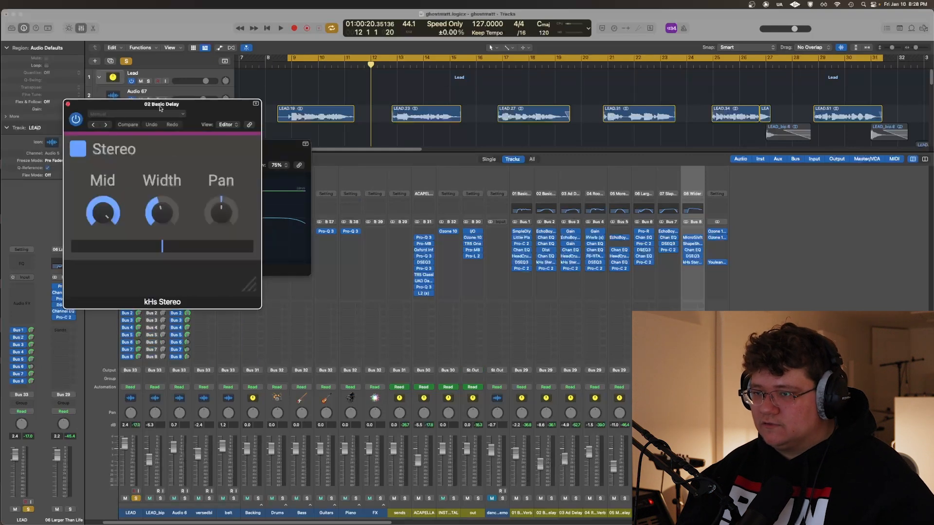
left_click_drag(161, 106, 252, 167)
left_click(159, 166, "alt")
Compare the LEAD vocal through the 02 Basic Delay send with kHs Stereo bypassed and enabled, and close the plug-in
key("space")
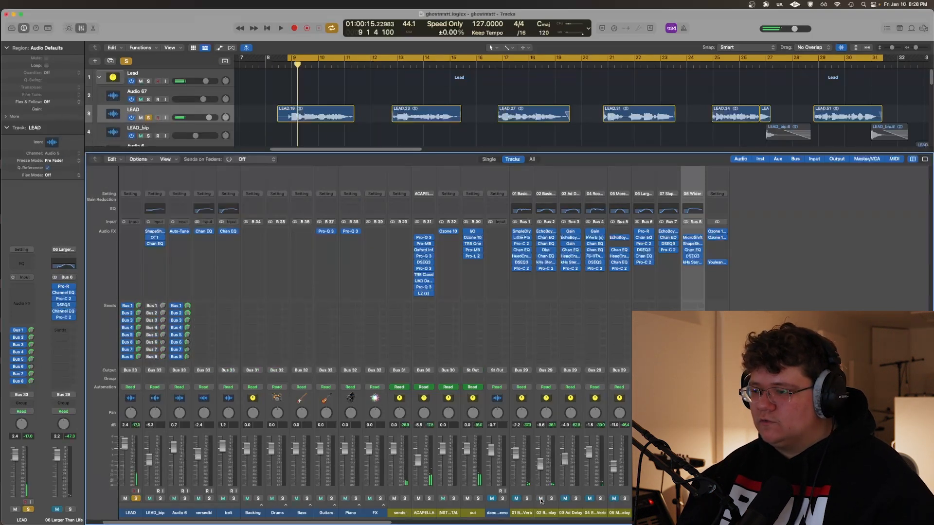
left_click(546, 262)
left_click(167, 180)
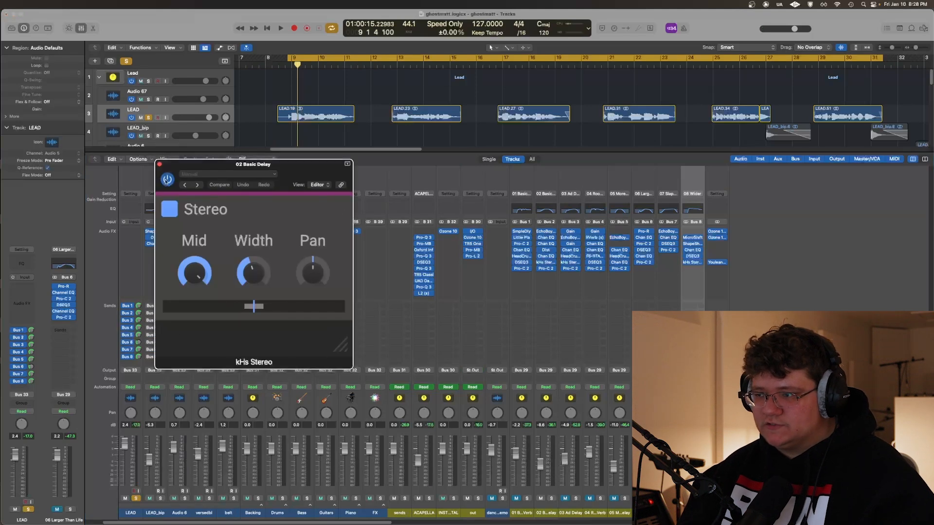
key("space")
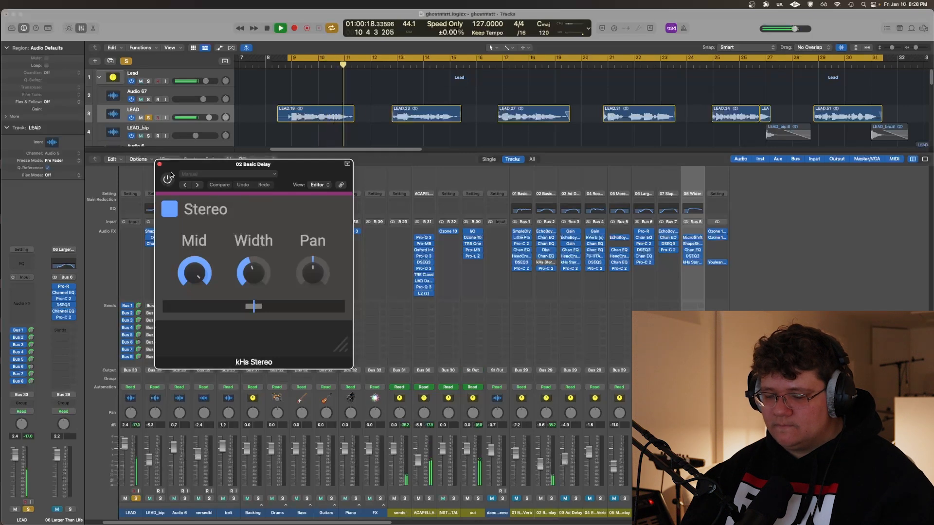
key("space")
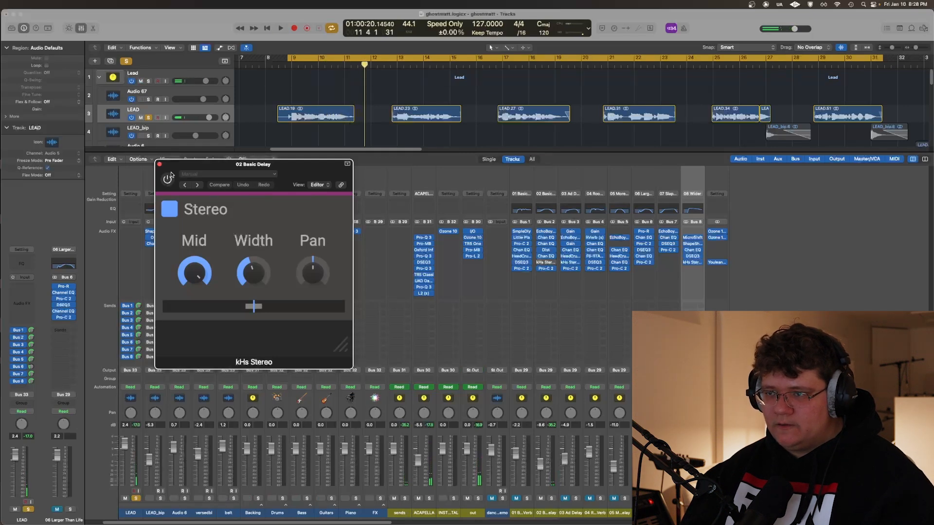
left_click(167, 178)
key("space")
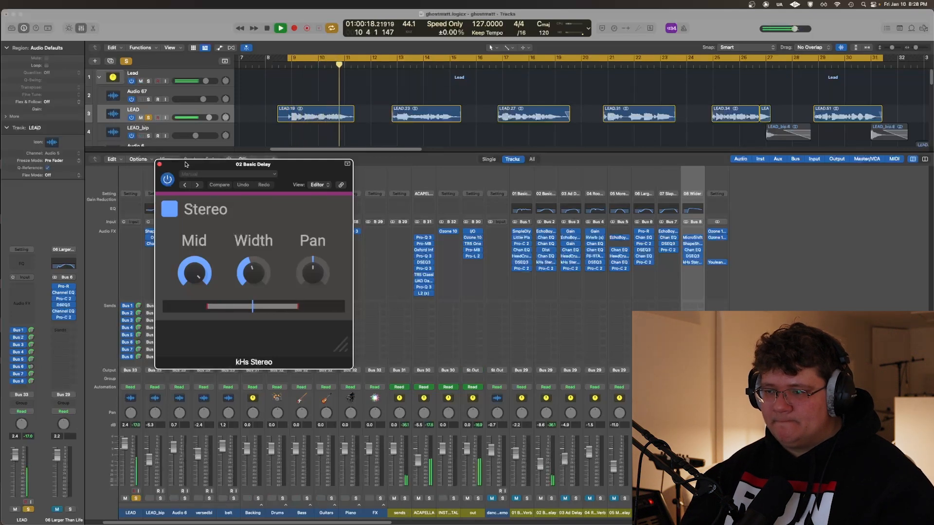
key("space")
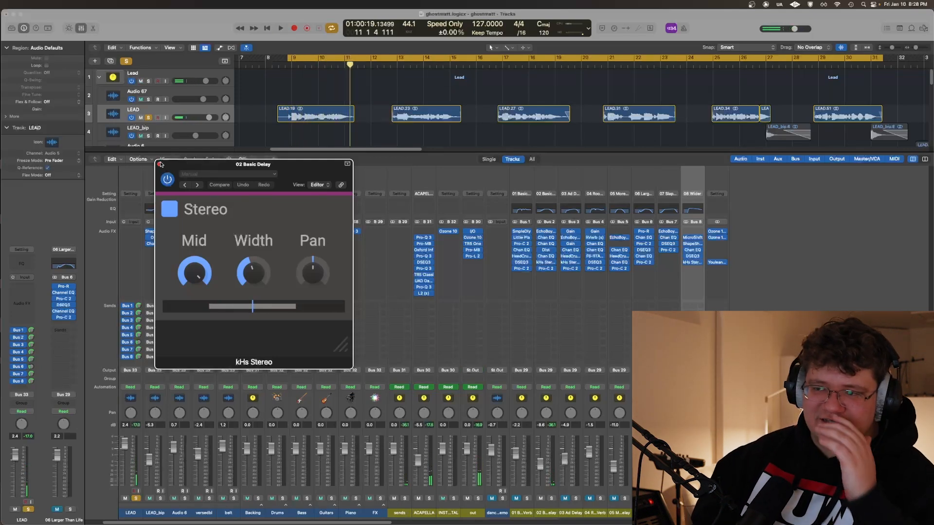
left_click(158, 163)
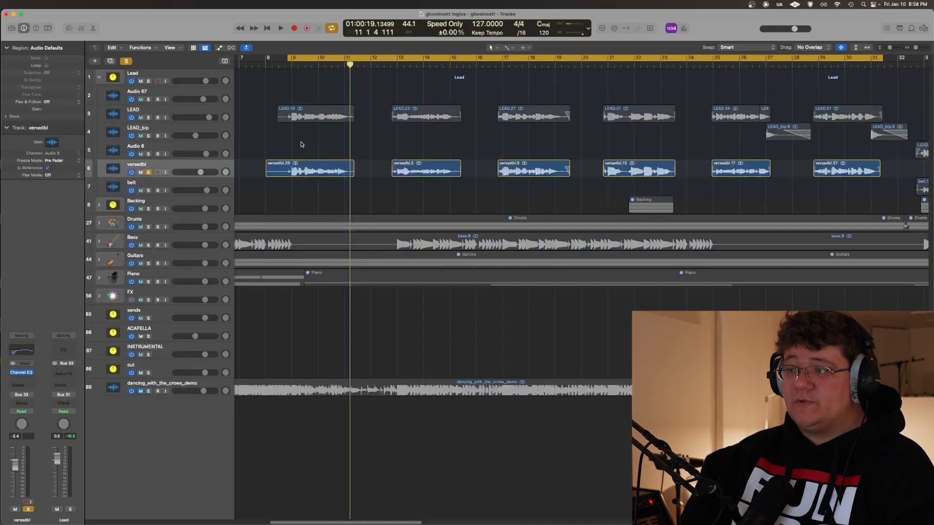
Turn off cycle mode and play the soloed versedbl track from midway through bar 8
key("c")
left_click(281, 130, "shift")
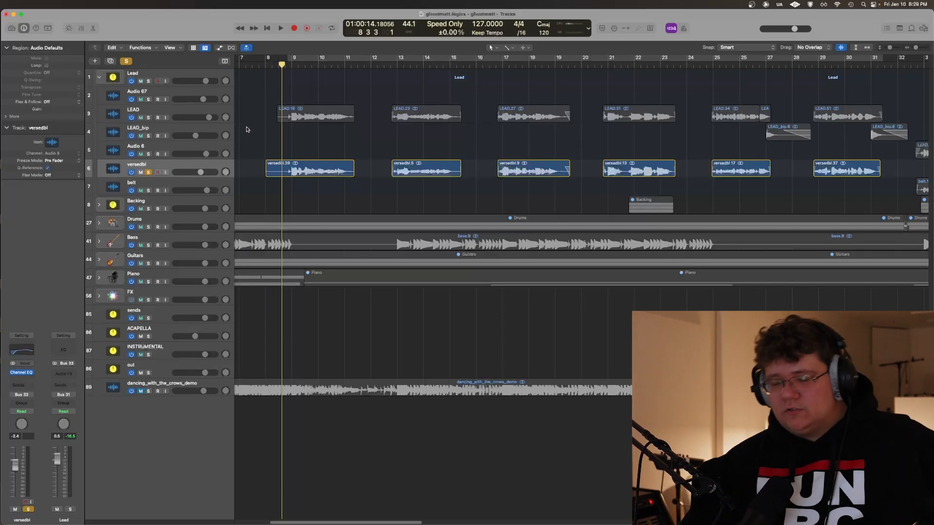
key("space")
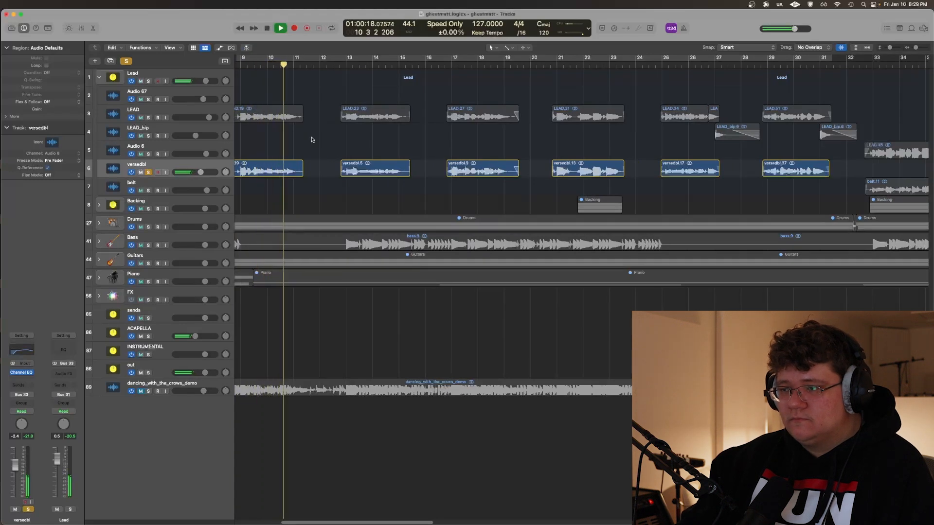
key("space")
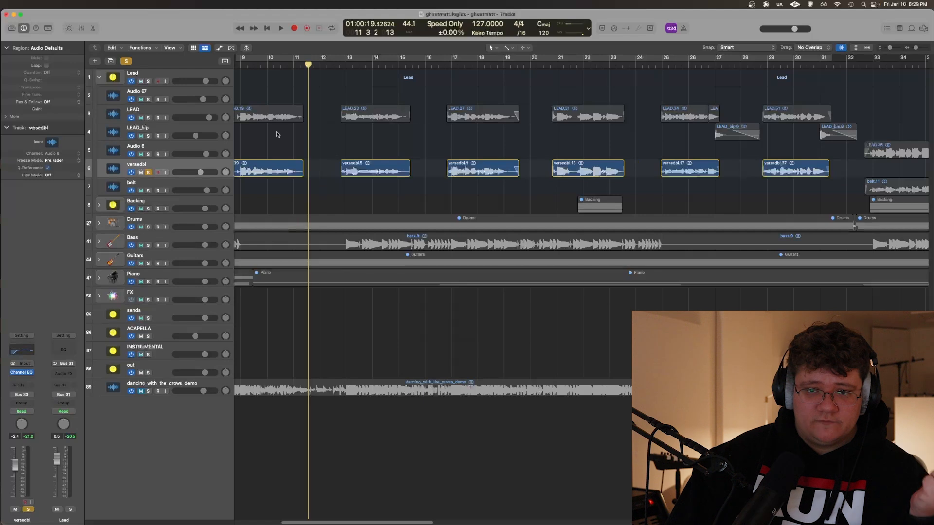
Examine the Channel EQ curve on the versedbl track and close the plug-in
scroll(282, 133, "left", 3)
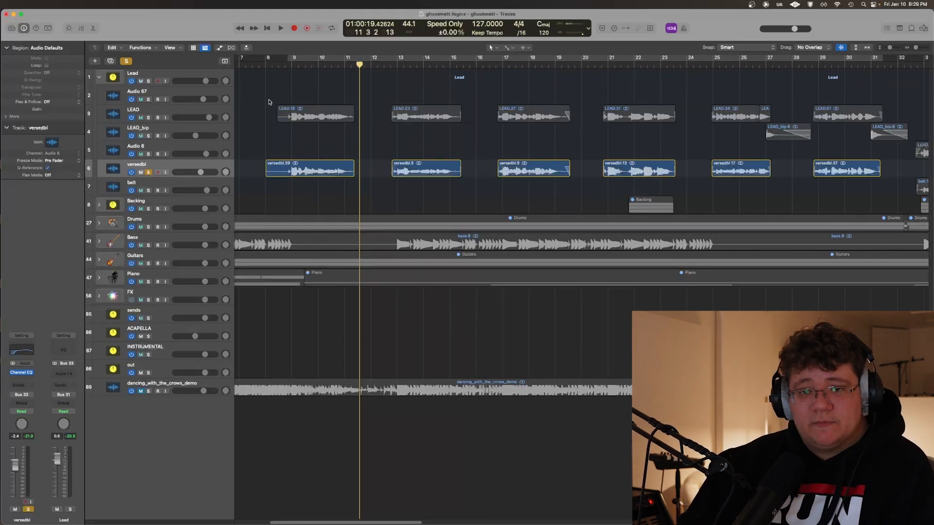
key("v")
left_click_drag(272, 114, 376, 271)
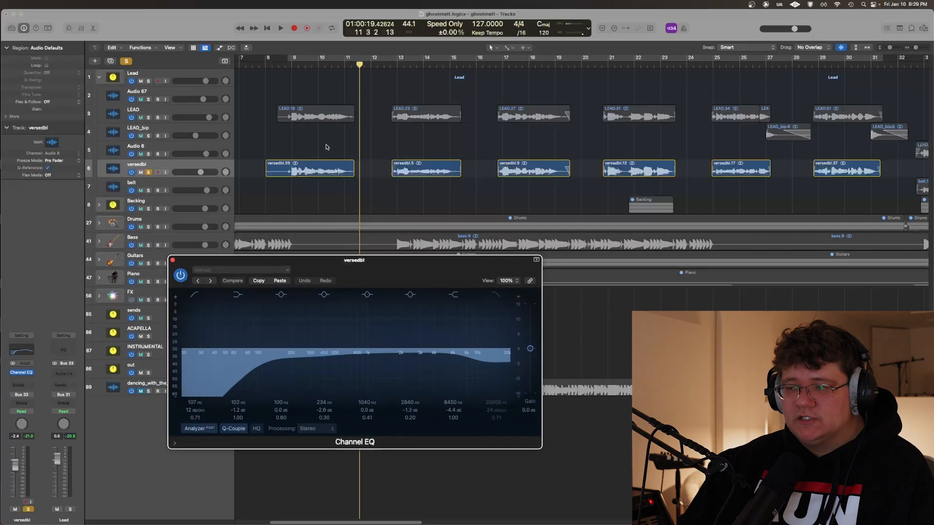
left_click(382, 140)
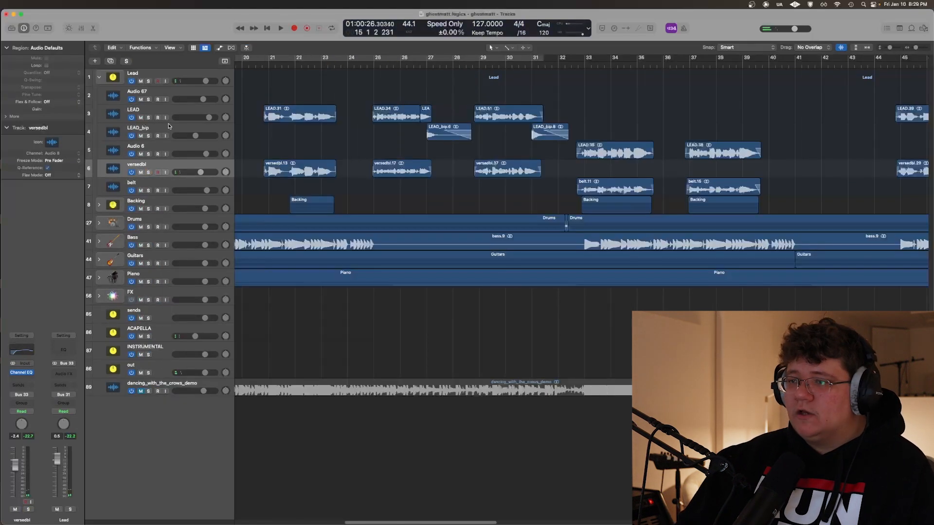
Select the LEAD_bip track and play the full mix from bar 26 through the start of its first region
left_click(170, 128)
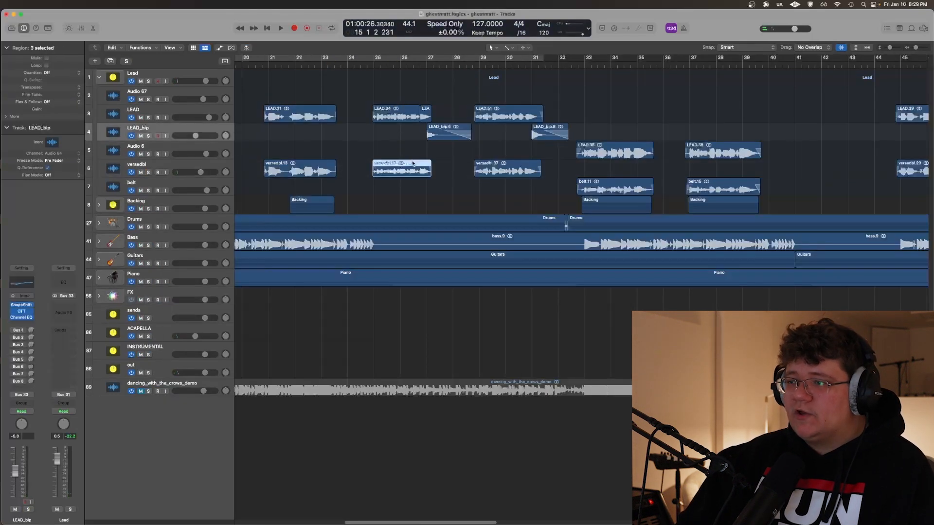
left_click(414, 83)
key("space")
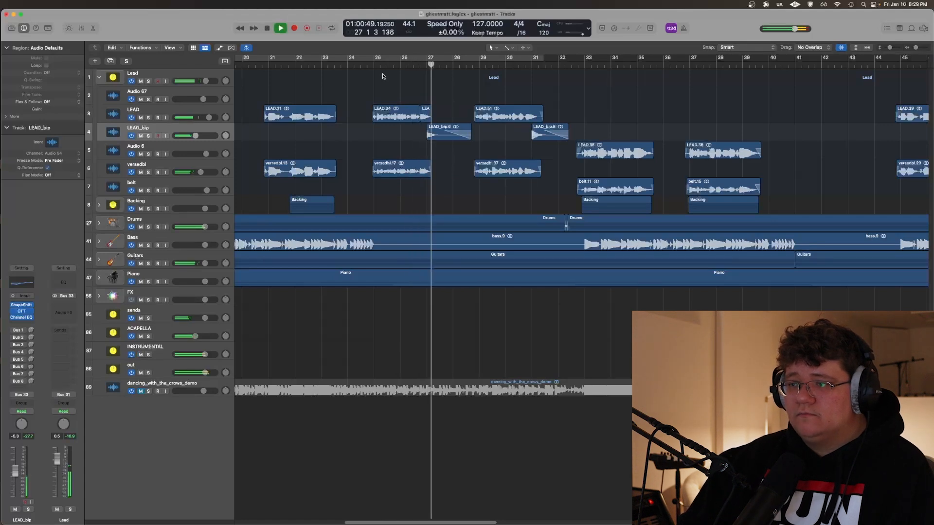
key("space")
Solo the LEAD_bip track, play its first region alone from bar 26, and clear the solo
key("s")
left_click(417, 84)
key("space")
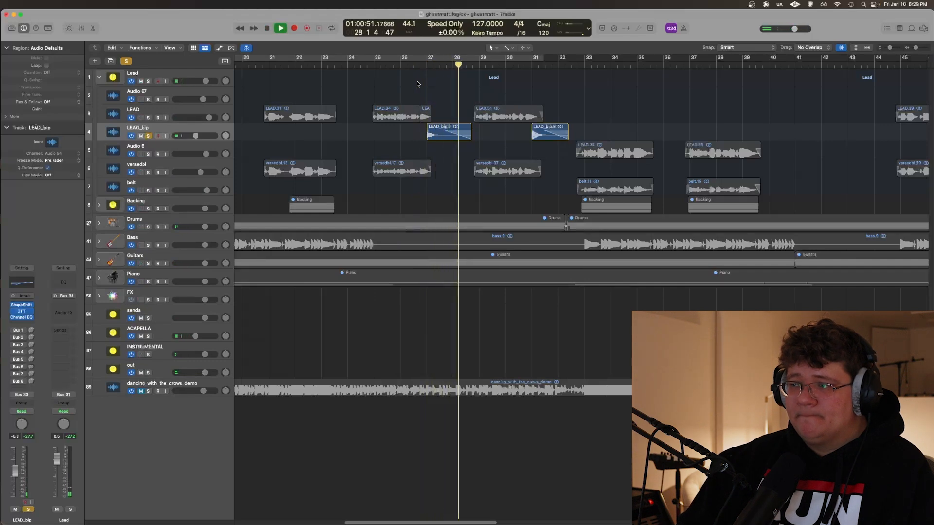
key("s")
key("space")
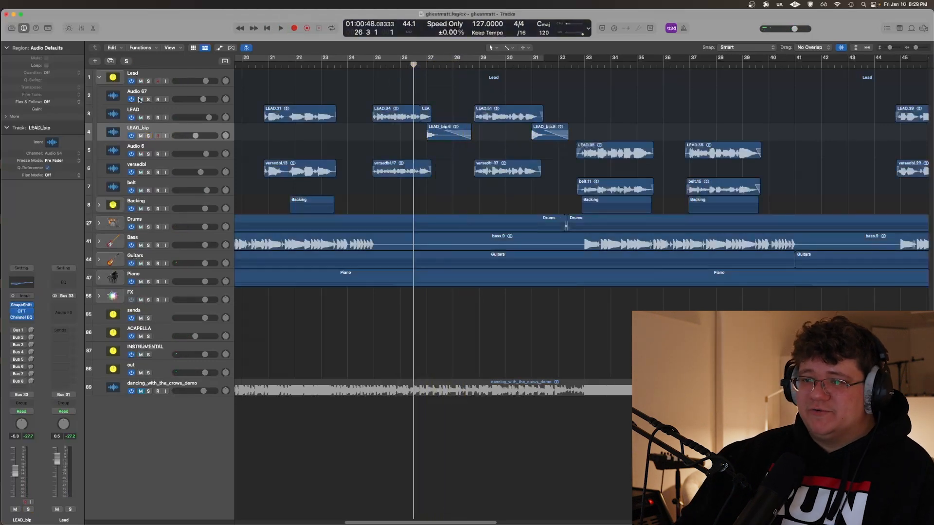
Solo LEAD and LEAD_bip, play the two tracks together around bar 27, and clear the solos
key("s")
key("space")
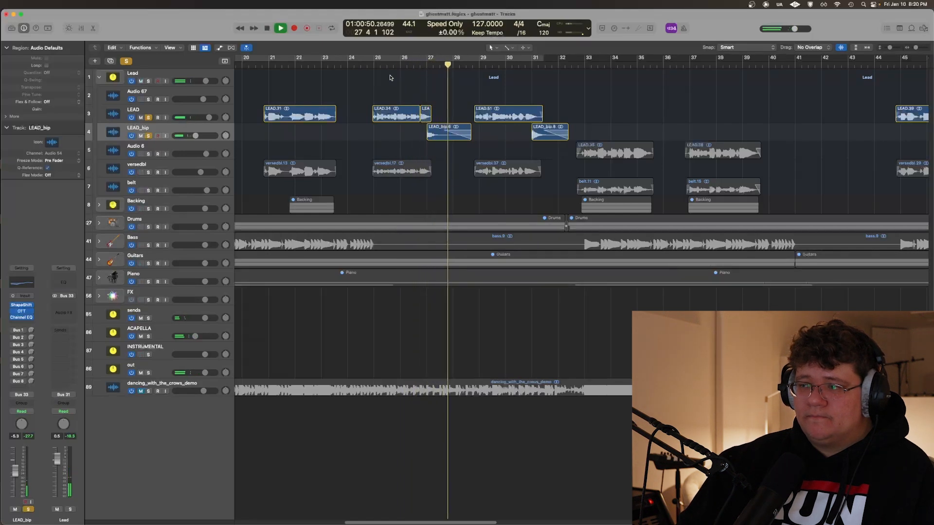
key("space")
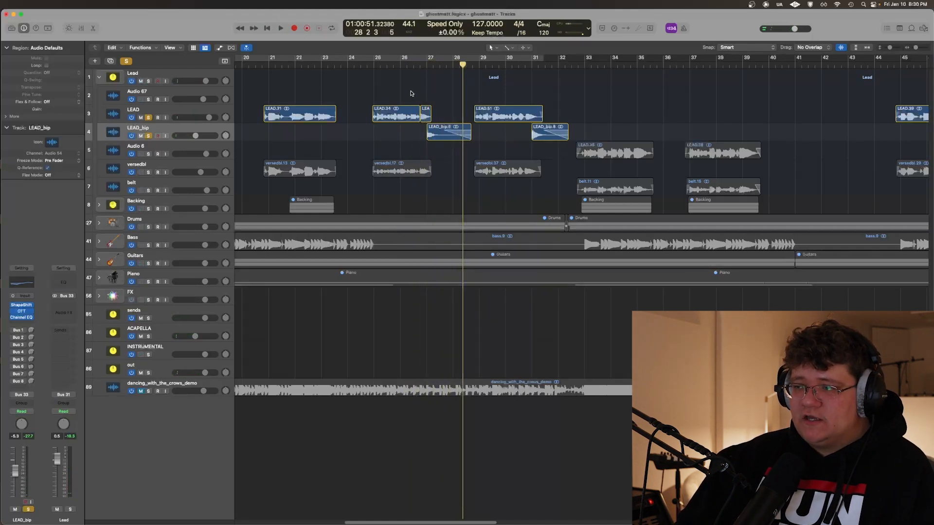
key("s")
Place the playhead at bar 27 and examine how the LEAD_bip region overlaps the end of the LEAD region
left_click(425, 91)
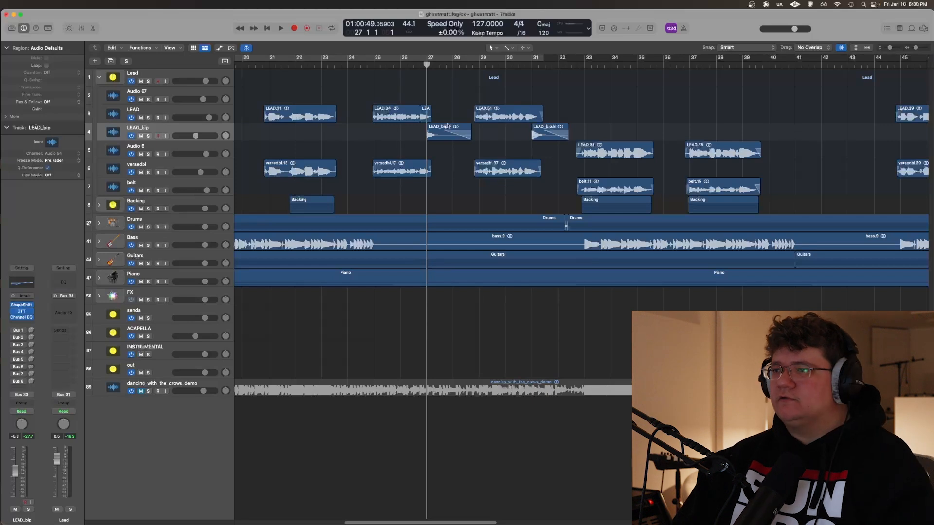
key("super+Right")
key("super+Right")
key("super+Right")
key("super+Right")
key("super+Right")
key("super+Right")
key("super+Right")
key("super+Right")
key("super+Right")
key("super+Right")
key("super+Left")
key("super+Left")
key("super+Left")
key("super+Left")
key("super+Left")
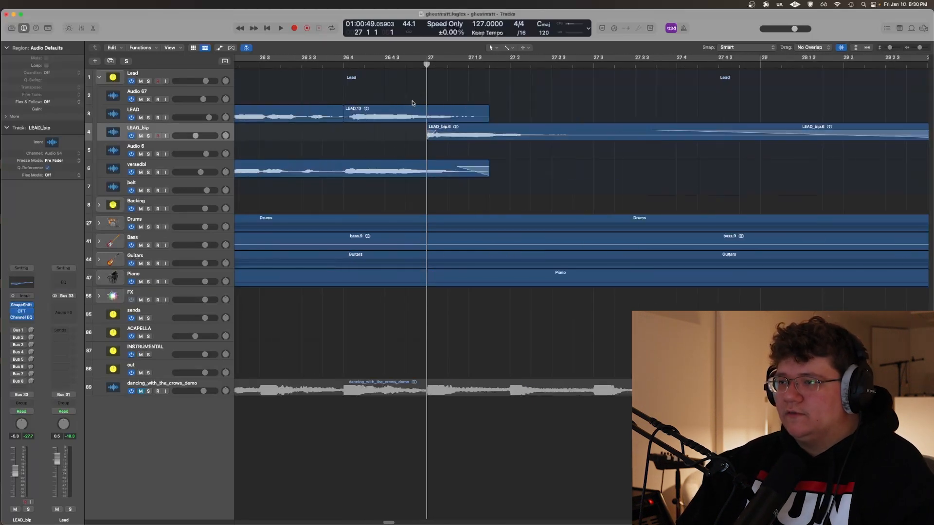
Examine the LEAD vocal's onset against beat 26 4, mark the stretch after the beat with a cycle range, and turn cycle off
left_click(339, 65)
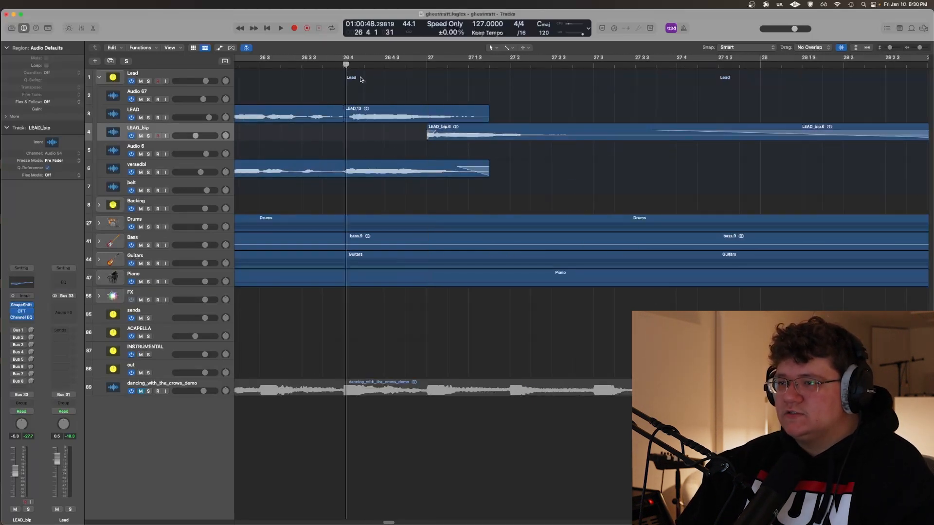
key("super+Right")
key("super+Right")
key("super+Right")
key("super+Right")
left_click(322, 66)
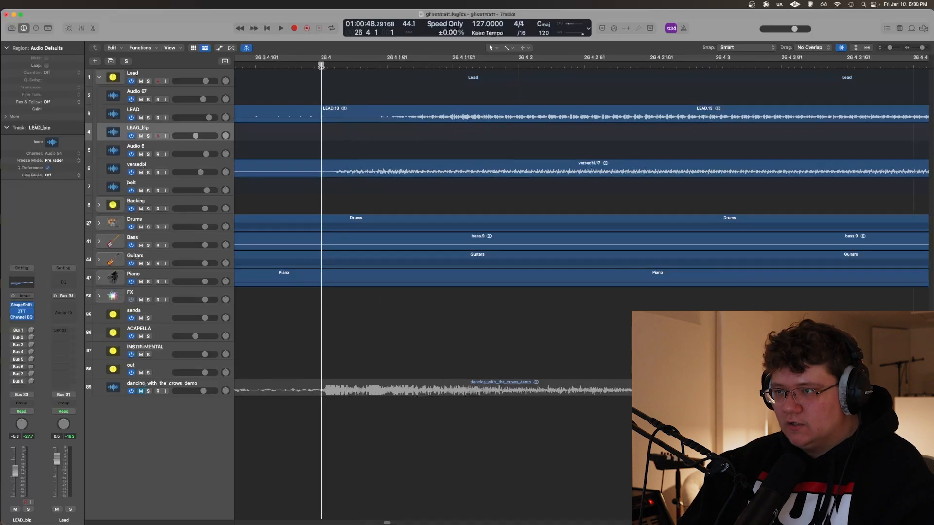
key("super+Right")
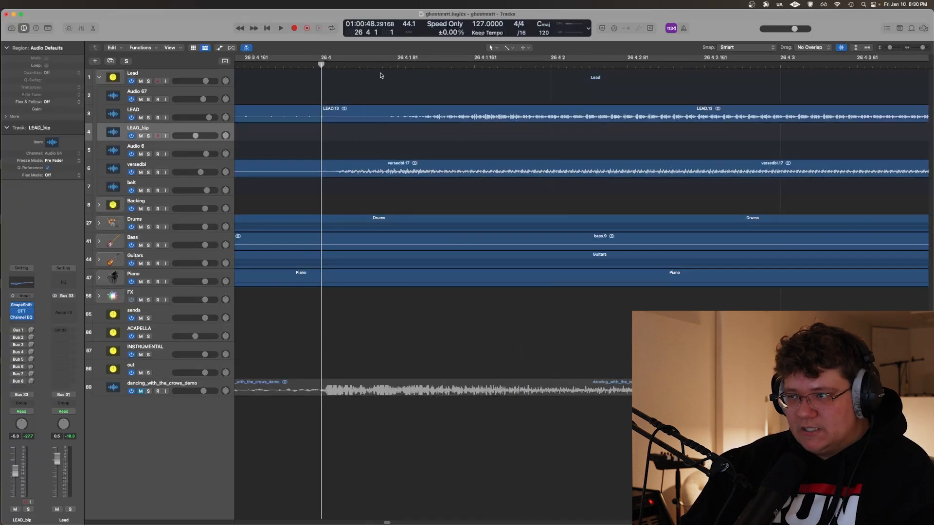
left_click_drag(325, 58, 405, 59)
key("super+Left")
key("super+Left")
key("super+Left")
key("super+Left")
key("super+Left")
key("c")
Return the playhead to the start of bar 27 and examine the LEAD_bip waveform's onset and its fades
left_click(364, 65)
key("super+Right")
key("super+Right")
key("super+Right")
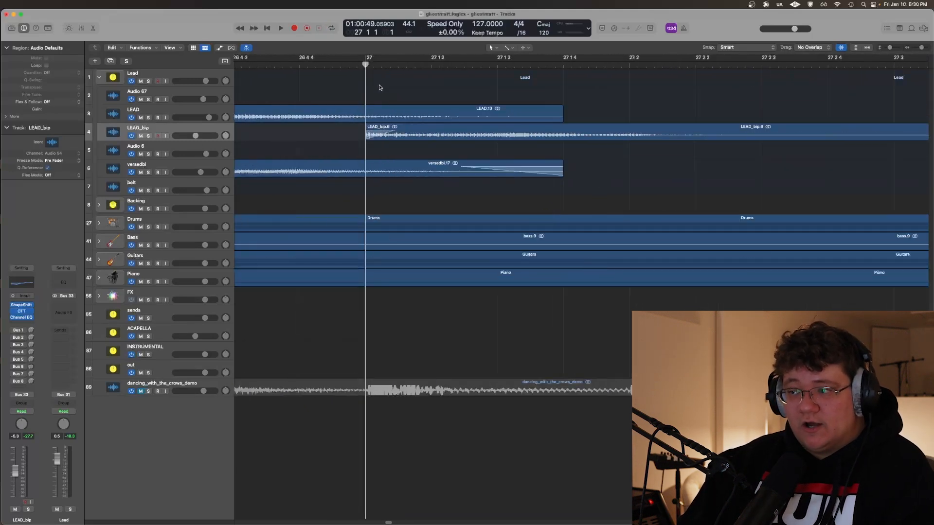
key("super+Left")
key("super+Left")
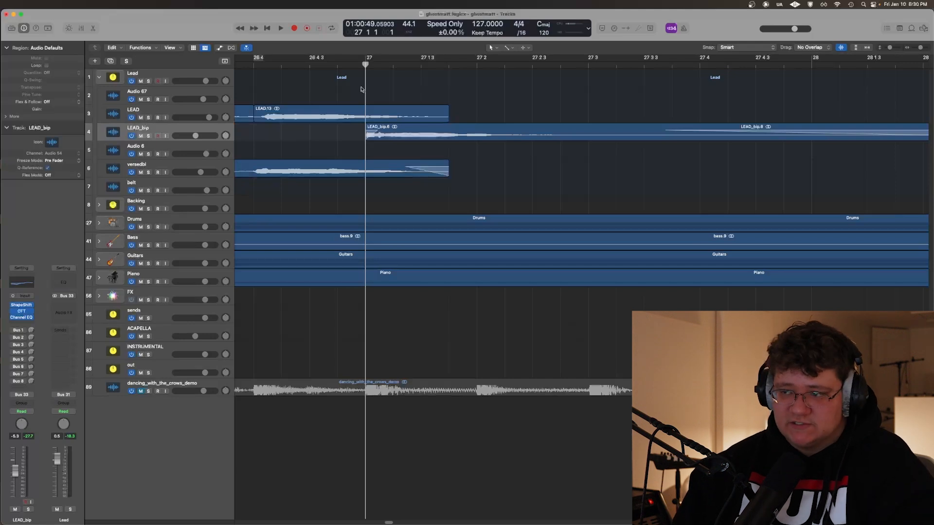
key("super+Left")
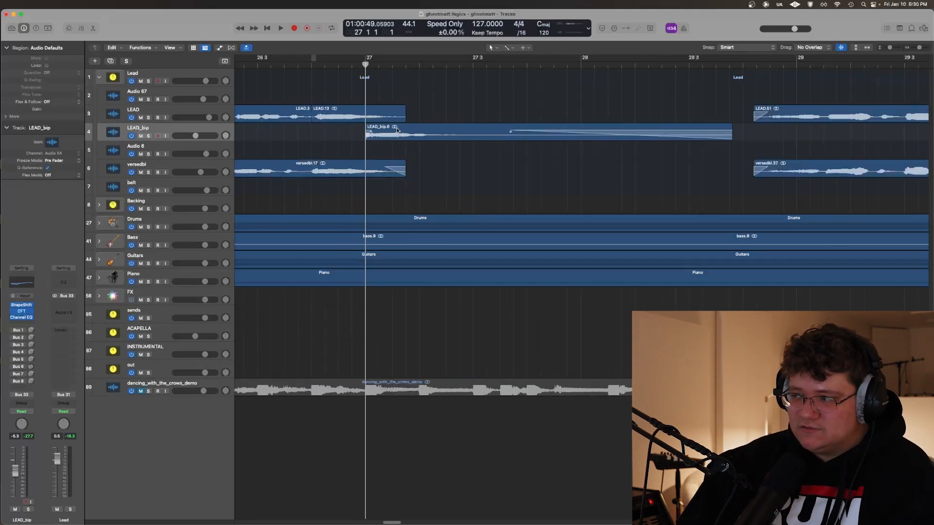
Examine the start of the LEAD_bip region at bar 27 against the tail of the LEAD region
key("super+Left")
key("super+Right")
key("super+Right")
key("super+Right")
key("super+Right")
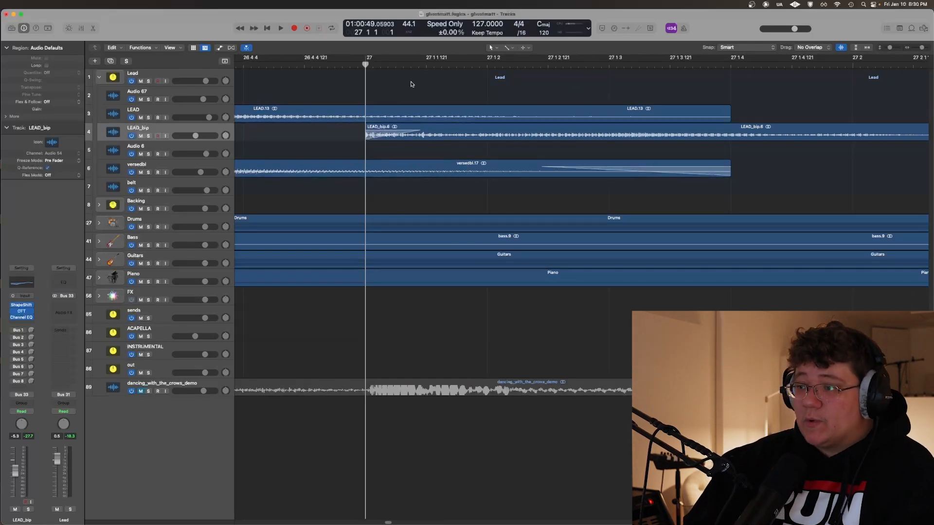
key("super+Left")
key("super+Left")
key("super+Left")
key("super+Left")
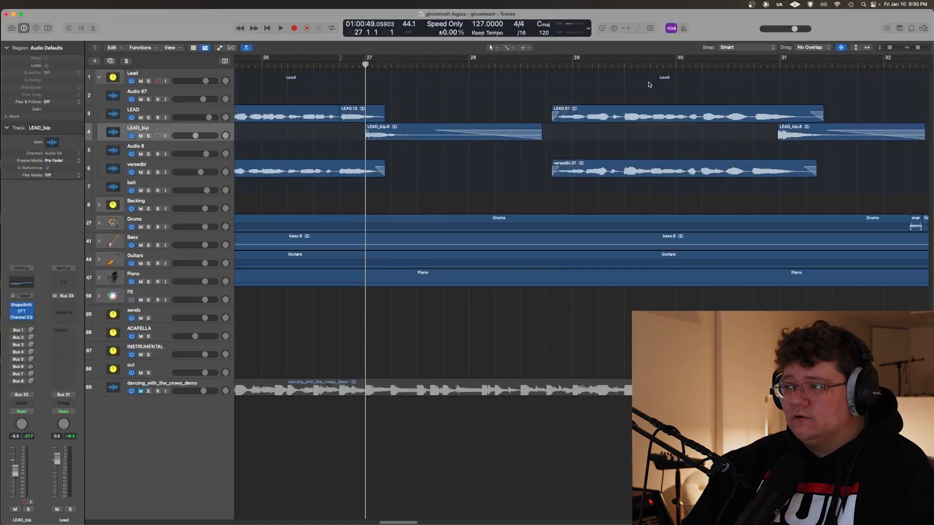
Place the playhead just before bar 31 and examine how the second LEAD_bip region overlaps the end of the LEAD phrase
scroll(545, 117, "right", 3)
left_click(656, 65)
key("super+Right")
key("super+Right")
key("super+Right")
key("super+Right")
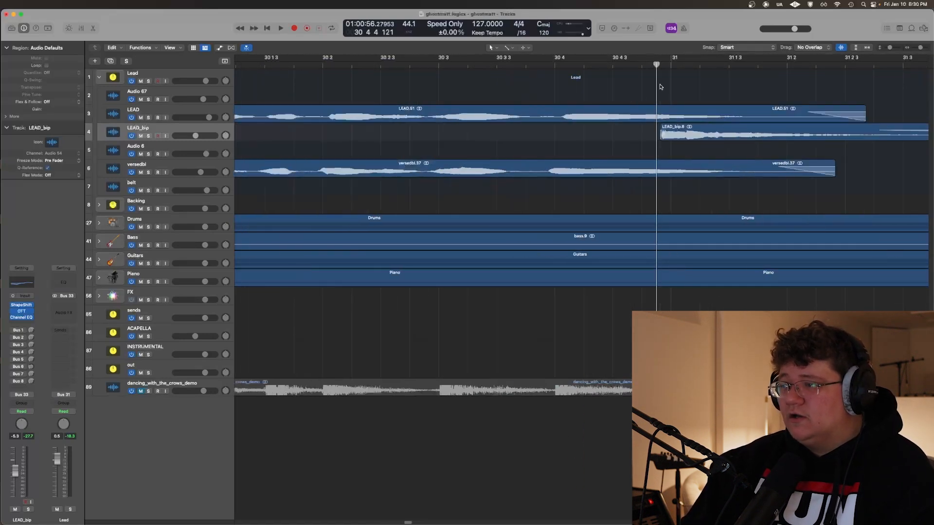
Solo LEAD and LEAD_bip, play them together from just before beat 30 4 through bar 31, and clear the solos
left_click(542, 63)
key("s")
left_click(180, 111)
key("s")
key("space")
left_click(402, 88)
key("z")
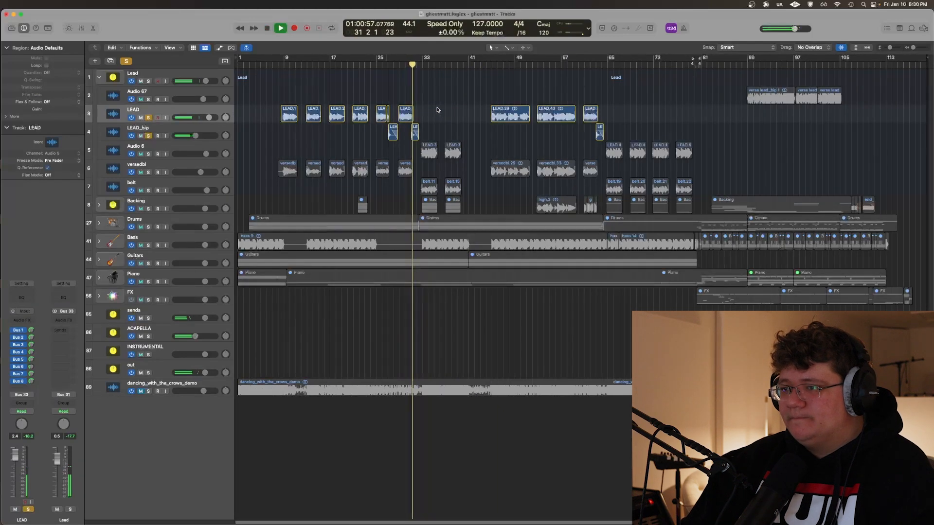
key("z")
key("z")
key("space")
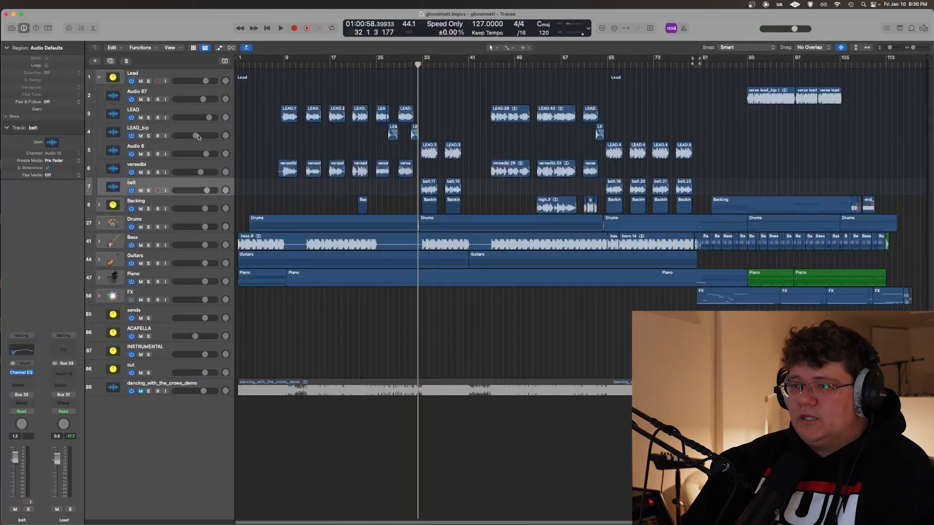
Select the Audio 6 track, place the playhead at 32 4, and open its Auto-Tune Artist plug-in
left_click(193, 146)
key("super+Right")
key("super+Right")
key("super+Right")
key("super+Right")
key("super+Right")
key("super+Right")
left_click(446, 100)
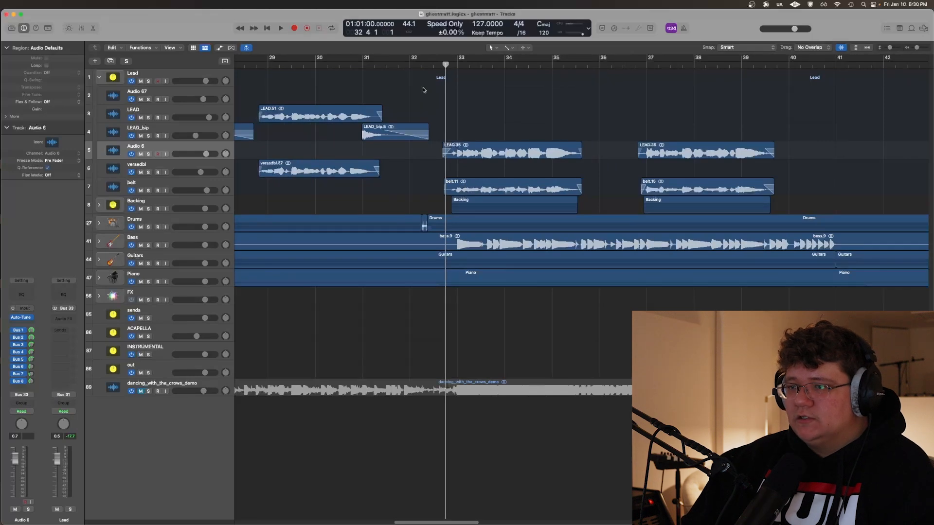
left_click(22, 318)
left_click_drag(287, 111, 429, 211)
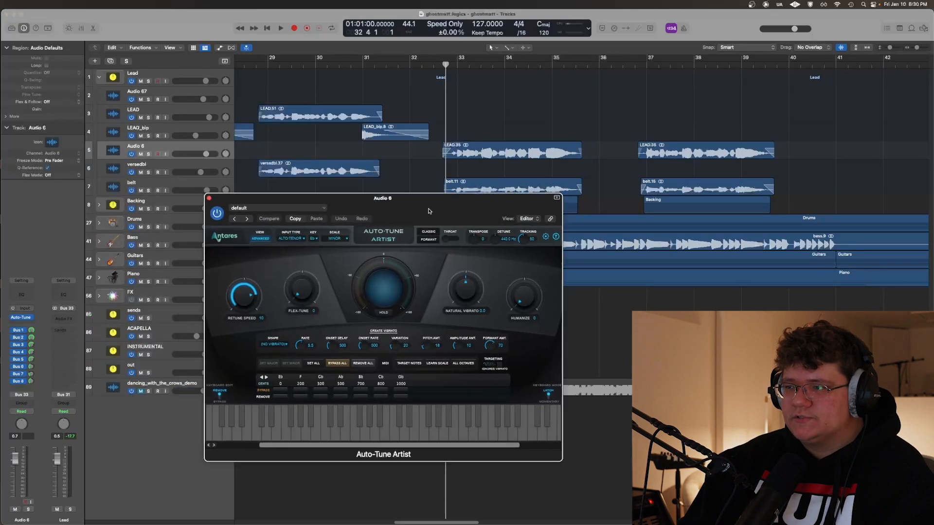
Solo Audio 6, play its phrase with Auto-Tune active, clear the solo, and return the playhead to 32 4
left_click(448, 148)
scroll(447, 147, "right", 2)
key("s")
key("space")
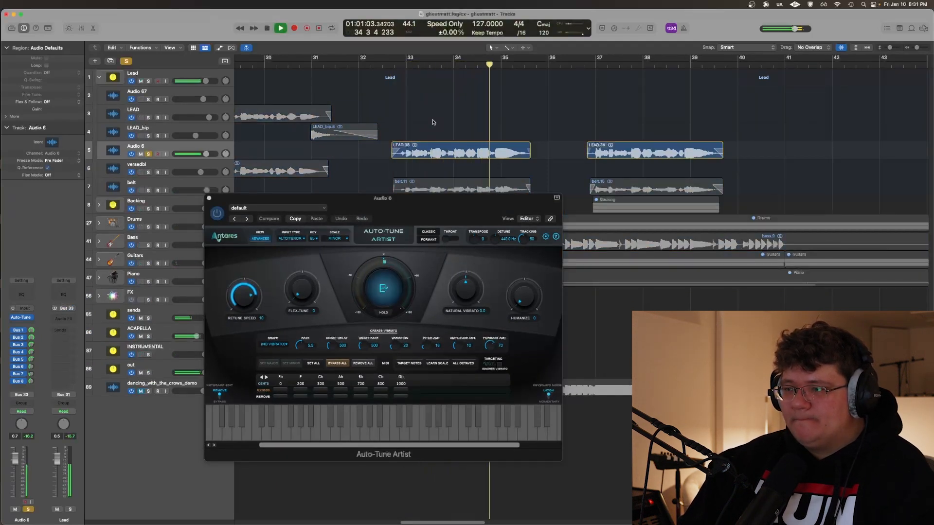
key("space")
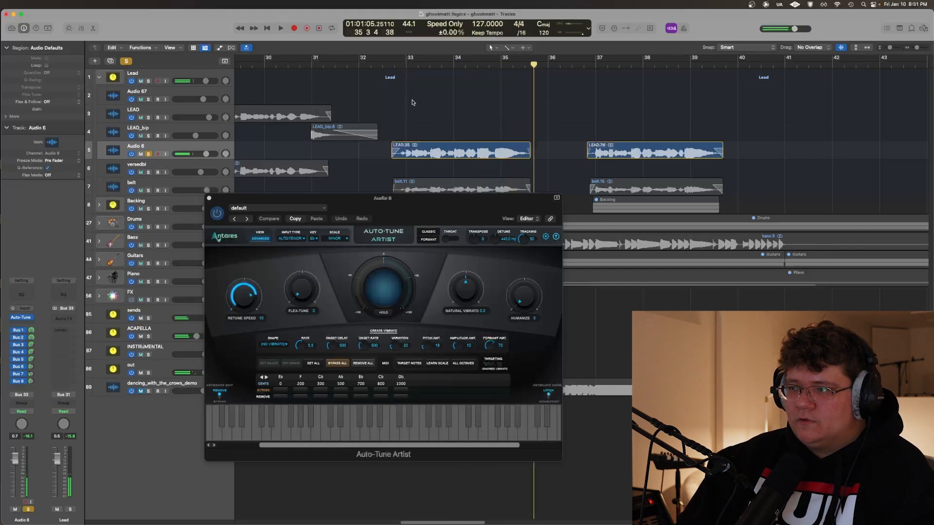
key("s")
left_click(398, 100)
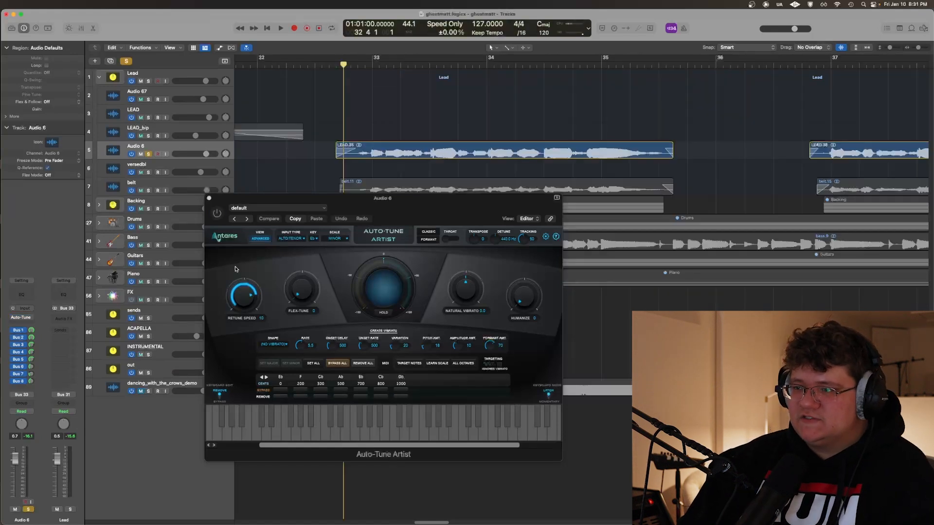
Bypass Auto-Tune Artist, play Audio 6 soloed from 32 4 for comparison, and clear the solo
left_click(217, 214)
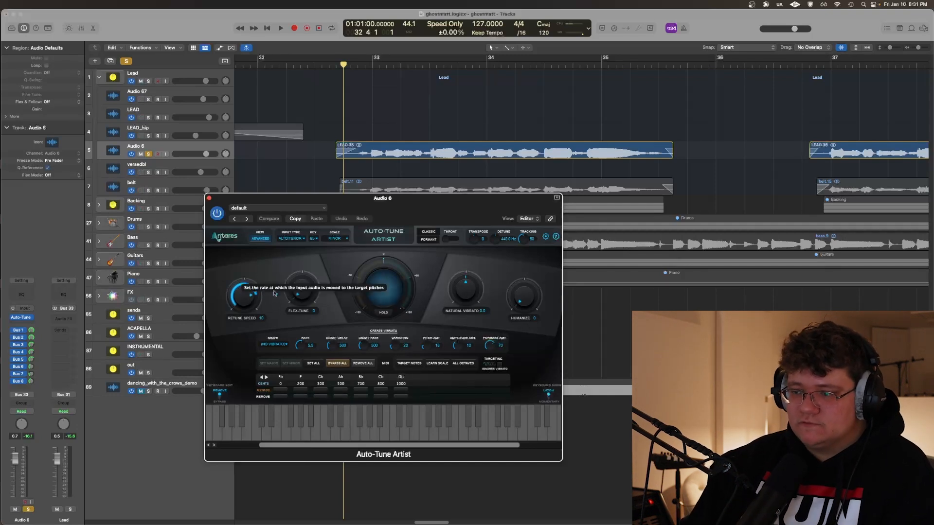
scroll(344, 133, "up", 4)
left_click(356, 126)
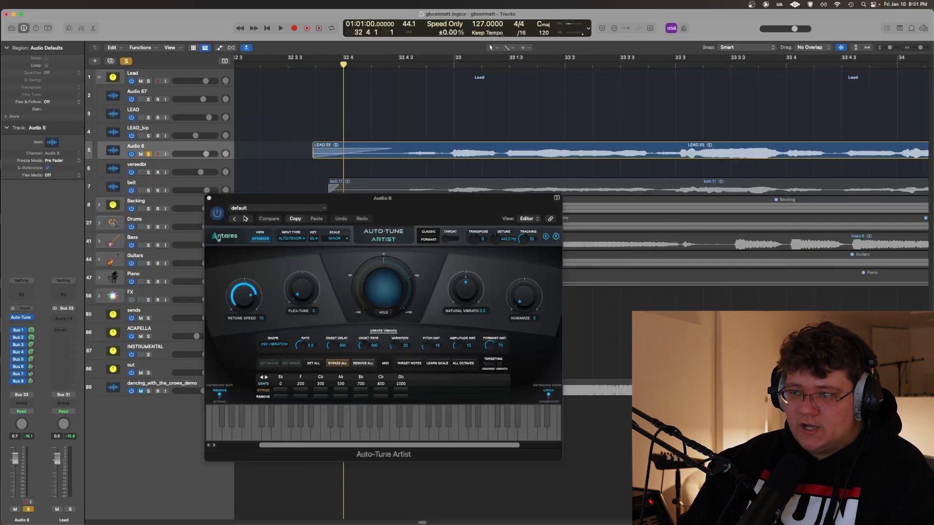
scroll(318, 95, "down", 3)
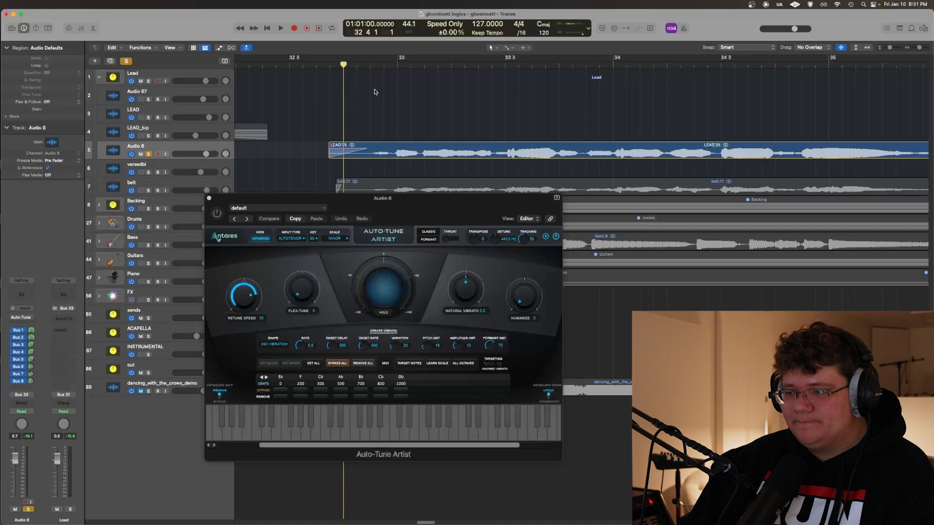
key("space")
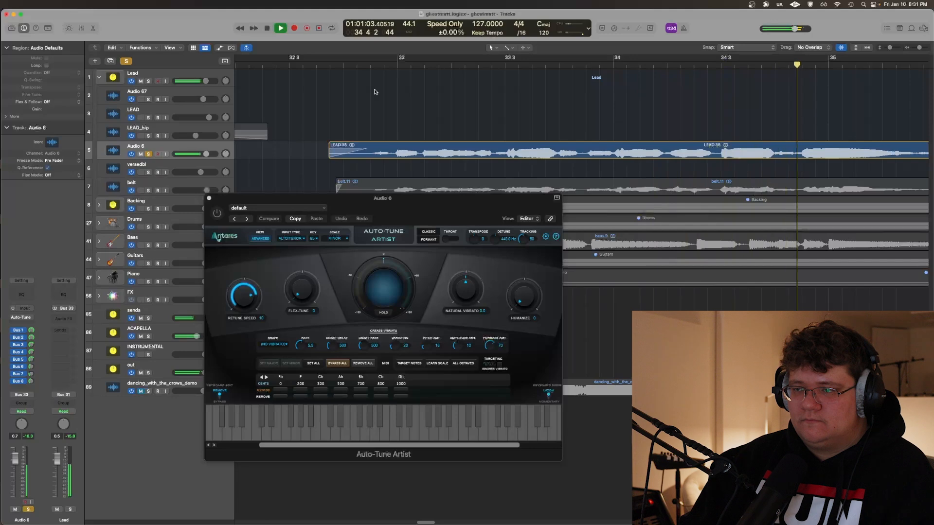
key("super+Left")
key("super+Left")
key("super+Left")
key("super+Left")
key("super+Left")
key("super+Left")
scroll(361, 99, "left", 2)
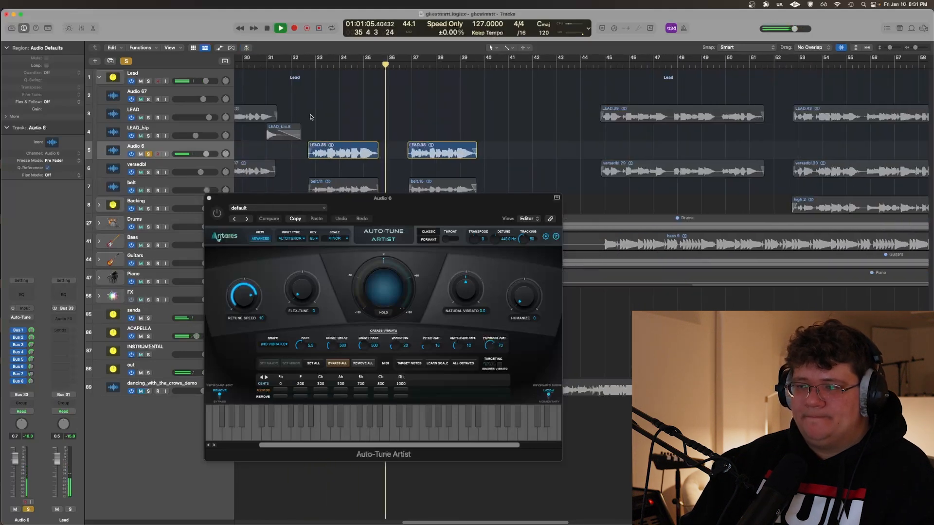
key("space")
key("s")
Play the full mix from 32 4 with Auto-Tune still bypassed on Audio 6, and stop after the phrase
left_click(311, 108)
key("super+Right")
key("super+Right")
key("super+Right")
key("super+Right")
key("super+Right")
key("super+Right")
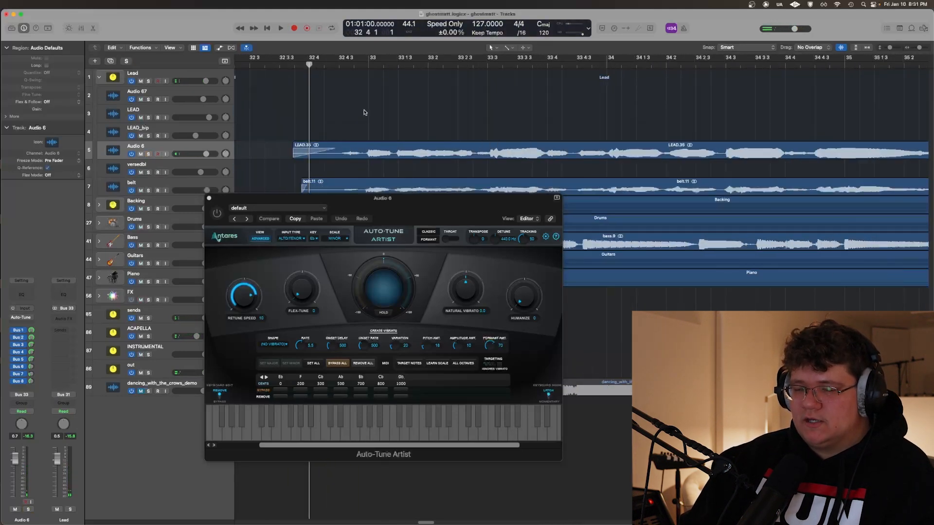
key("space")
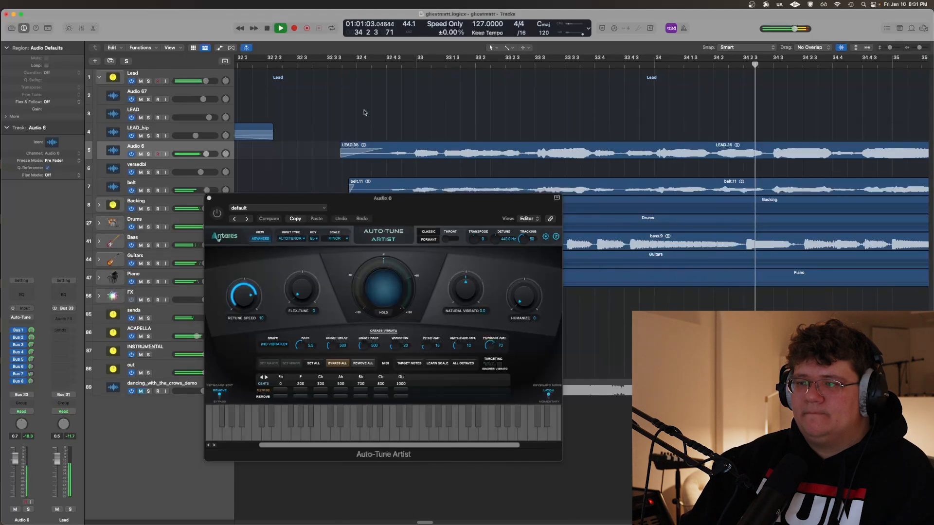
key("super+Left")
key("super+Left")
key("super+Left")
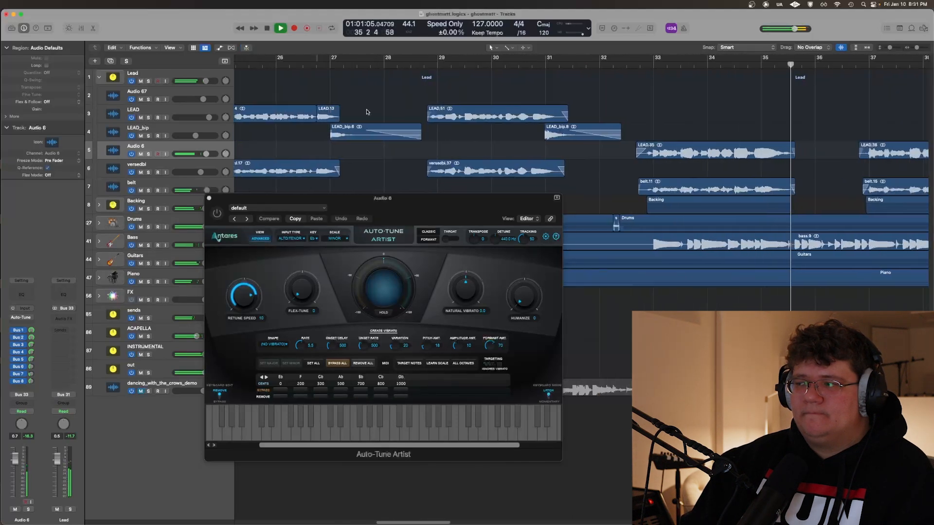
scroll(367, 112, "right", 5)
key("space")
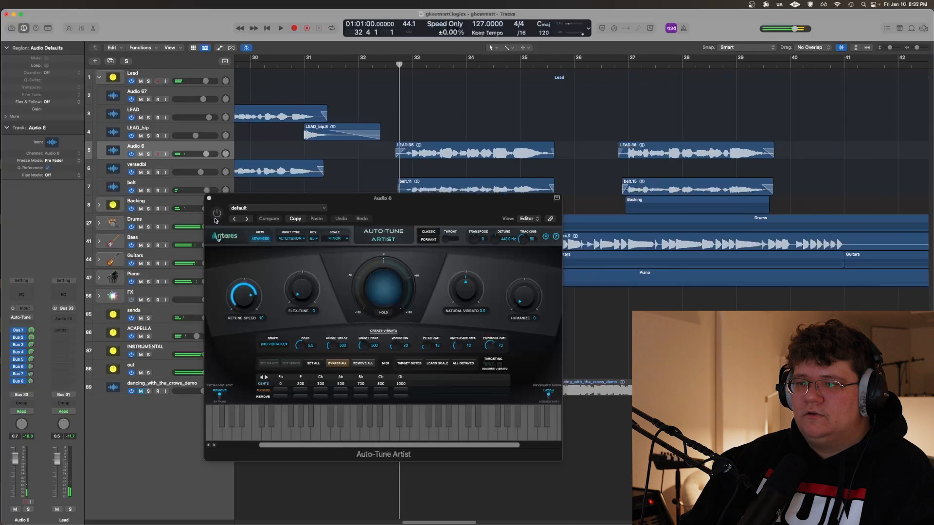
Turn Auto-Tune Artist back on and play the same phrase in the full mix
left_click(217, 214)
key("space")
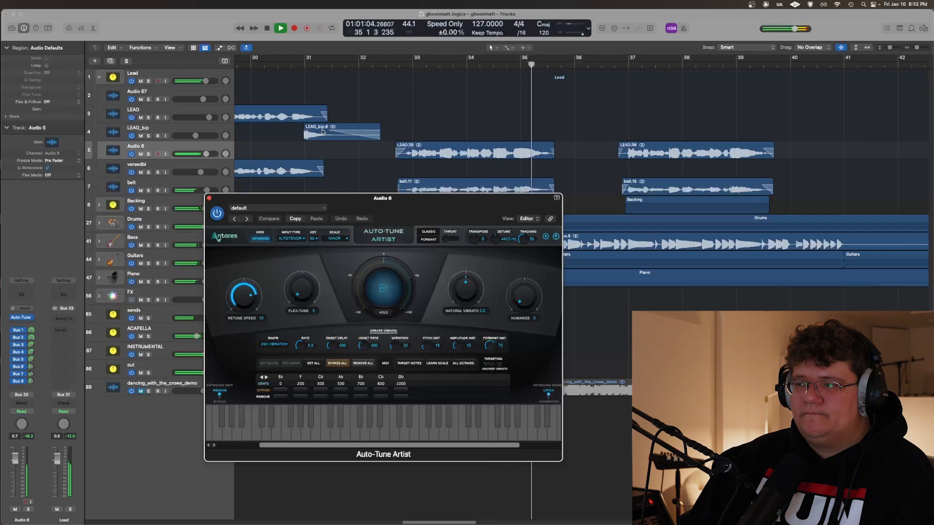
key("space")
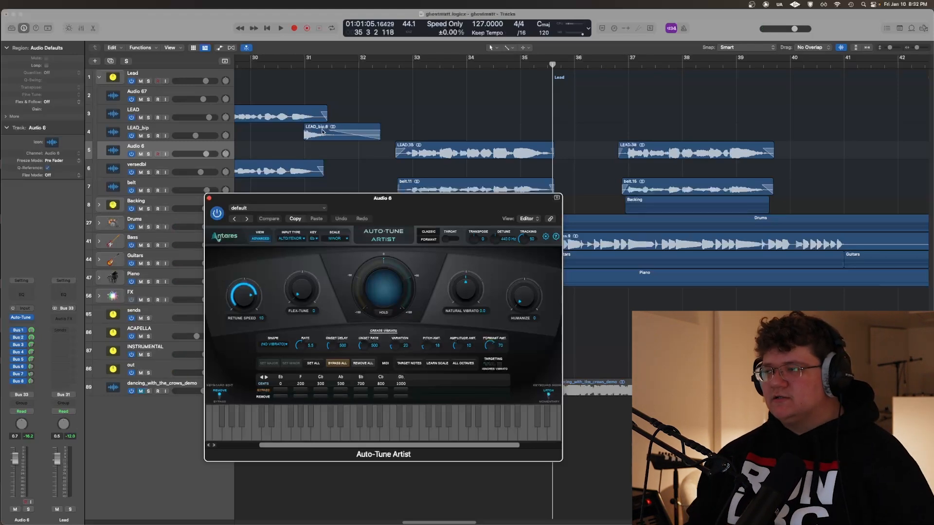
Play the belt track soloed, and expand the Backing stack to show its individual vocal tracks
key("space")
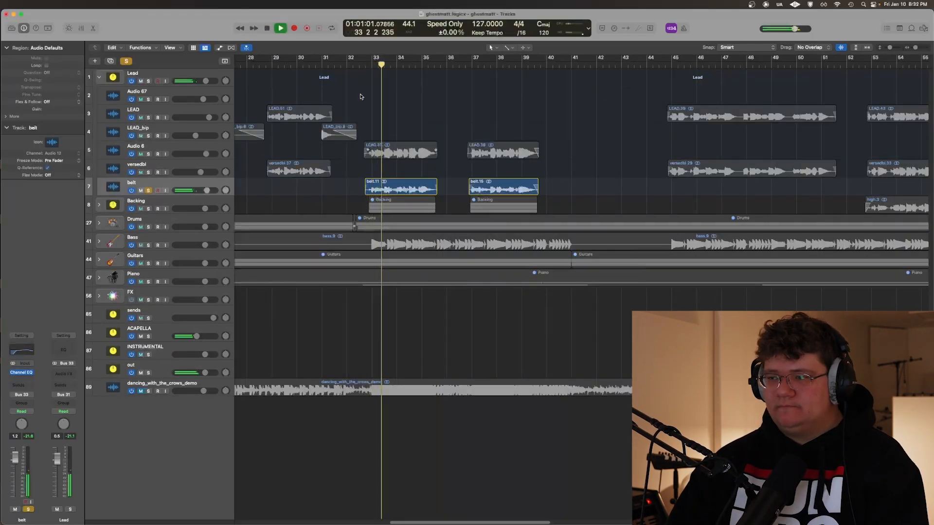
left_click(99, 205)
scroll(199, 341, "down", 5)
key("space")
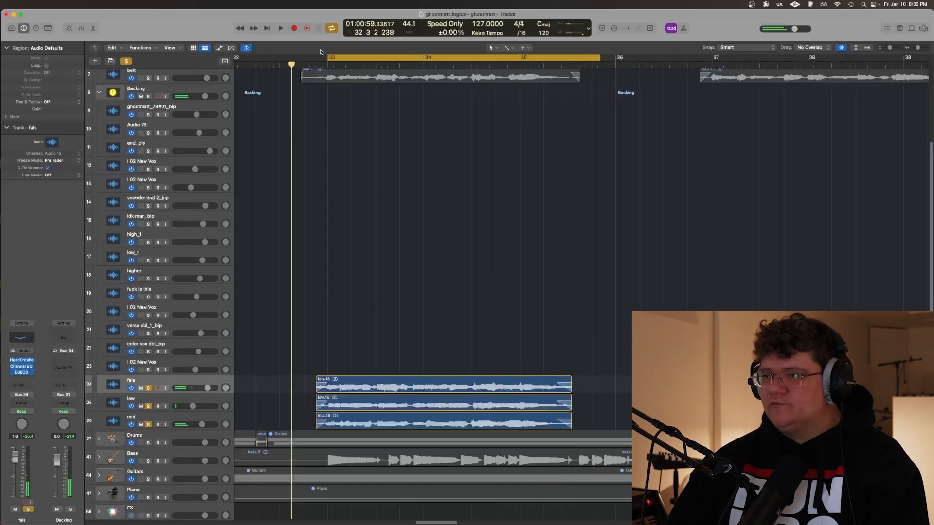
Set a cycle range from about beat 32 4 to bar 36, play fals, low and mid soloed, and clear the solos
left_click_drag(310, 57, 615, 57)
key("space")
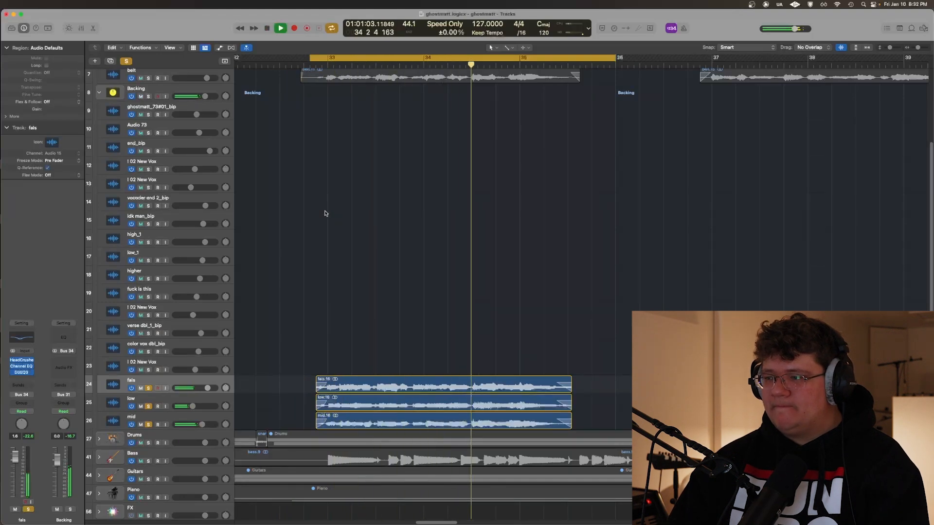
key("space")
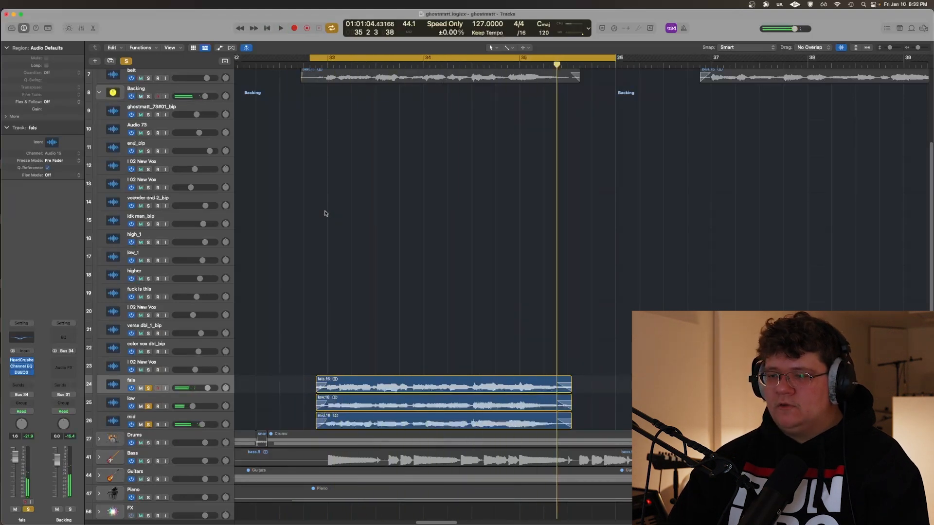
key("ctrl+alt+super+s")
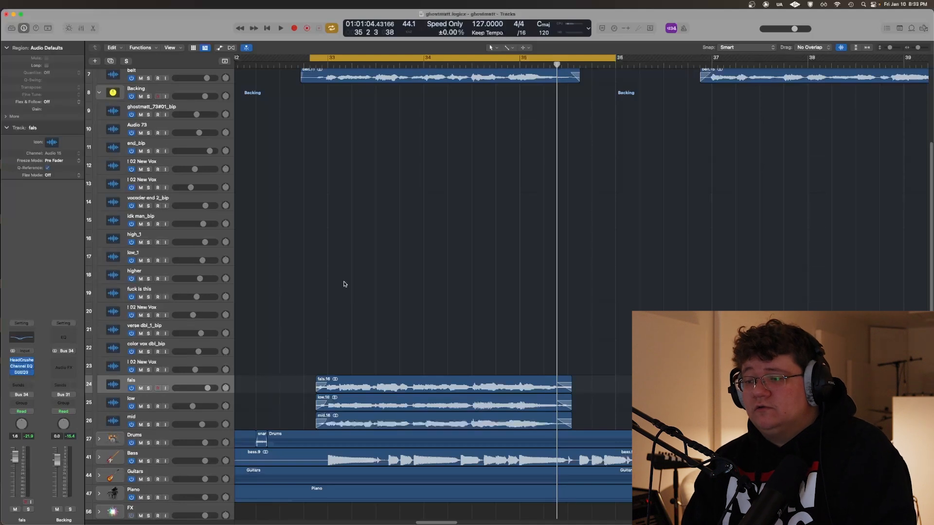
Solo the fals track and play it within the cycle range
key("s")
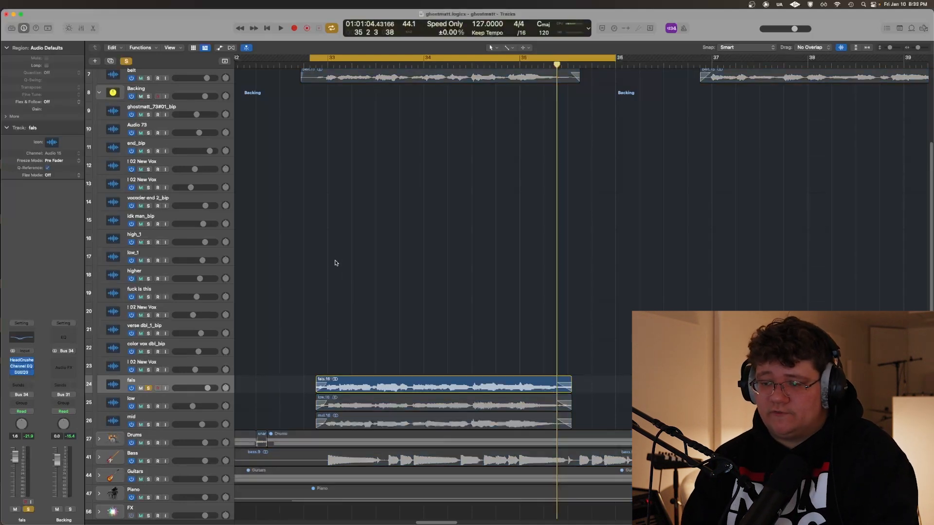
key("space")
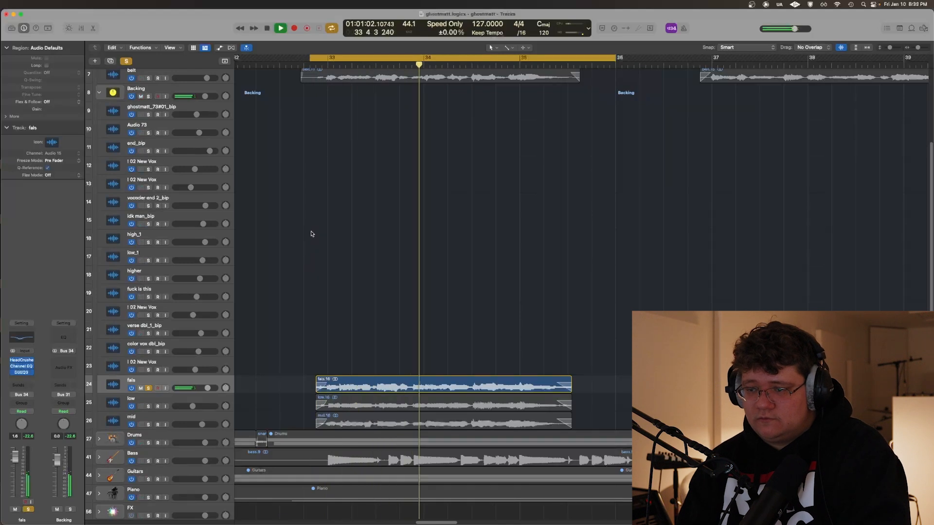
key("space")
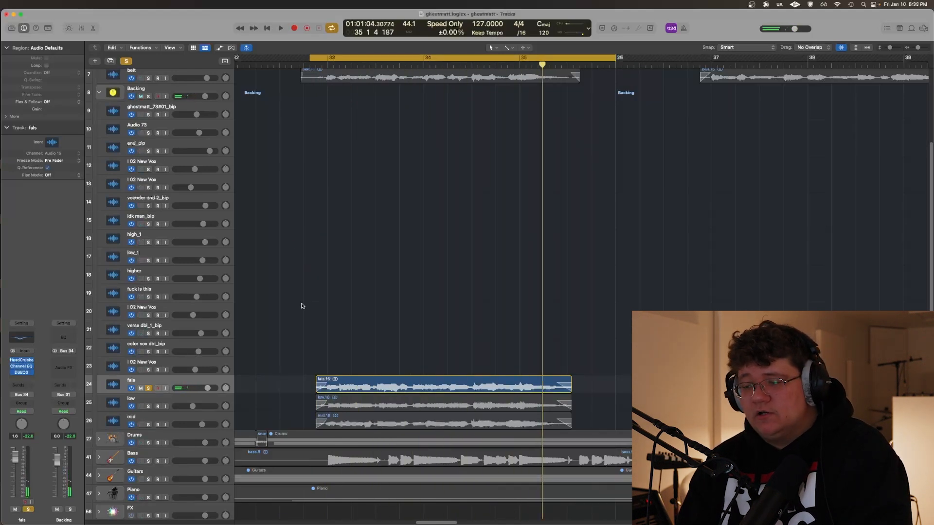
Inspect the HeadCrusher and Channel EQ plug-ins on the fals track and close each one
left_click(21, 363)
left_click_drag(181, 106, 268, 237)
key("super+w")
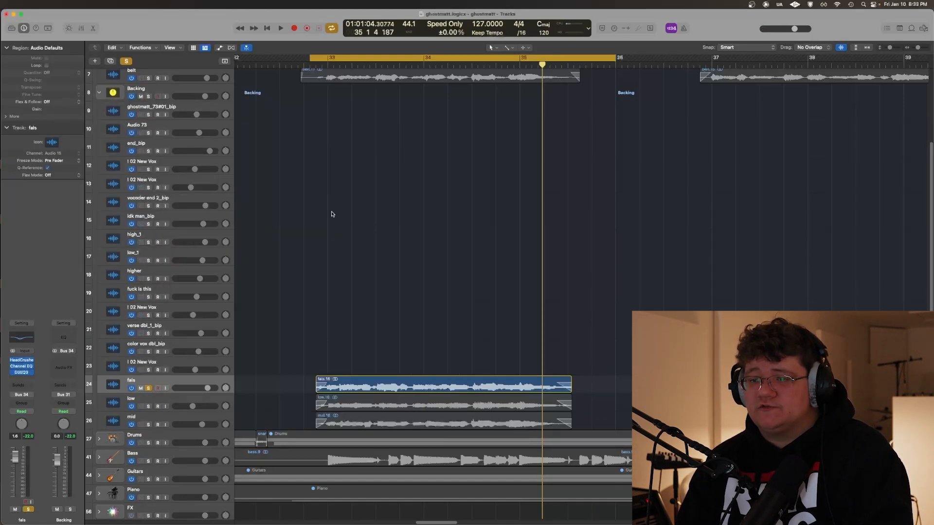
left_click(21, 366)
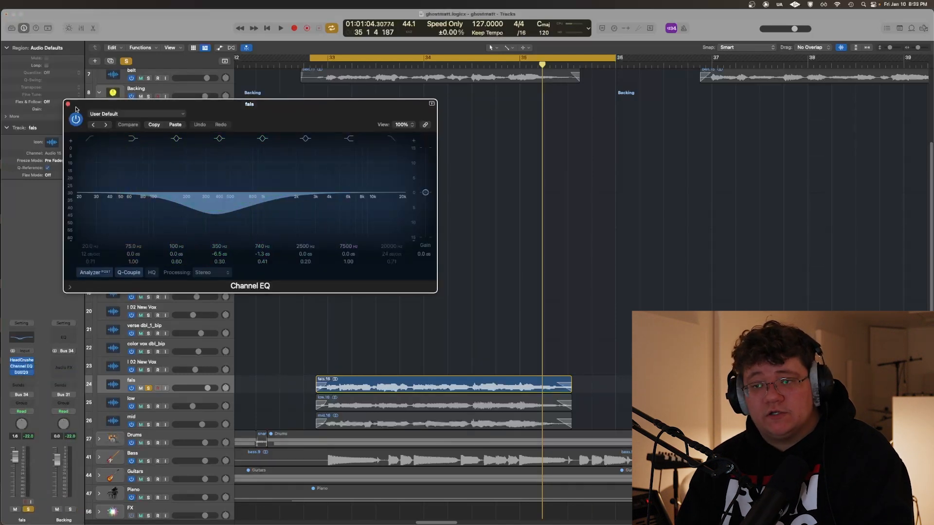
left_click(69, 104)
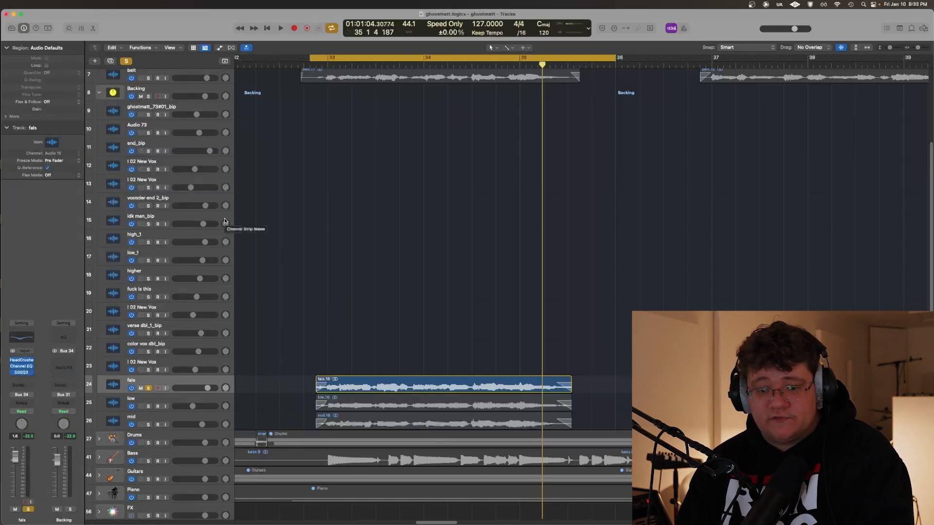
Open DSEQ3 on the fals track and play the cycle range, switching from delta listening to the normal processed signal
left_click(22, 372)
left_click_drag(262, 120, 279, 147)
left_click(299, 175)
key("space")
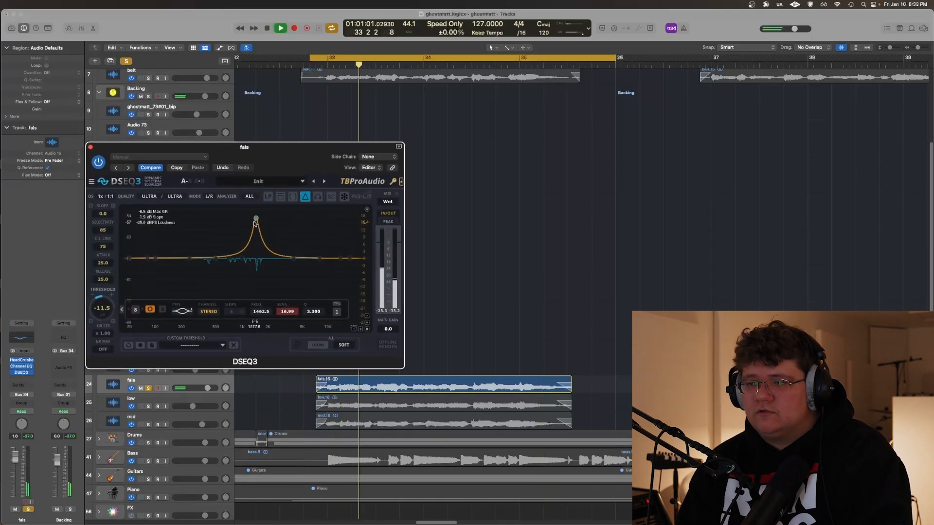
left_click(305, 197)
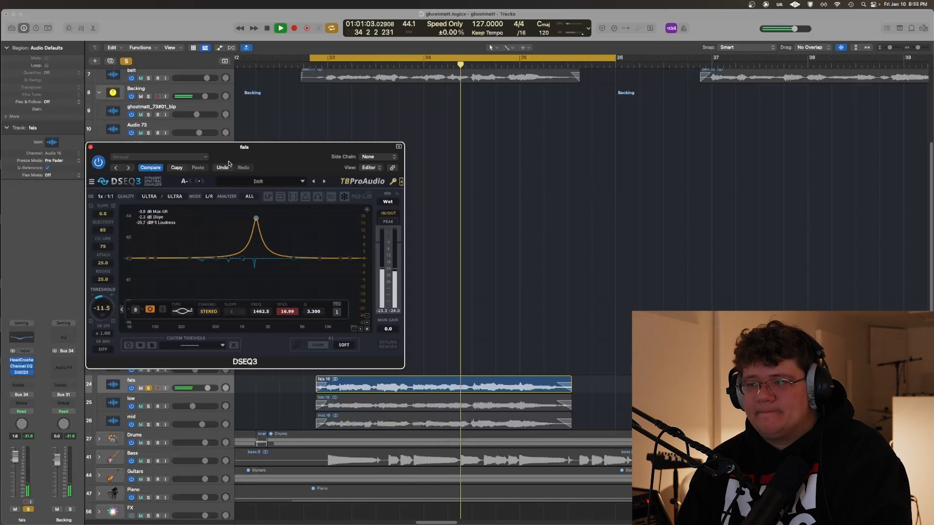
key("space")
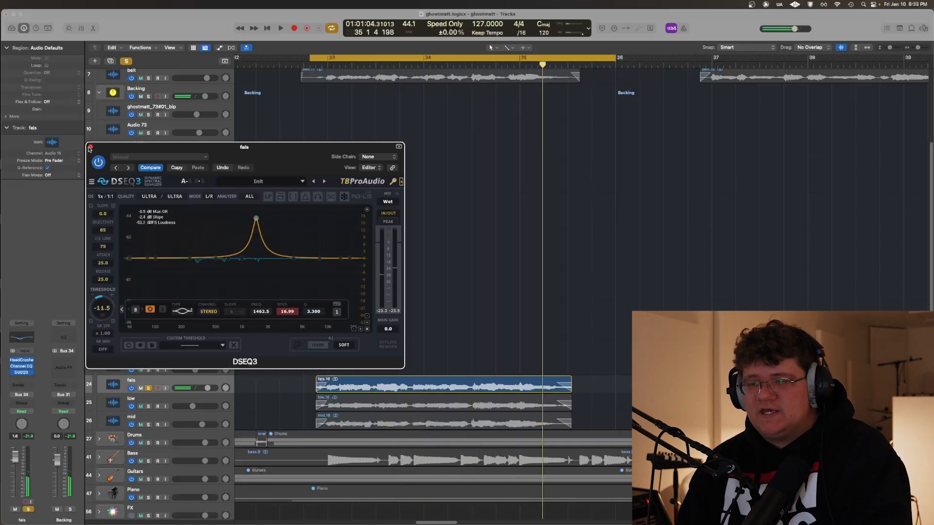
Close DSEQ3 on the fals track, play the low track soloed within the cycle range, and clear its solo
left_click(90, 147)
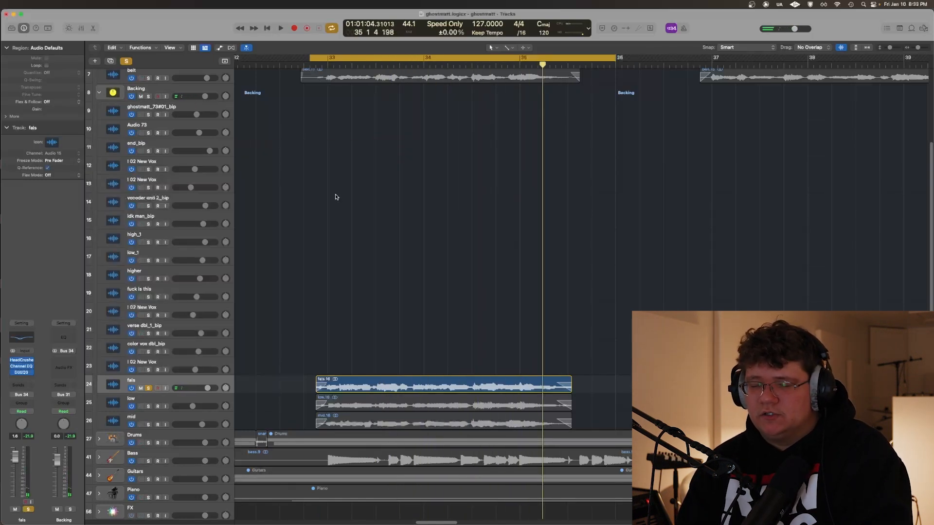
key("space")
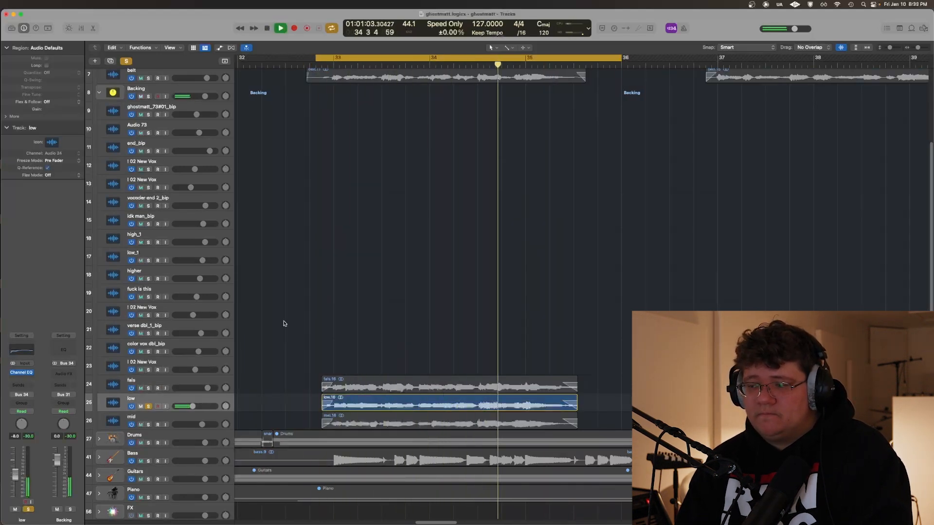
key("space")
key("super+a")
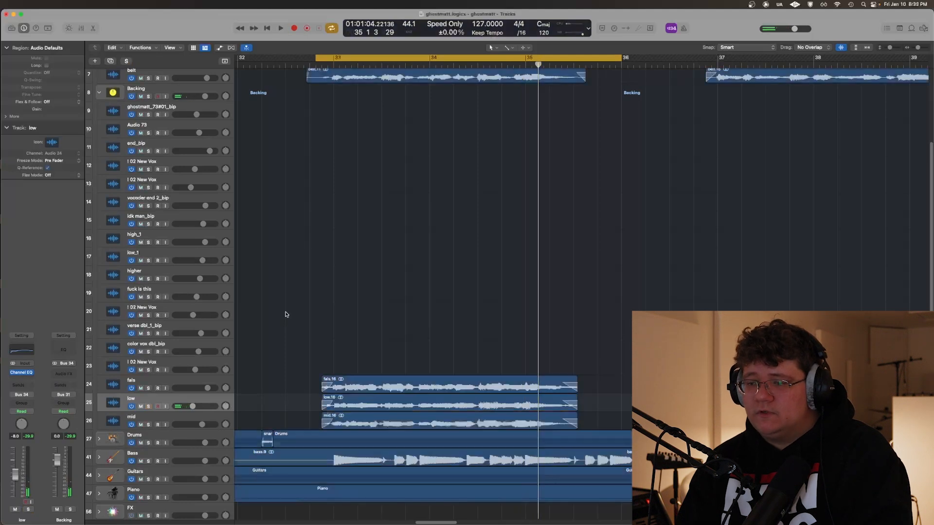
Solo the mid track, play it within the cycle range, and clear its solo
left_click(184, 417)
key("s")
key("space")
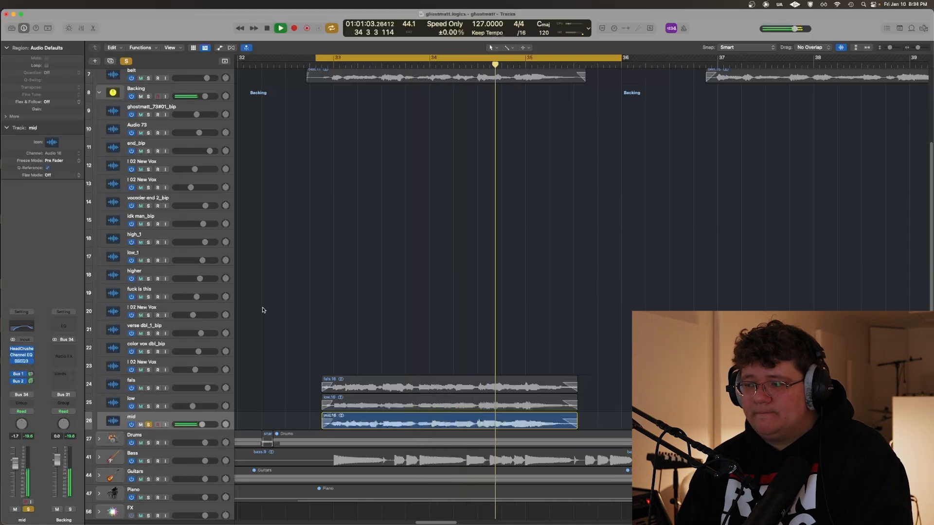
key("space")
key("s")
Toggle solo on and off for the low track, play the start of the mid track soloed again, and clear the solo
key("Up")
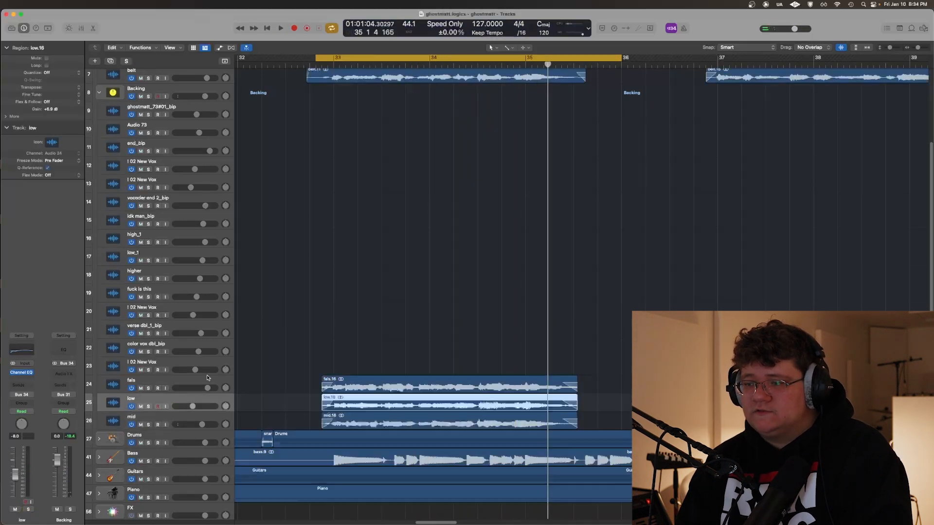
key("s")
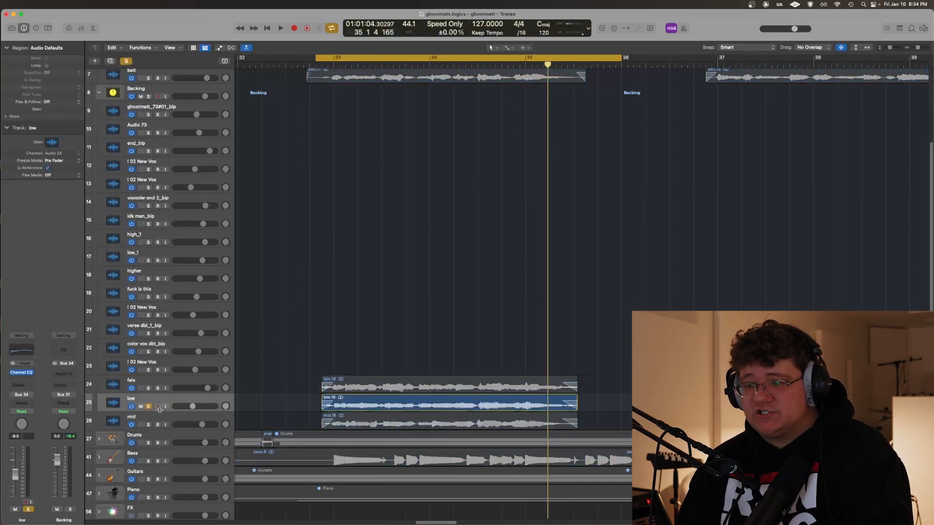
key("s")
key("Down")
key("s")
key("space")
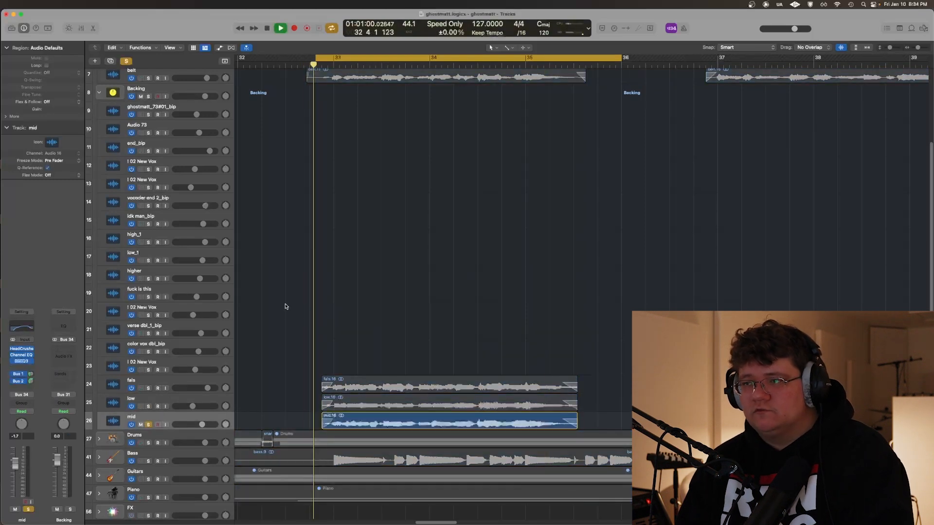
key("space")
key("s")
Inspect the HeadCrusher, Channel EQ and DSEQ3 plug-ins on the mid track, closing each one
left_click(21, 348)
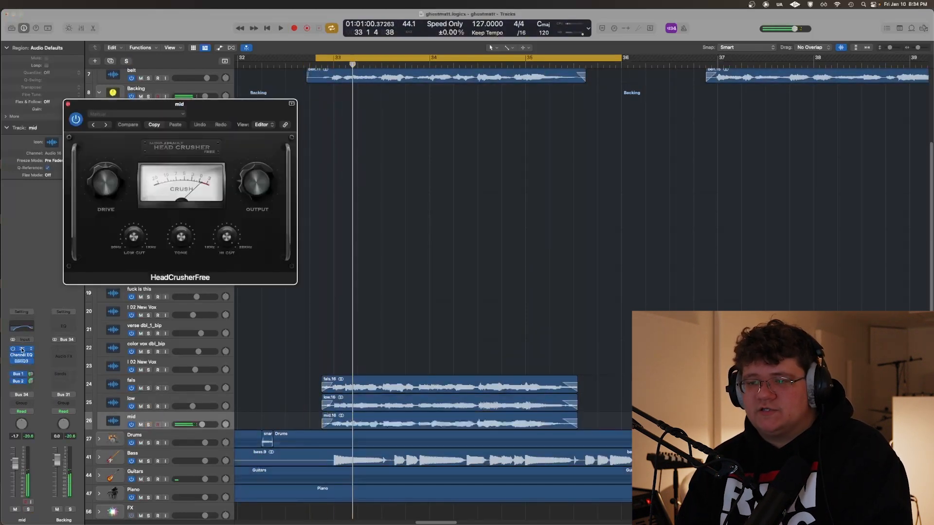
left_click(21, 349)
left_click(23, 356)
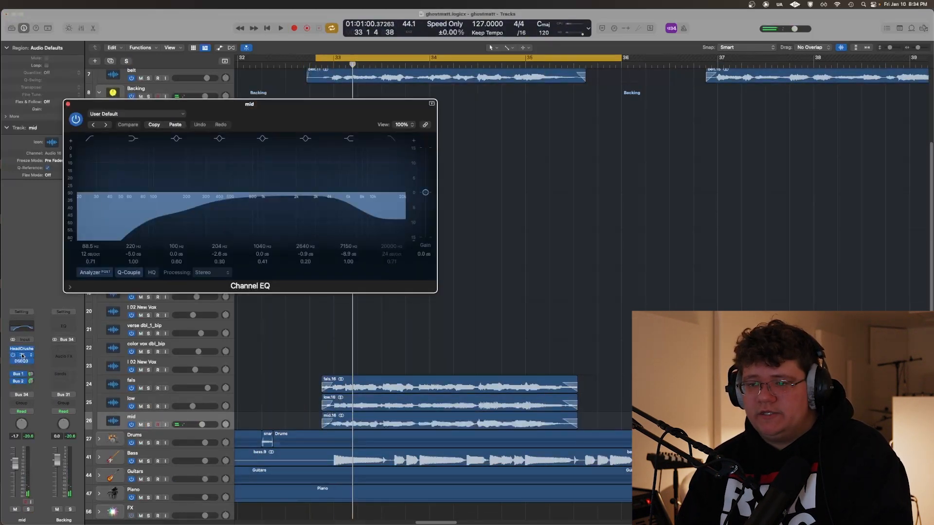
left_click(21, 355)
left_click(24, 361)
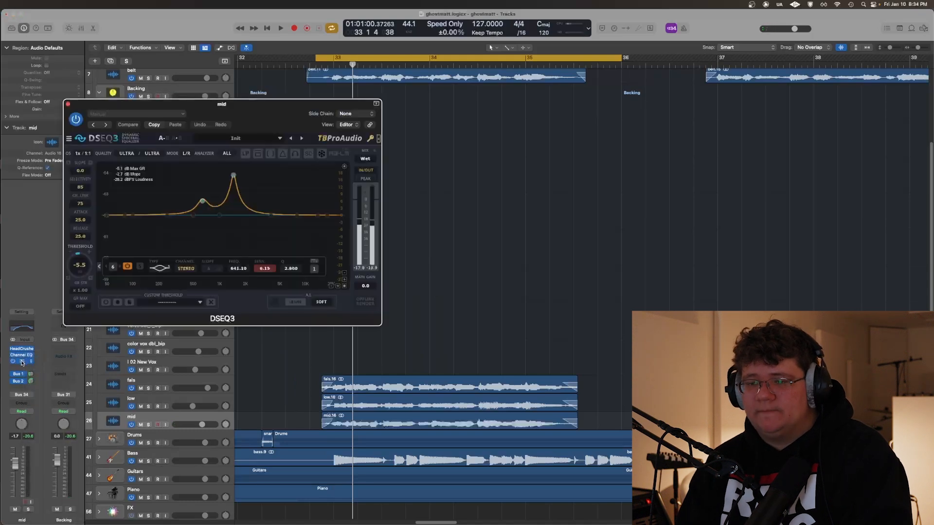
left_click(21, 361)
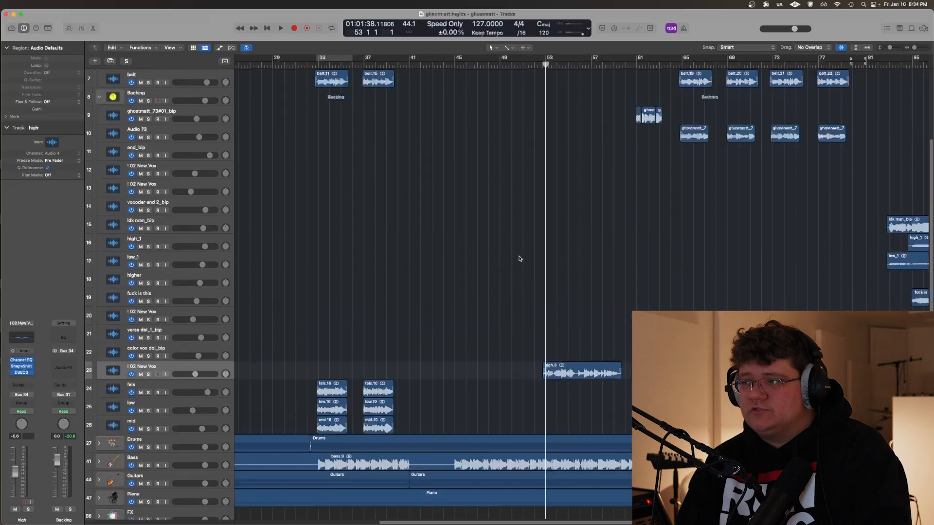
Play the full mix from about bar 53 with cycling off, where the high vocal on track 23 enters
key("space")
scroll(522, 263, "up", 3)
scroll(514, 264, "right", 5)
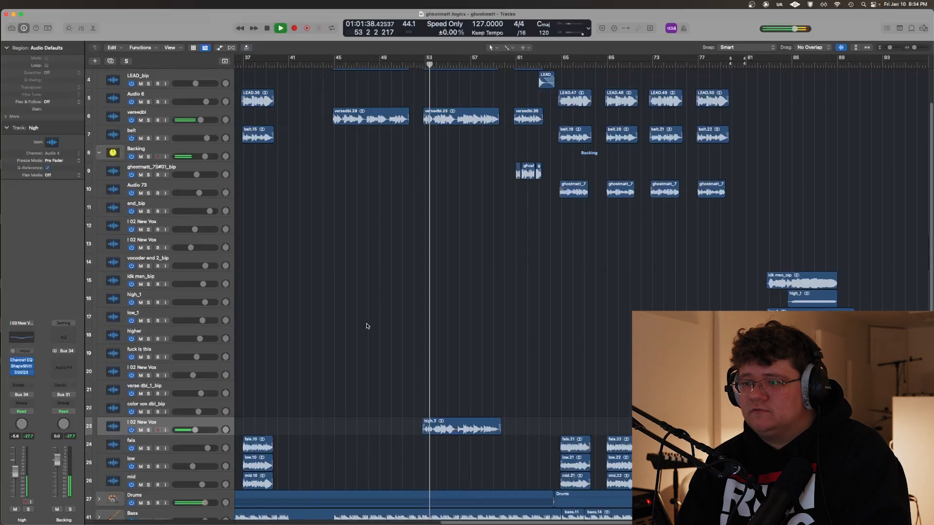
scroll(367, 326, "up", 3)
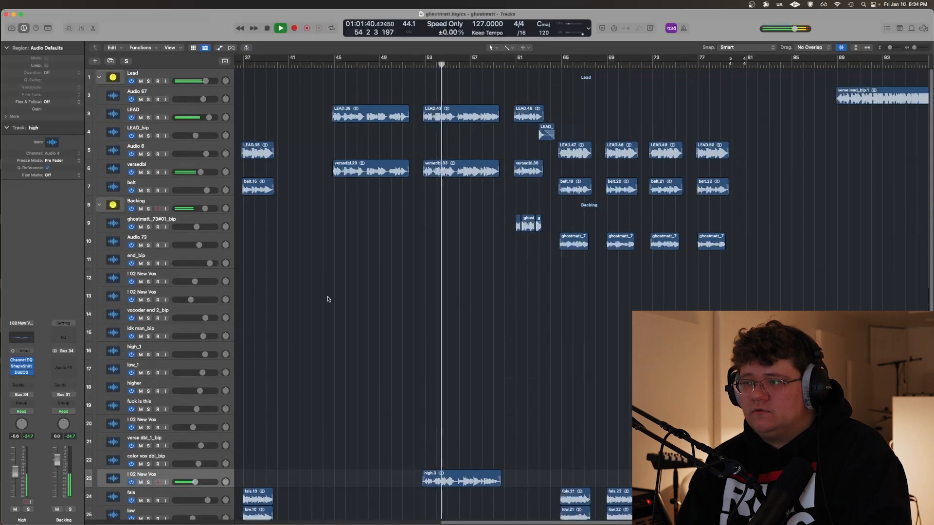
Solo the high vocal on track 23, play its region from about bar 53, and stop playback
key("space")
key("s")
scroll(500, 301, "right", 5)
left_click(362, 378)
key("space")
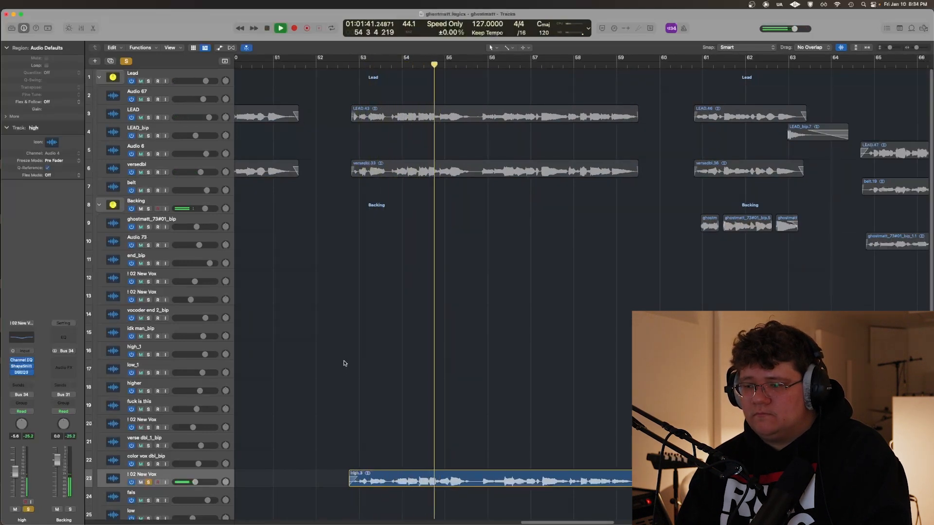
key("space")
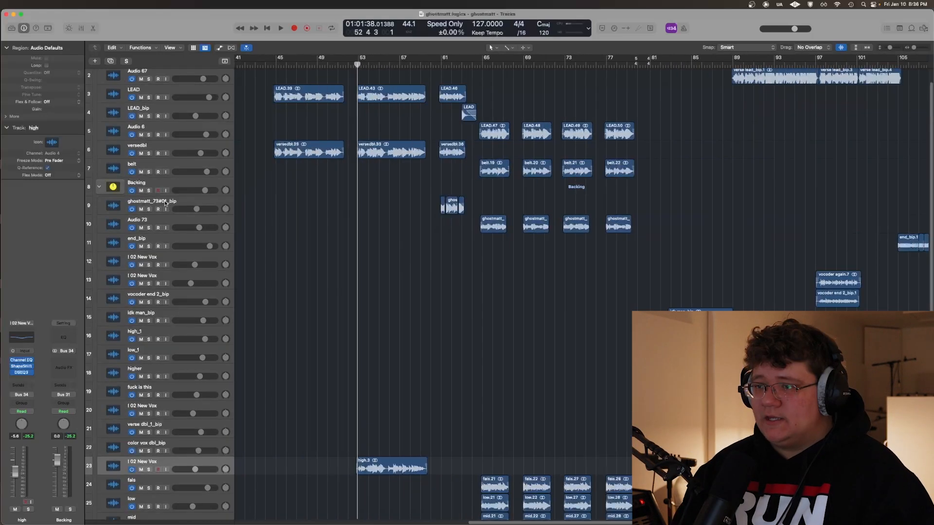
Play the ghostmatt_73#01_bip backing track from about bar 61, first in the full mix and again soloed
left_click(169, 202)
left_click(435, 177)
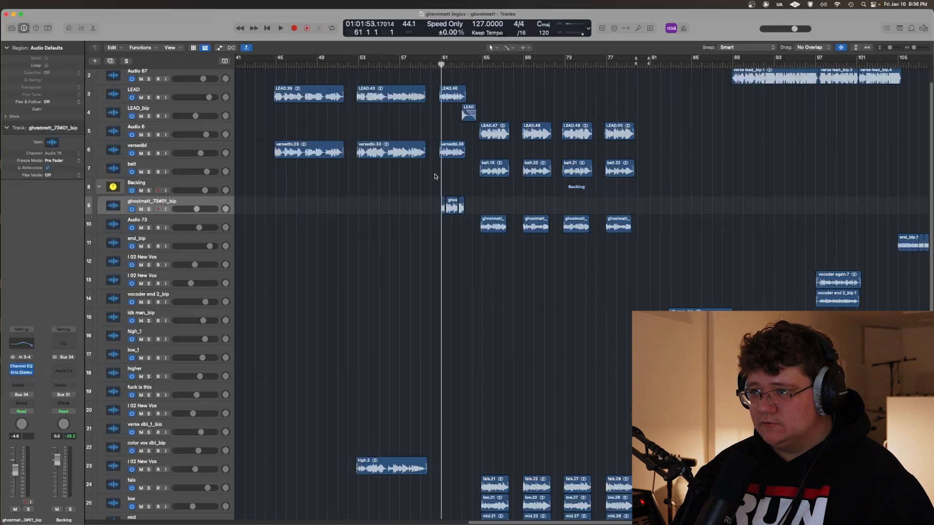
key("space")
scroll(407, 175, "up", 3)
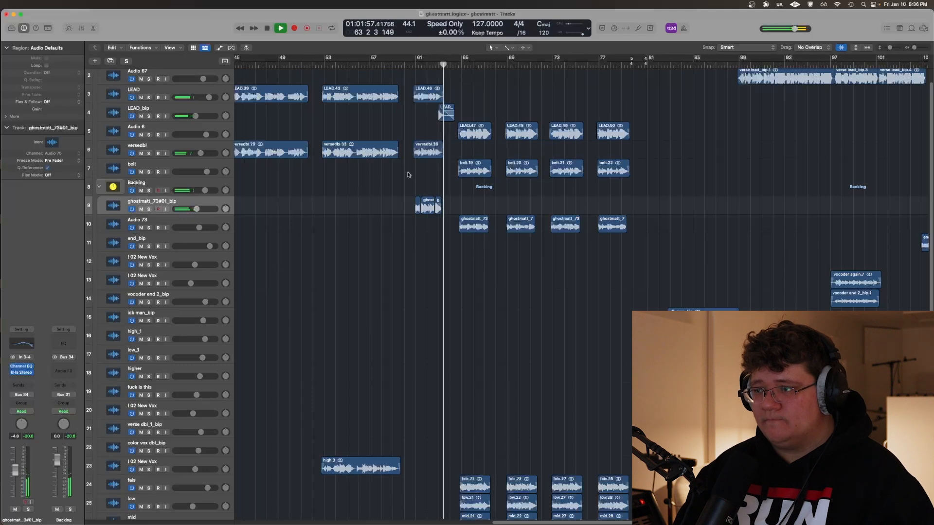
scroll(417, 171, "up", 5)
key("space")
left_click(312, 174)
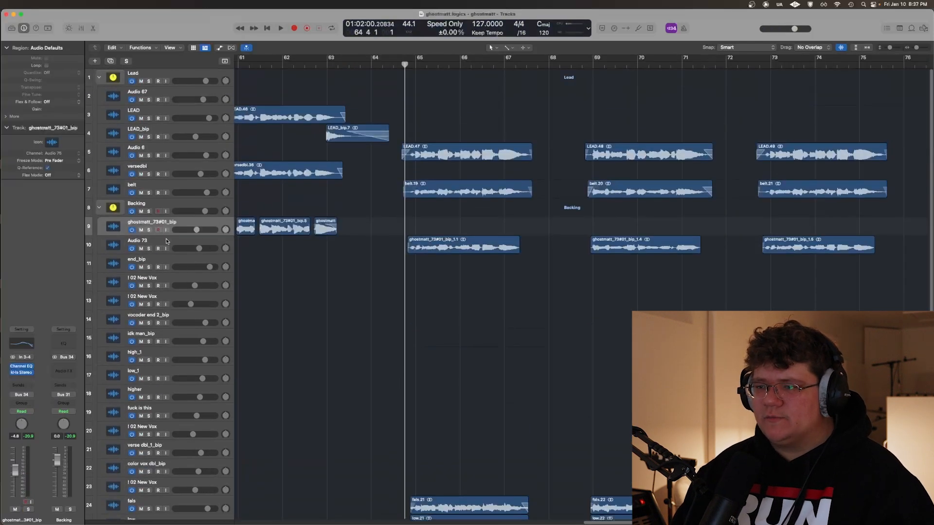
Solo the Audio 73 backing track and play it from about bar 65
left_click(166, 242)
scroll(317, 238, "right", 5)
scroll(293, 226, "left", 2)
left_click(294, 227)
key("s")
key("space")
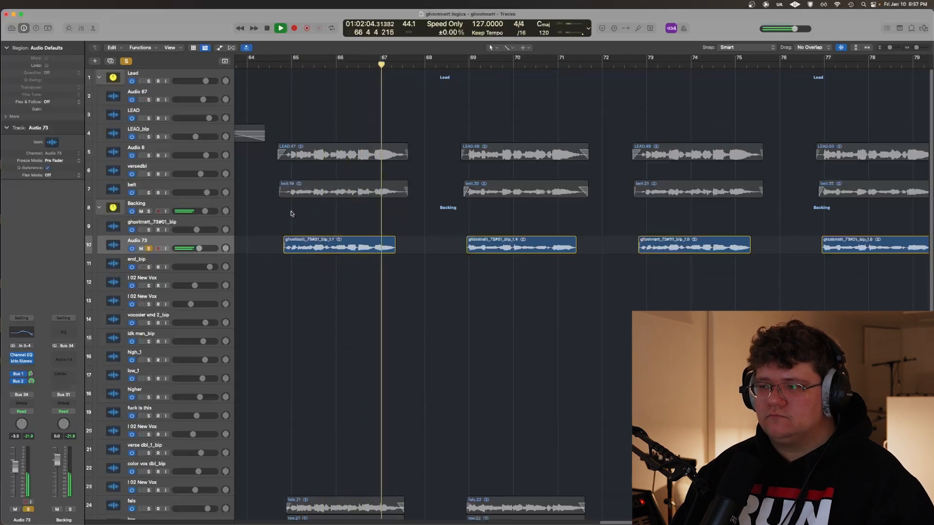
Clear the Audio 73 solo, replay from about bar 65, and compare the Backing stack soloed with the full mix
key("s")
left_click(281, 210)
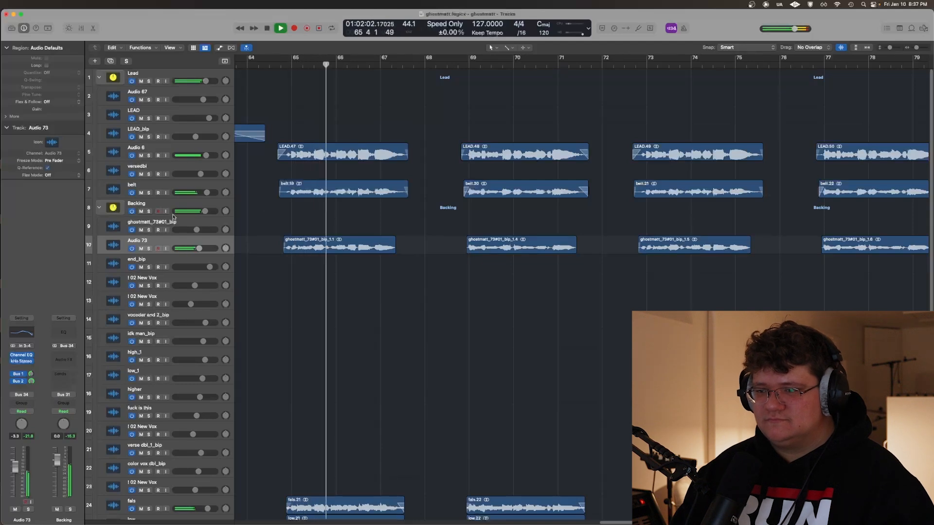
left_click(149, 211)
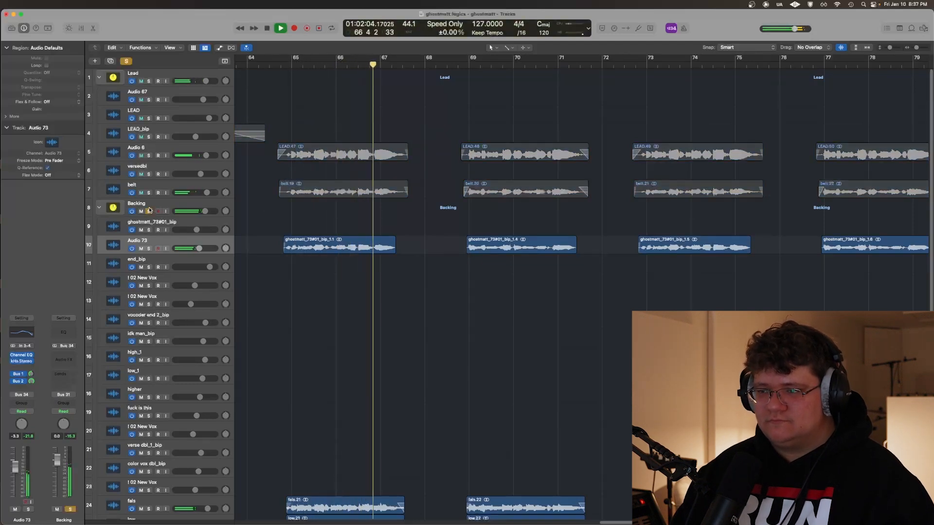
left_click(149, 211)
left_click(322, 223, "ctrl+alt")
Look over the remaining backing vocal regions and the instrument stacks from about bar 66 to bar 89
scroll(340, 224, "right", 1)
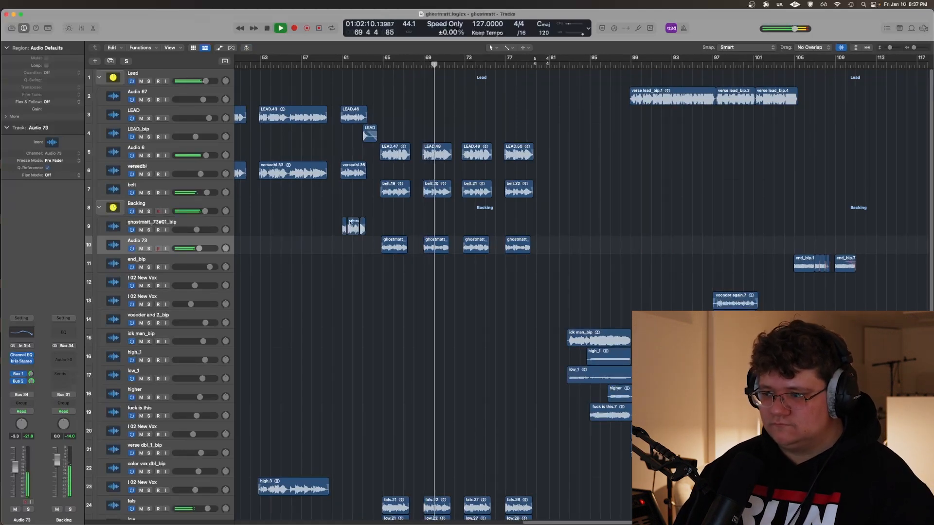
key("super+Right")
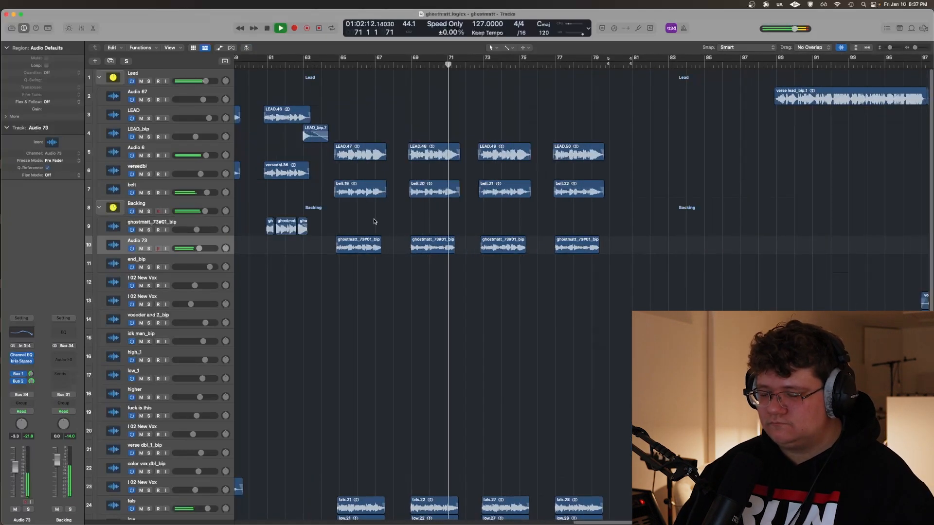
key("super+Right")
scroll(375, 222, "right", 3)
scroll(340, 241, "down", 10)
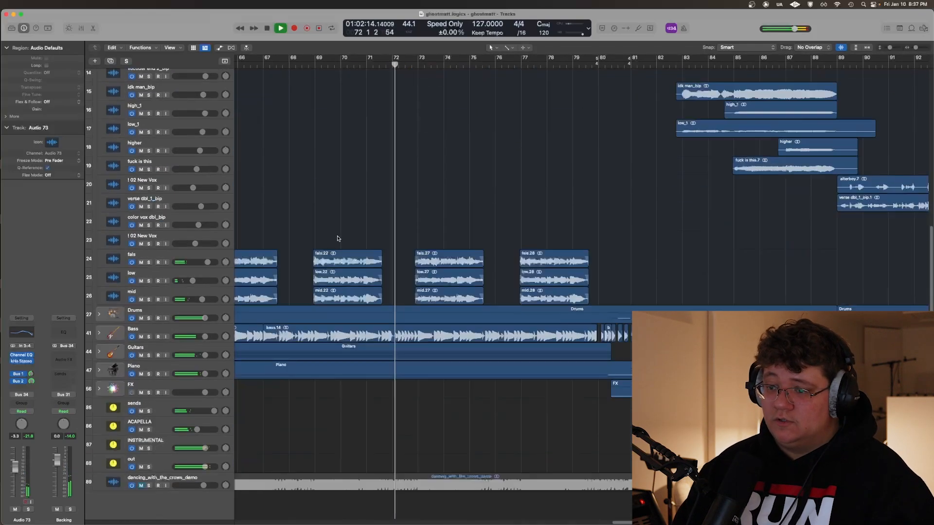
scroll(339, 239, "down", 1)
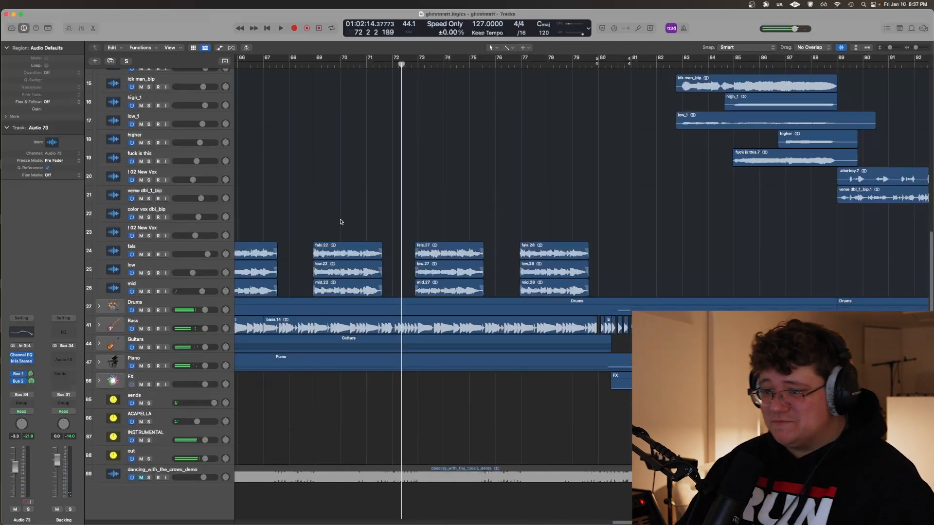
scroll(340, 222, "up", 10)
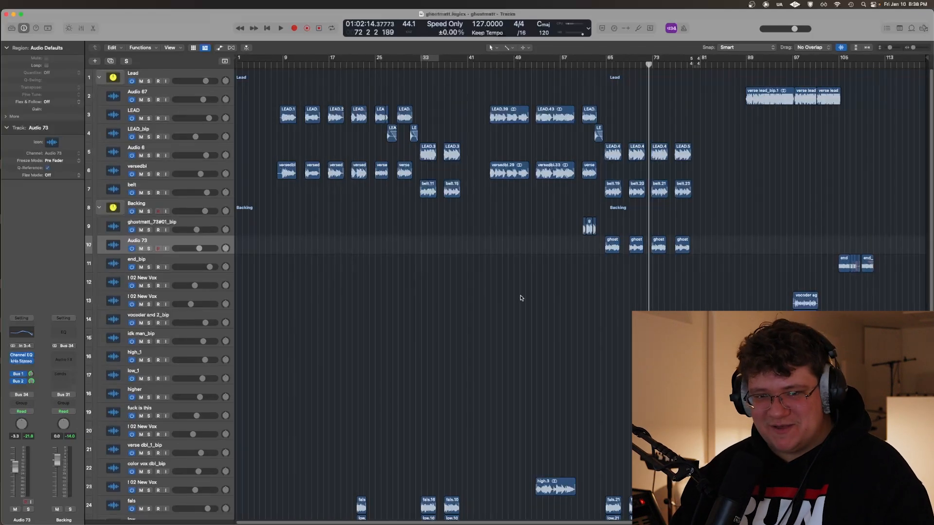
key("super+Right")
key("super+Right")
key("super+Right")
key("super+Right")
key("super+Right")
key("super+Right")
scroll(625, 305, "right", 8)
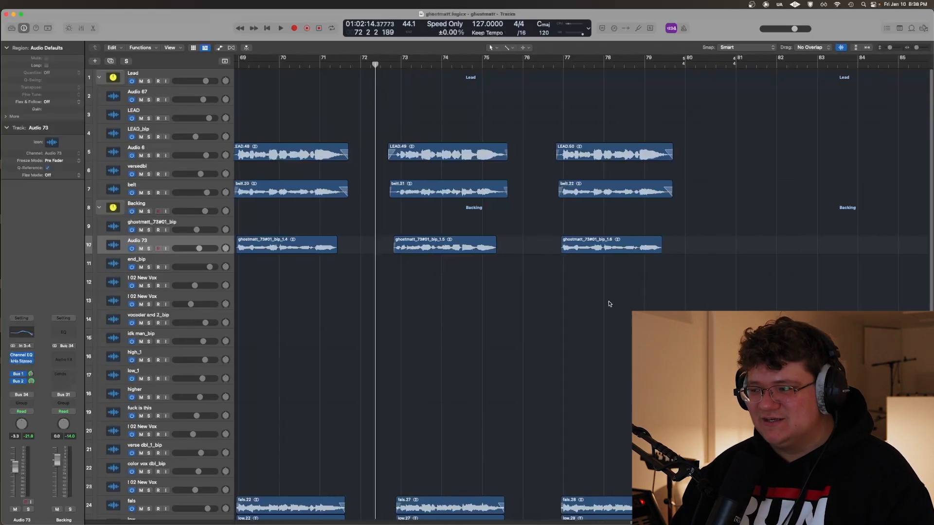
Place the playhead at about beat 76 4 and play the full mix into the section after bar 80
left_click(521, 277)
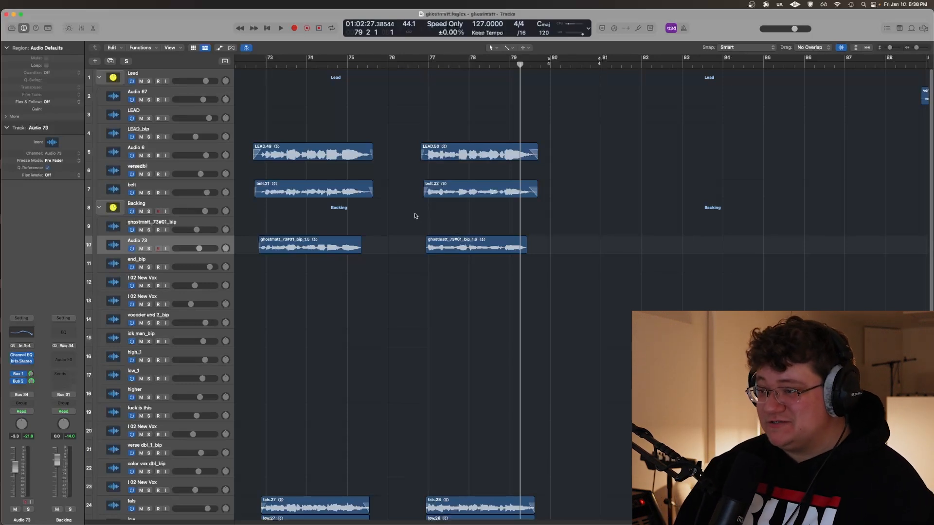
left_click(421, 128)
scroll(419, 146, "down", 10)
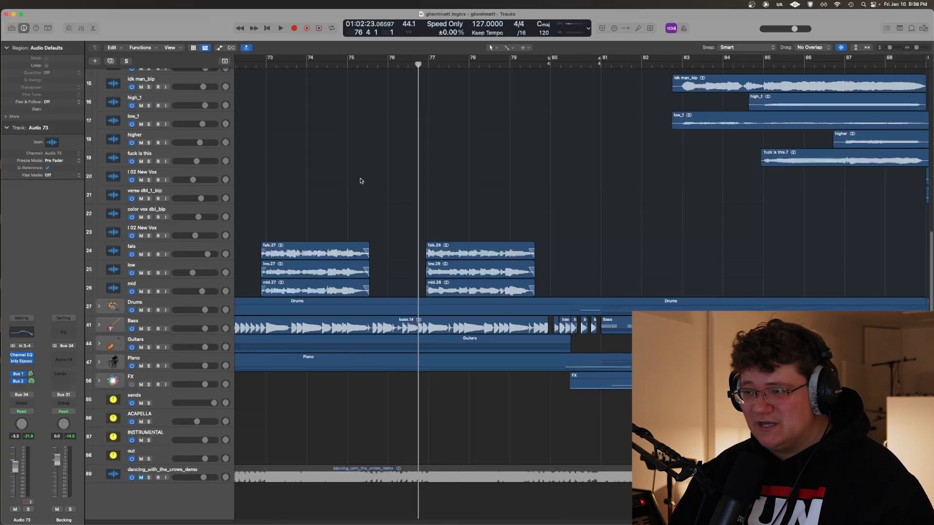
scroll(360, 181, "right", 3)
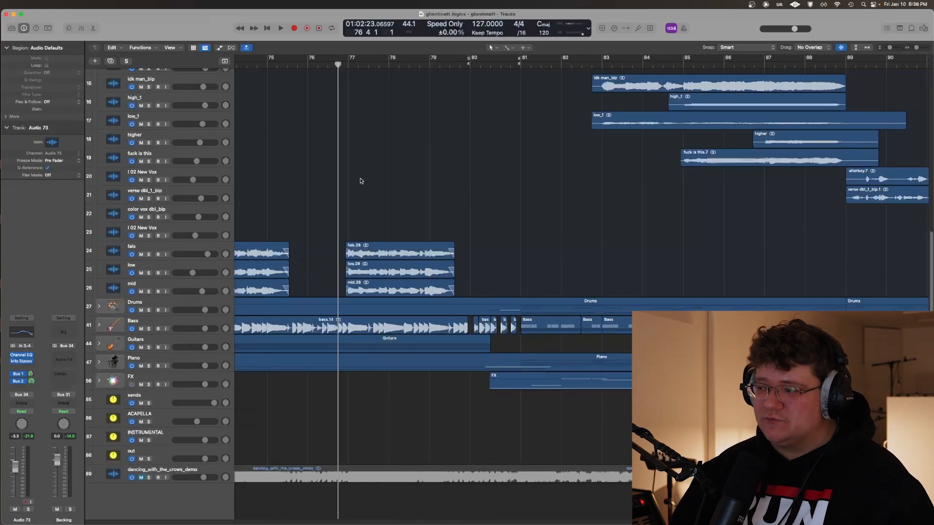
scroll(360, 181, "right", 3)
key("space")
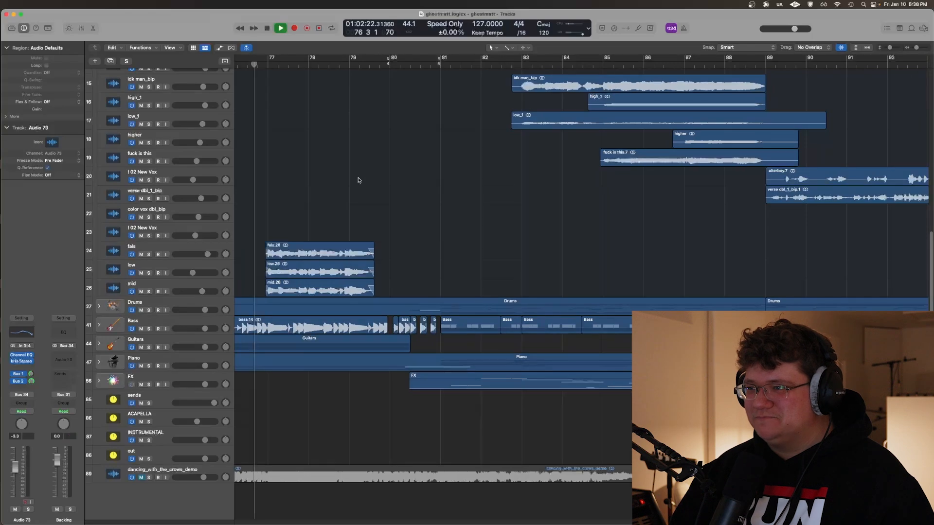
scroll(358, 180, "right", 3)
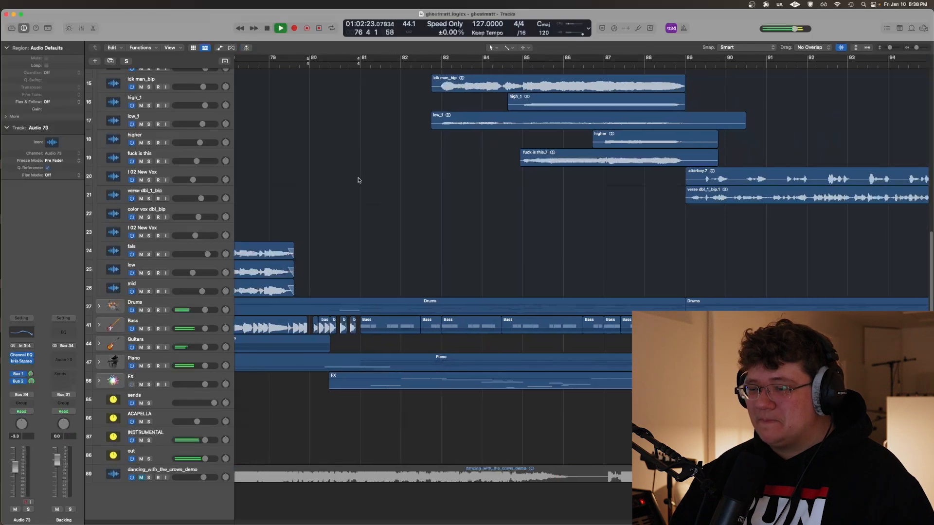
Expand the Drums, Bass, Guitars and Piano track stacks while the mix plays on to about bar 90
left_click(99, 306, "alt")
scroll(524, 296, "left", 5)
scroll(525, 296, "down", 6)
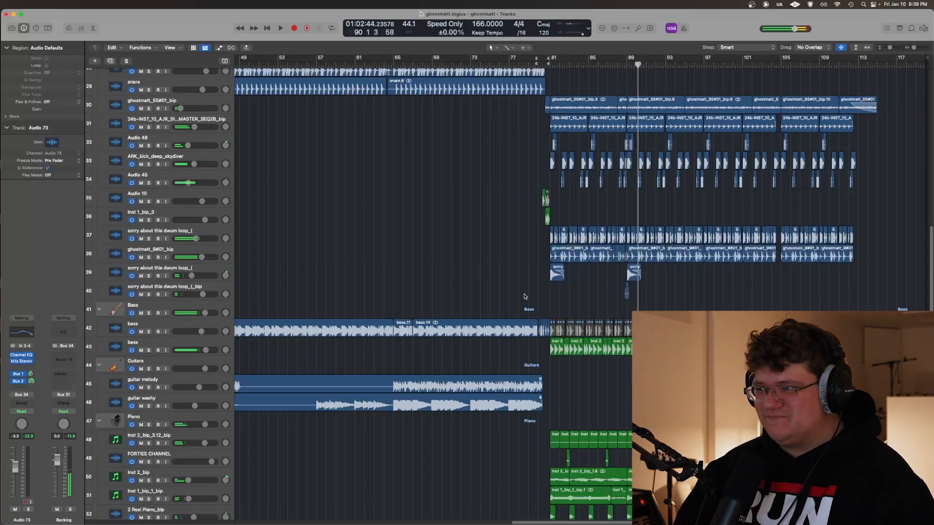
Solo the Drums stack and play it from about beat 79 4 into bar 83
key("super+Right")
key("super+Right")
key("super+Right")
key("super+Right")
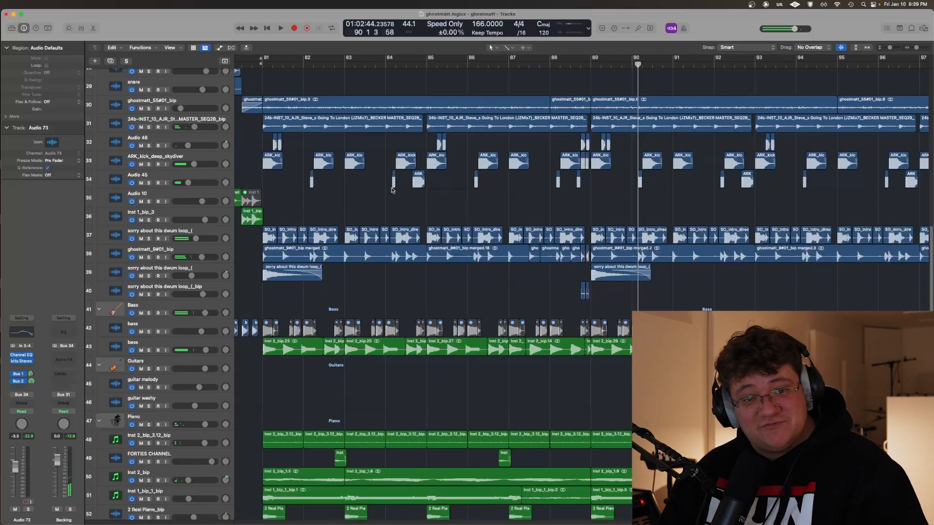
scroll(393, 190, "left", 3)
left_click(281, 153)
scroll(284, 152, "up", 4)
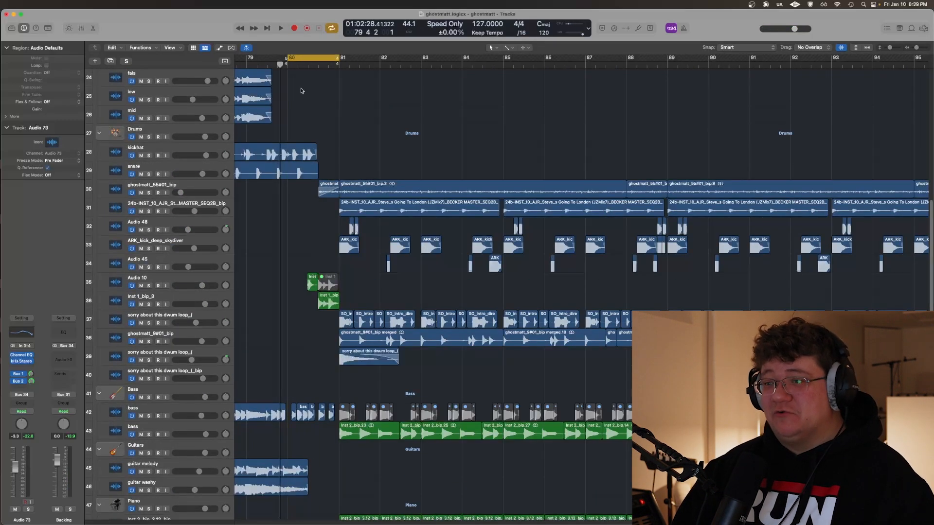
scroll(320, 140, "up", 5)
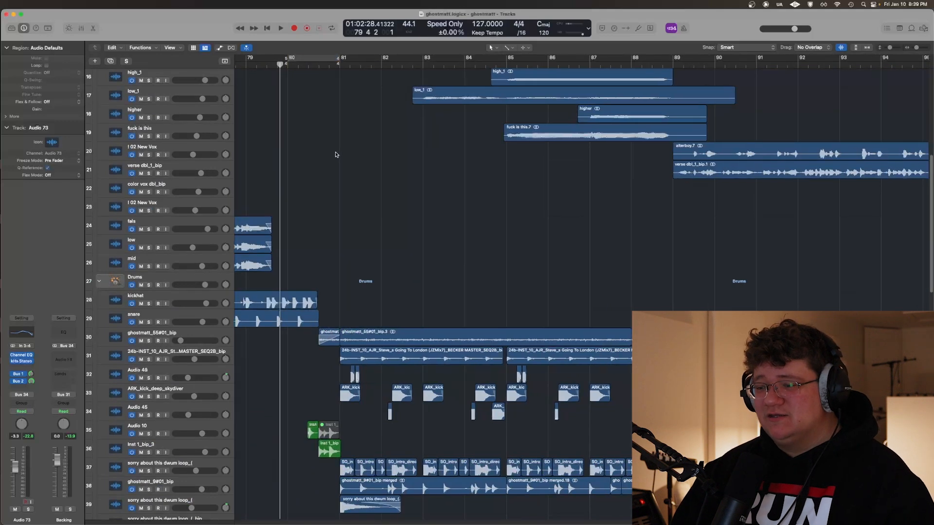
key("super+Right")
key("super+Right")
left_click(149, 285)
key("space")
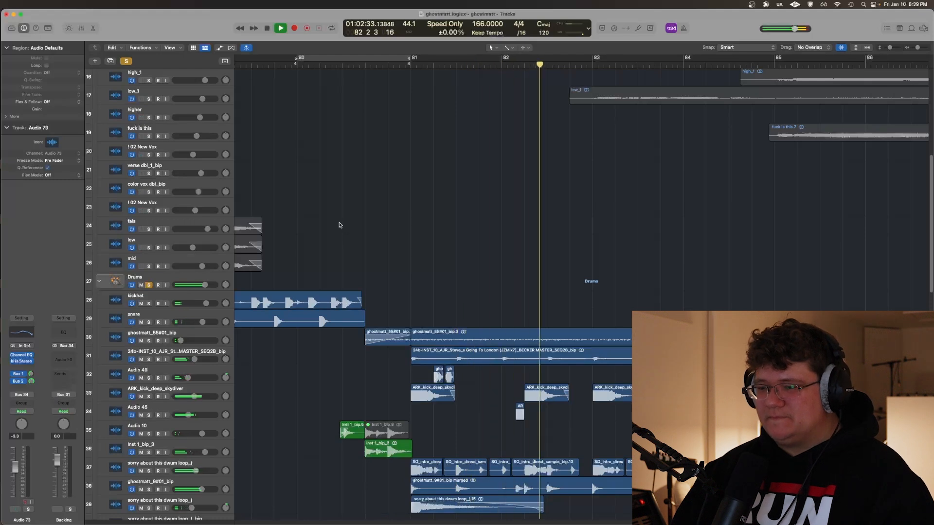
key("space")
scroll(341, 221, "right", 3)
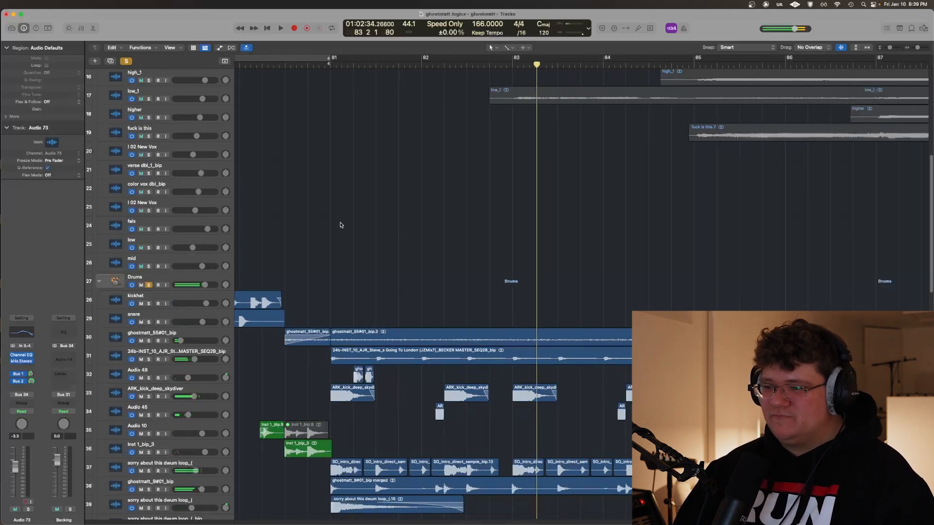
Solo the ghostmatt_55#01_bip track in place of the Drums stack and play it from just before bar 81
scroll(317, 212, "down", 3)
key("ctrl+alt+super+s")
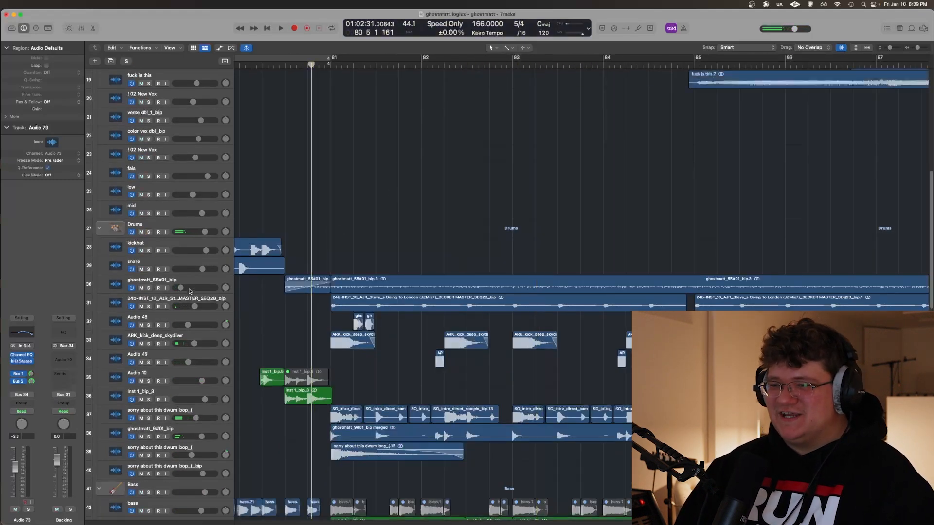
left_click(183, 280)
scroll(391, 201, "right", 2)
key("ctrl+s")
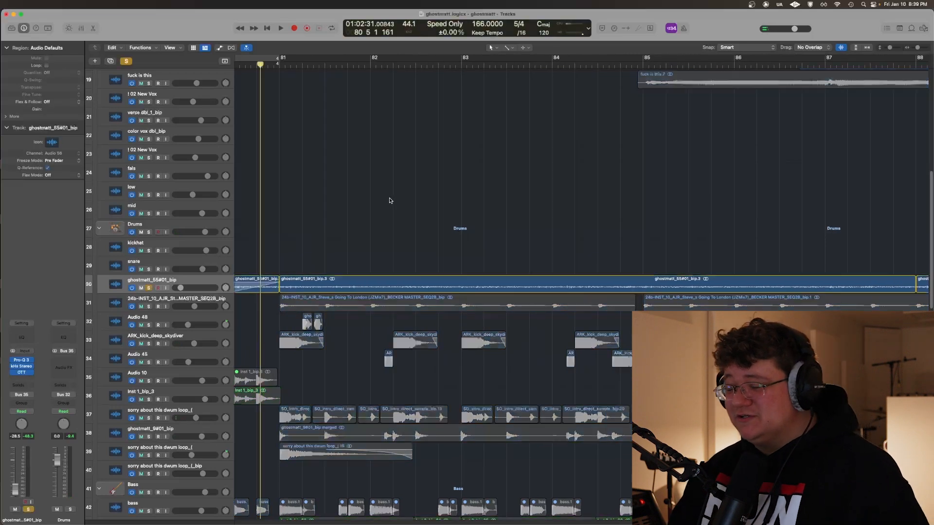
scroll(389, 201, "left", 3)
key("space")
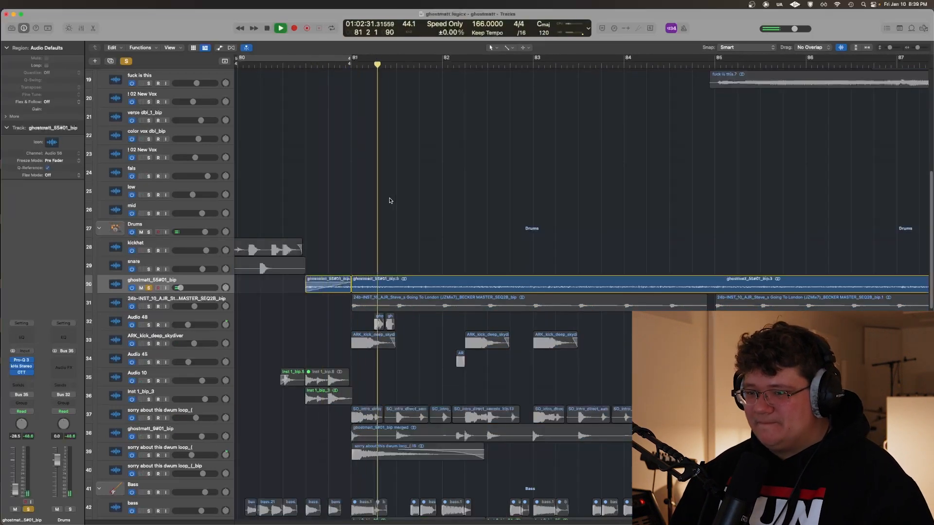
key("space")
left_click(351, 161)
key("s")
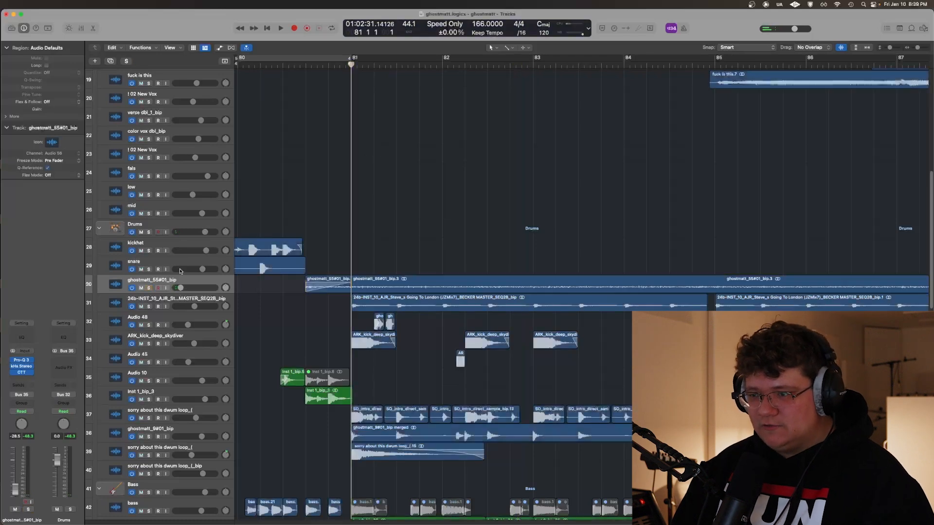
Compare the soloed ghostmatt_55#01_bip track with its Pro-Q 3 equalizer bypassed and enabled, playing from bar 81
key("space")
left_click(19, 360)
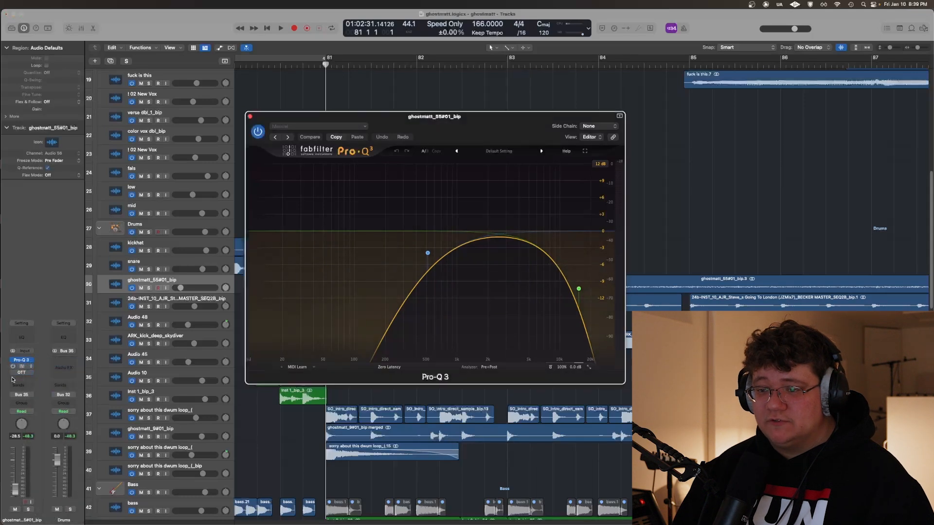
key("s")
left_click_drag(343, 128, 440, 130)
key("space")
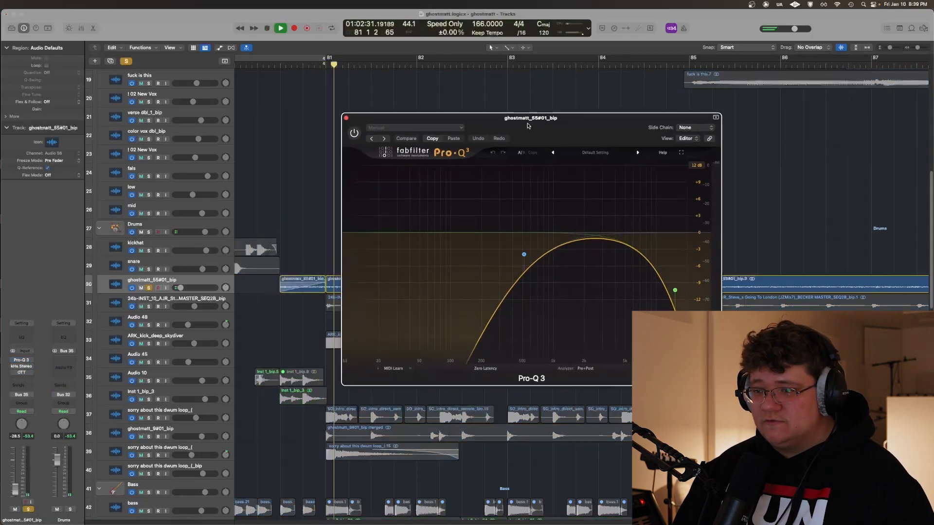
left_click(354, 133)
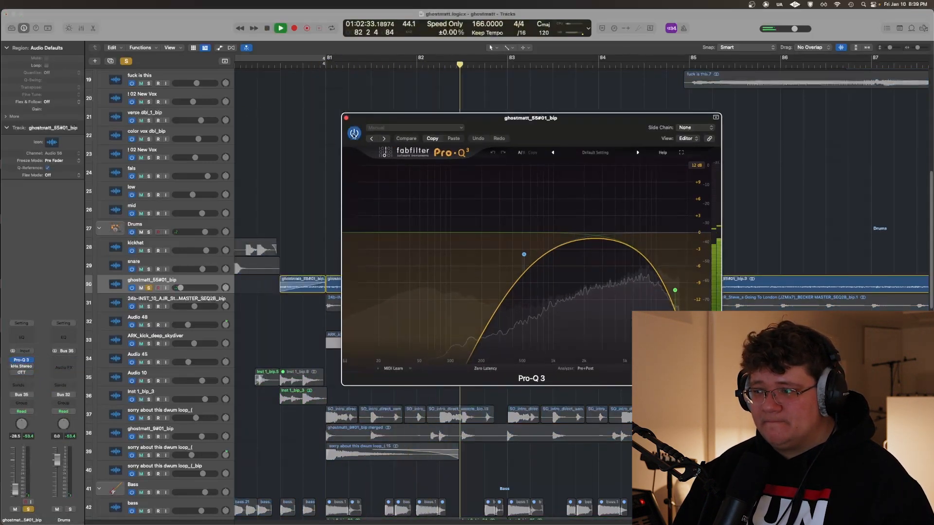
left_click(347, 118)
key("space")
View the kHs Stereo and OTT plug-in settings on ghostmatt_55#01_bip while the soloed track plays
left_click(14, 366)
key("space")
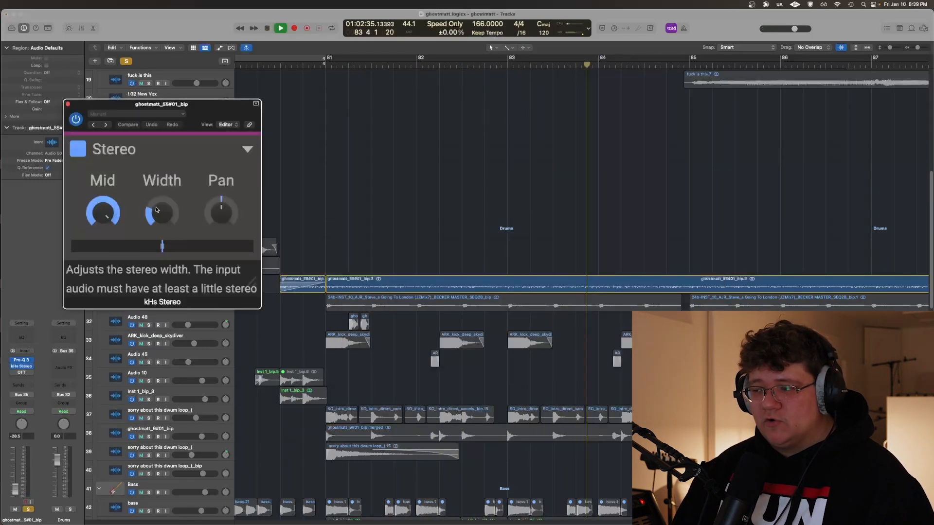
left_click(68, 104)
left_click(21, 374)
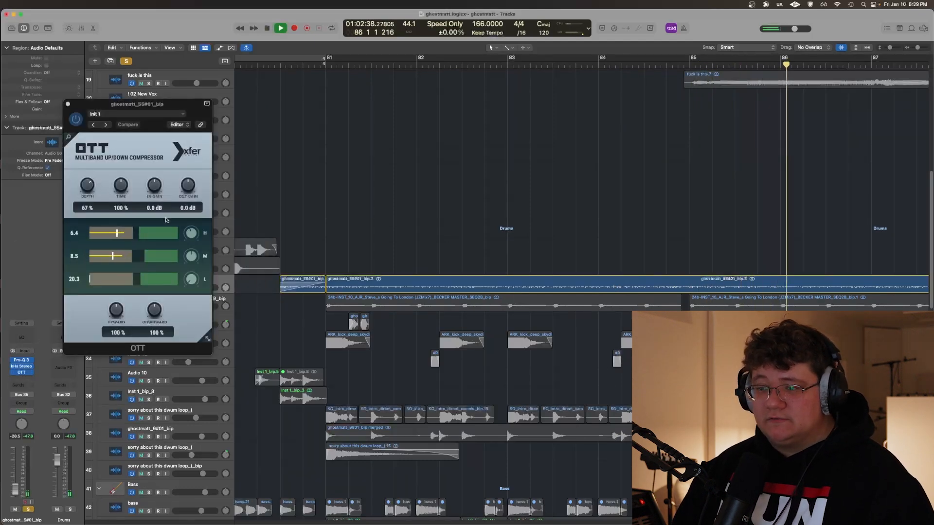
left_click(68, 104)
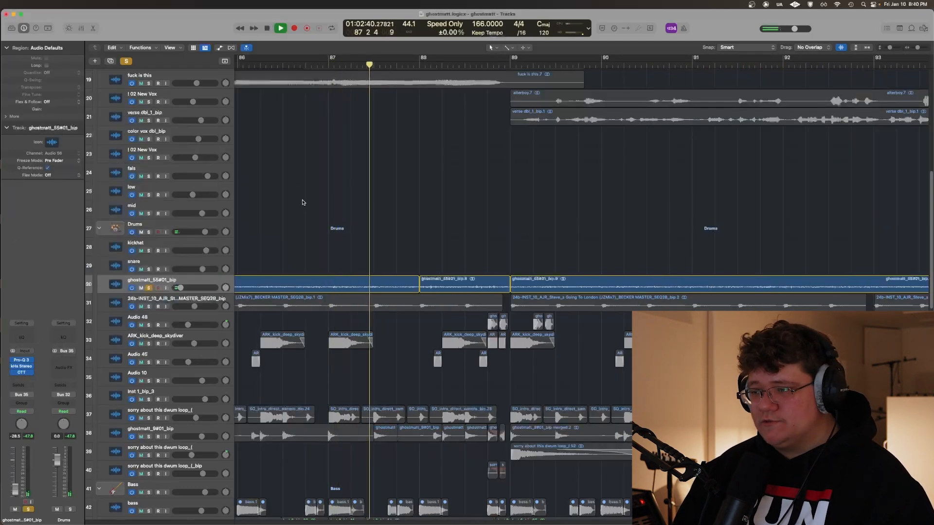
key("super+Left")
key("super+Left")
key("super+Left")
scroll(311, 219, "left", 2)
key("space")
Solo the 24b-INST_10_AJR drum track and play it from just before bar 81 to about bar 87
key("Down")
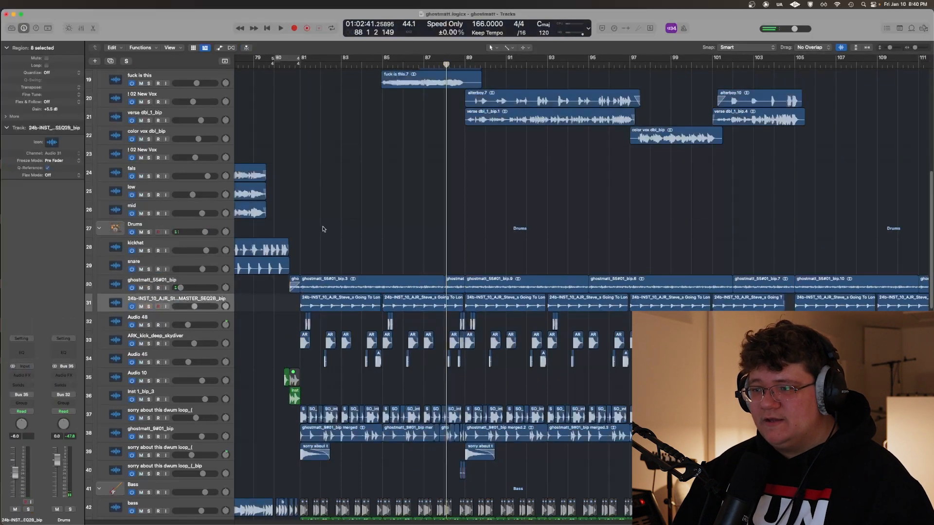
left_click(295, 197)
key("super+Right")
key("super+Right")
key("super+Right")
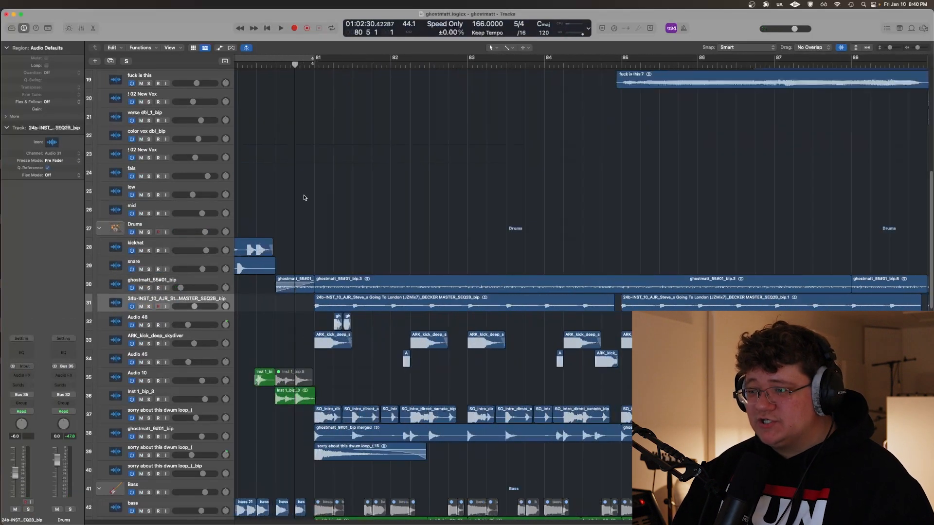
left_click(308, 188)
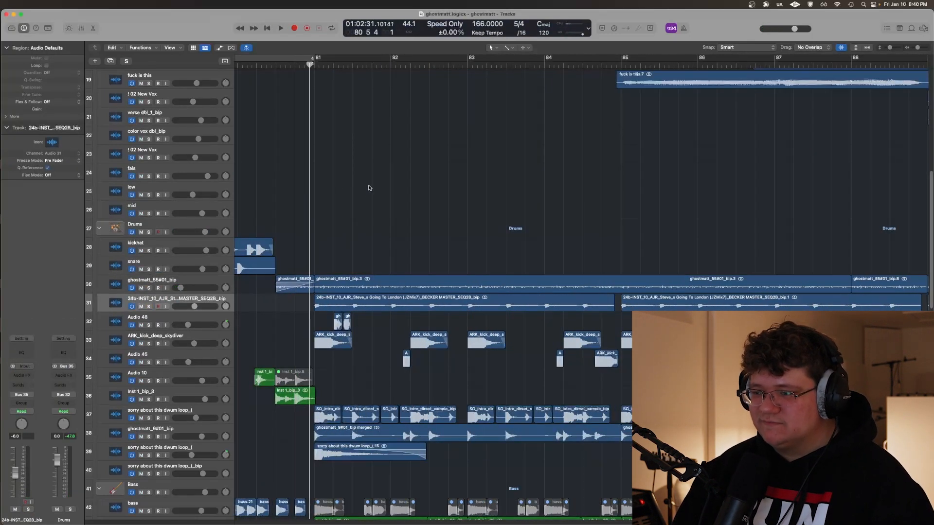
key("super+Right")
key("super+Right")
key("super+Right")
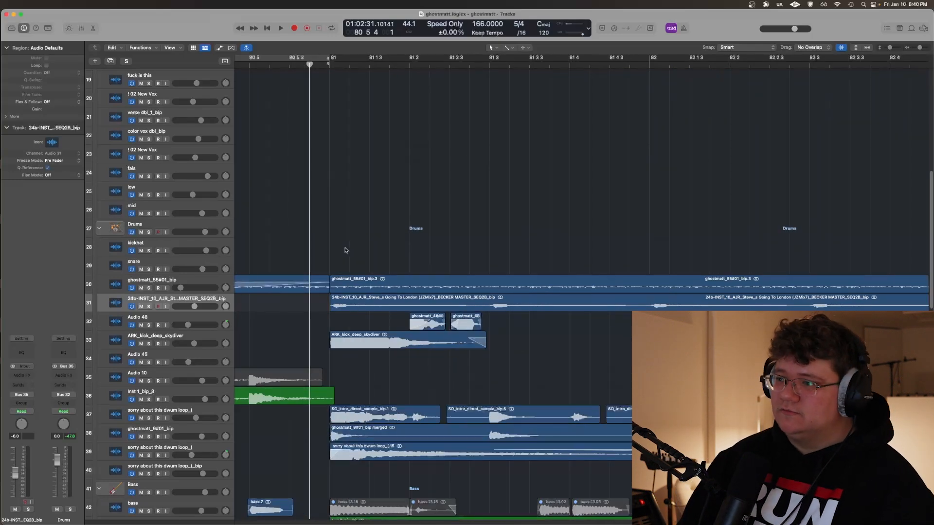
key("s")
key("space")
key("super+Left")
scroll(411, 284, "right", 3)
key("super+Left")
key("super+Left")
key("super+Left")
key("super+Left")
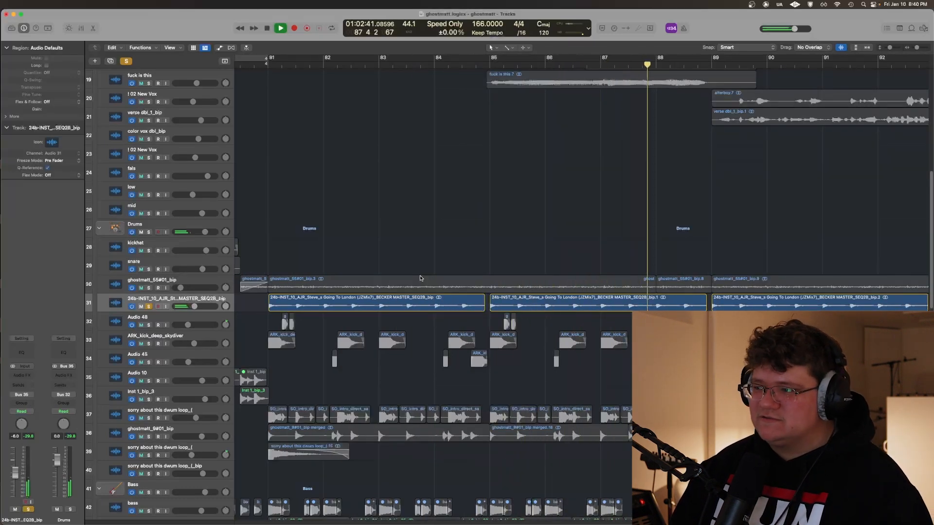
key("s")
Solo the Audio 48 track and play its two short hits in bar 81
key("super+Left")
key("super+Left")
key("Down")
key("s")
key("space")
key("super+Right")
key("super+Right")
key("super+Right")
key("super+Right")
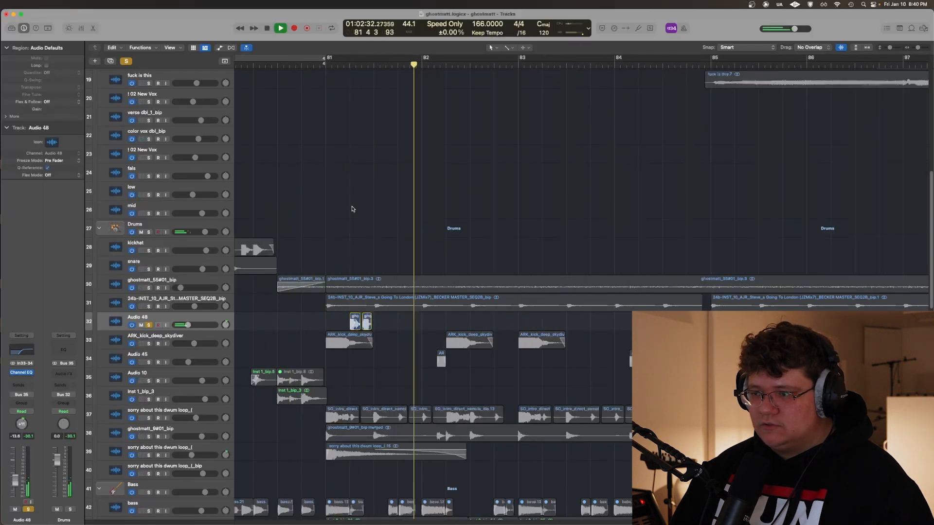
key("space")
key("s")
Replay the soloed Audio 48 hits from beat 81 2, and clear the solo
left_click(348, 206)
key("s")
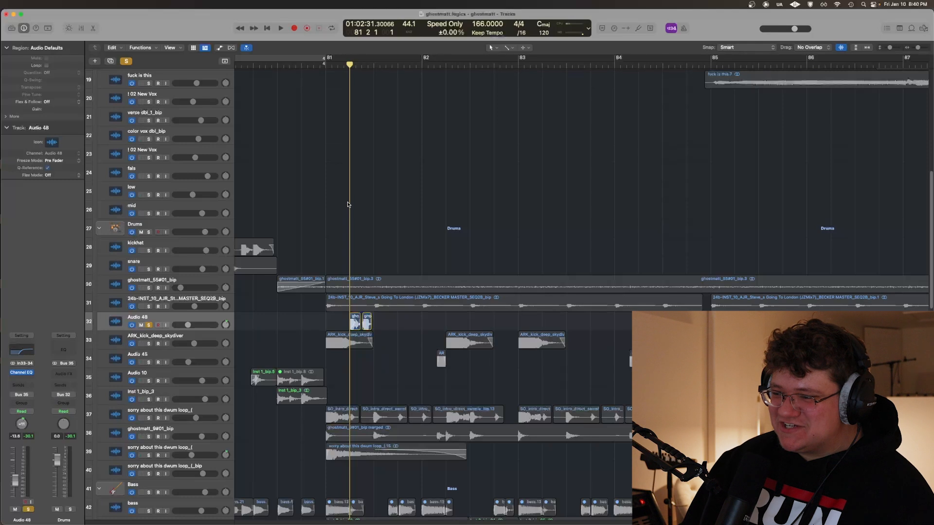
key("space")
key("space")
key("s")
Solo the ARK_kick_deep_skydiver track and play it from about beat 80 3
key("Down")
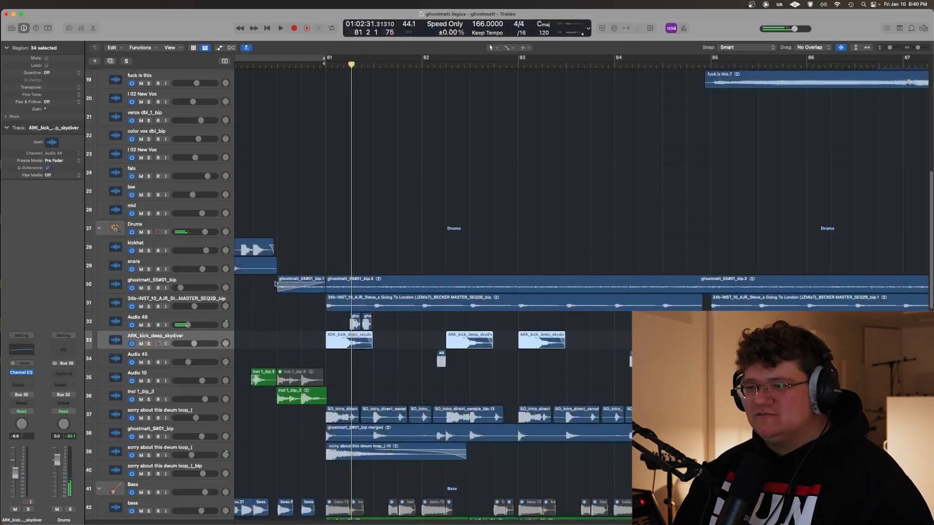
key("s")
left_click(322, 103, "shift")
left_click(310, 126, "shift")
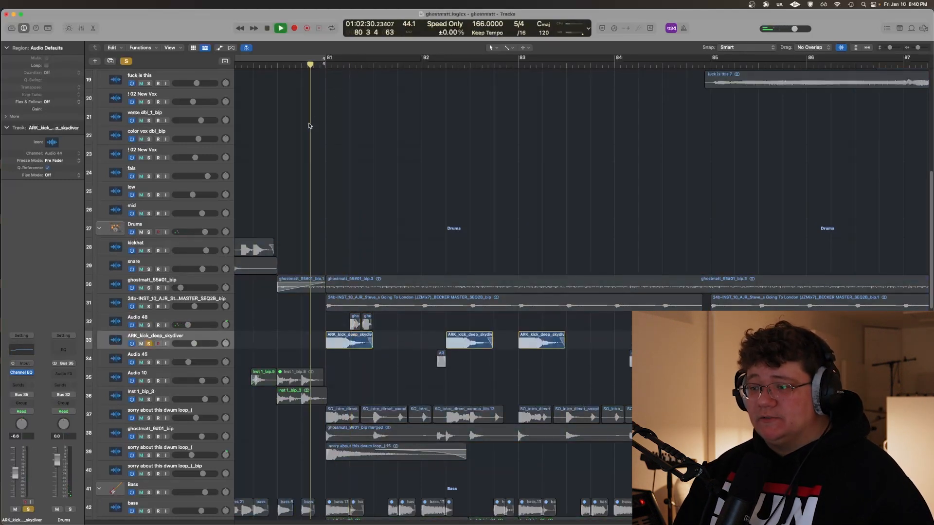
scroll(309, 120, "right", 1)
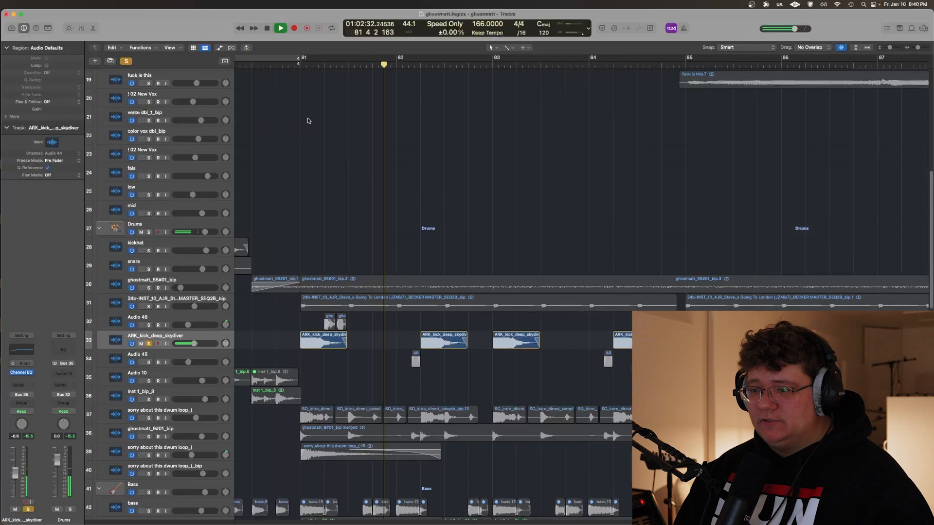
Add the Audio 45 track to the solo and play it together with ARK_kick_deep_skydiver to about bar 85
left_click(187, 354)
key("s")
left_click(345, 207)
scroll(378, 211, "right", 5)
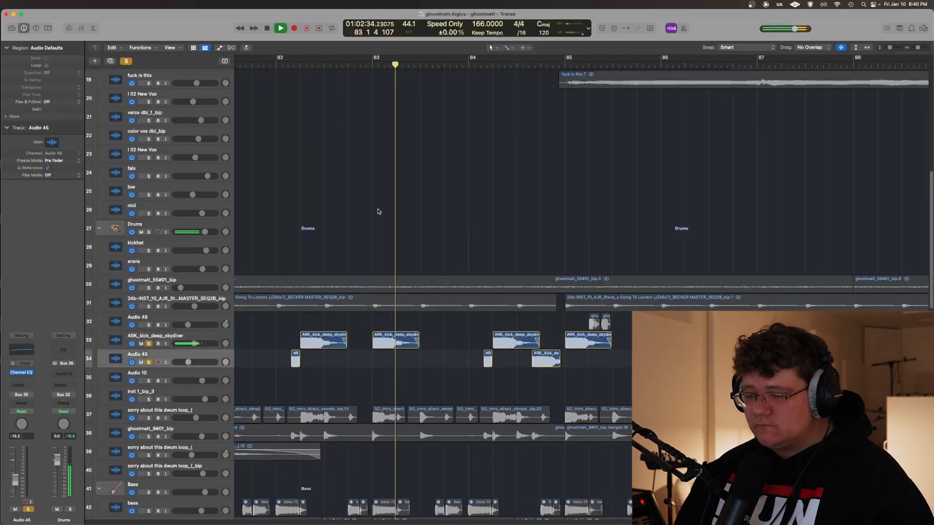
key("super+Right")
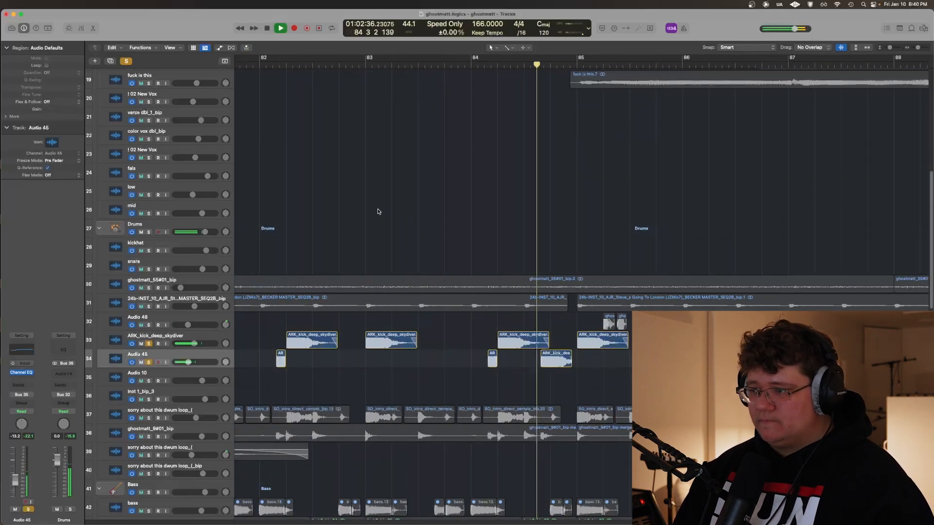
scroll(378, 211, "right", 3)
key("super+Left")
key("super+Left")
key("super+Left")
key("super+Left")
key("space")
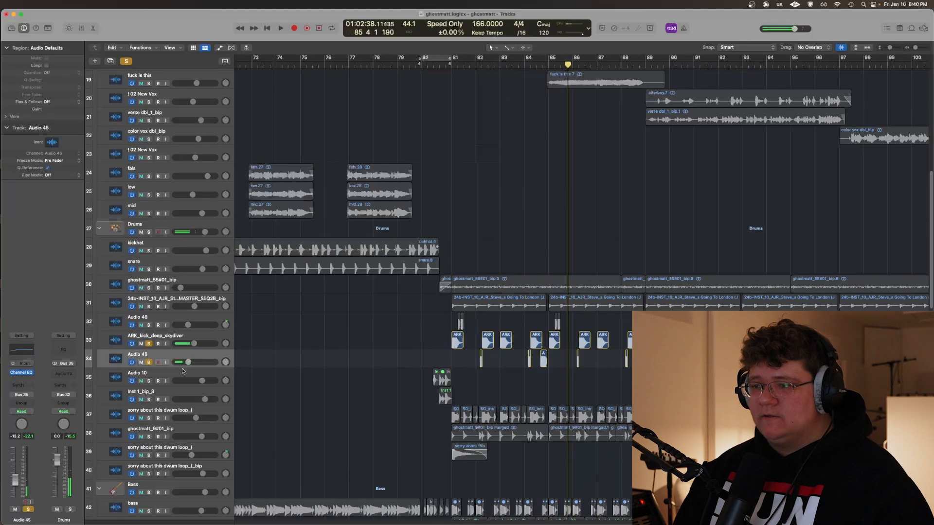
Clear the kick solos, solo Audio 10 and Inst 1_bip_3 instead, and place the playhead at beat 80 3
key("ctrl+alt+super+s")
left_click(183, 373)
left_click(184, 393, "shift")
key("s")
left_click(194, 375)
left_click(194, 392)
left_click(382, 352)
key("super+Right")
left_click(423, 340, "shift")
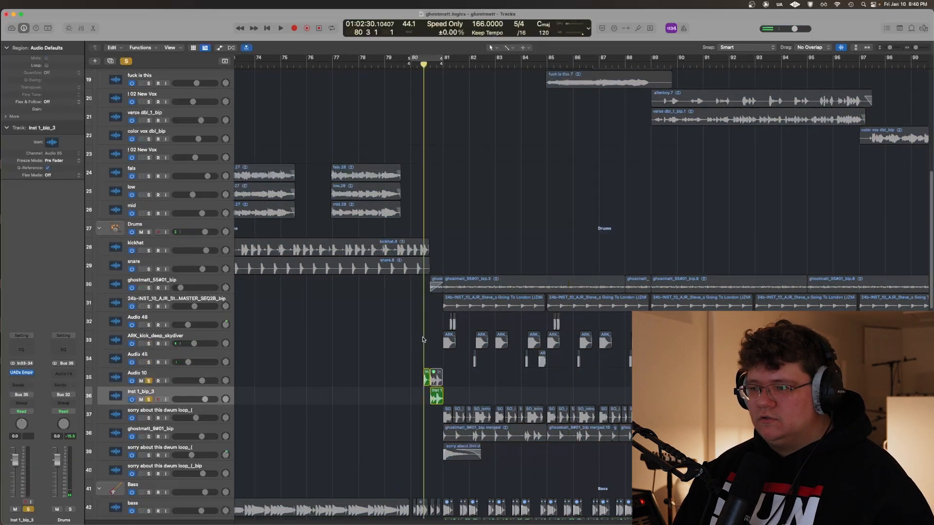
Play the soloed Audio 10 and Inst 1_bip_3 fill up to bar 81, and replay it from about beat 80 2
key("space")
key("super+Right")
key("super+Right")
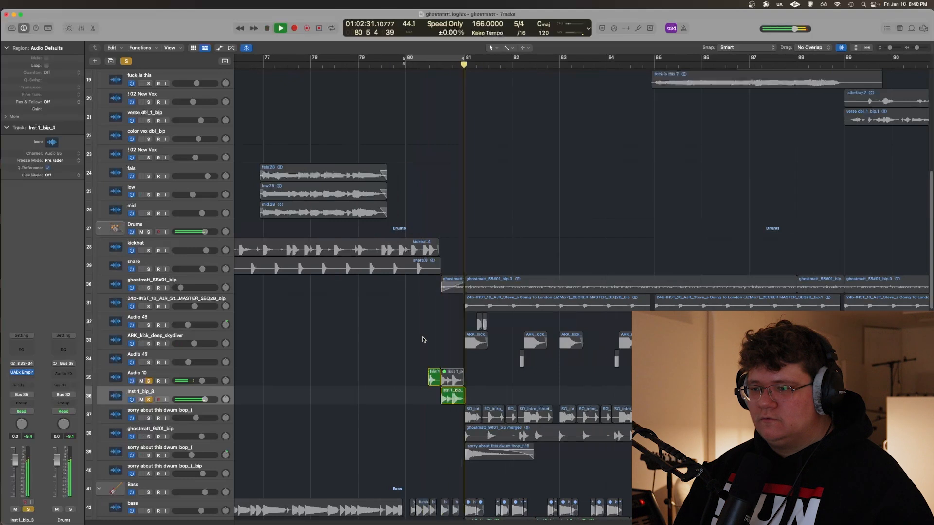
key("space")
key("super+Right")
key("super+Right")
key("super+Right")
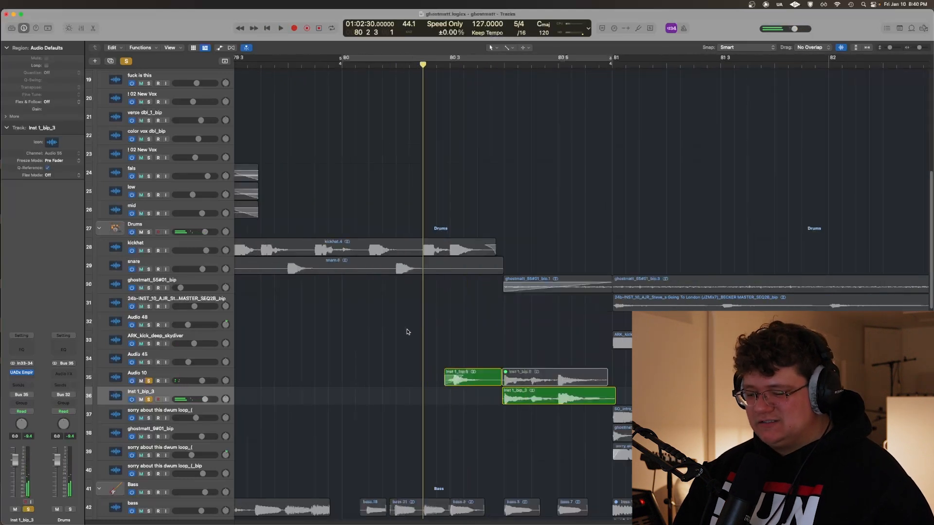
scroll(408, 332, "right", 3)
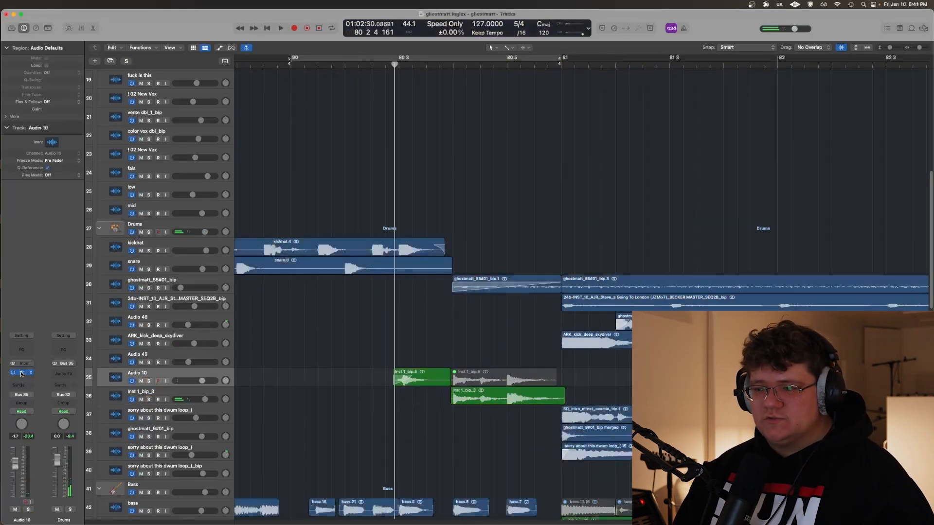
Open the C6 plug-in on Audio 10 and the UADx Empirical Labs Distressor on Inst 1_bip_3 to view their settings
left_click(22, 373)
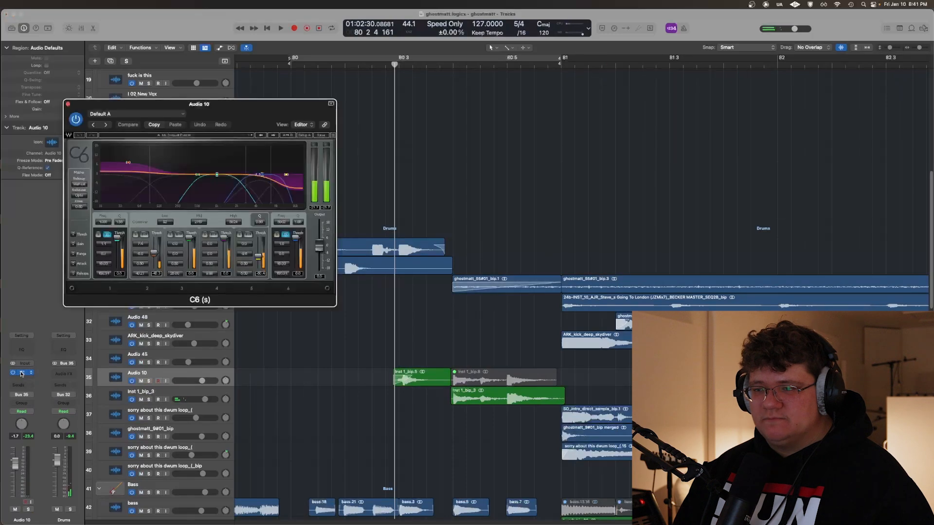
left_click(22, 373)
key("Down")
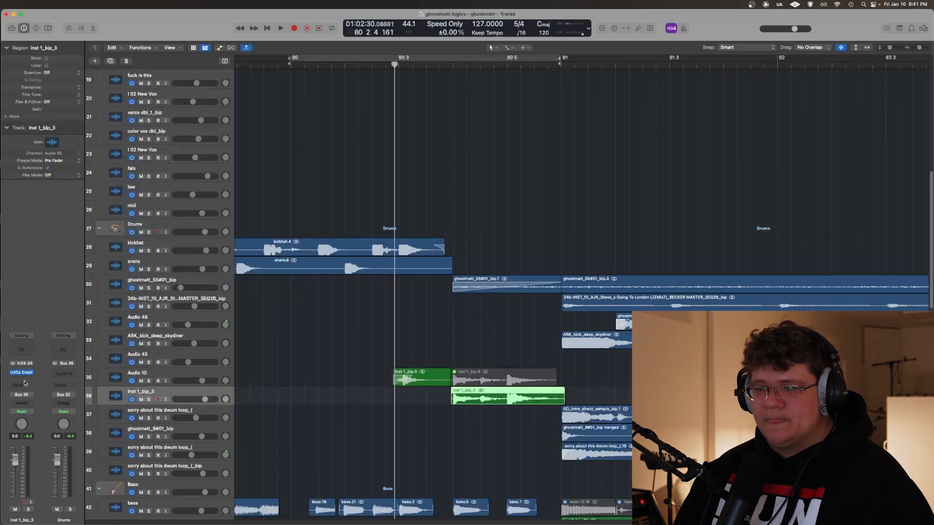
left_click(22, 374)
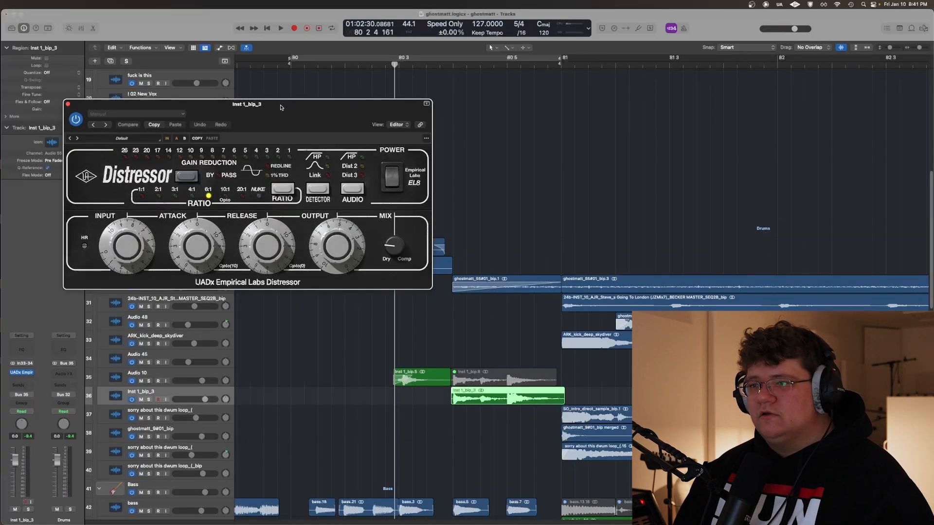
Solo the Inst 1_bip_3 track and play its fill with the Distressor open, stopping near bar 81
left_click_drag(281, 108, 299, 121)
key("s")
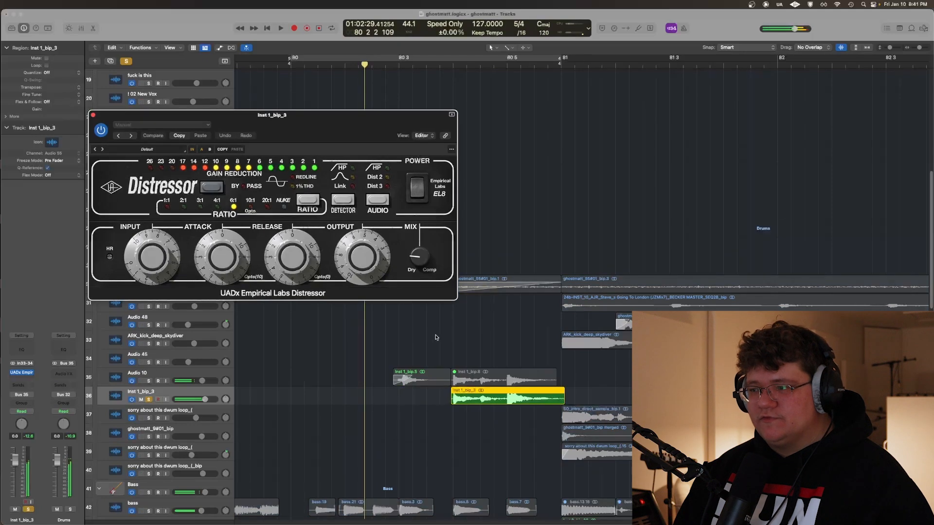
left_click(436, 337)
key("space")
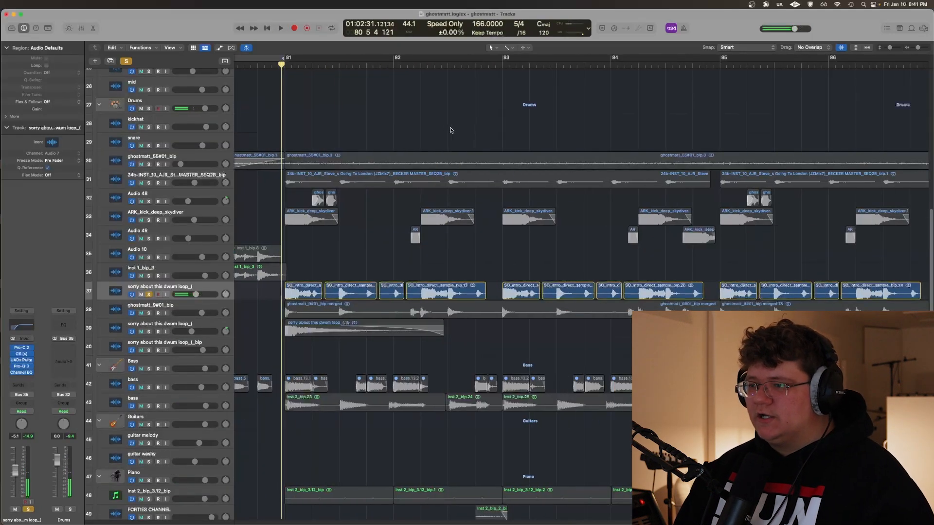
Play the soloed sorry about this dwum loop_( track 37 from bar 81 and view its Pro-C 2 compressor during playback
key("space")
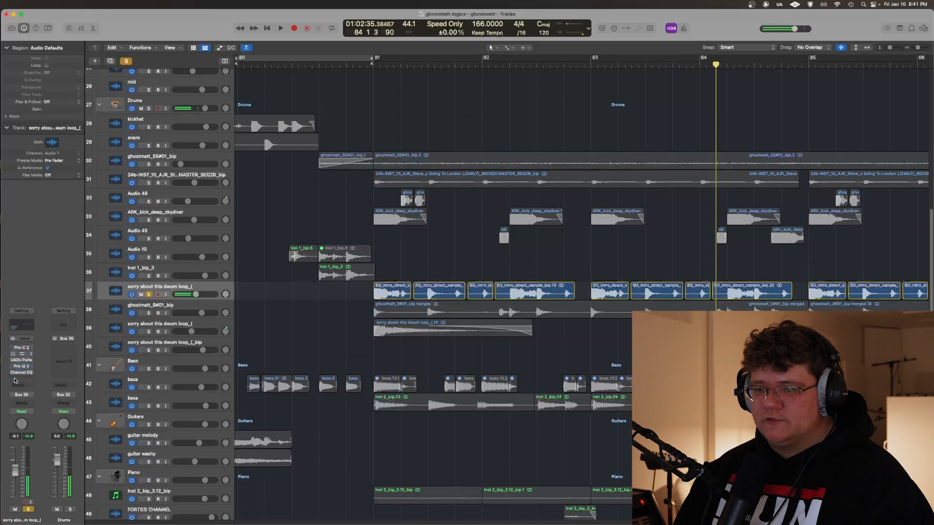
left_click(21, 349)
key("space")
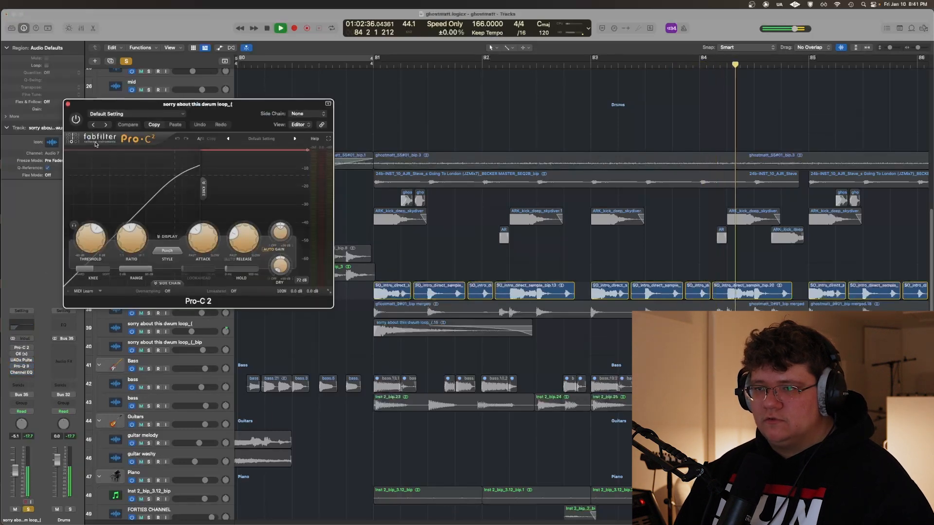
left_click_drag(185, 104, 313, 199)
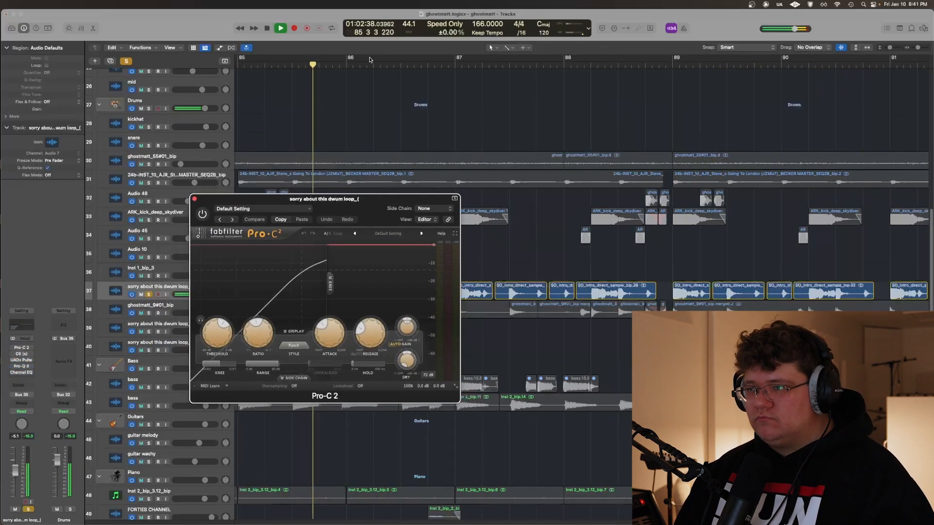
key("super+Left")
left_click_drag(241, 204, 289, 204)
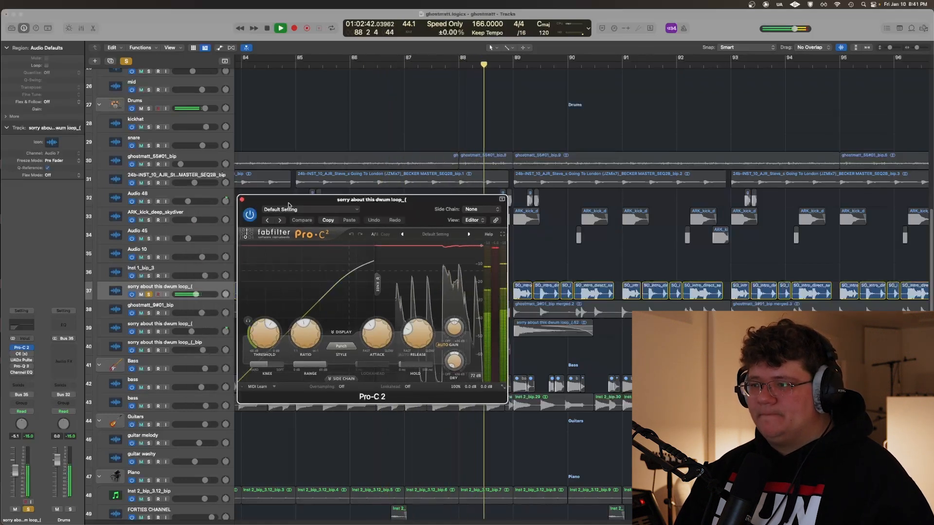
left_click_drag(241, 200, 272, 201)
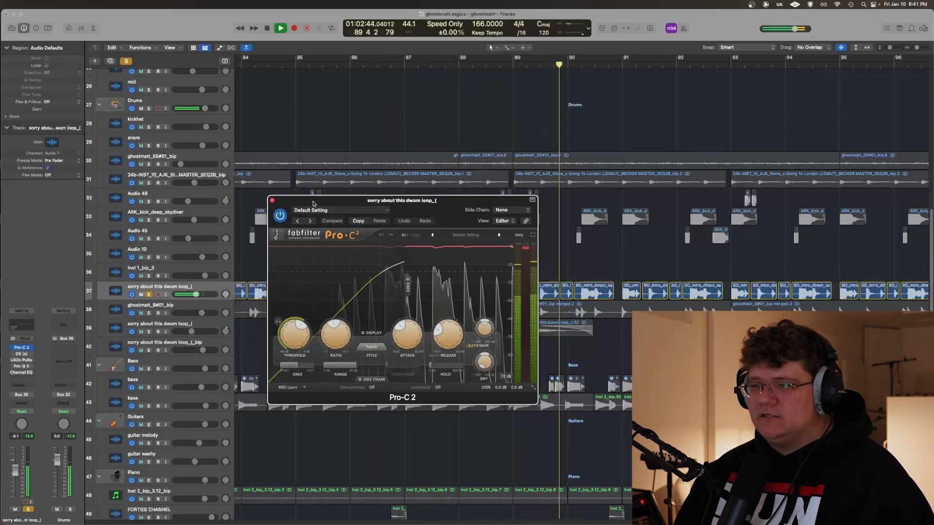
left_click(272, 201)
View the C6 and UADx Pultec EQP-1A EQ settings on the soloed dwum loop, closing each one after inspection
left_click(15, 354)
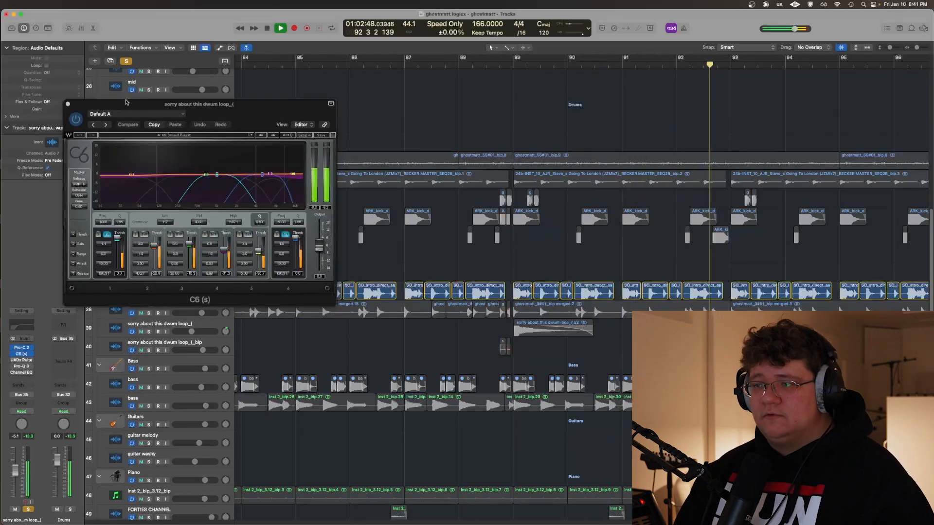
left_click(68, 104)
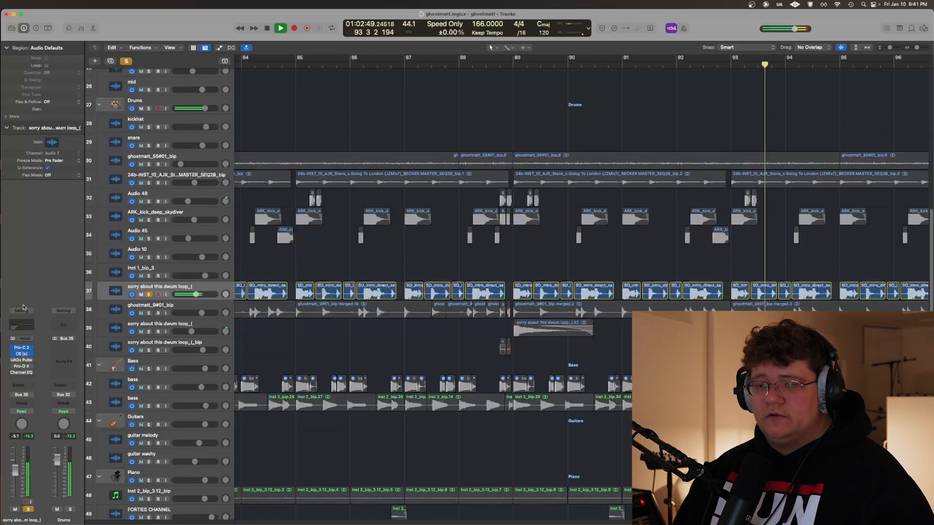
left_click(22, 360)
scroll(306, 366, "down", 2)
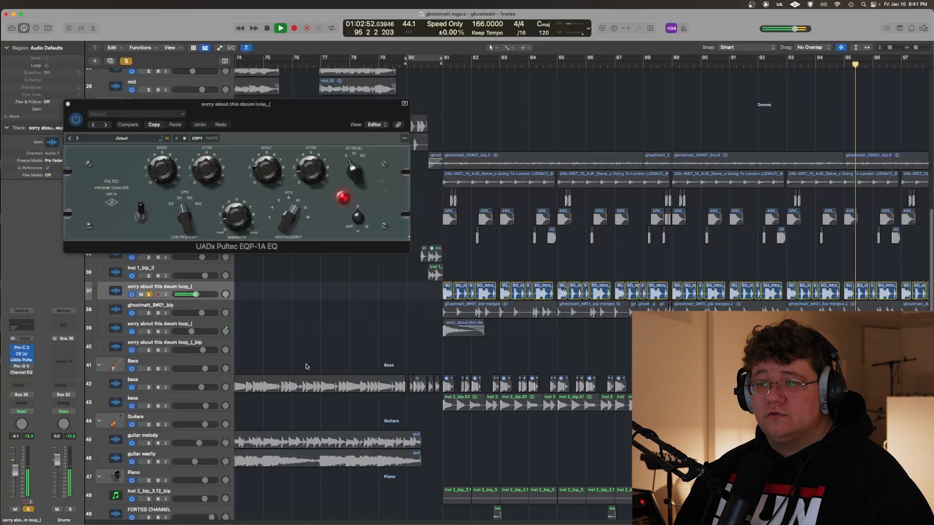
scroll(305, 358, "down", 3)
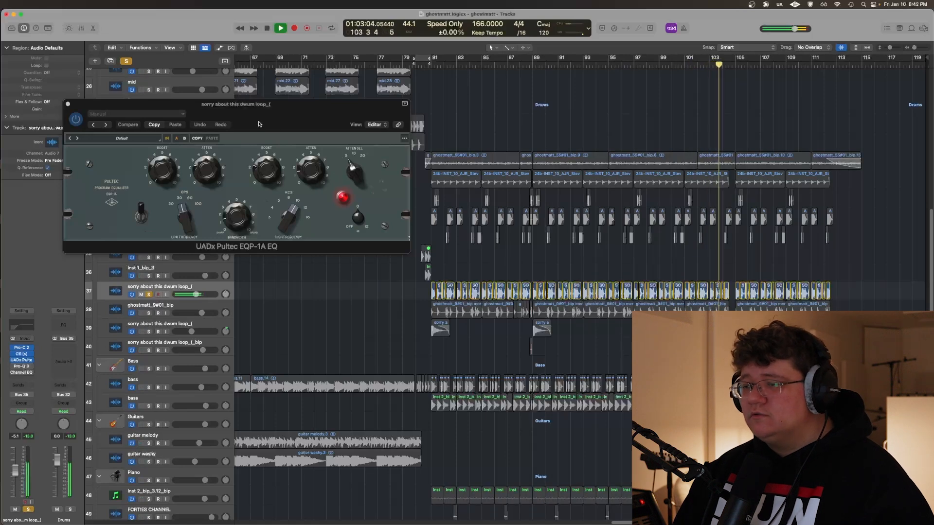
left_click_drag(312, 125, 369, 140)
left_click(126, 119)
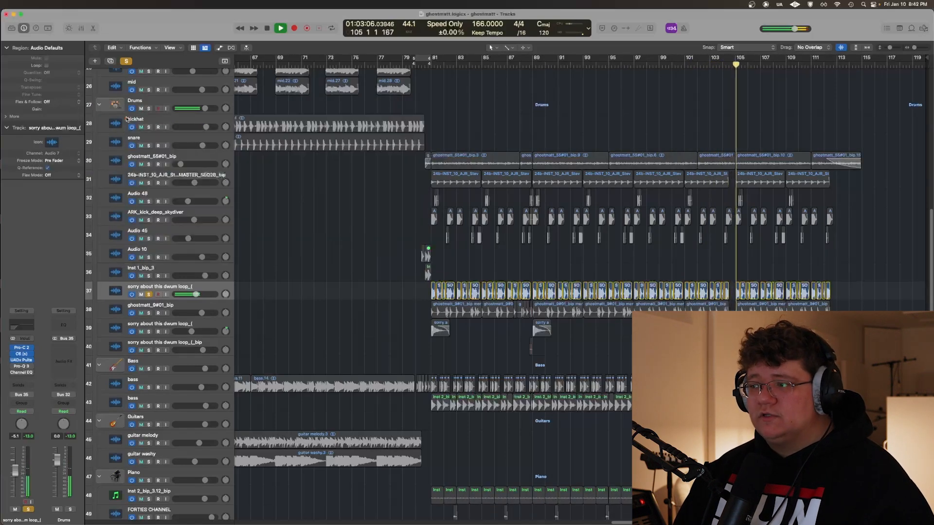
Open the dwum loop's Pro-Q 3 during playback, examine its EQ curve and bands, and close it
left_click(19, 367)
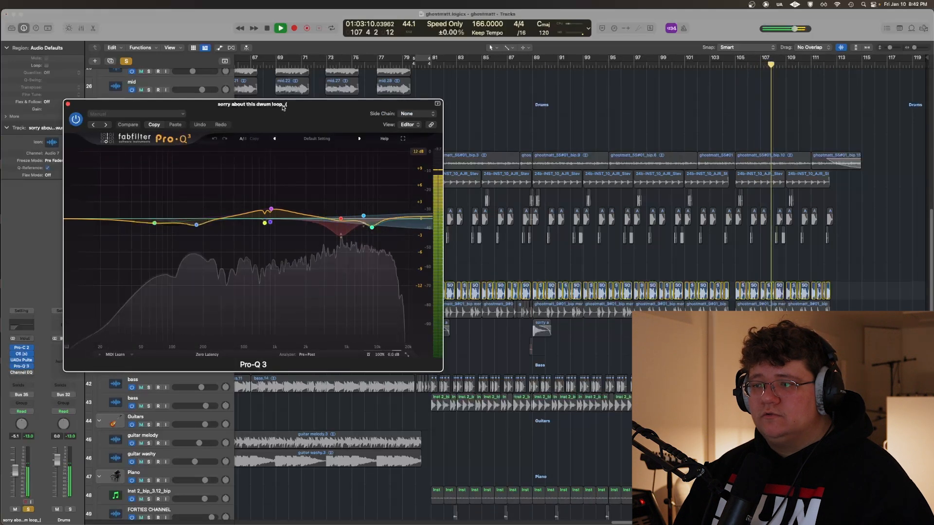
left_click_drag(282, 108, 290, 107)
mouse_move(270, 214)
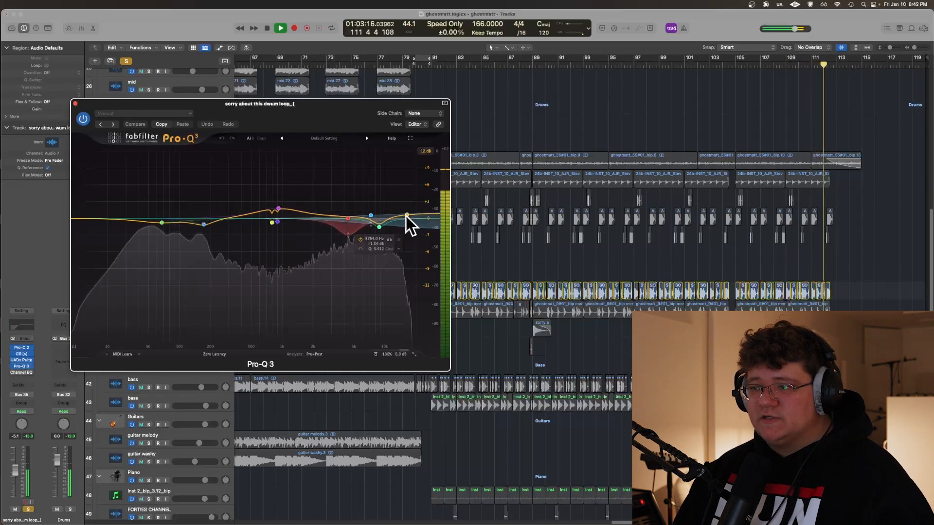
left_click(76, 104)
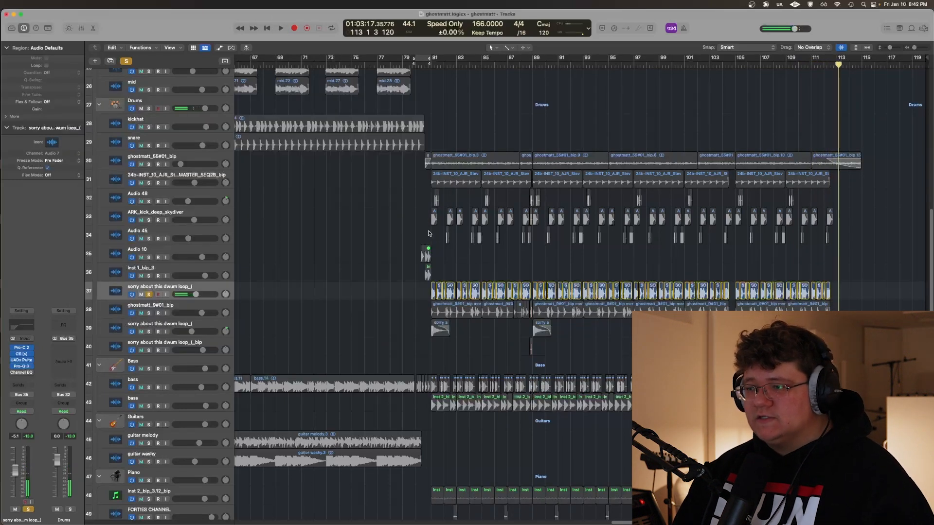
Replay the dwum loop from bar 81 with its Channel EQ open to examine the low-frequency cut
scroll(398, 237, "up", 5)
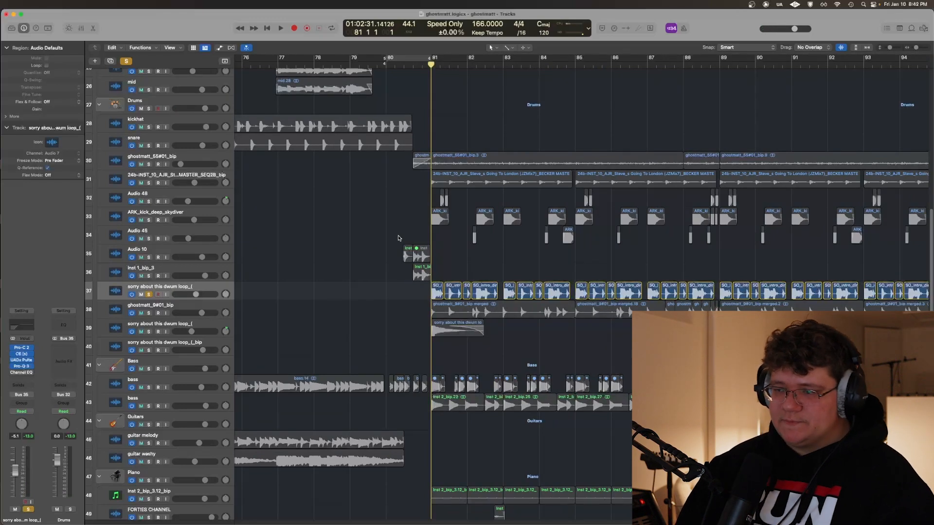
scroll(362, 216, "up", 3)
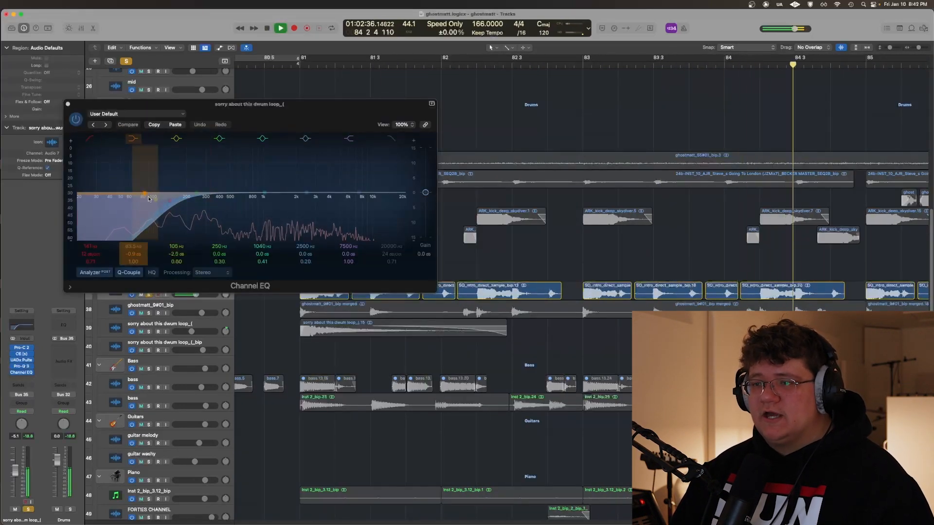
left_click_drag(286, 105, 451, 242)
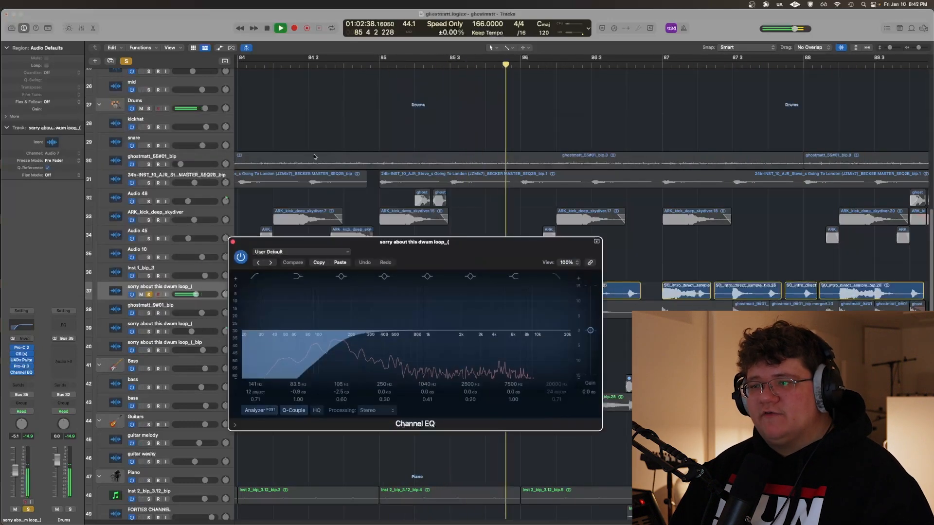
Add ARK_kick_deep_skydiver and Audio 45 to the solo, hear them with the dwum loop, and close the Channel EQ
left_click_drag(149, 220, 149, 238)
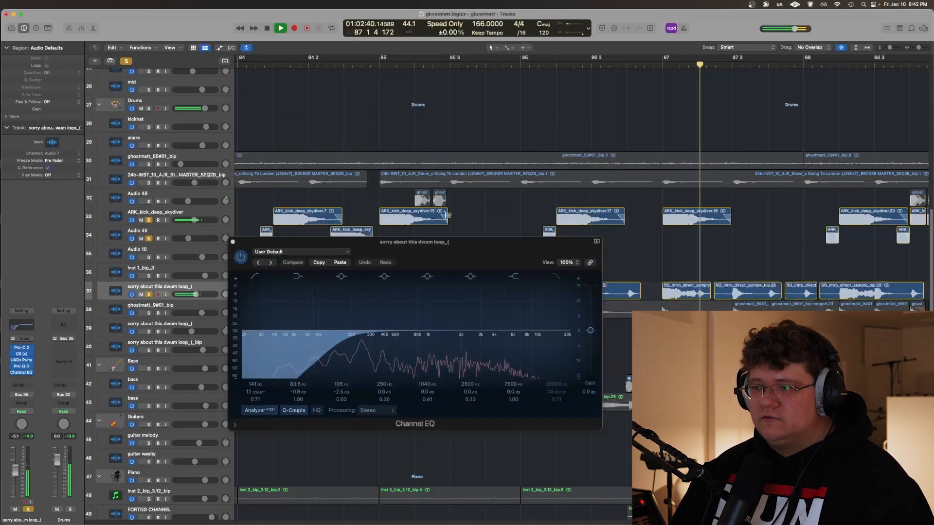
key("super+Left")
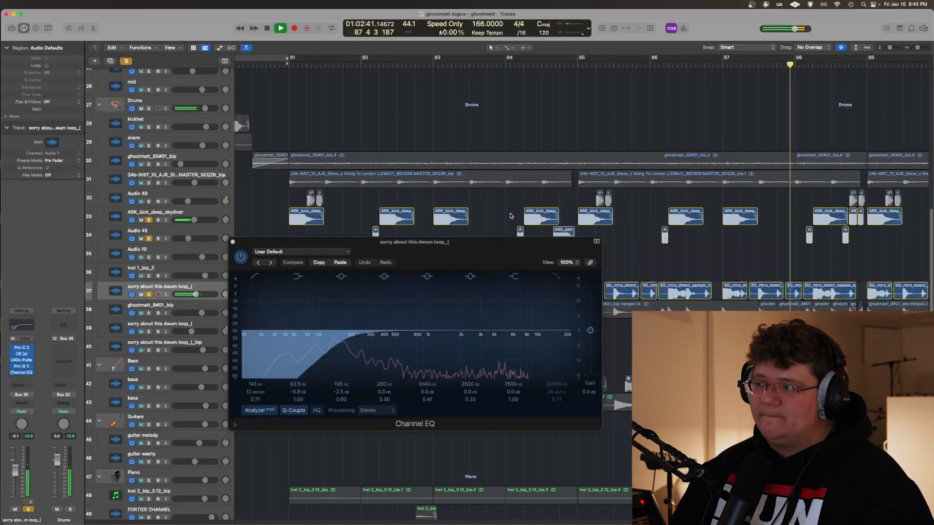
left_click(233, 242)
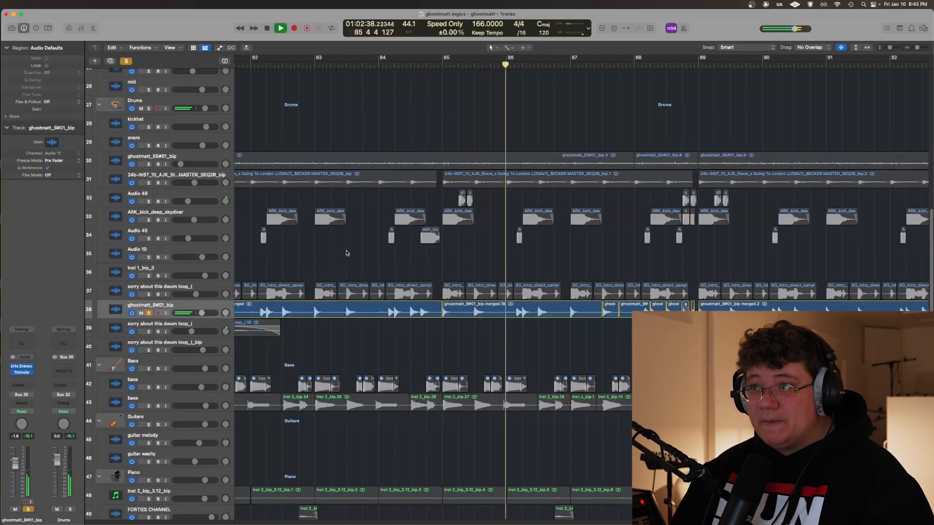
Play the soloed ghostmatt_9#01_bip track from bar 81 and view its kHs Stereo plug-in
key("super+Left")
key("s")
key("space")
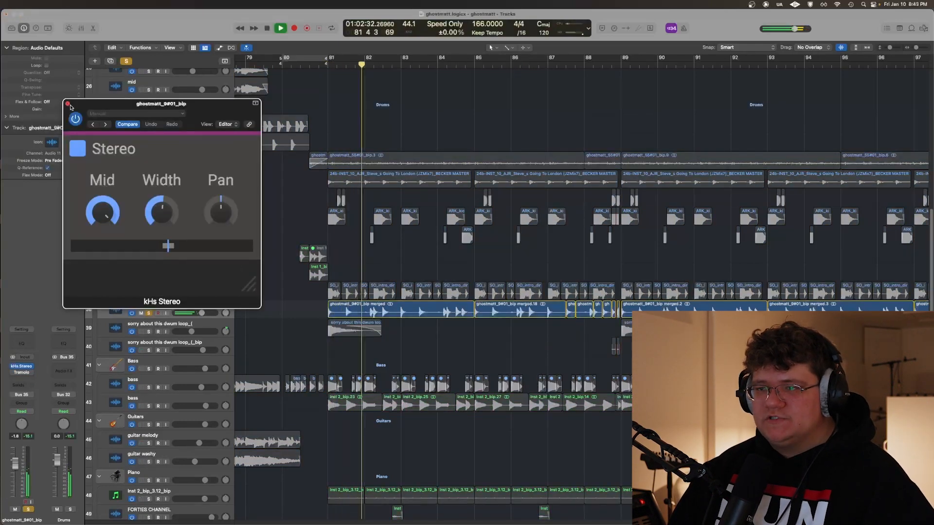
left_click(68, 103)
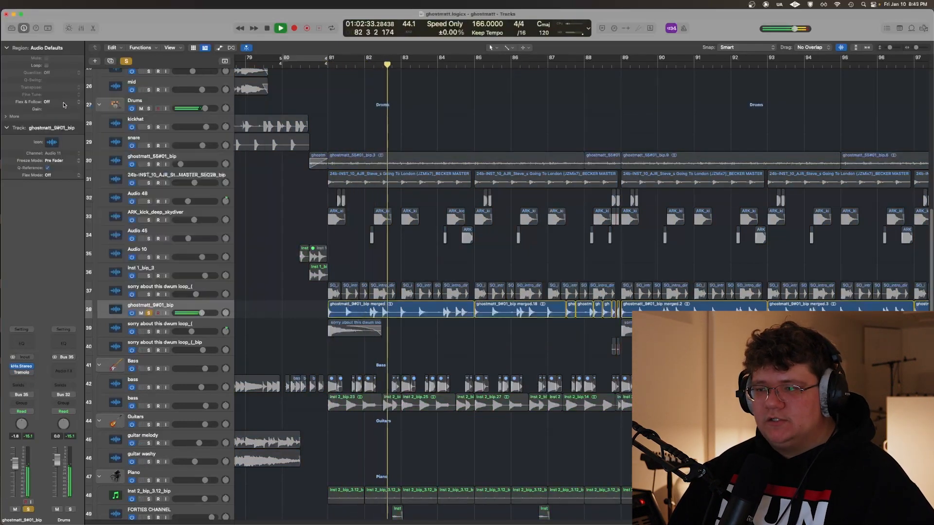
Open the Tremolo on ghostmatt_9#01_bip, stop playback, and move the plug-in window clear of the track list
left_click(20, 372)
left_click(77, 118)
key("space")
left_click_drag(258, 130, 504, 64)
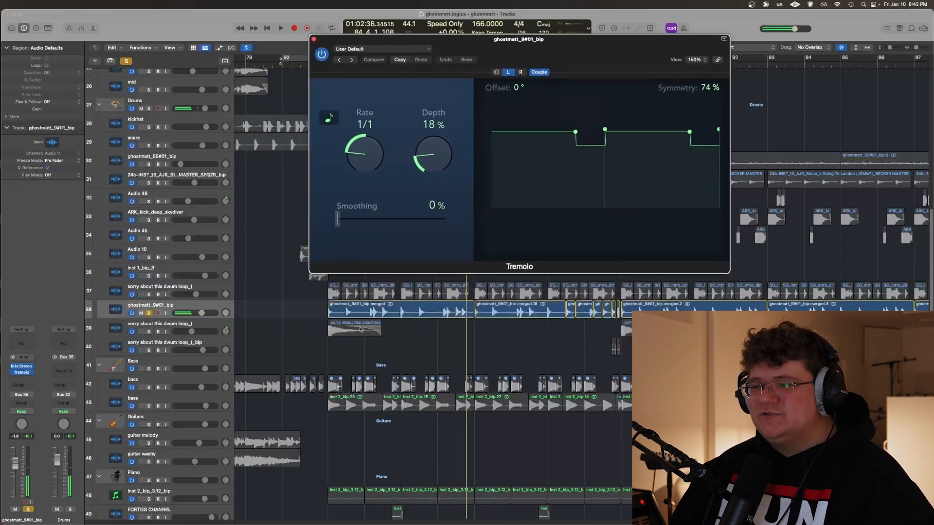
Return the playhead to bar 81 and examine the start of the ghostmatt_9#01_bip region with the Tremolo open
left_click(327, 346)
key("super+Right")
key("super+Right")
key("super+Right")
key("super+Right")
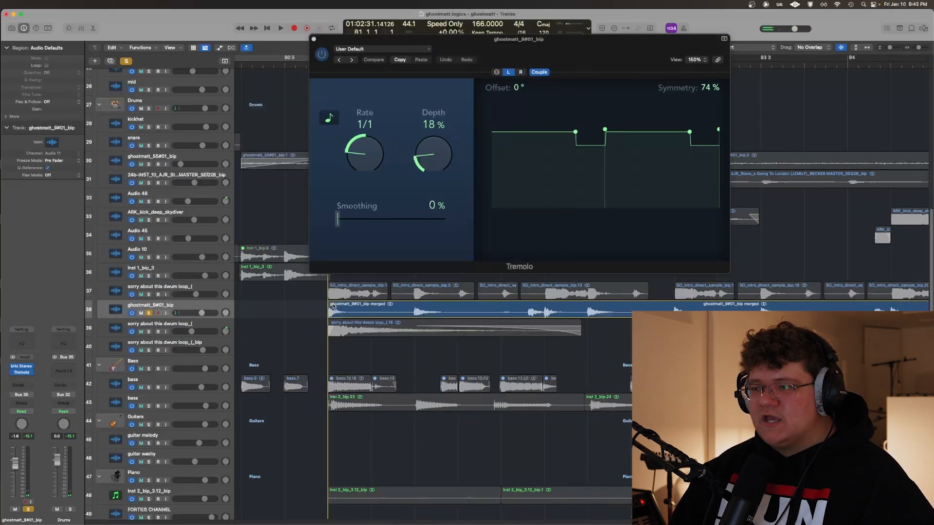
key("super+Left")
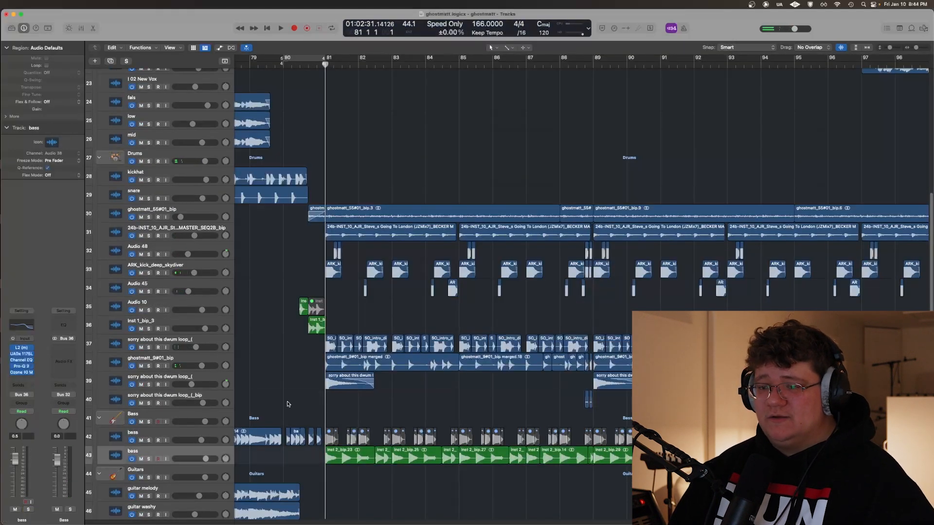
Solo the bass on track 43 and play it from bar 81 to about bar 84
key("s")
key("super+Right")
key("super+Right")
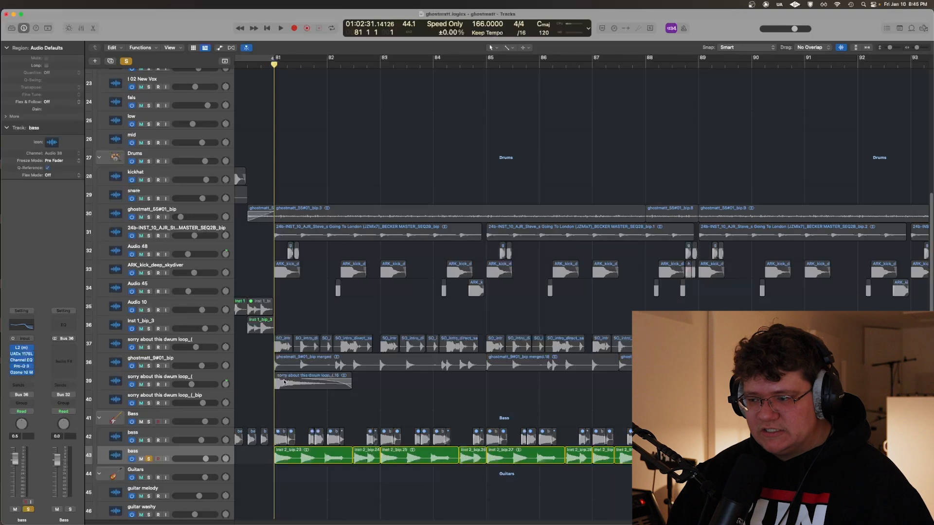
key("space")
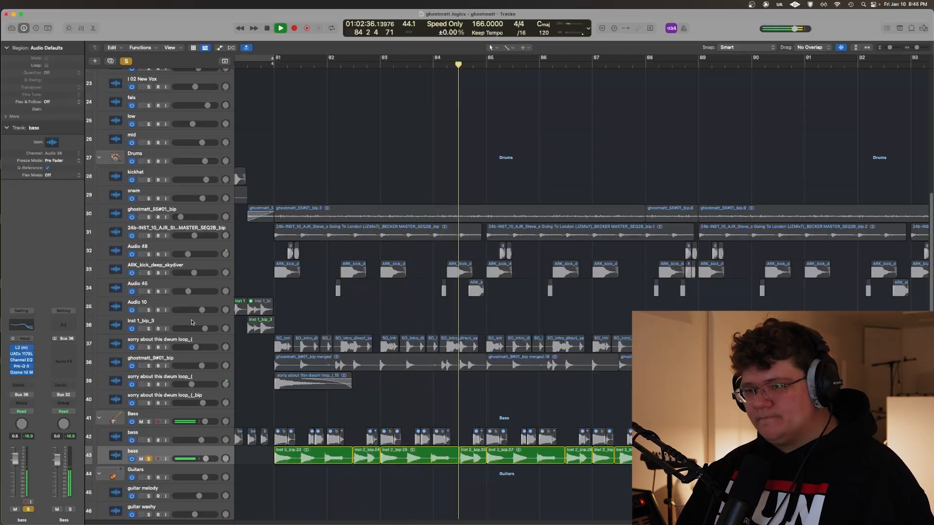
key("space")
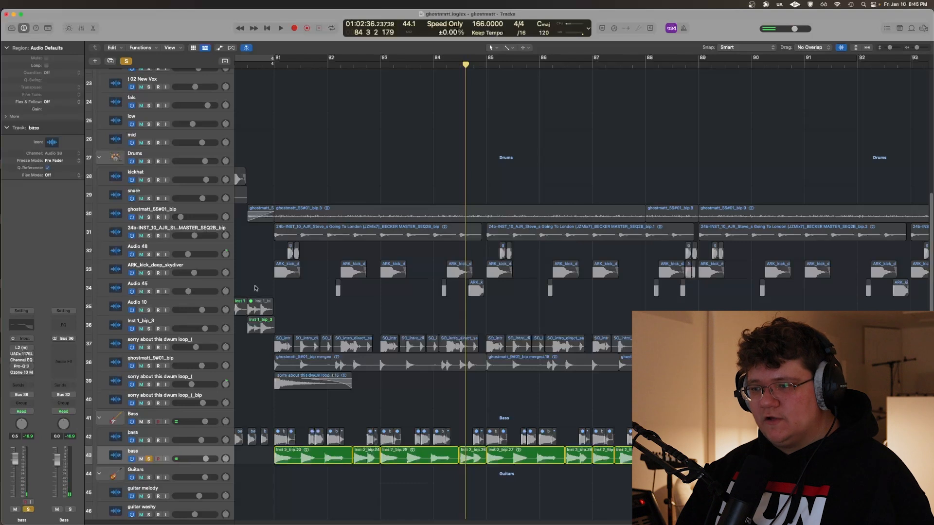
Loop the soloed bass over bars 81 to 92 and view its L2 Ultramaximizer during playback
key("c")
key("space")
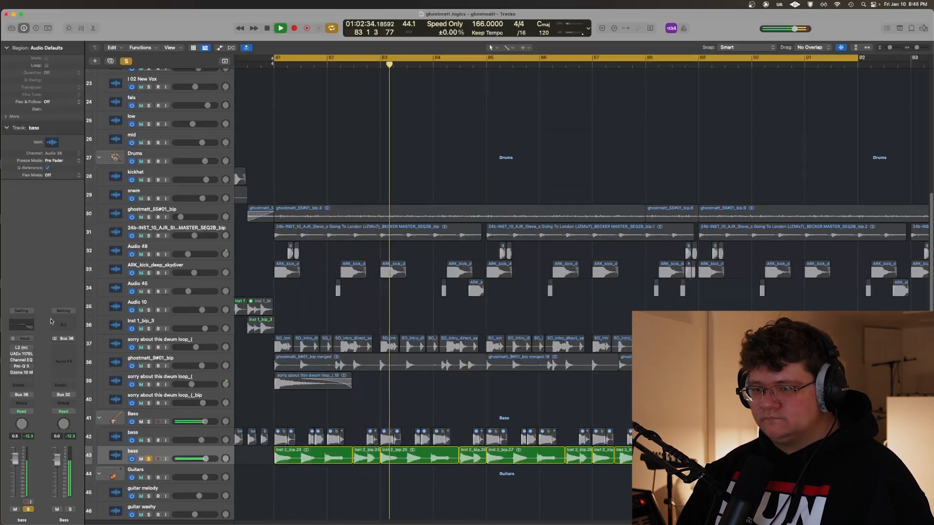
left_click(21, 347)
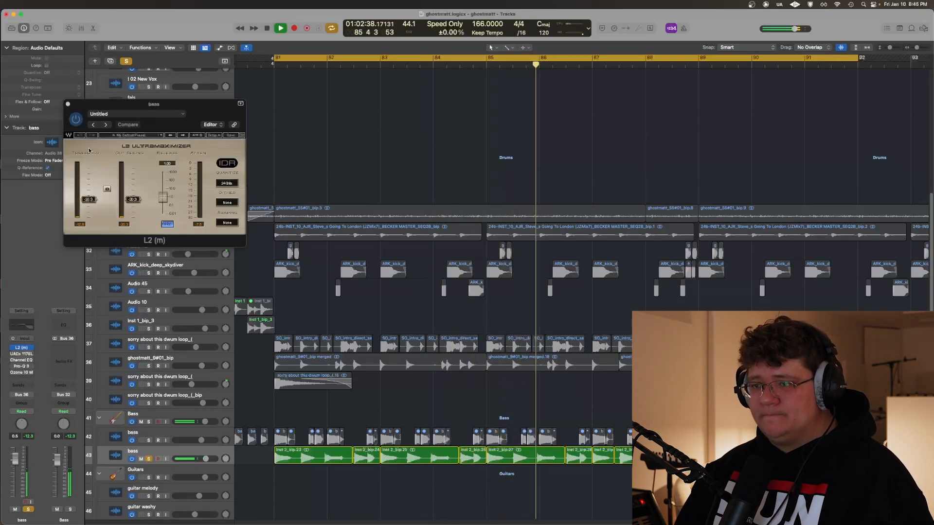
left_click_drag(150, 111, 325, 212)
key("space")
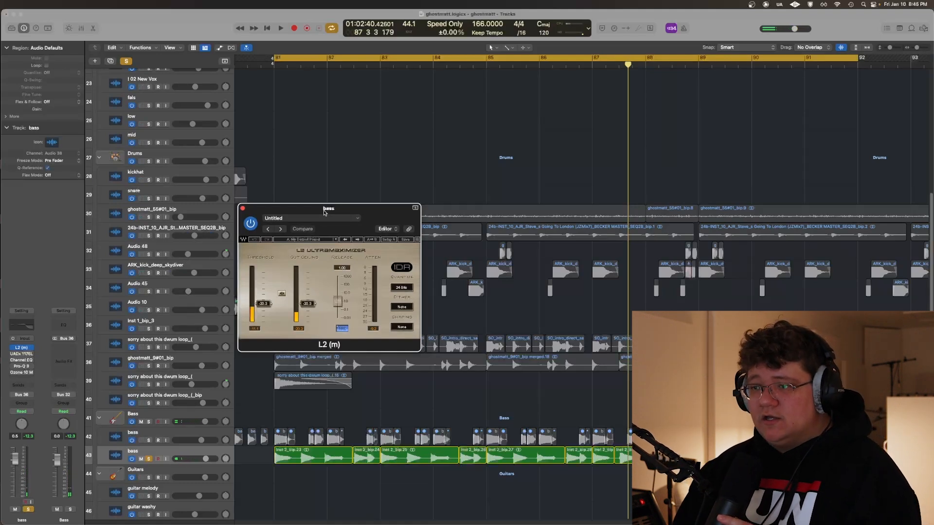
Close the L2 and view the bass track's UADx 1176LN Rev E Compressor while playing the loop to about bar 84
left_click(243, 209)
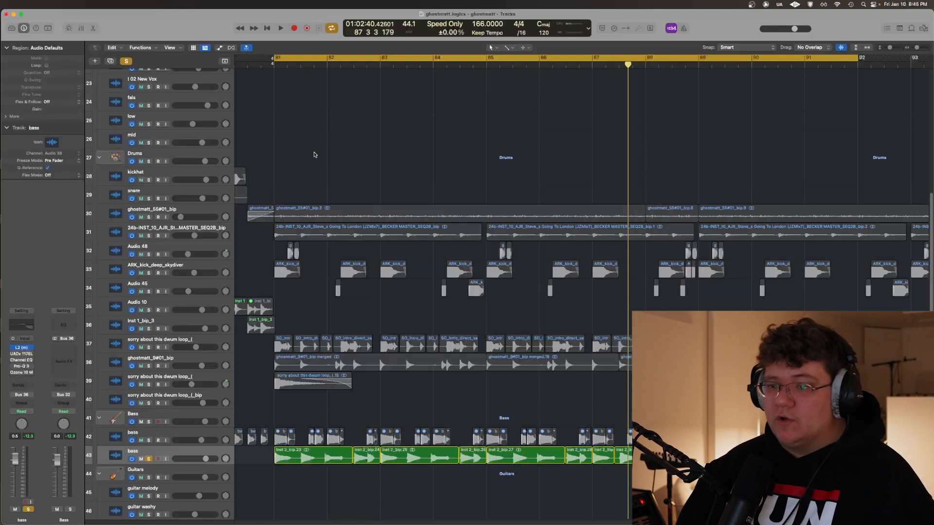
left_click(17, 355)
key("space")
left_click_drag(264, 116, 279, 121)
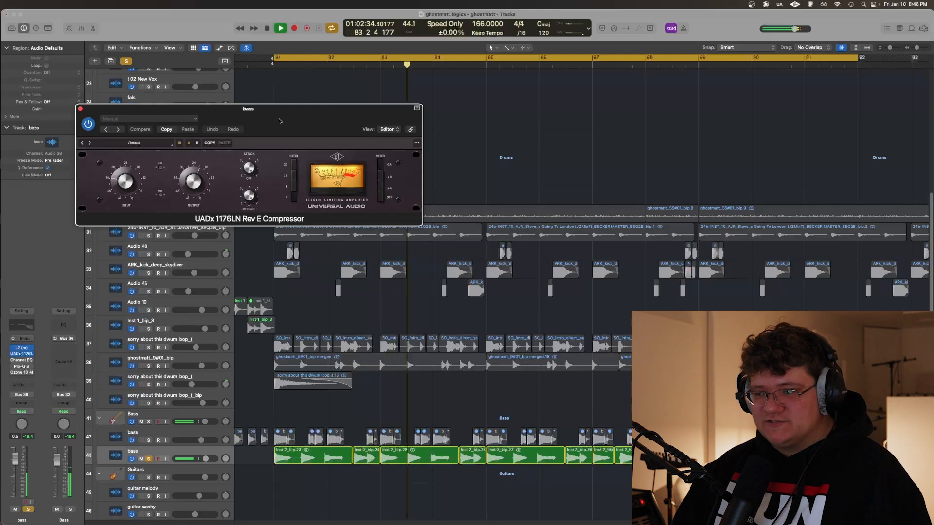
key("space")
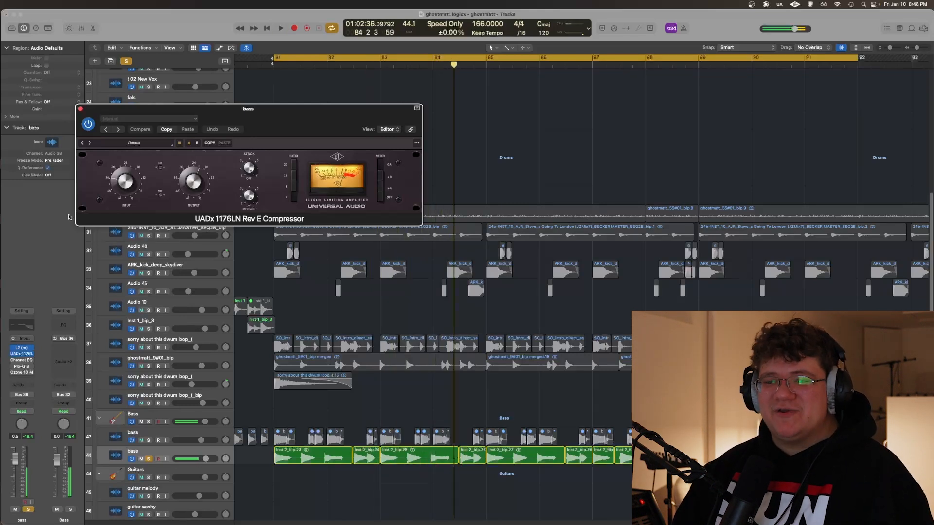
Close the bass track's 1176LN compressor and view its Channel EQ while playing the loop from bar 81
left_click(81, 109)
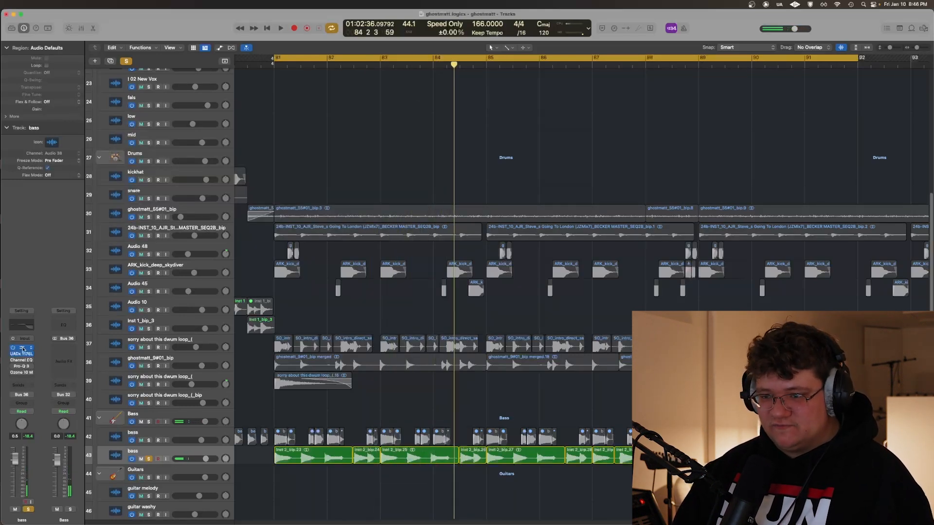
left_click(23, 349)
key("space")
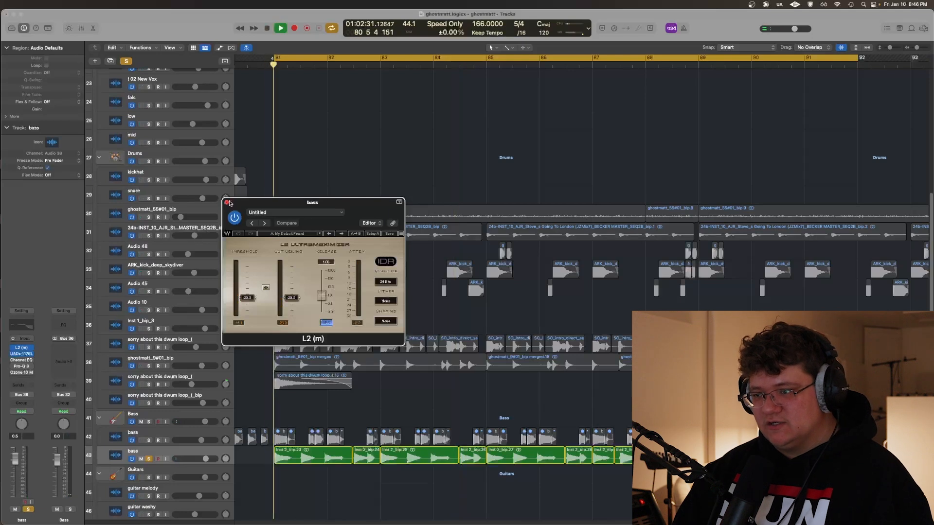
left_click(227, 203)
left_click(21, 362)
left_click(21, 364)
left_click(21, 360)
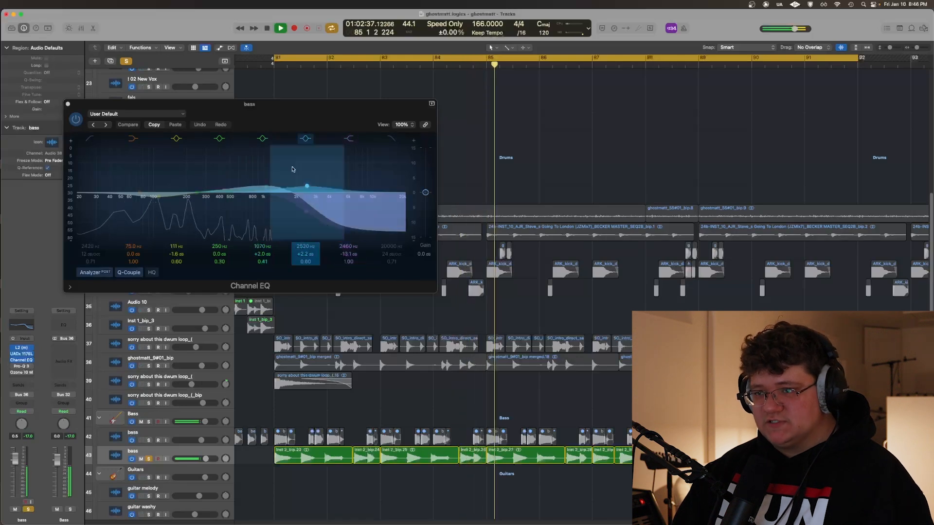
Close the Channel EQ and examine the low-frequency boosts in the bass track's Pro-Q 3, stopping playback at about bar 91
left_click(68, 104)
left_click(21, 368)
left_click(21, 369)
left_click(13, 367)
left_click(18, 368)
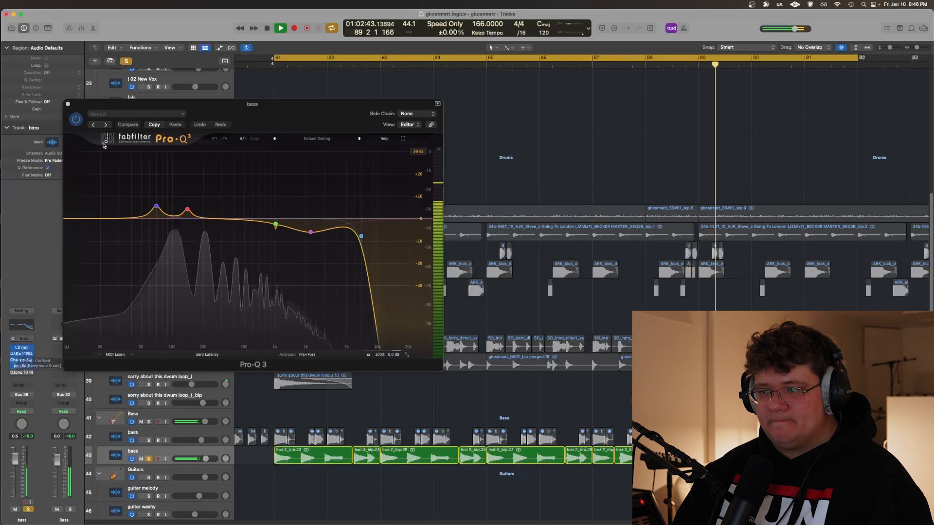
mouse_move(203, 206)
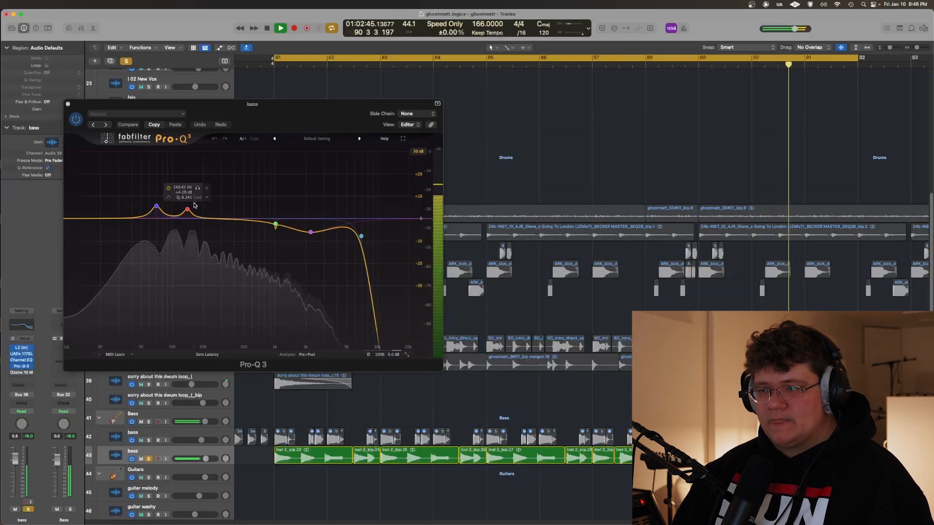
key("space")
mouse_move(144, 202)
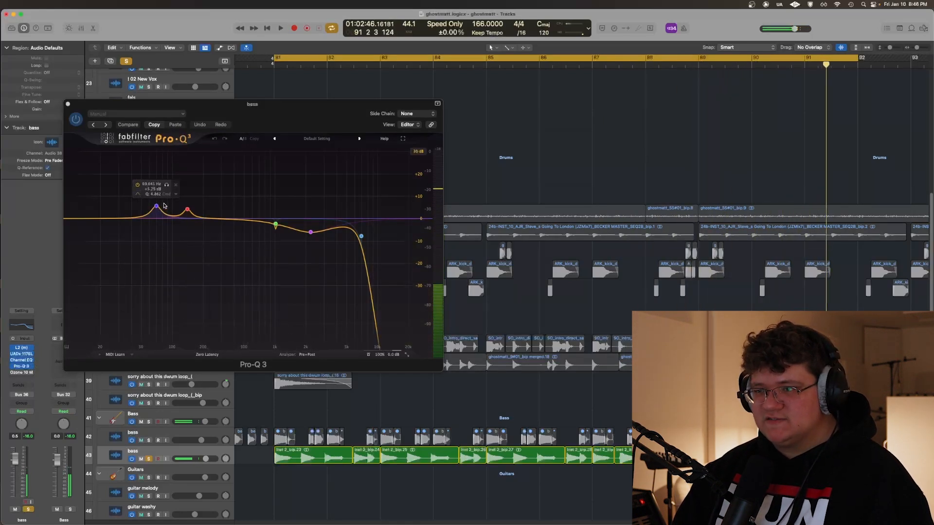
left_click_drag(258, 116, 392, 175)
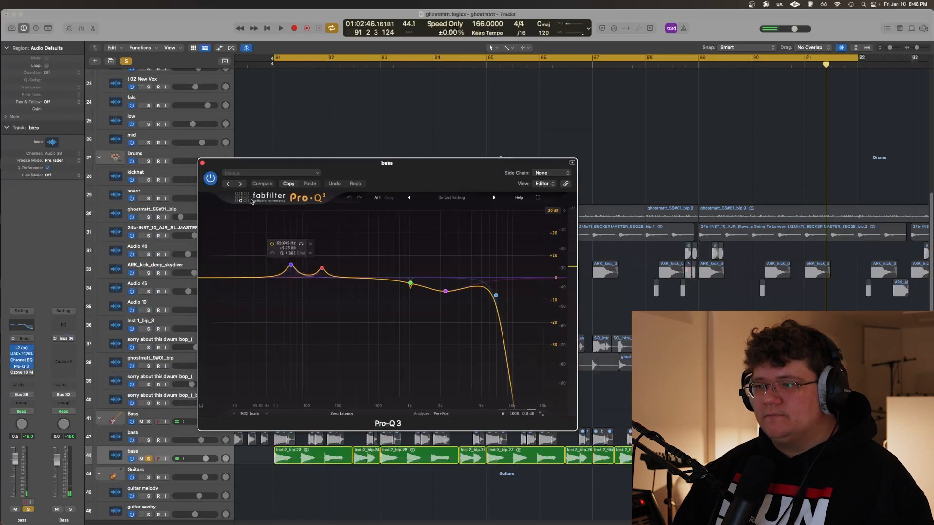
Close the Pro-Q 3 and view the bass track's Ozone 10 Match EQ while playing from bar 81 to about bar 83
left_click(202, 163)
left_click(20, 371)
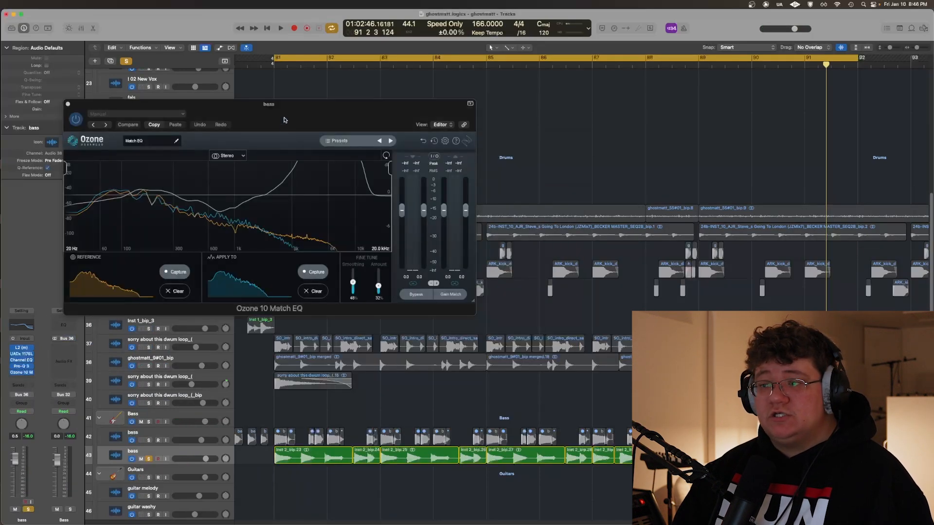
left_click_drag(284, 125, 324, 142)
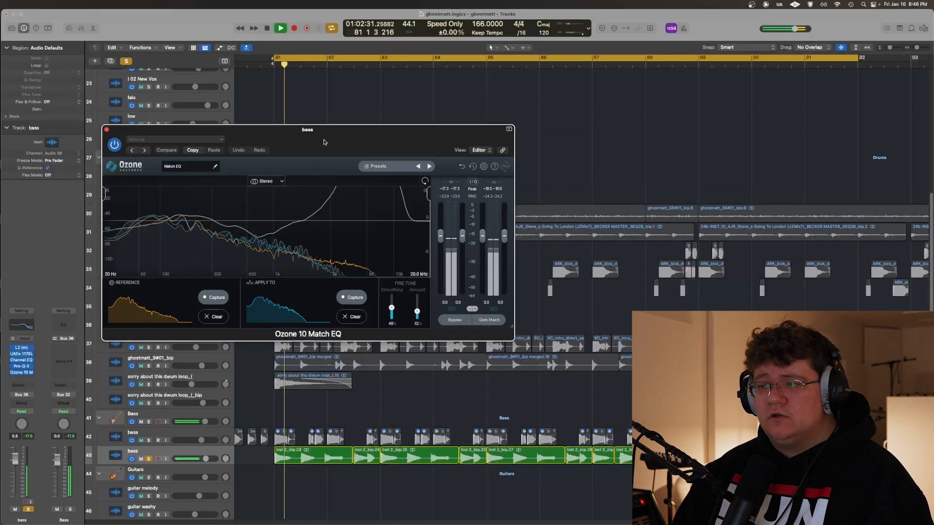
left_click_drag(324, 142, 501, 108)
key("space")
key("super+Left")
key("super+Left")
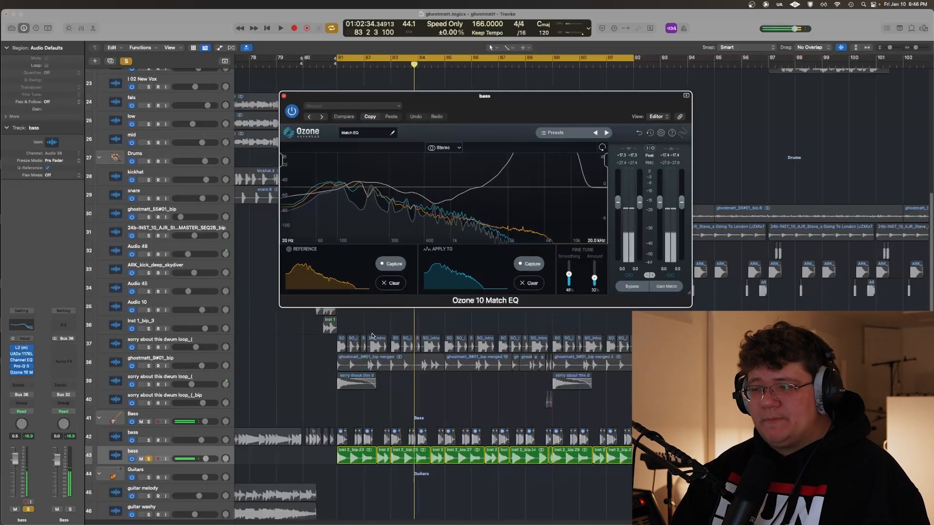
left_click(321, 322)
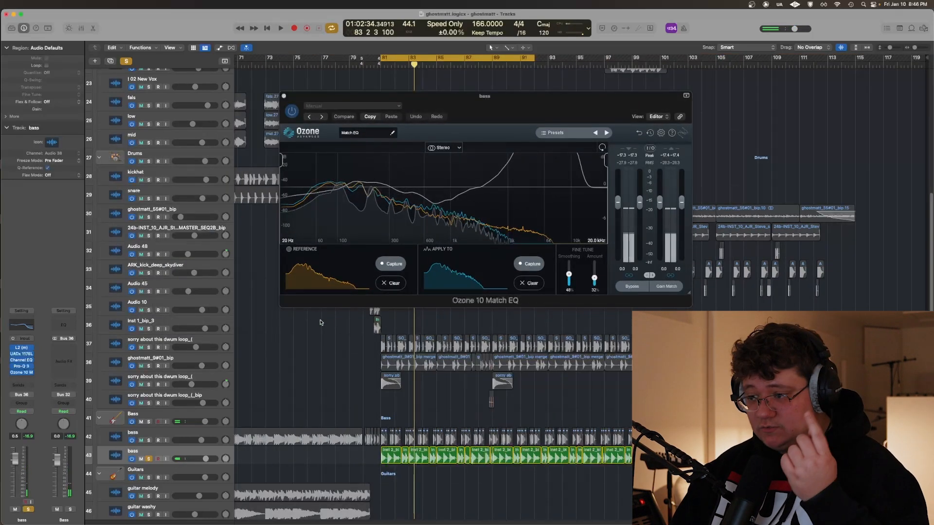
Turn off cycle mode and switch the solo to the bass on track 42, play it to about bar 77, and unsolo it
key("s")
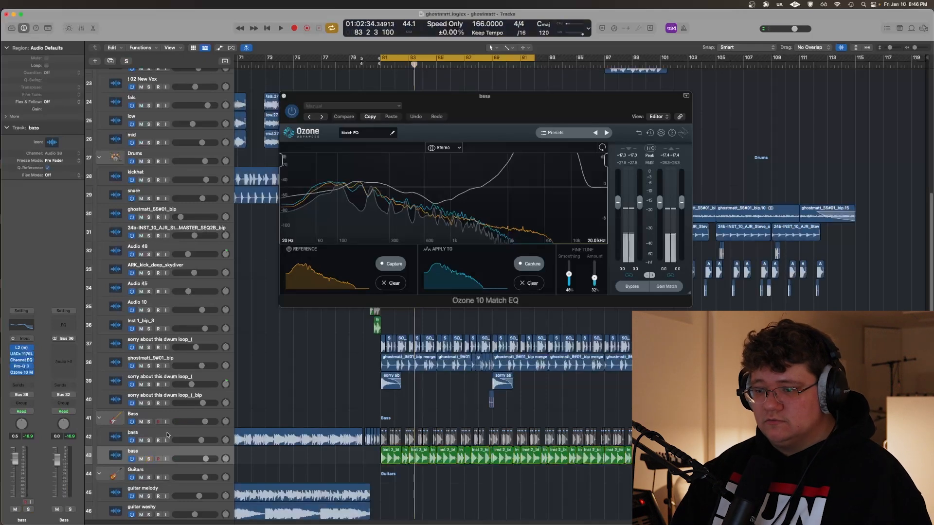
left_click(163, 432)
key("c")
key("s")
key("space")
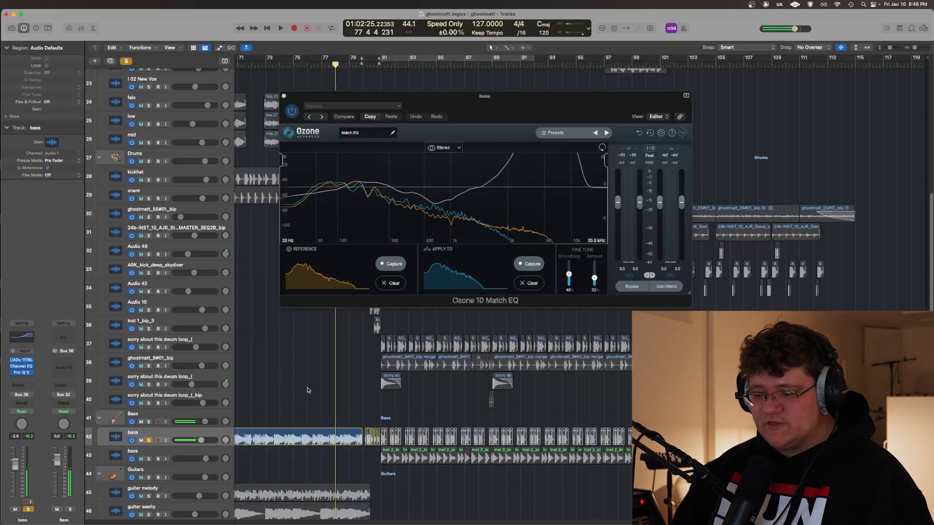
key("s")
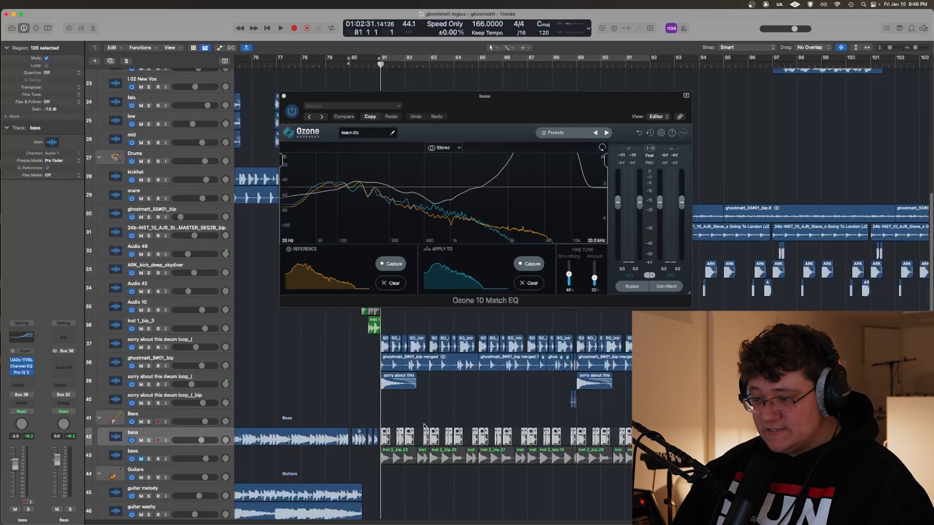
Mute the bass on track 43, solo the bass on track 42, and play it from bar 80
key("ctrl+m")
left_click(367, 404)
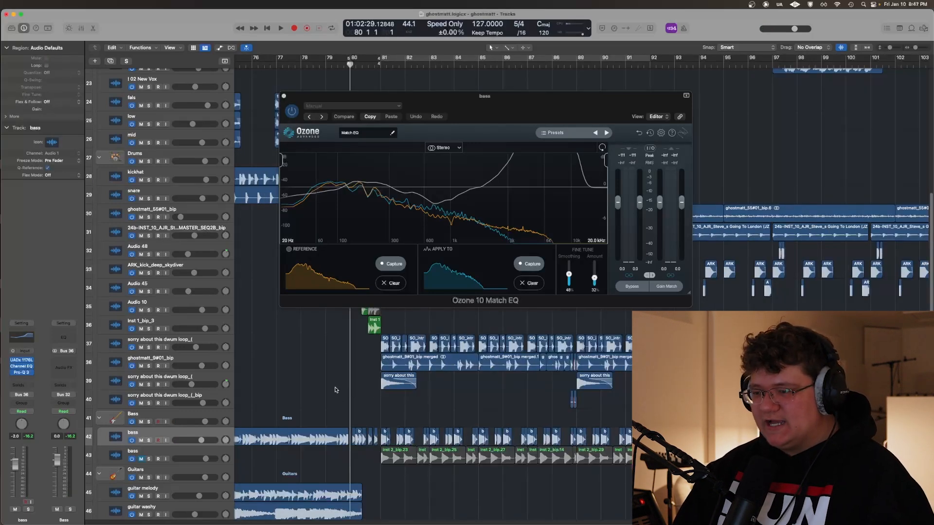
key("s")
key("super+Right")
scroll(334, 375, "right", 3)
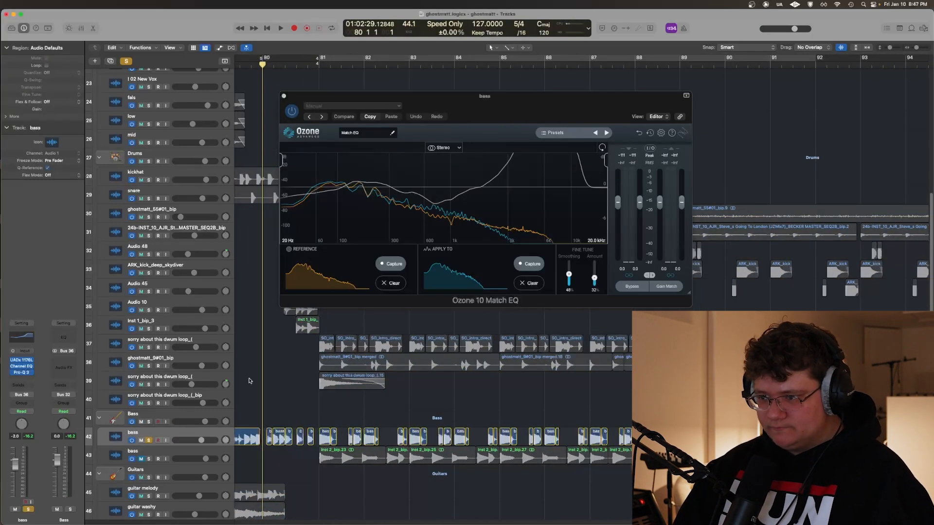
scroll(249, 381, "left", 1)
key("space")
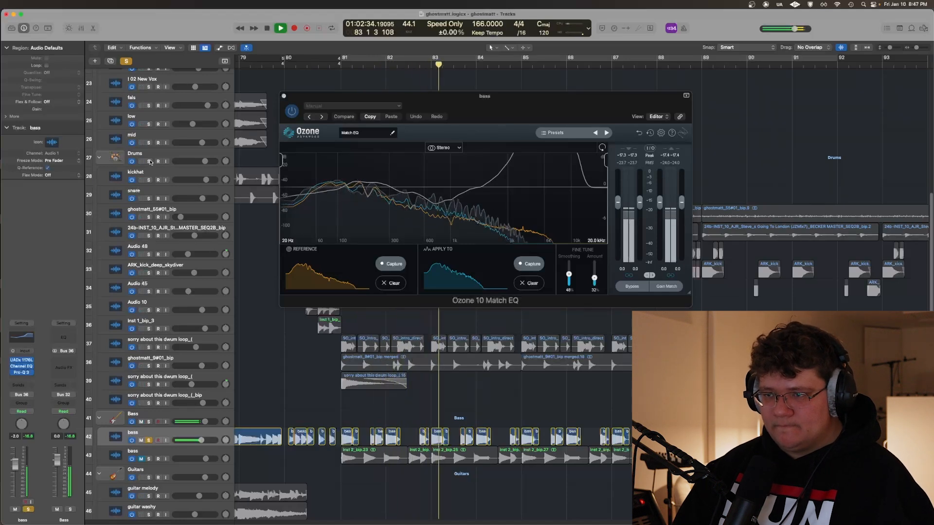
Add the Drums stack to the solo, play to about bar 89, and clear all solos
left_click(149, 162)
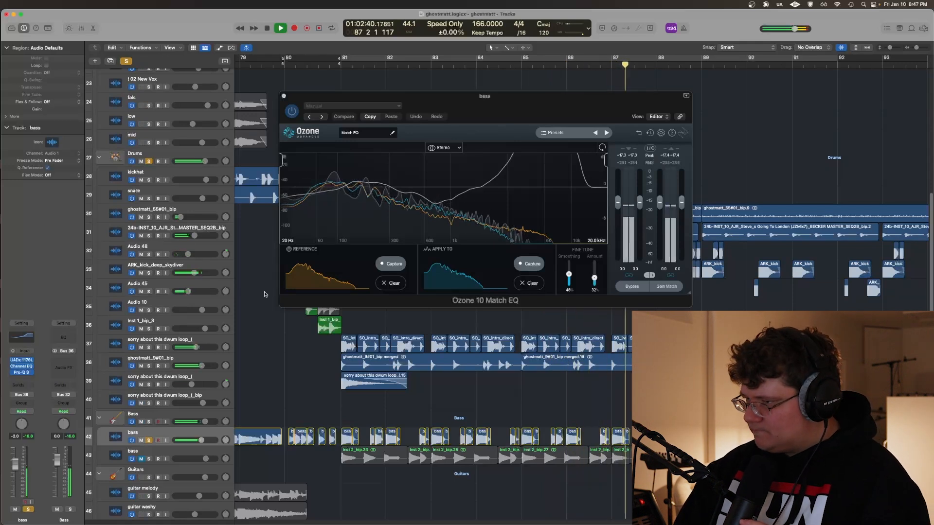
key("space")
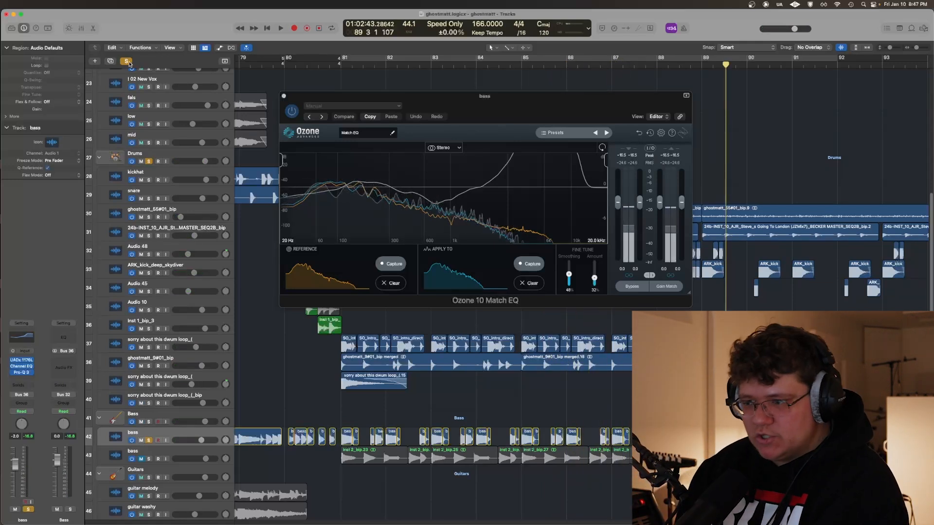
left_click(128, 62)
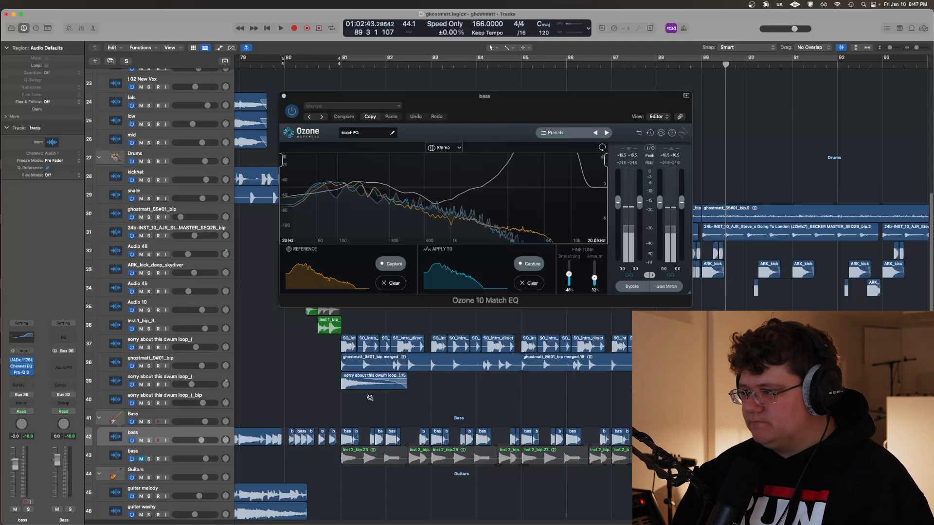
Close the Ozone 10 Match EQ and play the soloed Piano stack from about bar 80
scroll(369, 398, "down", 10)
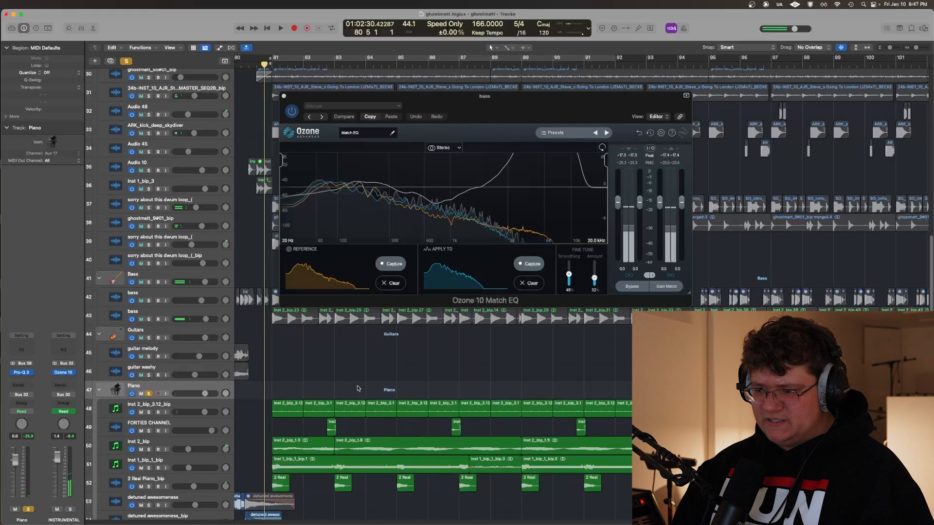
scroll(343, 341, "down", 5)
scroll(338, 311, "up", 5)
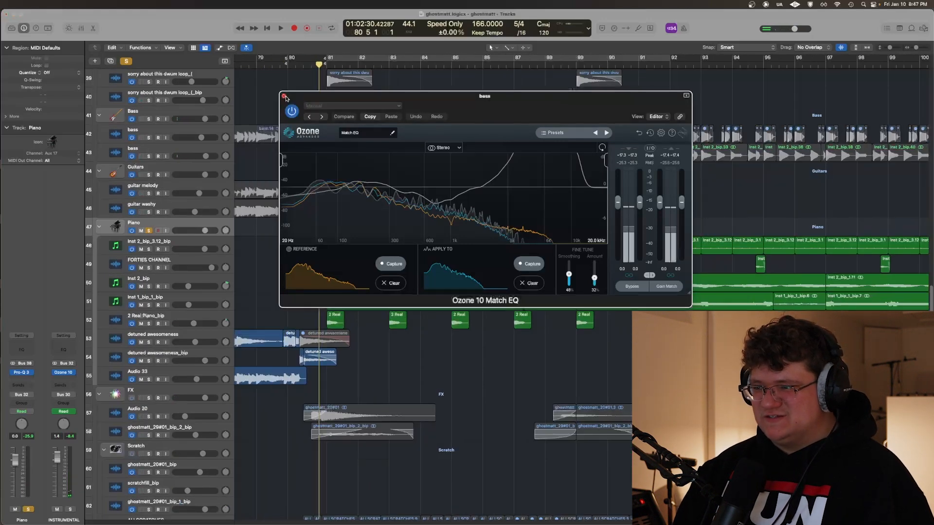
left_click(284, 96)
key("space")
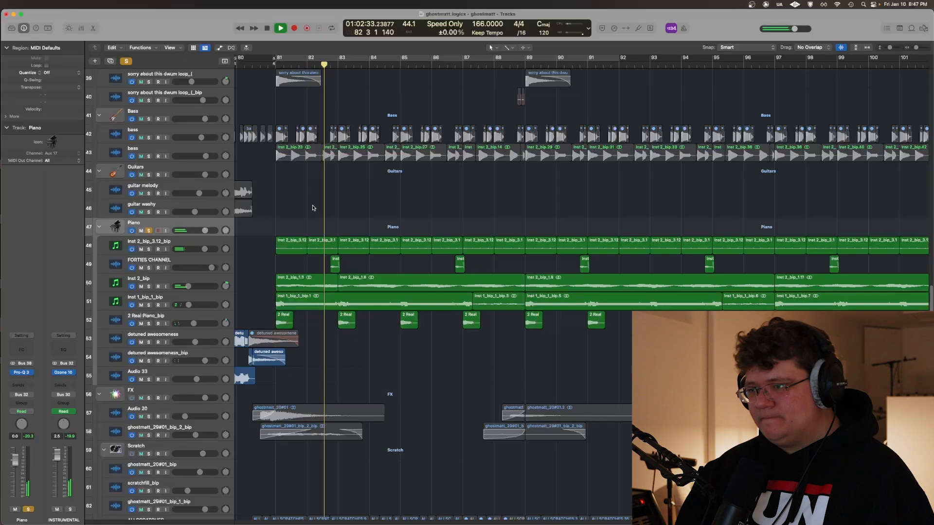
Solo and play the Inst 2_bip_3.12_bip and FORTIES CHANNEL tracks of the Piano stack one after the other
left_click(191, 243)
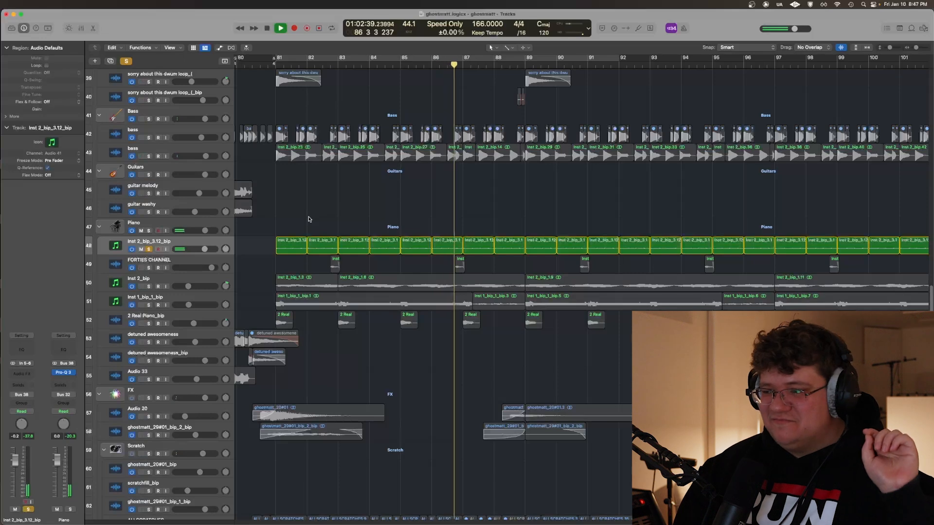
key("space")
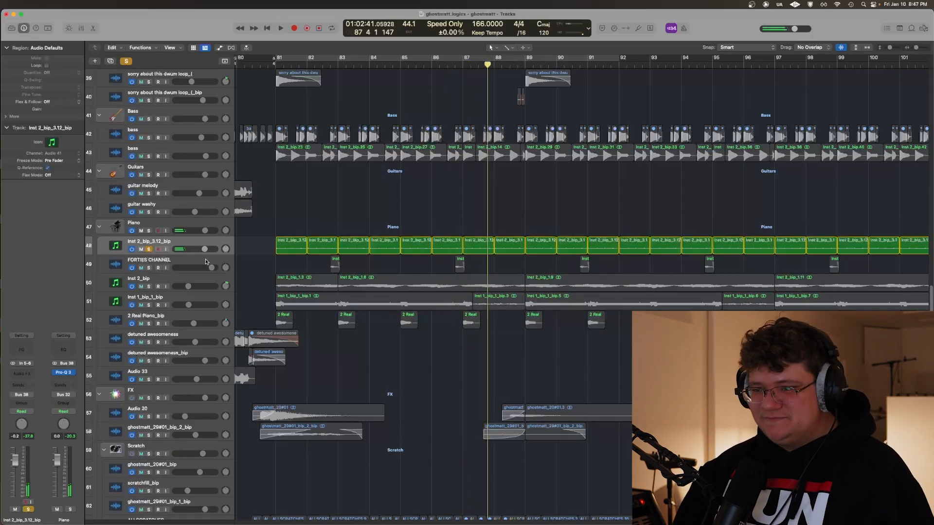
left_click(149, 249)
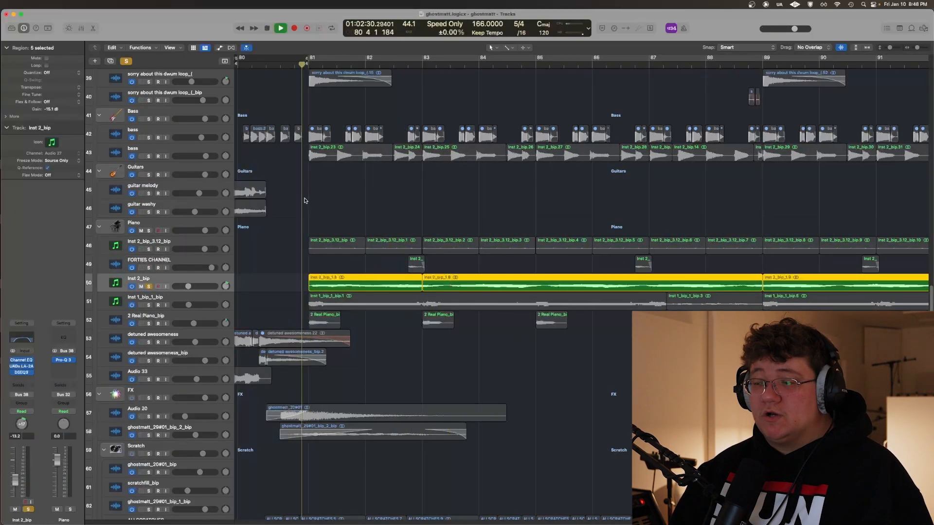
left_click(305, 200)
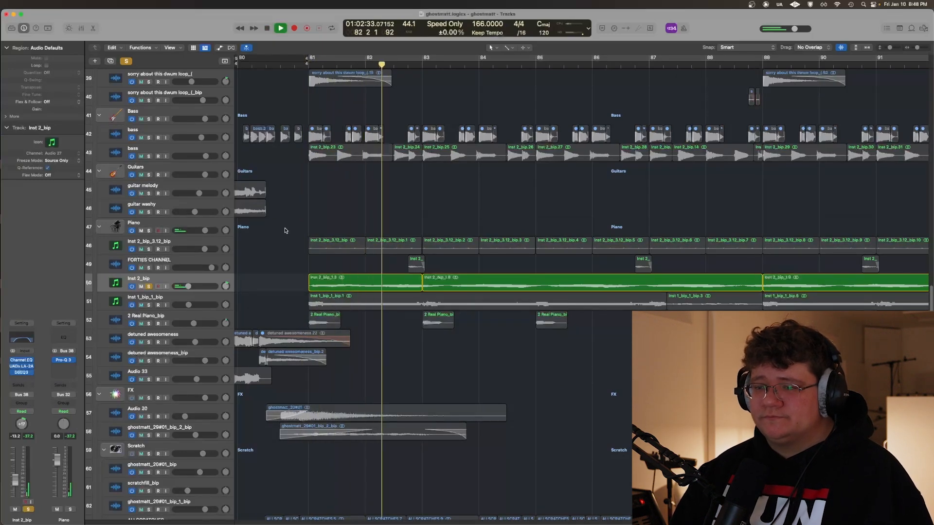
View the Channel EQ, UADx LA-2A Silver Compressor and DSEQ3 on the soloed Inst 2_bip track during playback
key("super+Left")
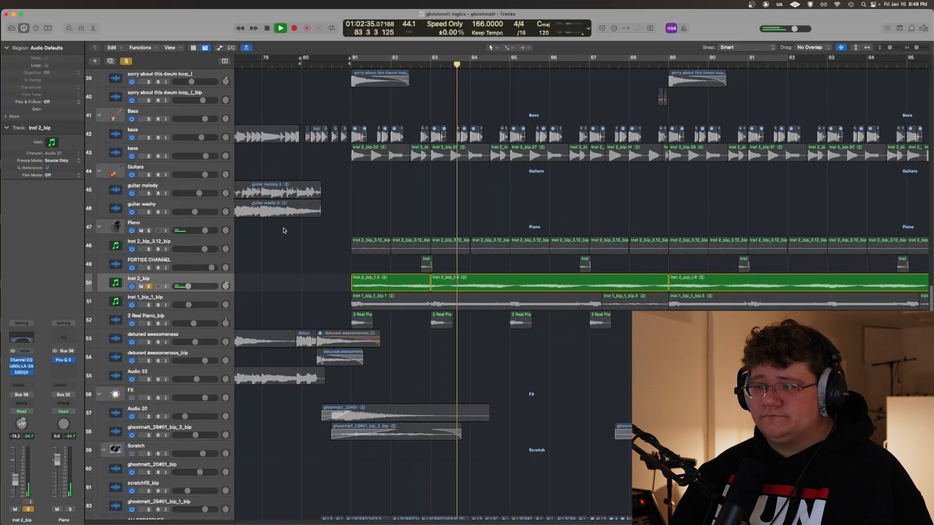
left_click(20, 360)
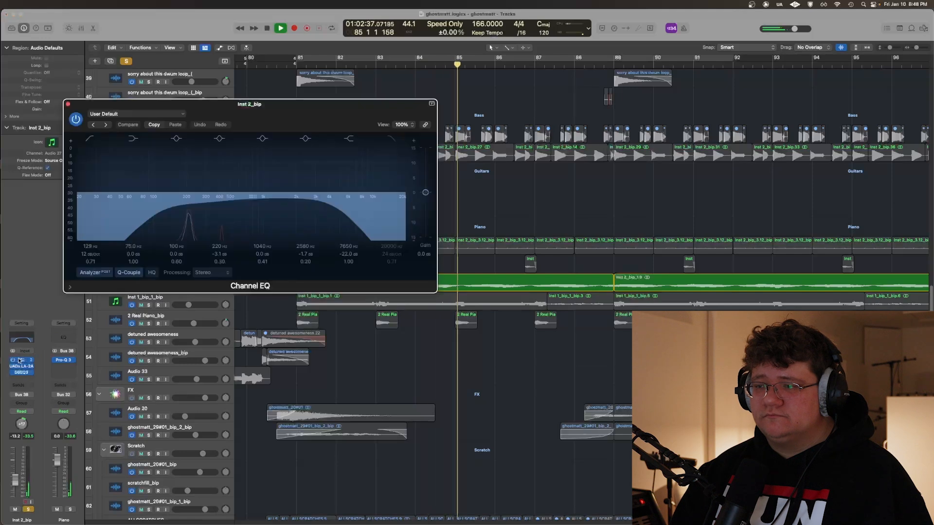
left_click(21, 361)
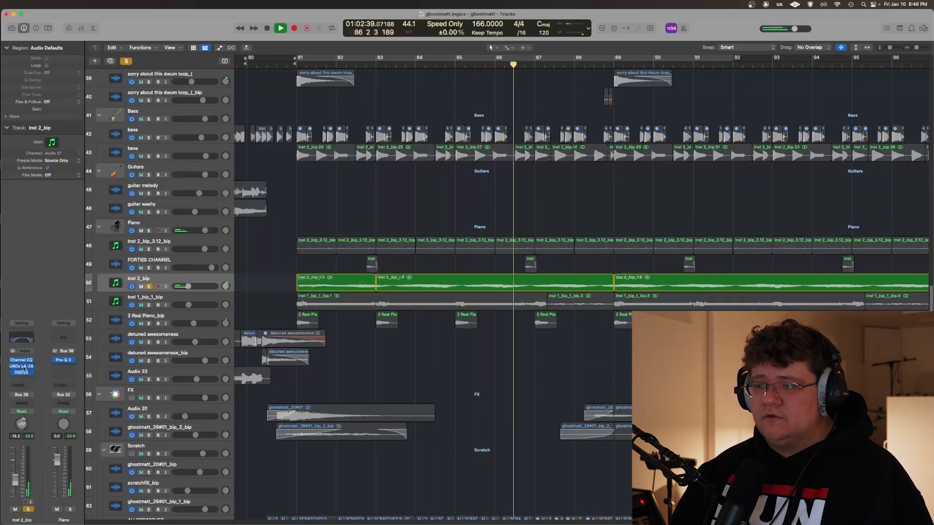
left_click(23, 366)
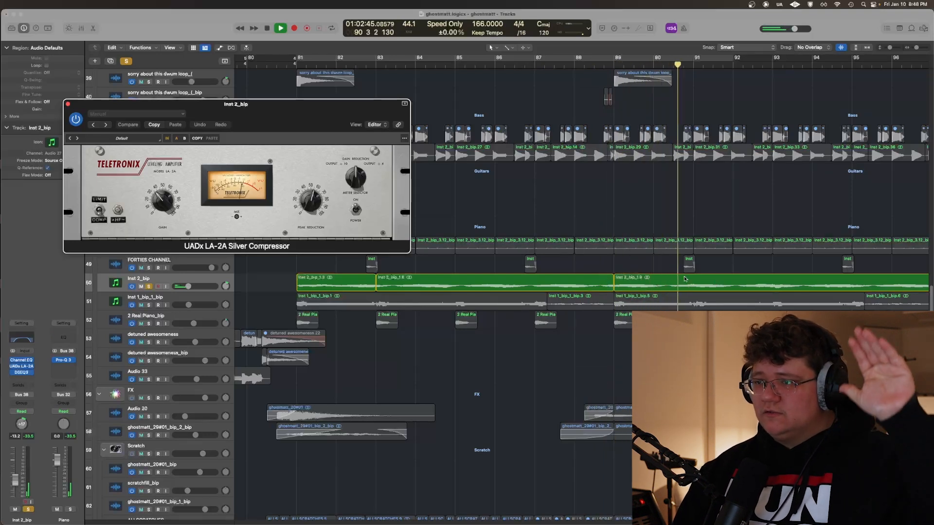
left_click(69, 104)
left_click(21, 372)
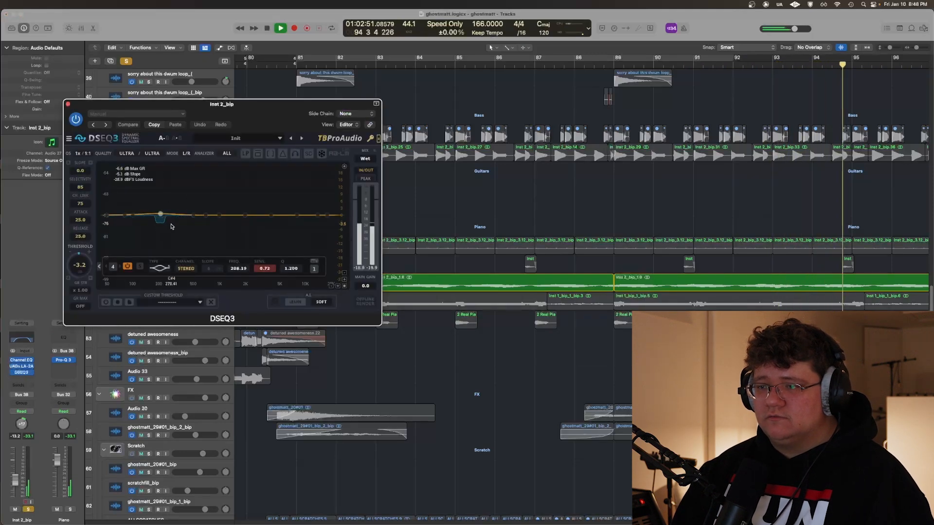
left_click(69, 104)
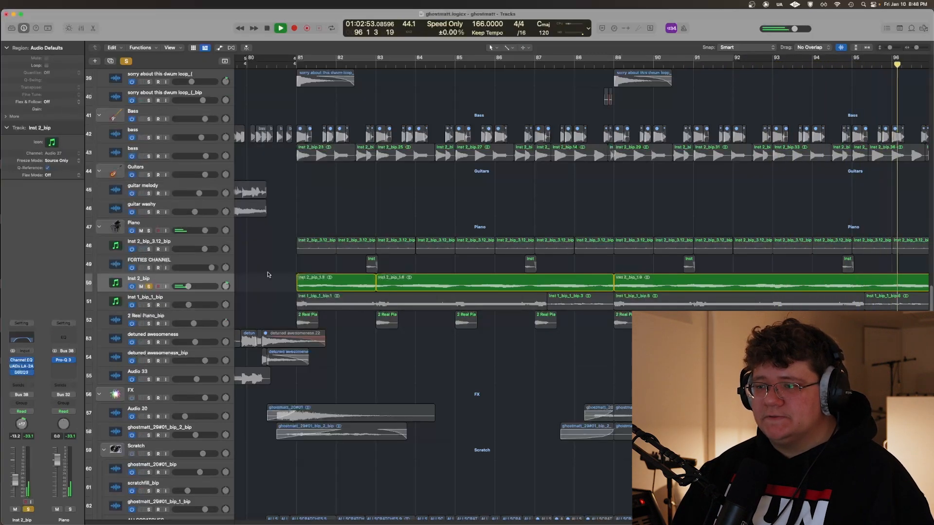
Solo and play the Inst 1_bip_1_bip track, and move on to the track below it
key("Down")
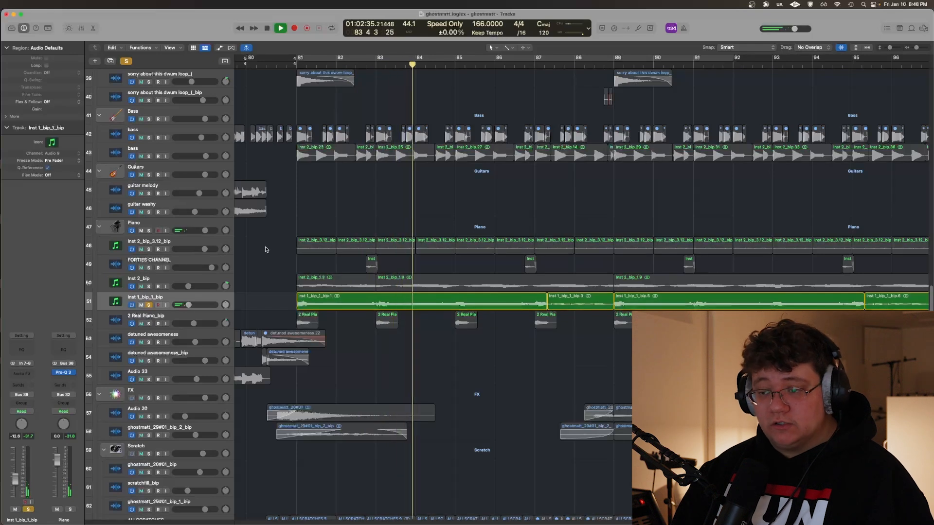
key("Down")
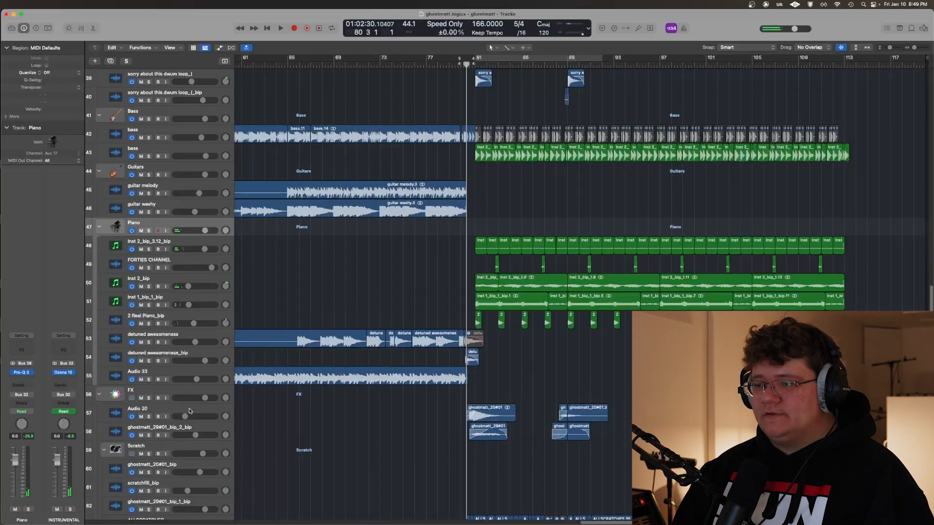
Solo the Audio 20 track in the FX stack and play it from about bar 80
left_click(188, 414)
left_click(352, 416)
key("super+Right")
key("super+Right")
key("s")
key("space")
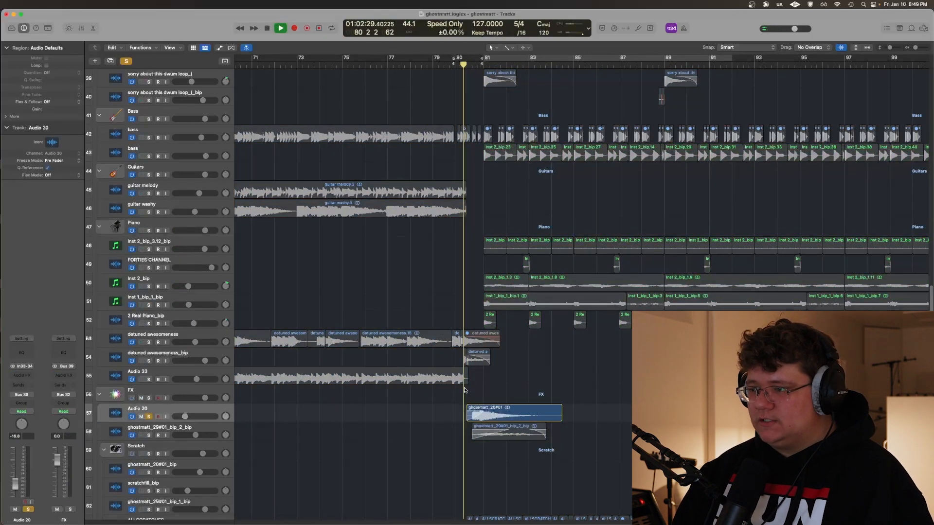
Finish listening to Audio 20, and solo and play the ghostmatt_29#01_bip_2_bip track in the FX stack
key("super+Right")
key("super+Right")
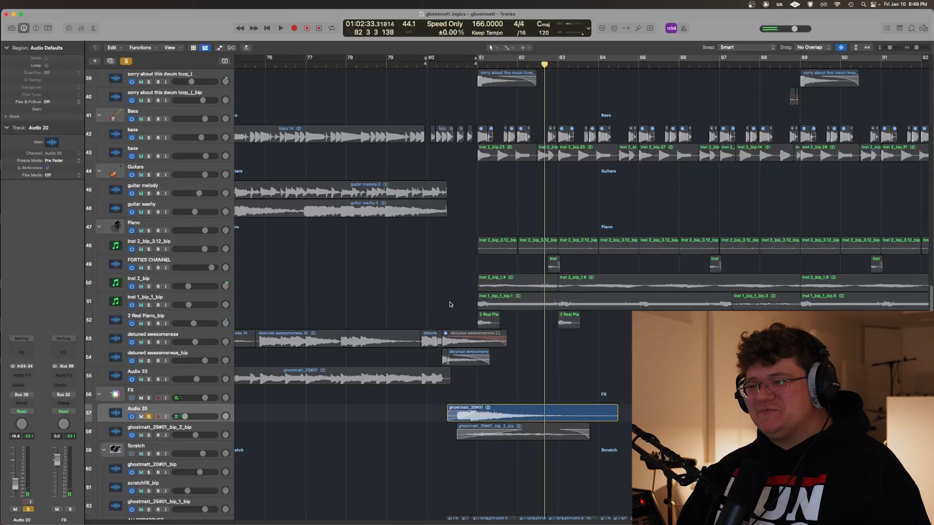
key("s")
key("space")
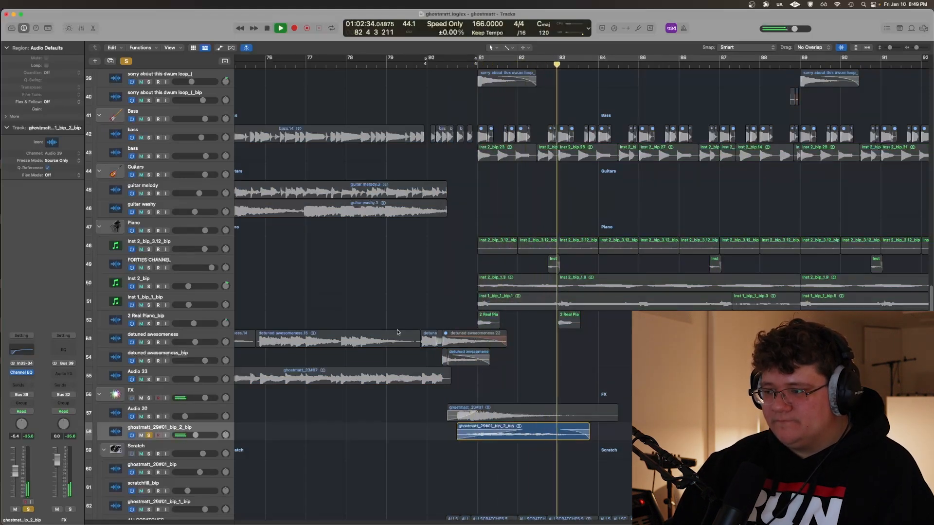
key("space")
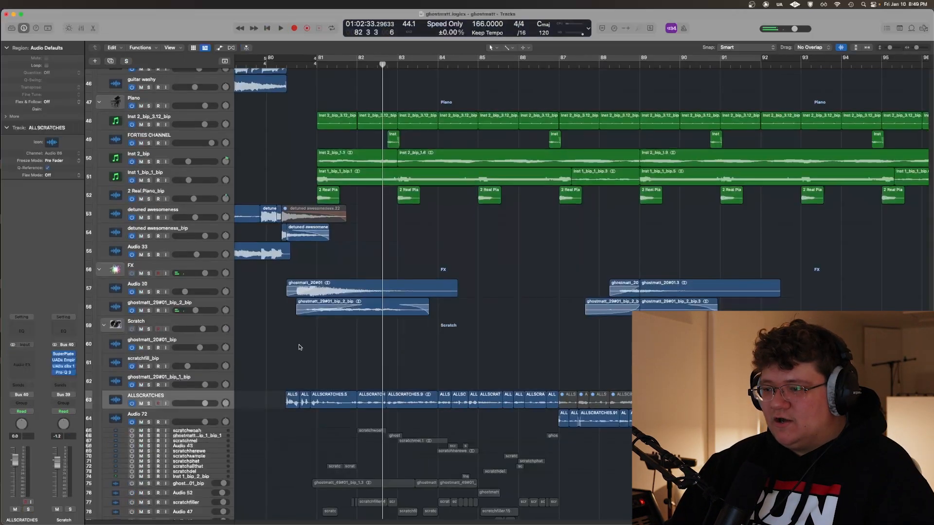
Solo the ALLSCRATCHES track in the Scratch stack and play it from about bar 80
scroll(299, 347, "down", 5)
left_click(283, 202)
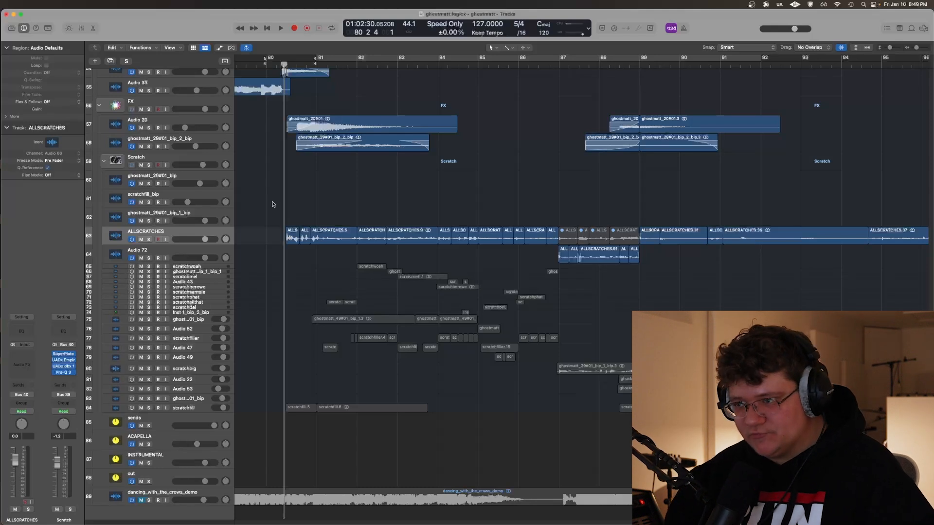
key("s")
key("space")
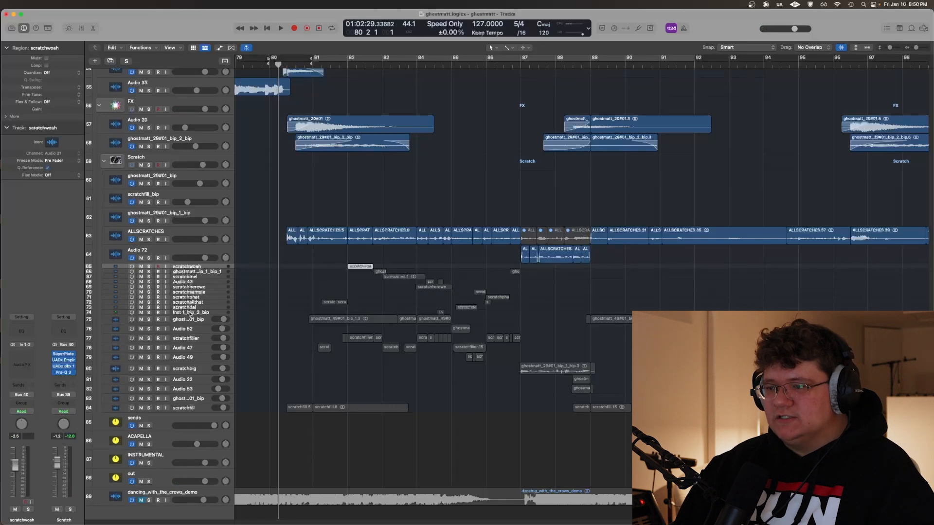
Switch on and solo the scratch tracks from scratchwoah to Inst 1_bip_2_bip, and play them from bar 80
left_click(190, 314, "shift")
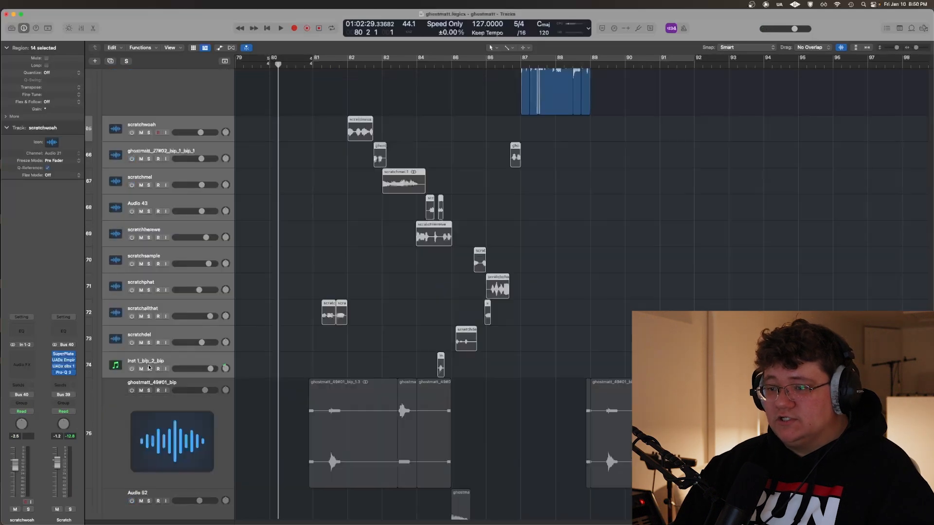
left_click(131, 368)
left_click(149, 369)
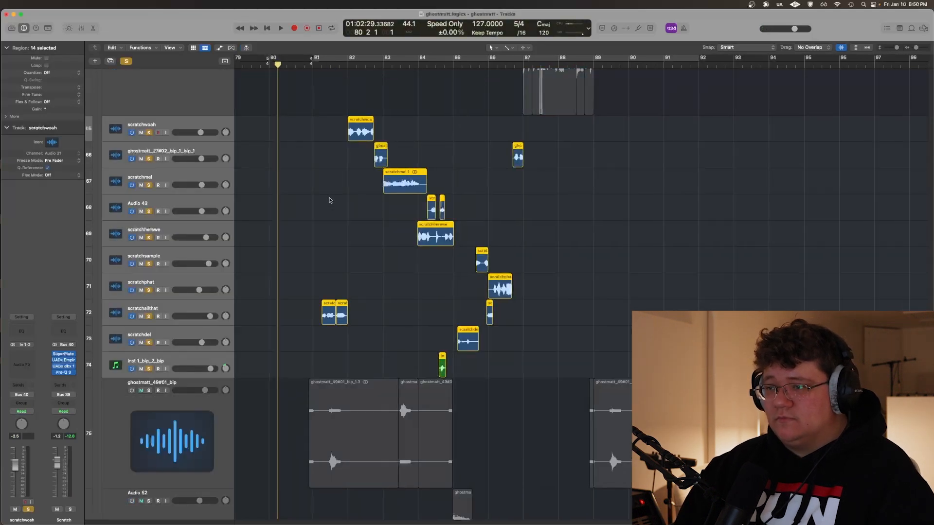
scroll(329, 201, "up", 3)
key("space")
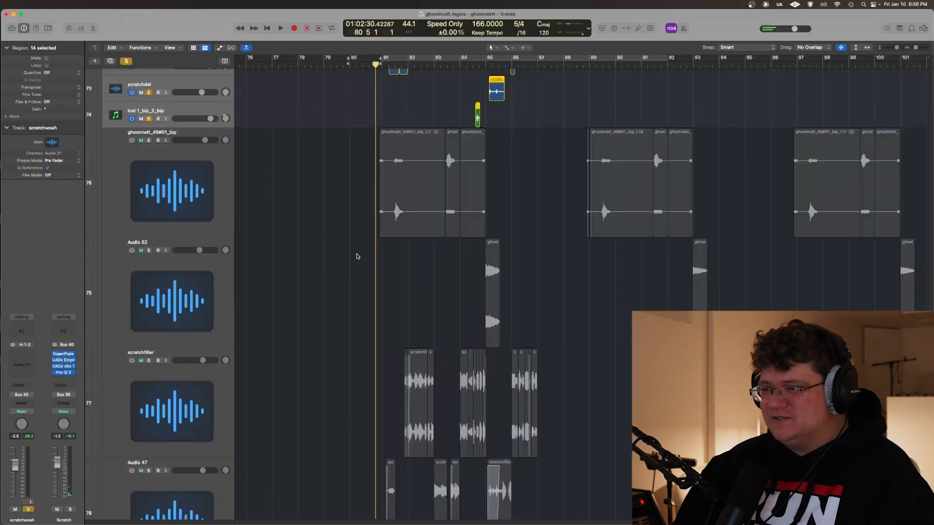
Switch on and solo the scratch tracks from ghostmatt_49#01_bip to scratchfill, play them, and release their solo
scroll(196, 200, "up", 1)
left_click(196, 201)
scroll(313, 339, "down", 20)
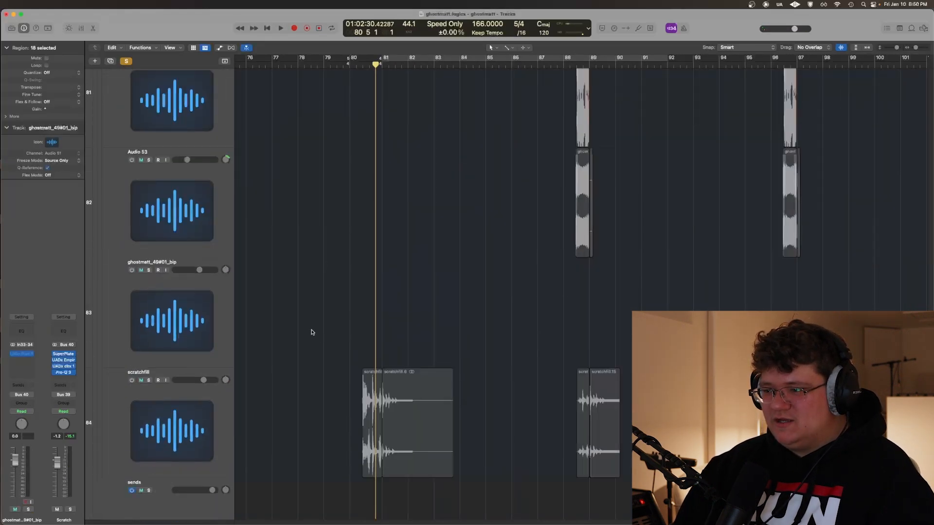
left_click(131, 215)
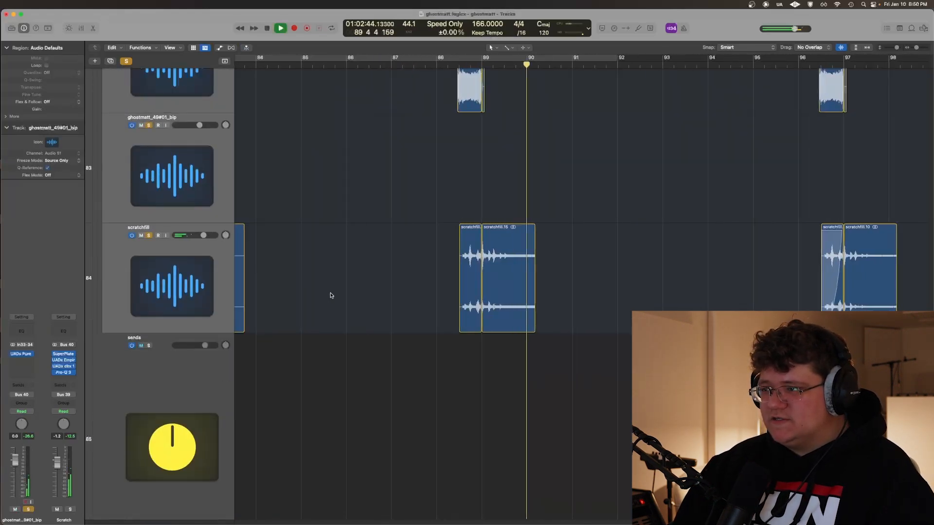
scroll(331, 292, "up", 12)
scroll(338, 279, "left", 5)
key("space")
scroll(362, 265, "up", 3)
key("s")
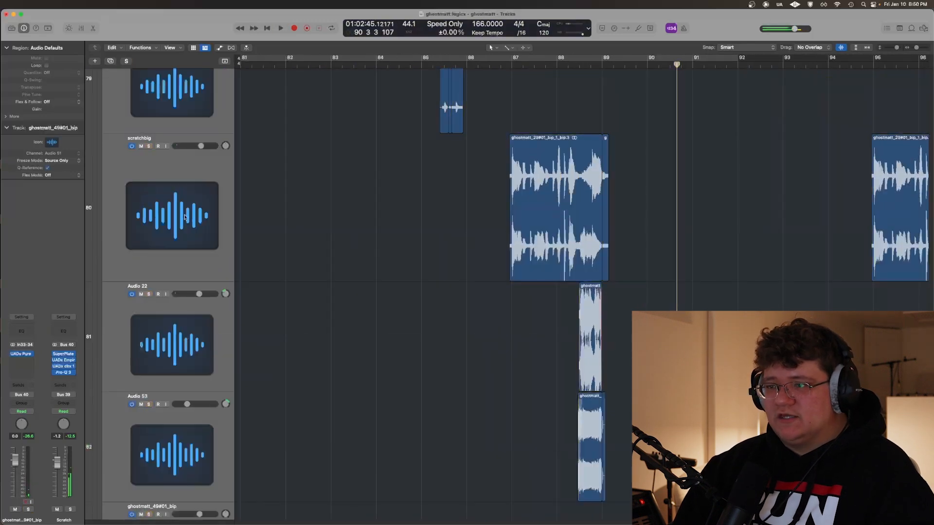
Solo the scratchbig track and play its region from just before bar 87
left_click(502, 185, "shift")
scroll(493, 191, "up", 5)
key("s")
scroll(467, 146, "right", 4)
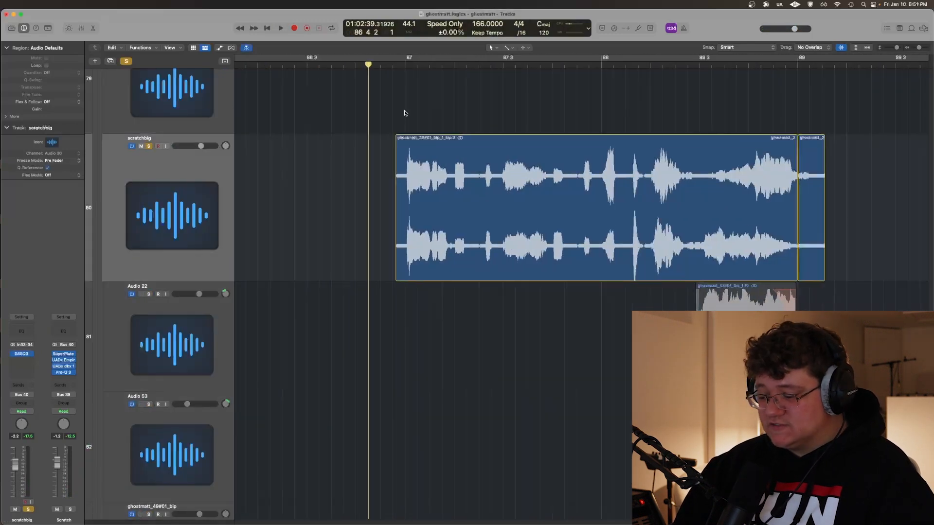
key("space")
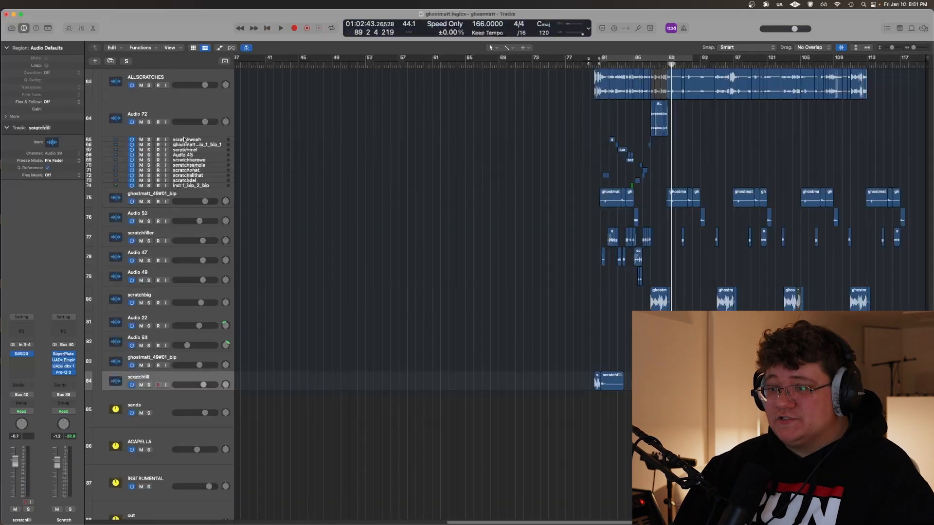
Switch off the individual scratch tracks from scratchwoah to scratchfill again
key("super+a")
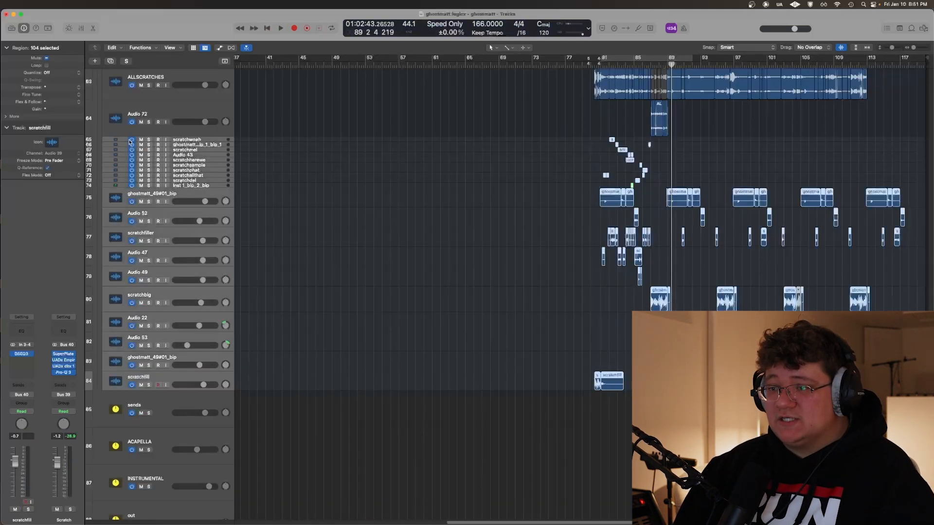
left_click(180, 378)
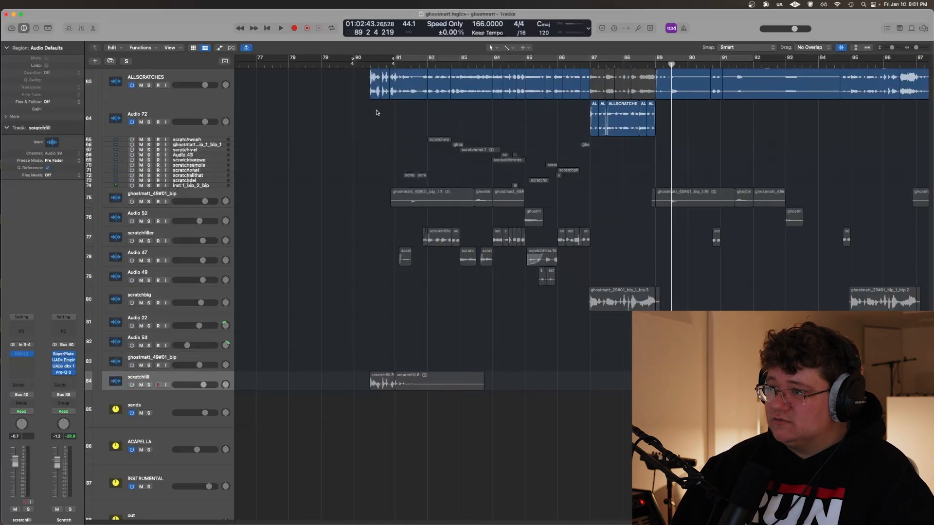
left_click(372, 112)
Solo the whole Scratch stack and play through its ALLSCRATCHES regions
scroll(344, 196, "up", 5)
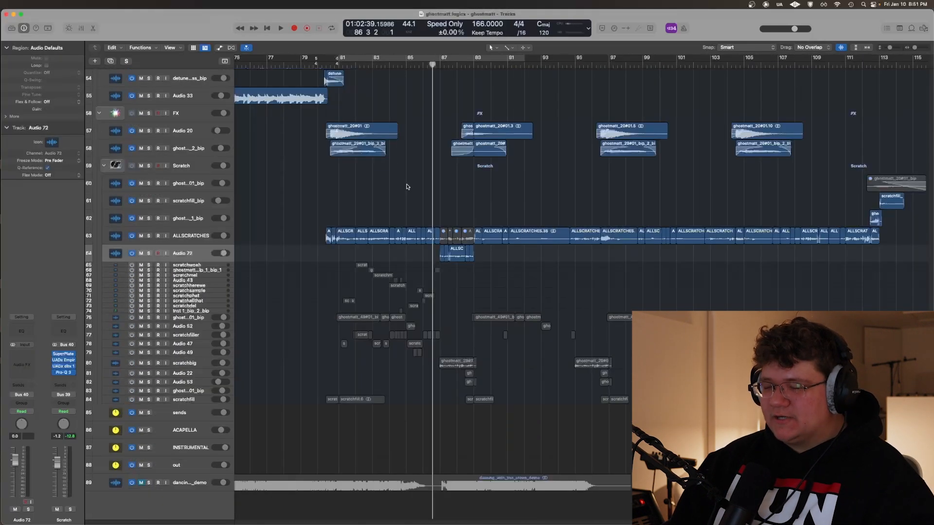
scroll(407, 186, "right", 1)
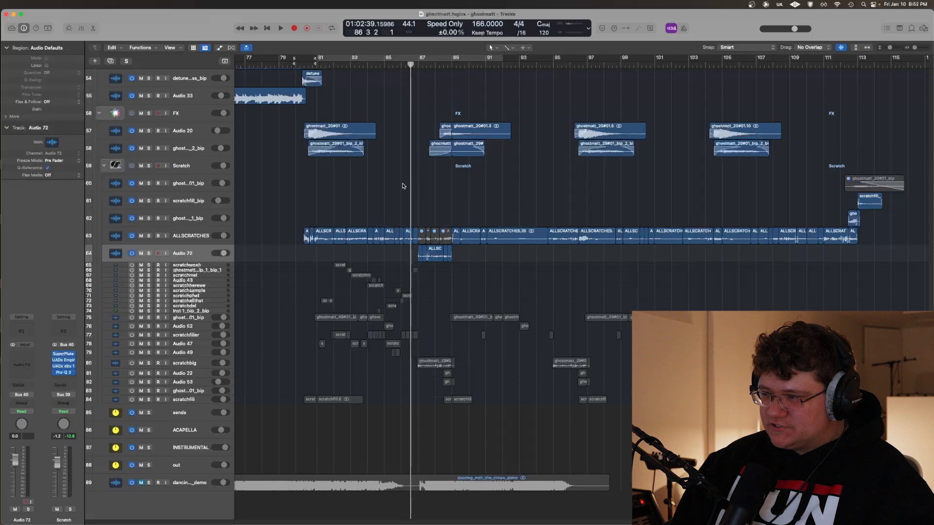
scroll(405, 186, "right", 2)
left_click(179, 235, "shift")
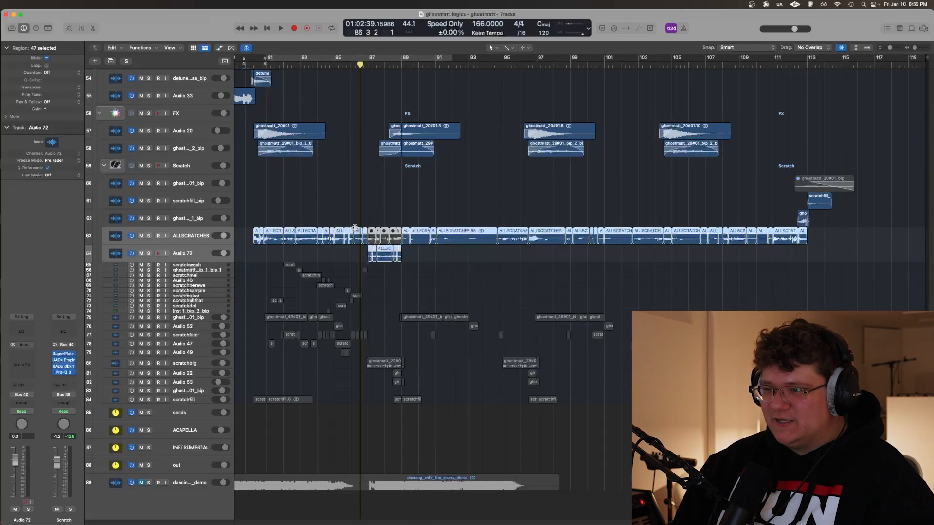
key("ctrl+s")
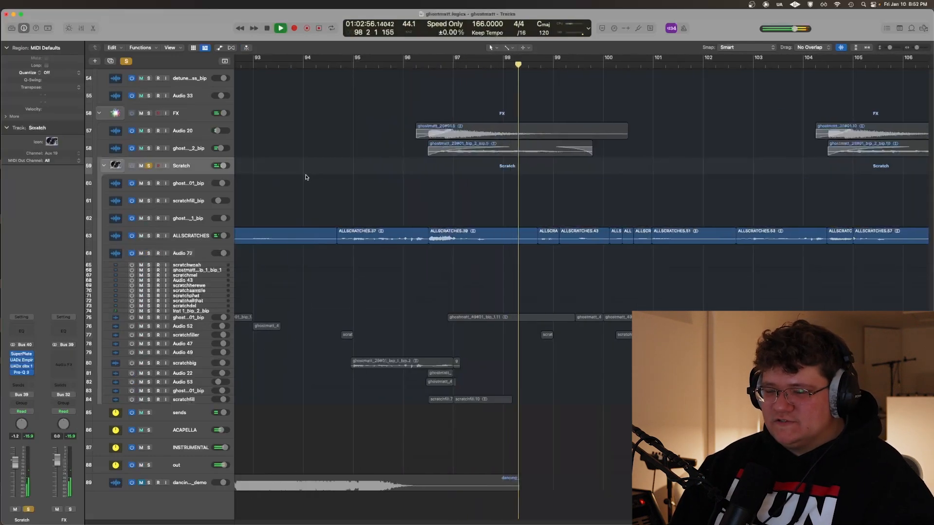
scroll(323, 173, "down", 2)
key("space")
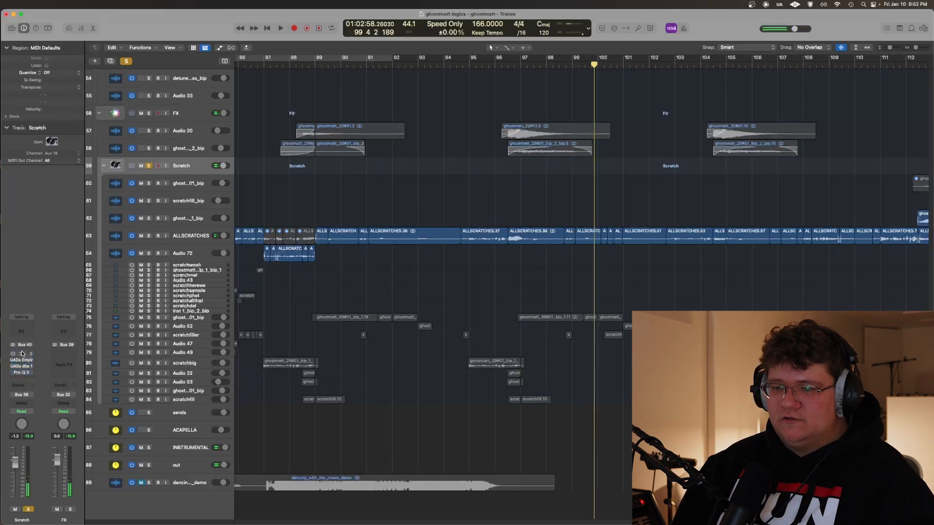
Compare the Scratch stack's playback with its SuperPlate reverb on and bypassed, then re-enable and close the plug-in
left_click(13, 356)
key("space")
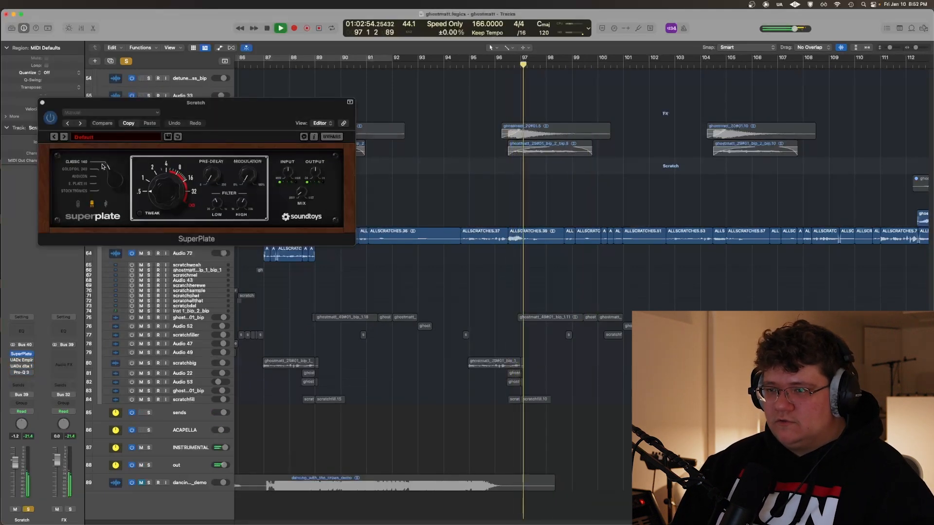
left_click(54, 119)
key("space")
left_click(512, 173)
scroll(512, 173, "up", 1)
key("space")
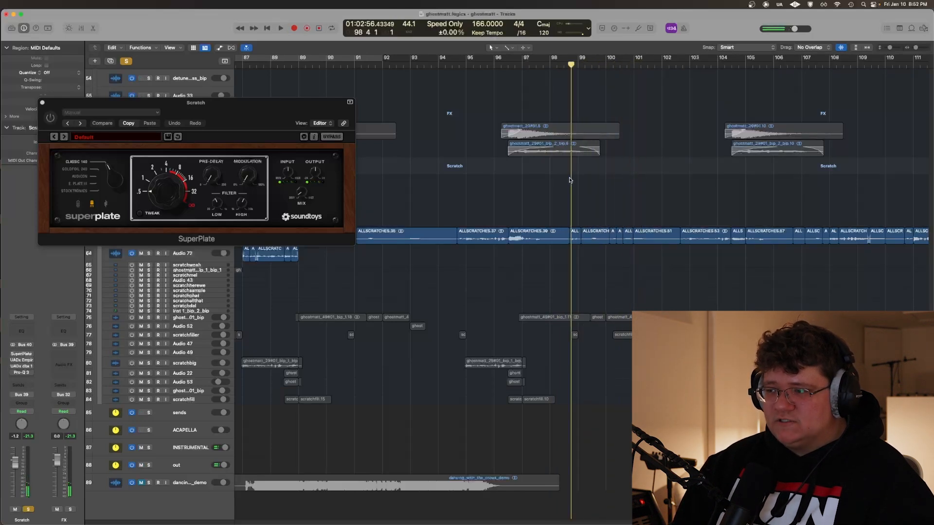
left_click(50, 118)
left_click(42, 102)
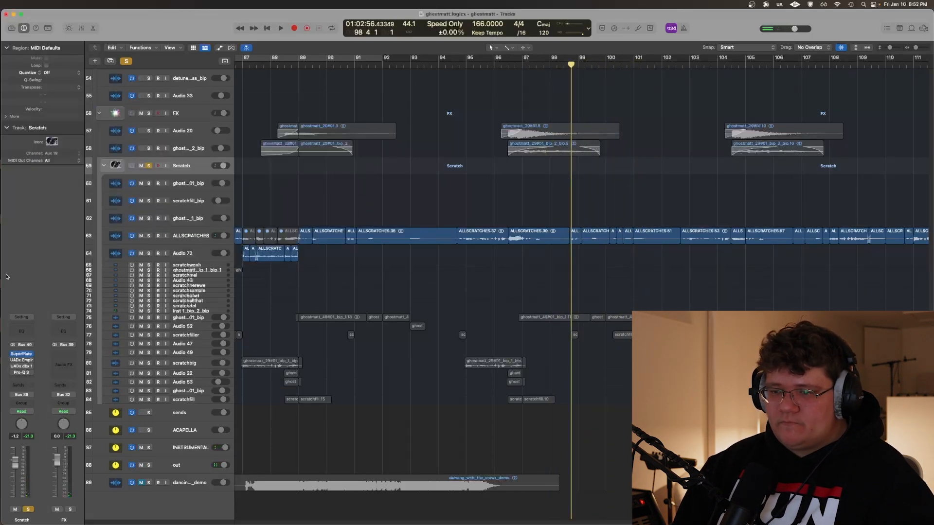
View the UADx Empirical Labs Distressor on the Scratch stack while playing around bar 97
left_click(19, 360)
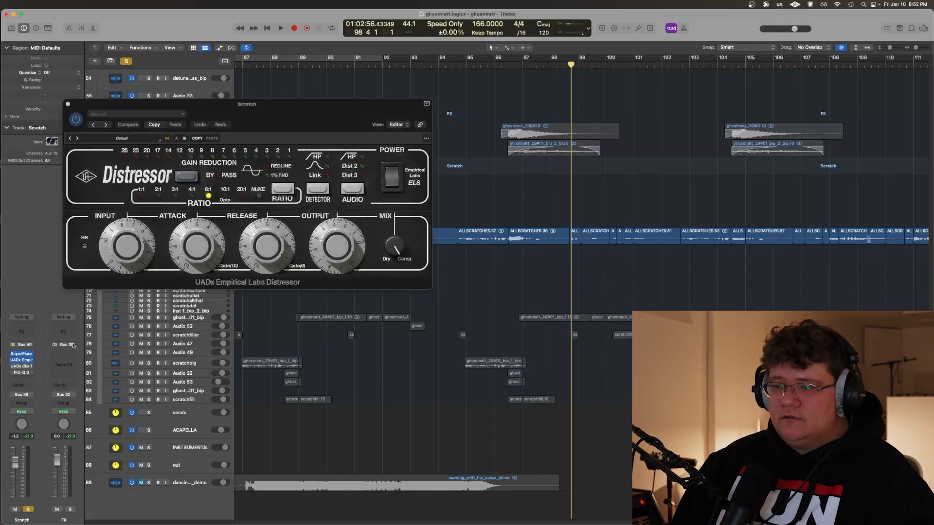
key("space")
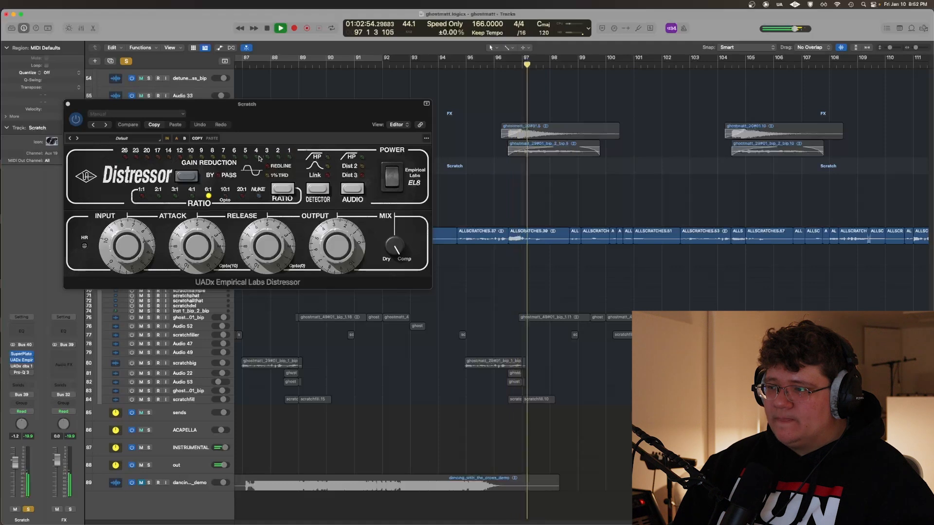
scroll(553, 223, "down", 3)
scroll(553, 223, "down", 3)
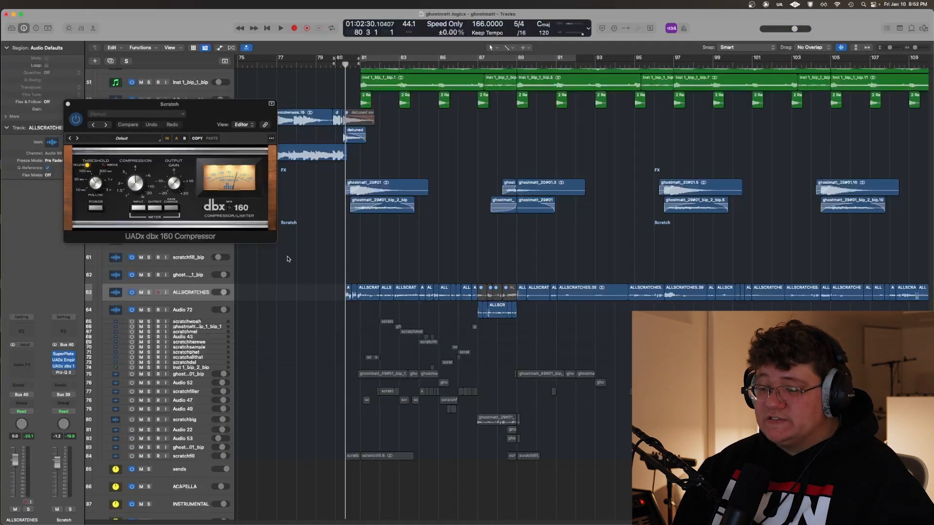
Solo the ALLSCRATCHES track and play it from about bar 81 with the UADx dbx 160 Compressor in view
key("s")
key("space")
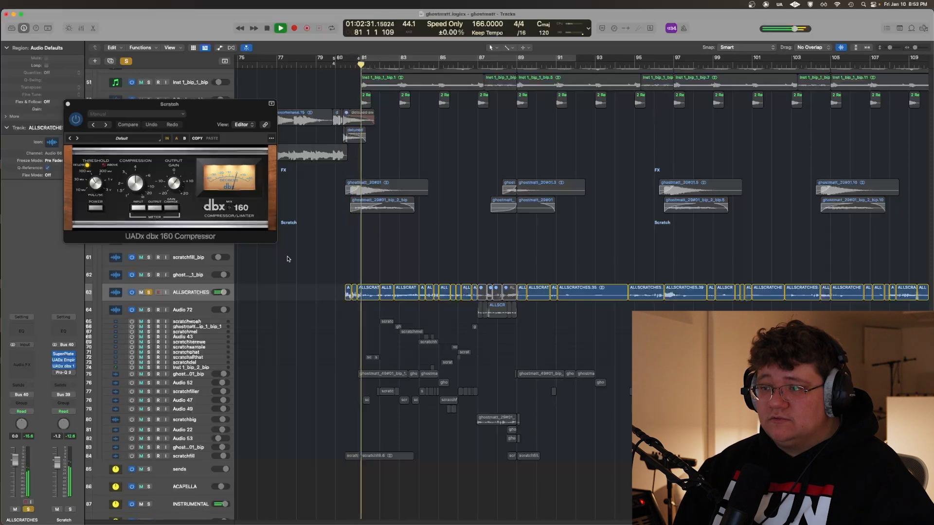
key("super+Right")
scroll(290, 259, "right", 2)
key("super+Right")
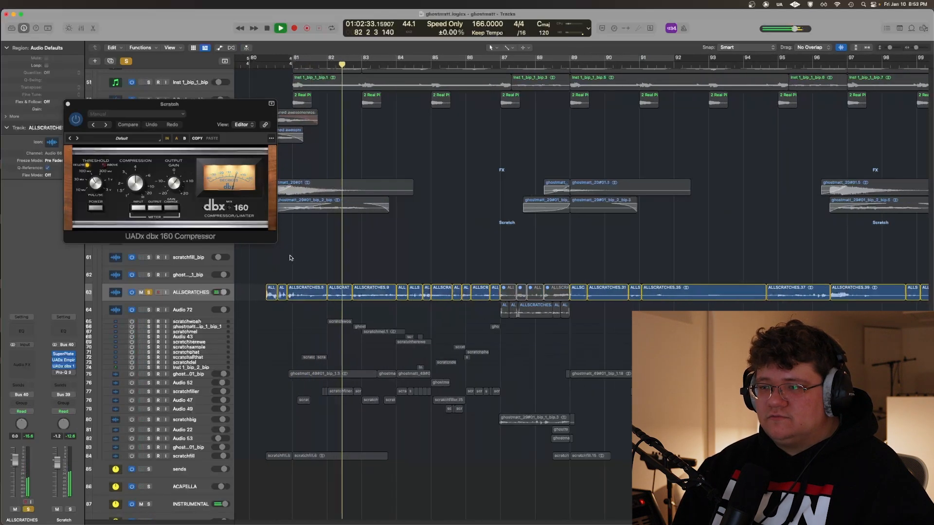
key("space")
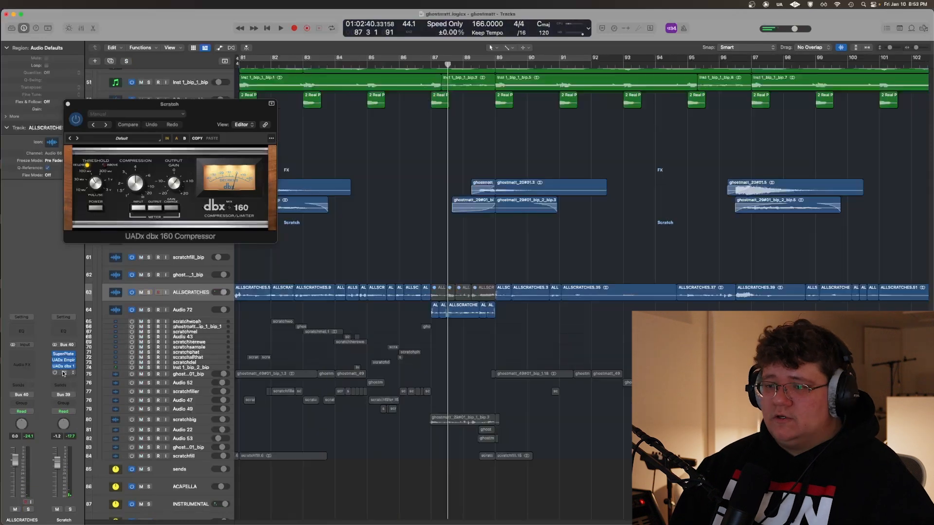
View the Pro-Q 3 equalizer on the Scratch stack and start playback from about bar 95
left_click(63, 373)
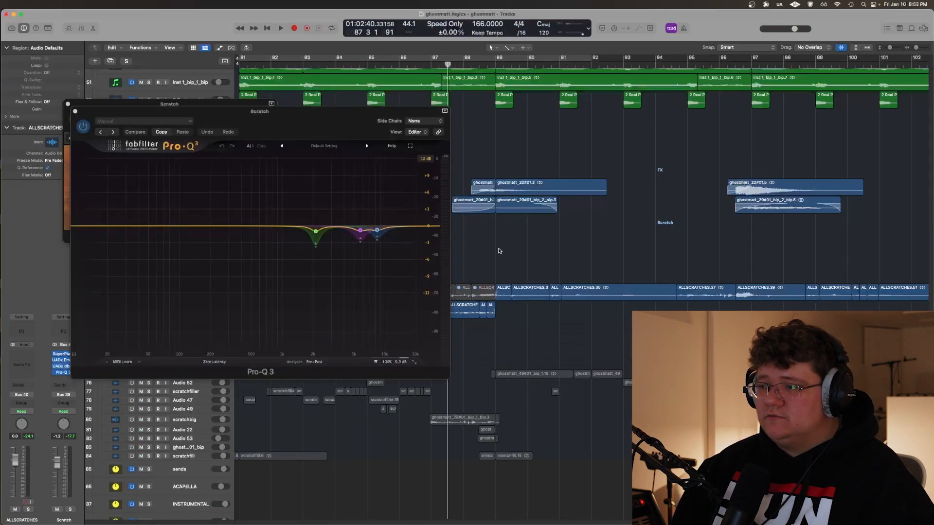
left_click(690, 243)
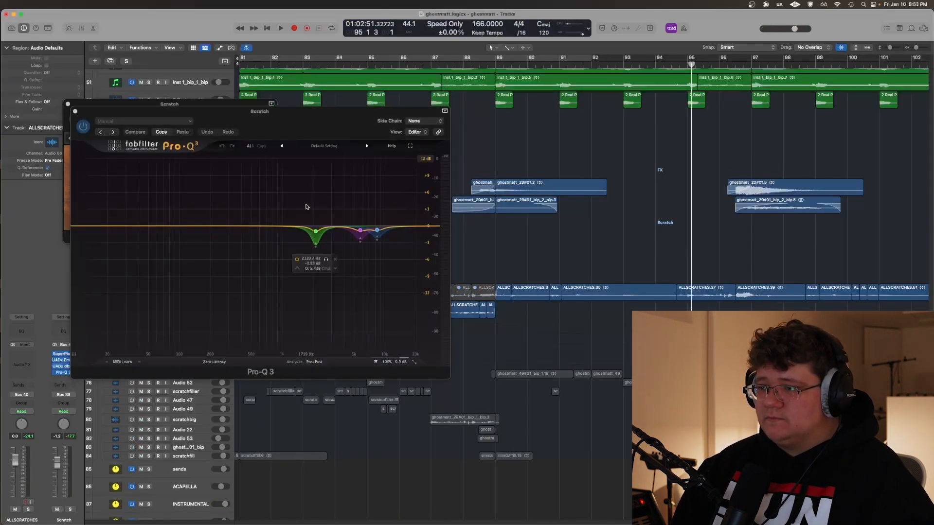
key("space")
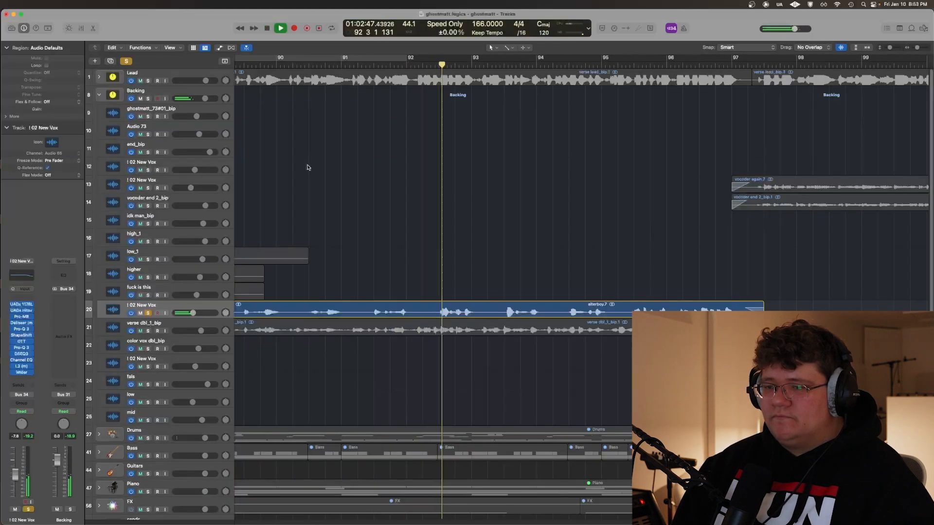
View the Wider plug-in on the soloed 02 New Vox track with the alterboy regions during playback, then close it and release the solo
key("super+Left")
key("super+Left")
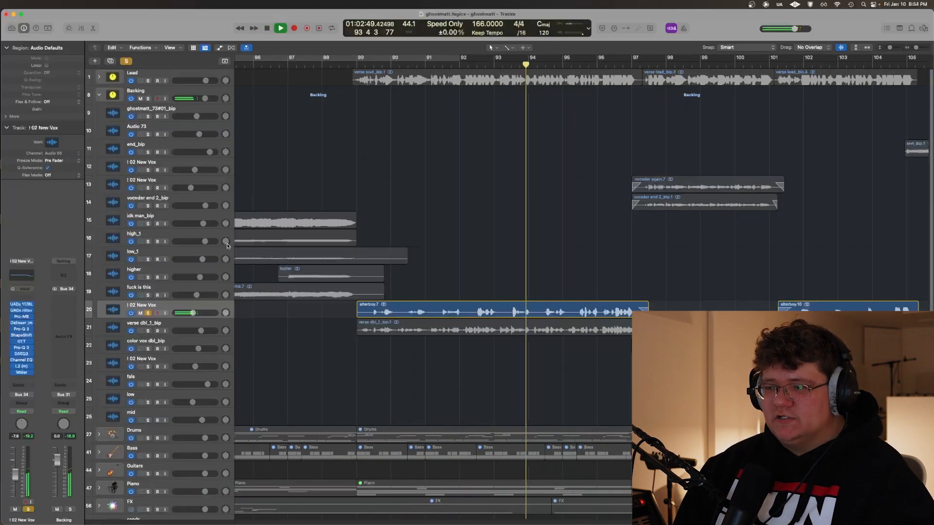
left_click(21, 373)
left_click_drag(193, 104, 299, 119)
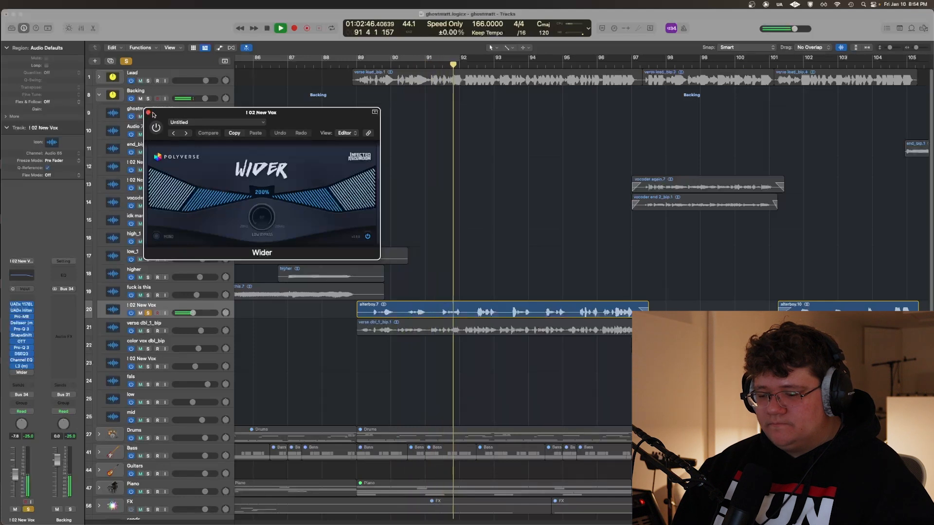
left_click_drag(153, 115, 155, 161)
key("space")
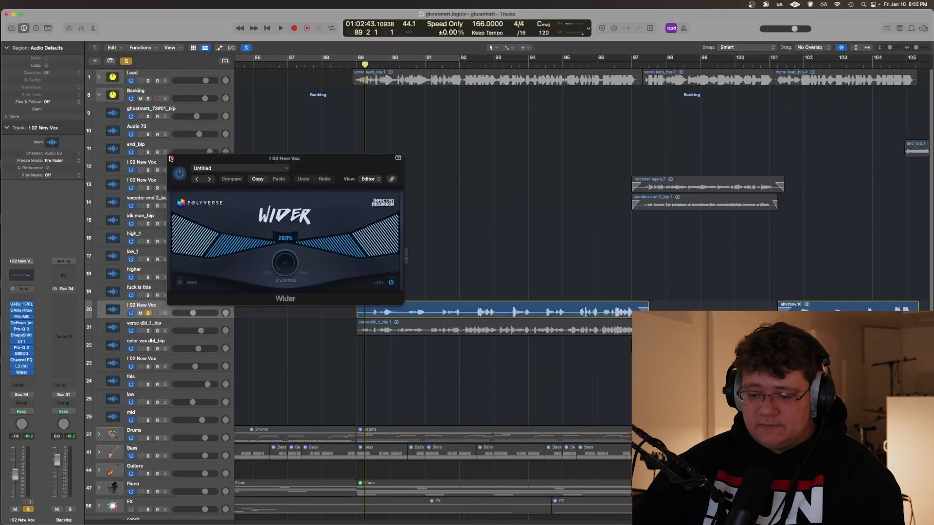
left_click(171, 158)
key("s")
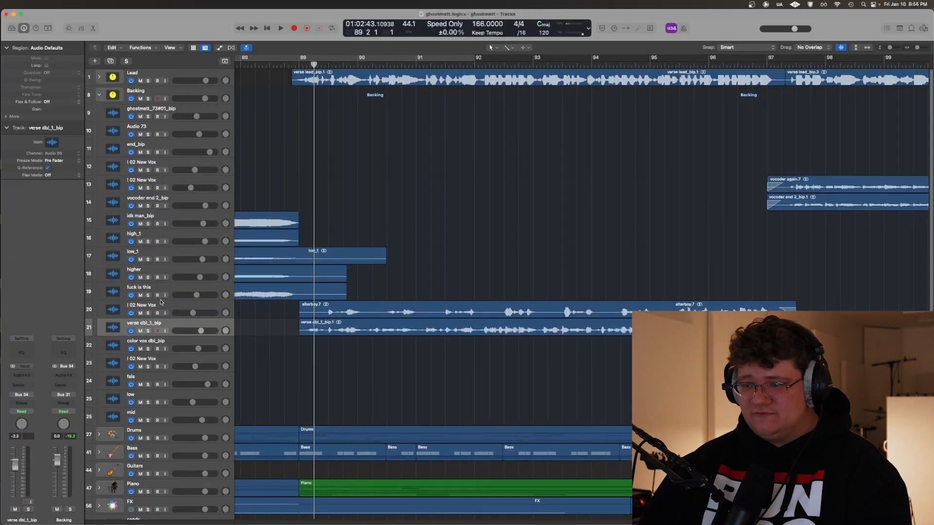
Solo the ACAPELLA track, play the vocals from about bar 89, and clear the solo
left_click(161, 303)
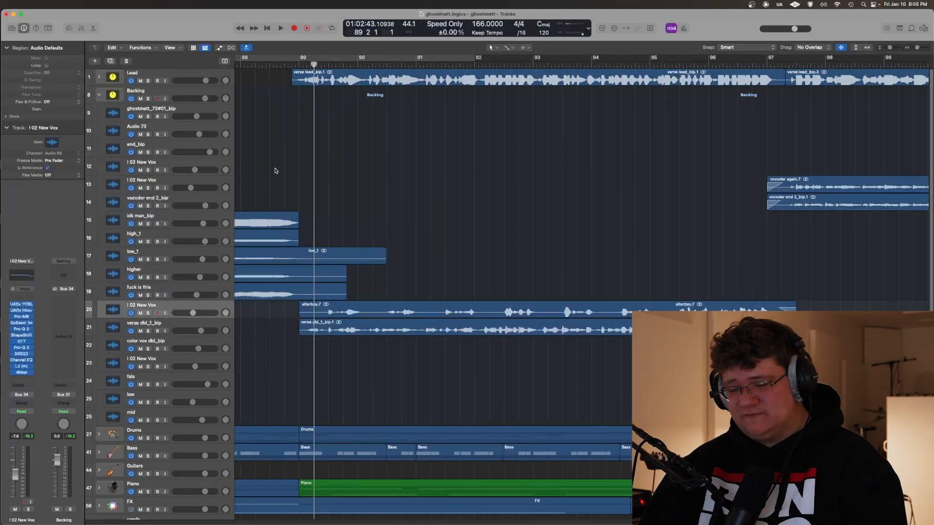
scroll(271, 165, "left", 2)
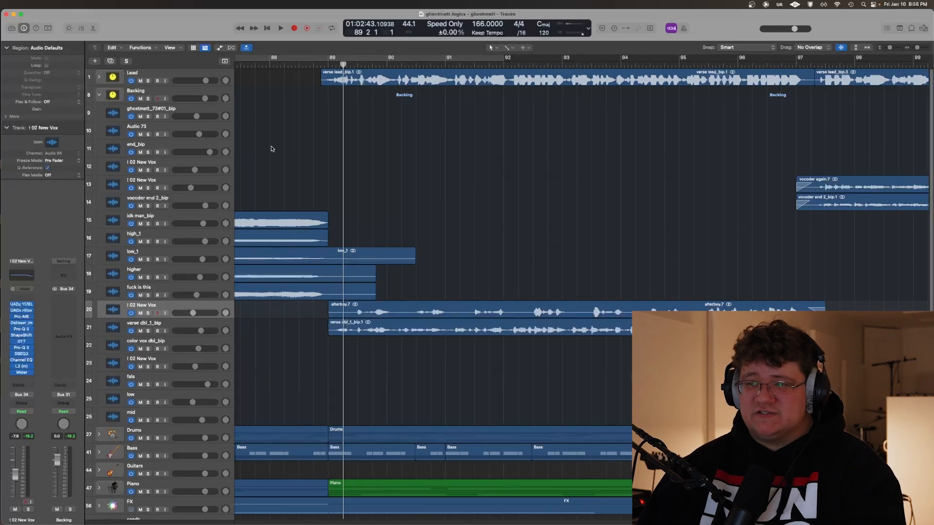
scroll(266, 119, "down", 5)
left_click(152, 424)
scroll(322, 186, "up", 4)
key("space")
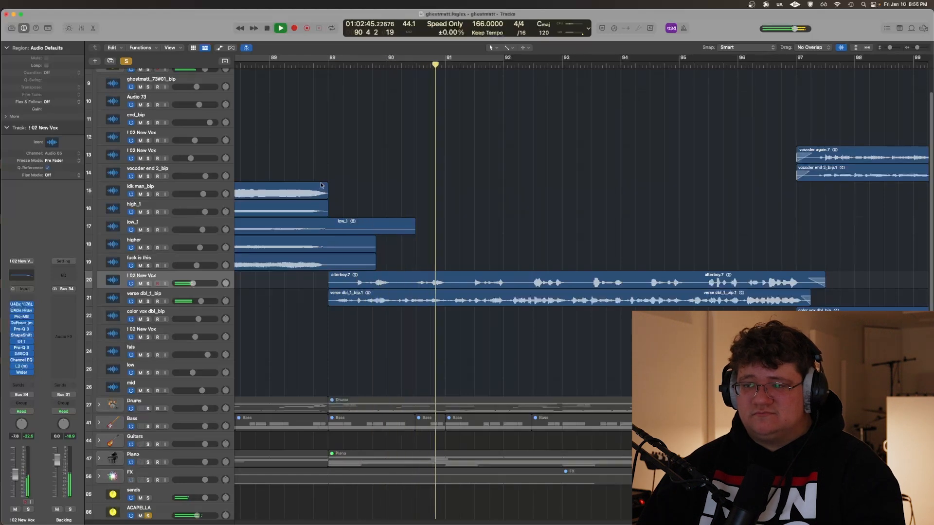
key("ctrl+alt+super+s")
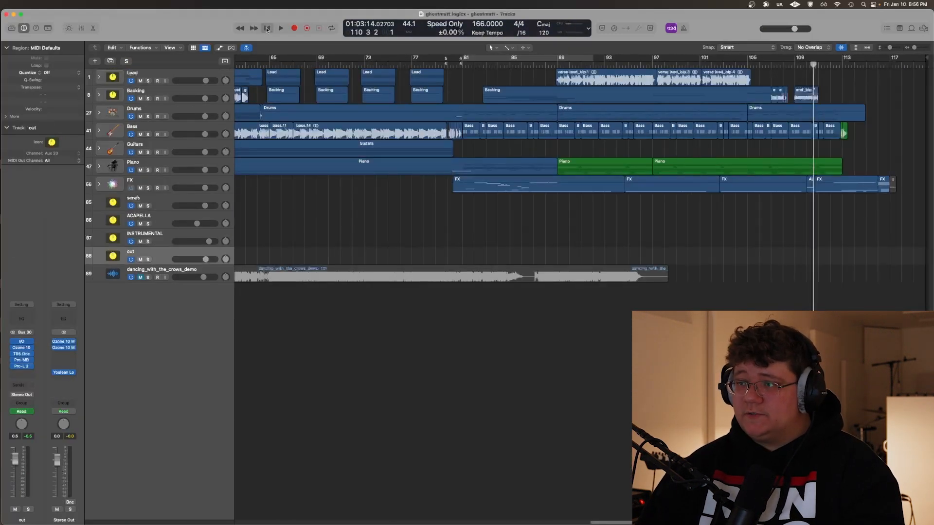
Return the playhead to the project start and select the dancing_with_the_crows_demo track
left_click(266, 30)
key("Down")
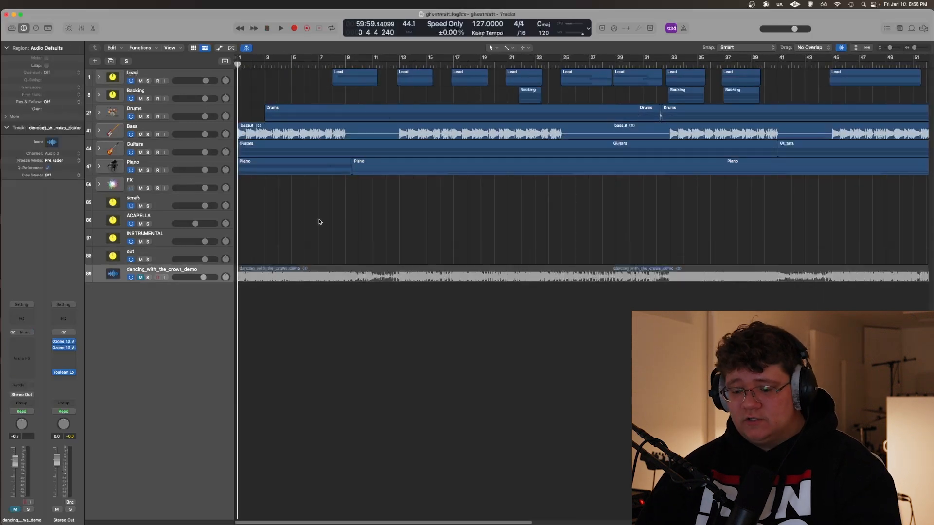
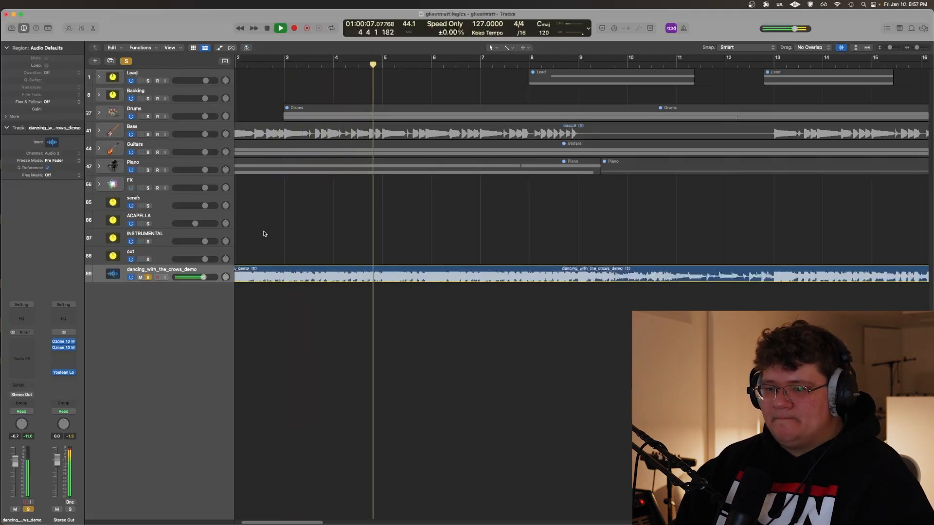
Compare the soloed dancing_with_the_crows_demo track with the full mix during playback, then stop
scroll(309, 233, "right", 5)
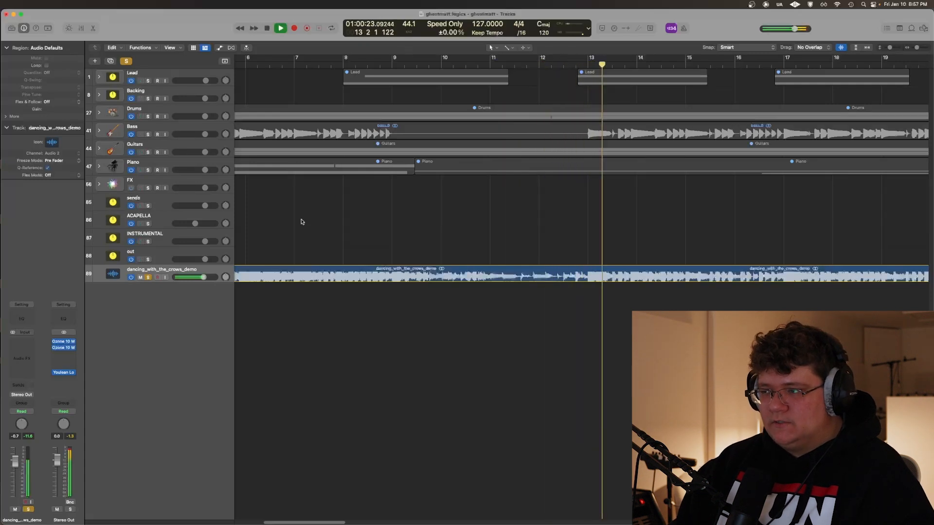
key("s")
key("m")
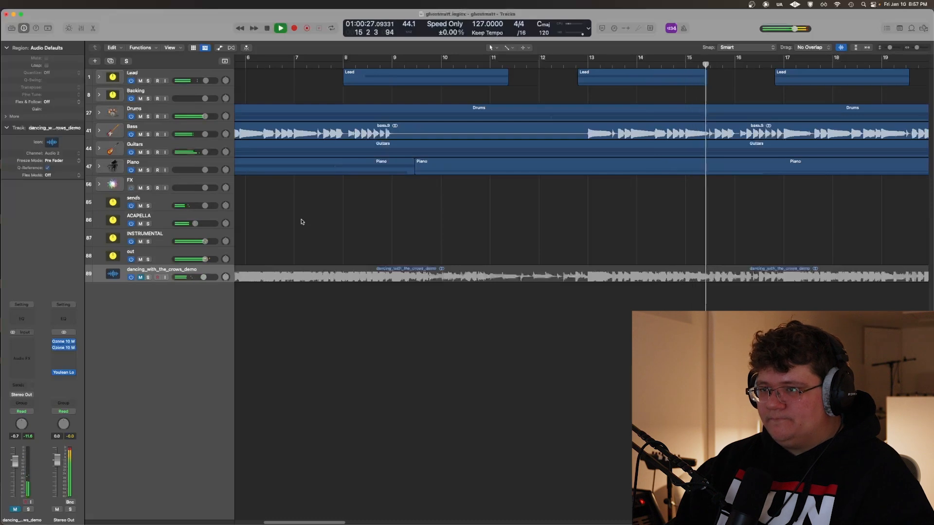
scroll(299, 226, "right", 10)
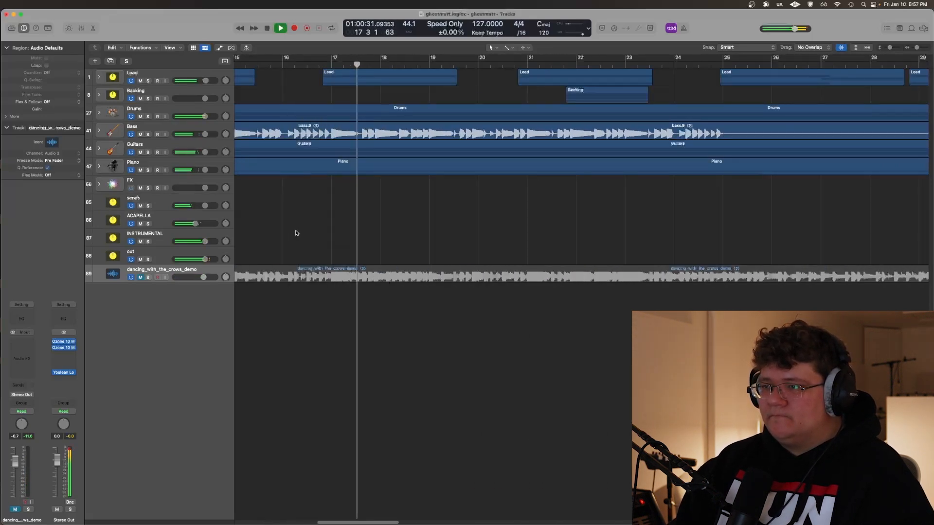
key("s")
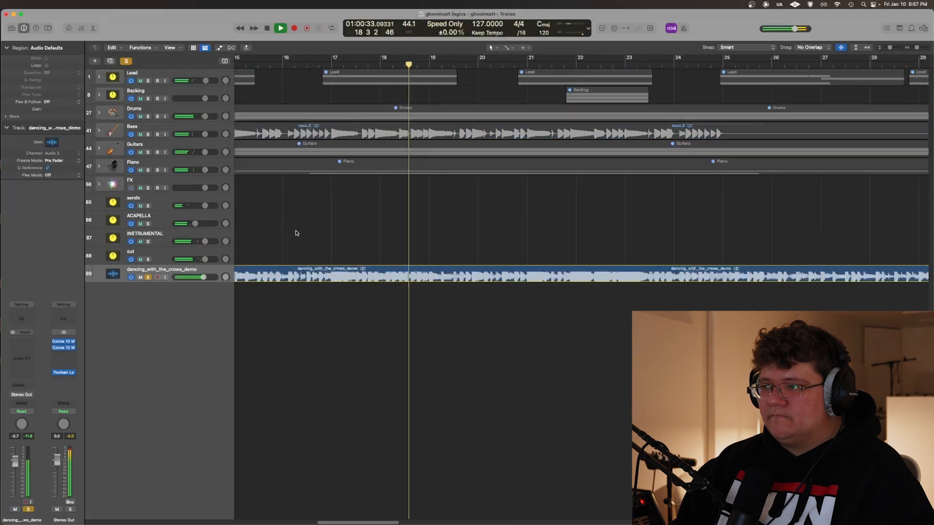
scroll(299, 229, "right", 5)
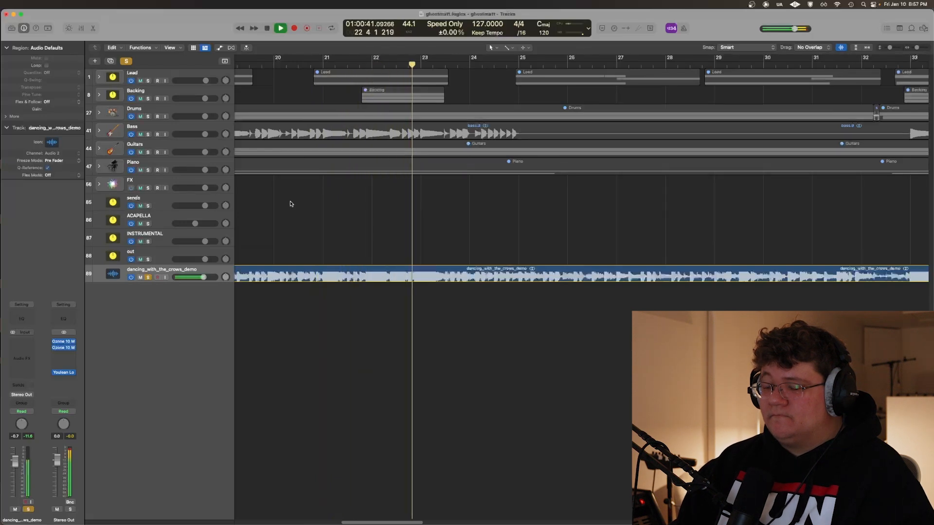
key("space")
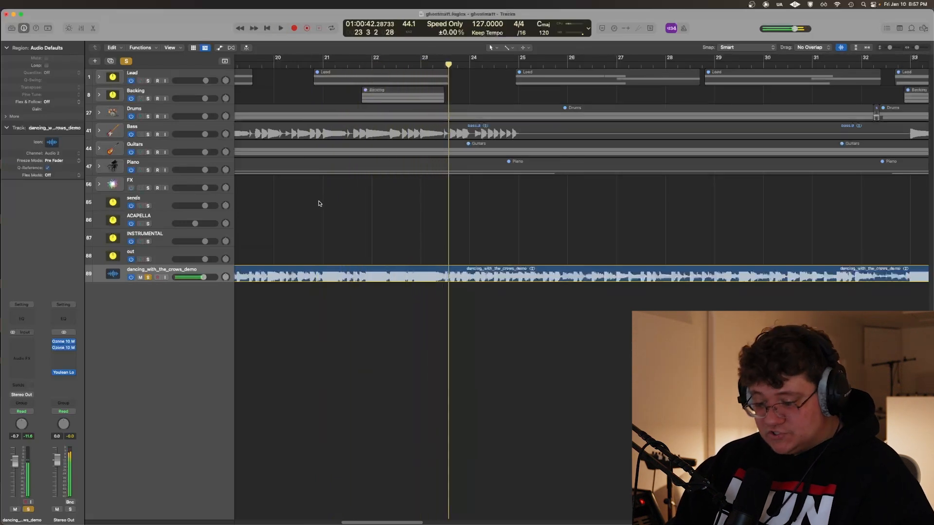
Move the playhead to about bar 21, mute and unsolo the demo track, and play on to compare the mix with the demo
left_click(355, 200)
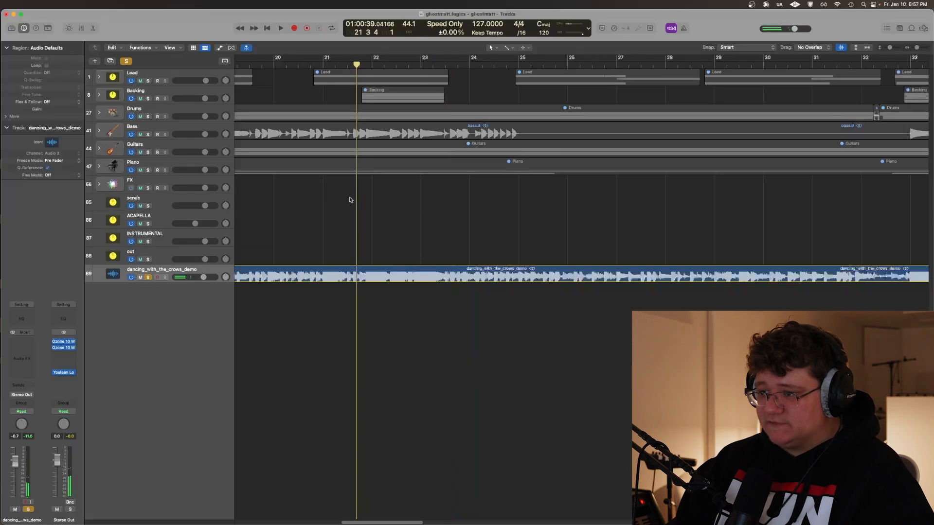
key("s")
key("m")
scroll(333, 199, "right", 2)
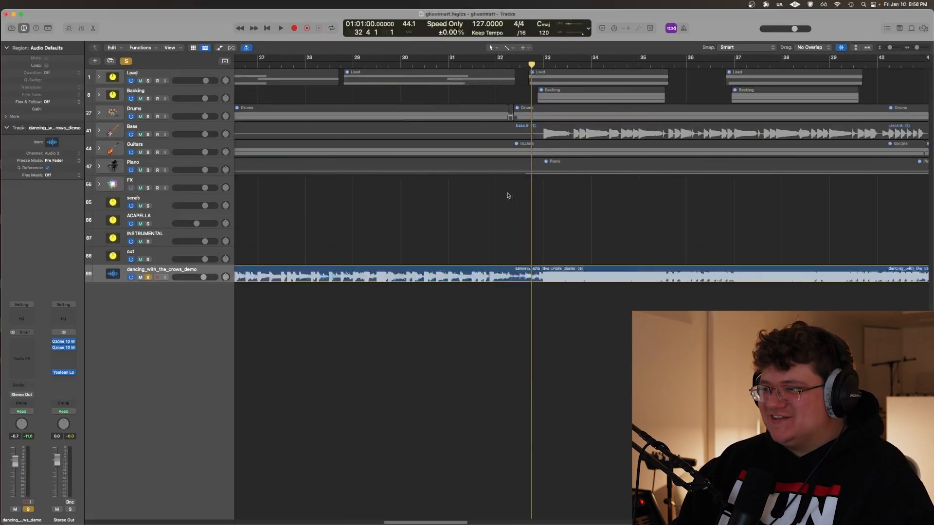
scroll(504, 199, "right", 3)
key("space")
scroll(495, 195, "right", 1)
scroll(491, 195, "right", 6)
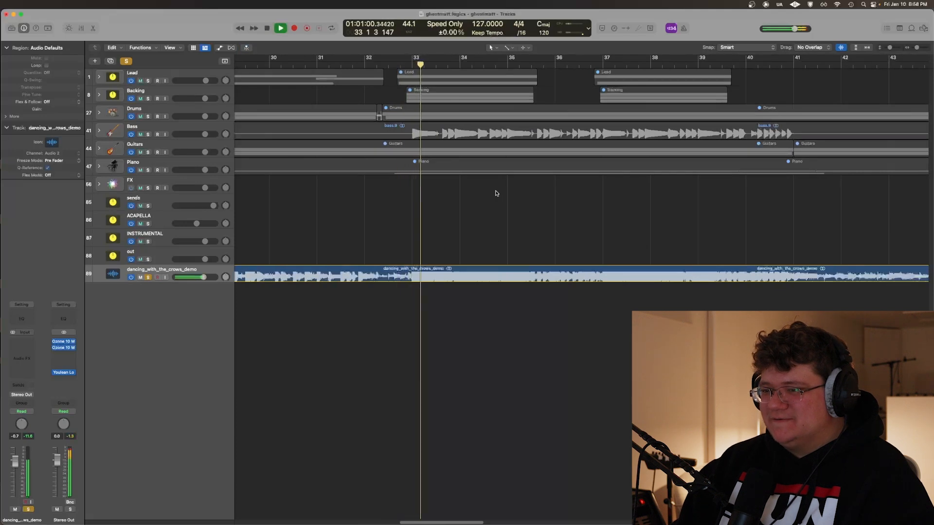
Cycle bars 33 to 35 and alternate between the soloed demo and the full mix with the demo muted during playback
scroll(476, 195, "left", 1)
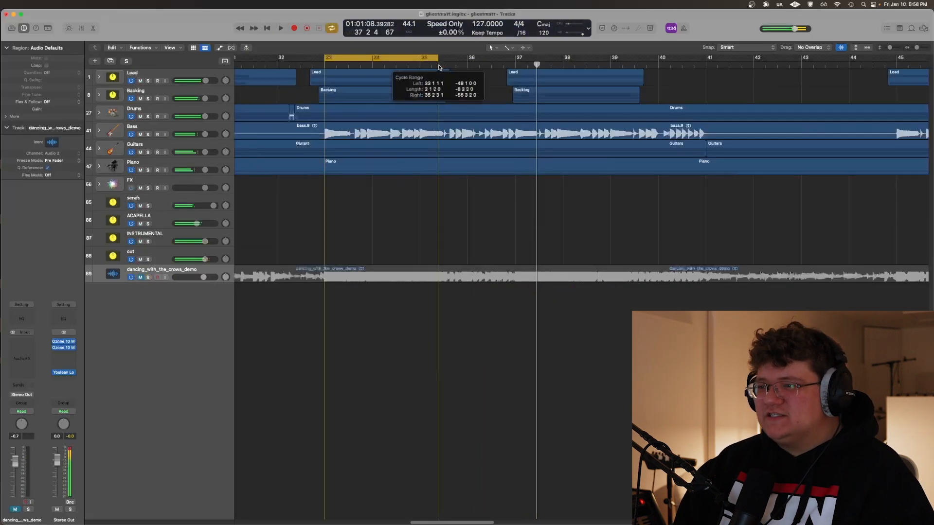
left_click_drag(440, 59, 421, 59)
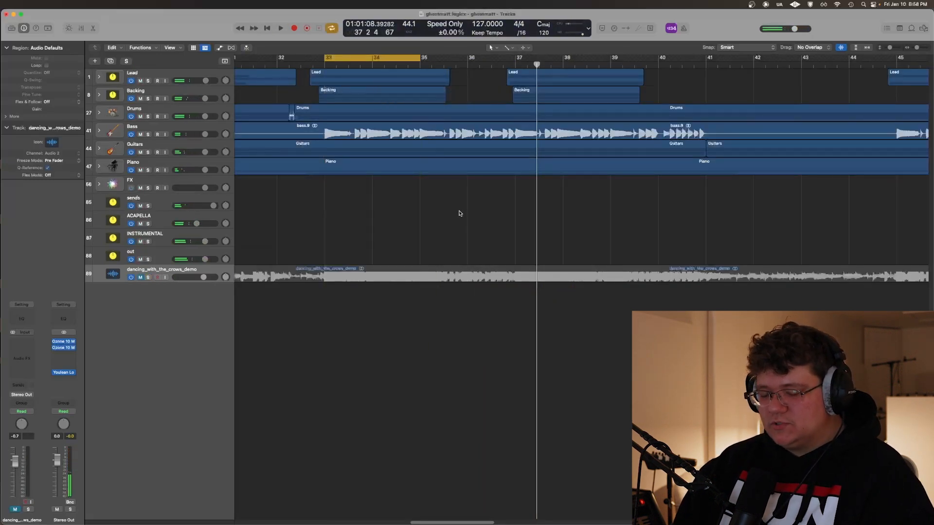
key("s")
key("space")
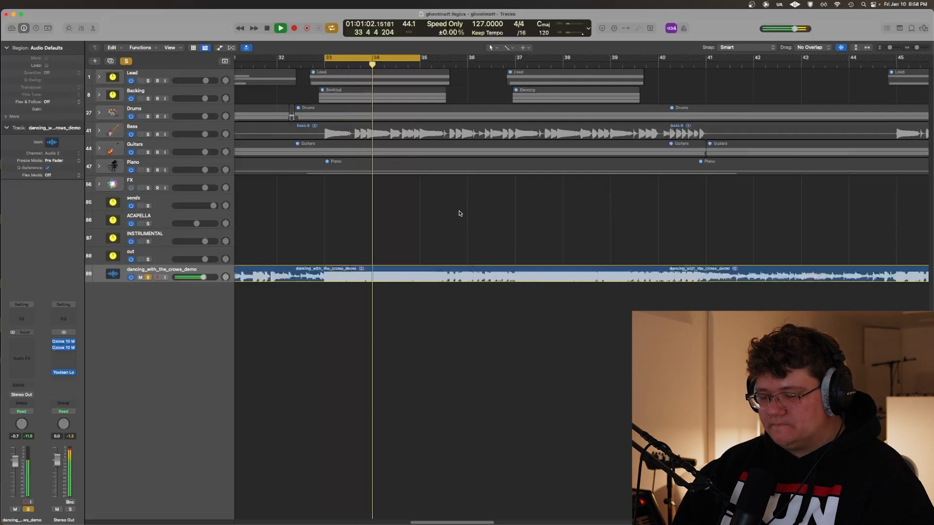
key("s")
key("m")
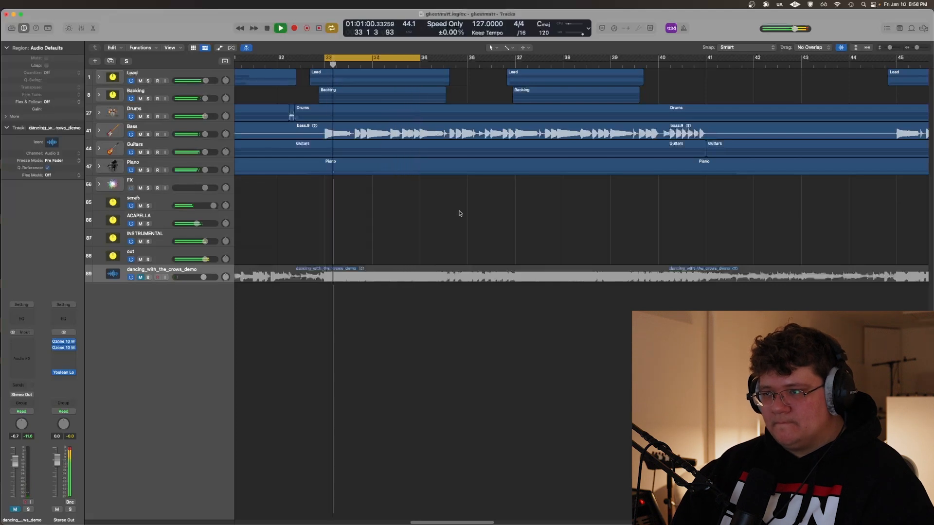
key("m")
key("s")
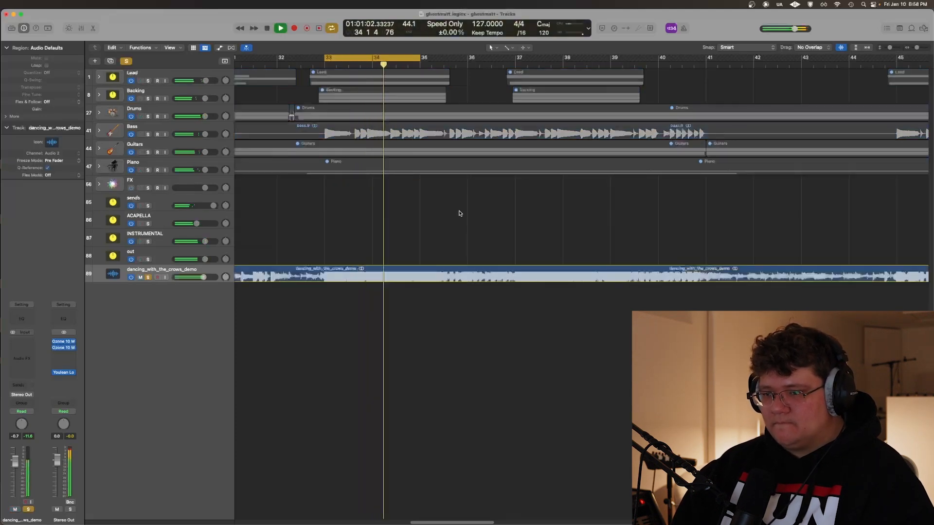
key("s")
key("m")
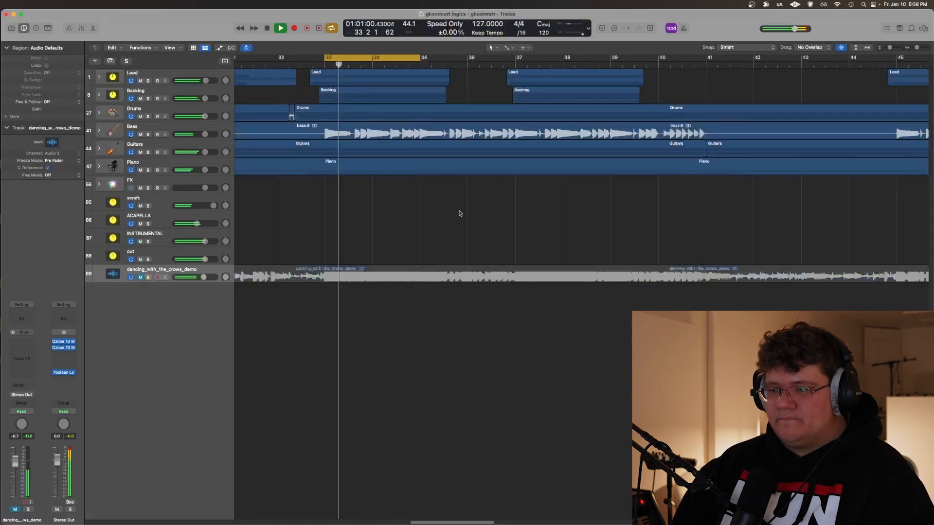
Select the ACAPELLA track and show the tracks' volume automation across the whole song, then hide it
key("super+Left")
key("super+Left")
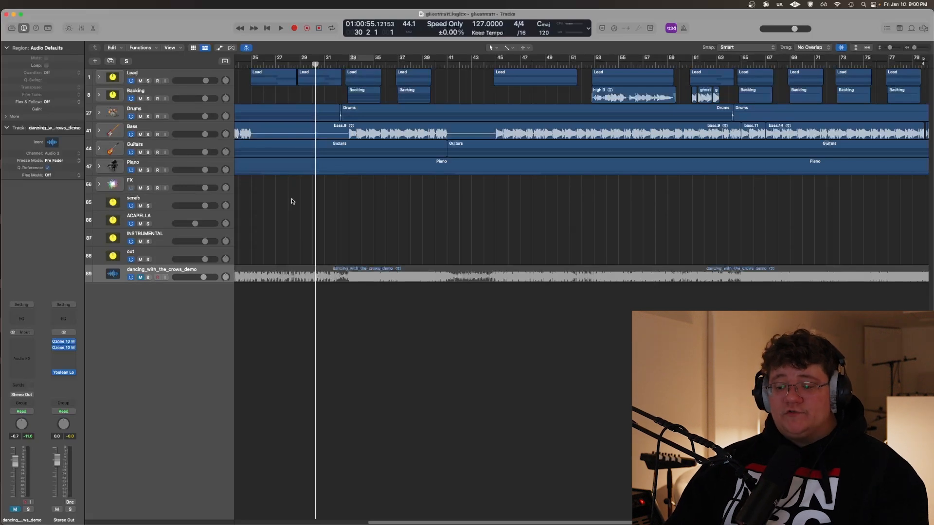
key("Up")
key("Up")
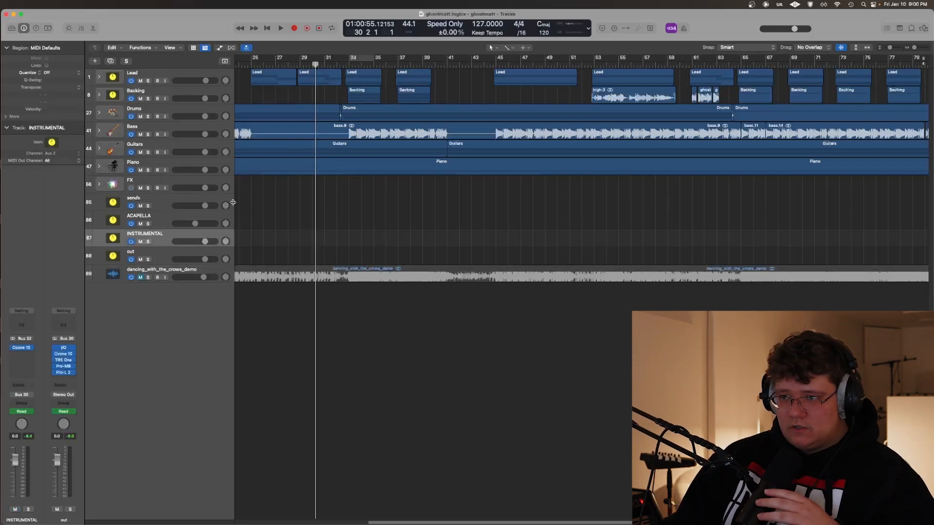
key("Up")
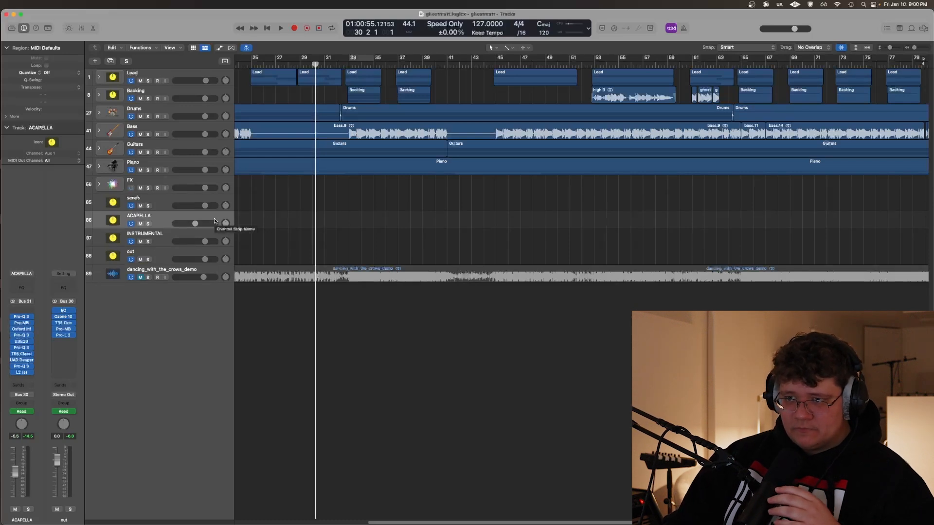
key("a")
key("z")
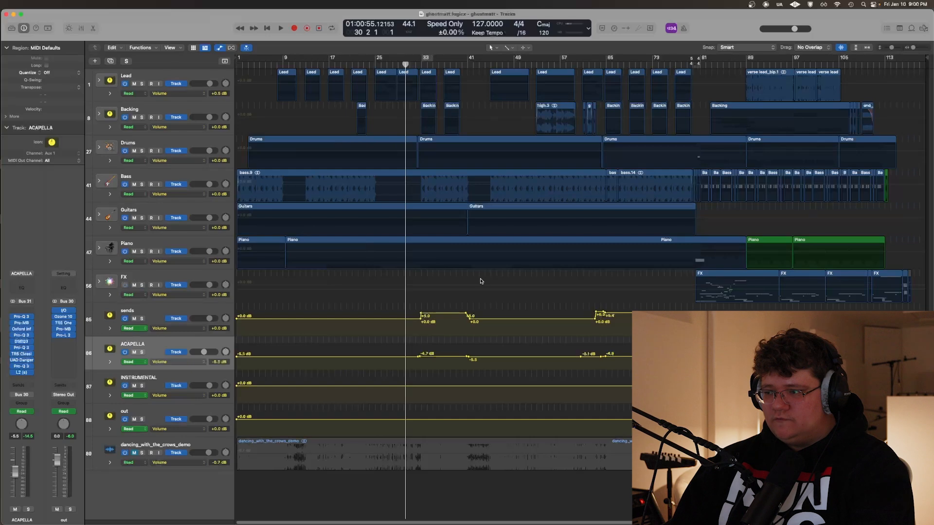
key("a")
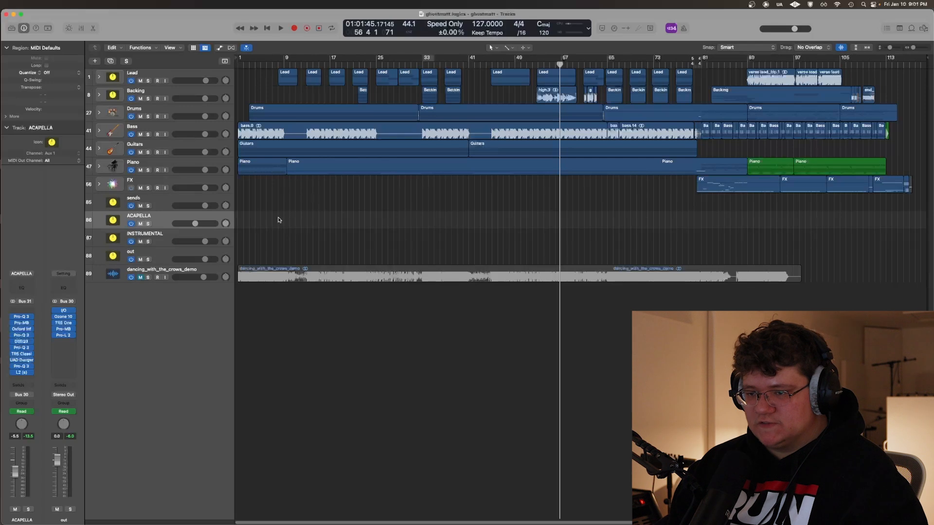
View the ACAPELLA track's plug-ins in turn, including the first Pro-Q 3, Pro-MB, Oxford Inflator and the third Pro-Q 3
left_click(22, 317)
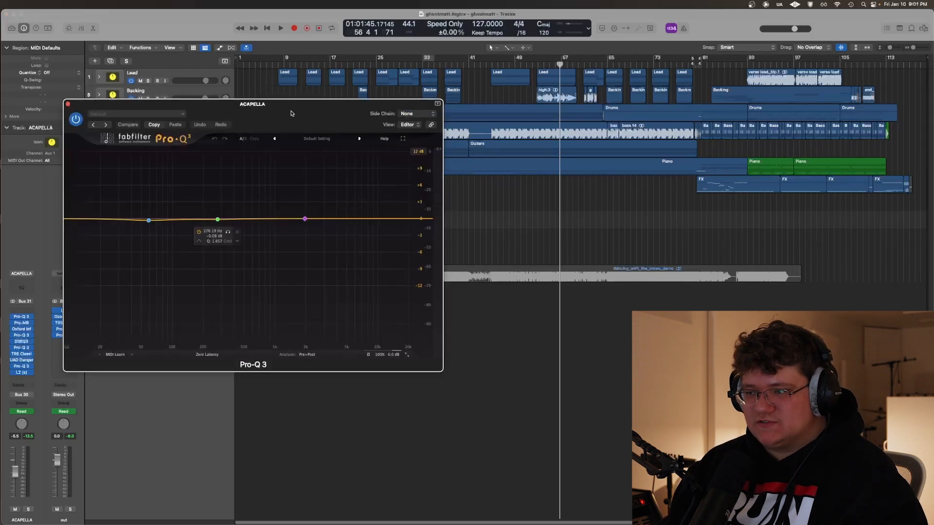
left_click_drag(291, 114, 324, 129)
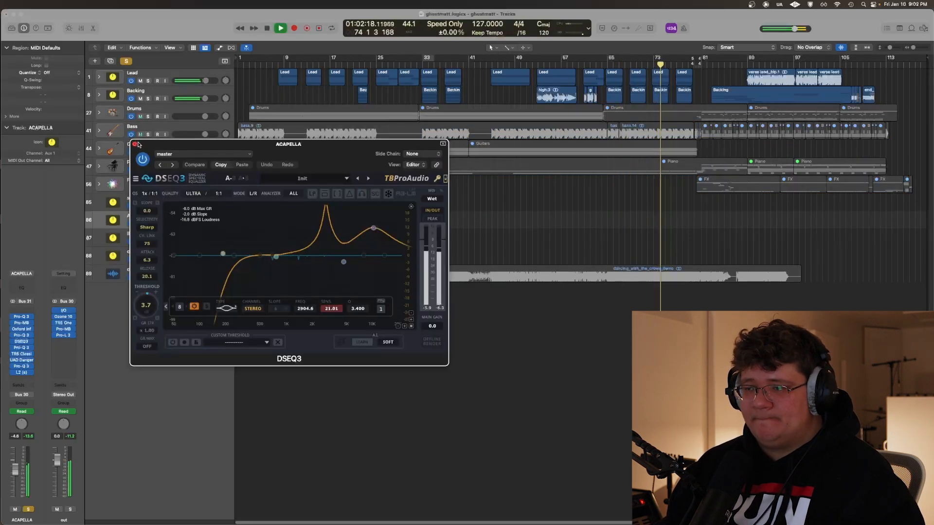
left_click(135, 144)
key("space")
left_click(22, 348)
left_click(21, 347)
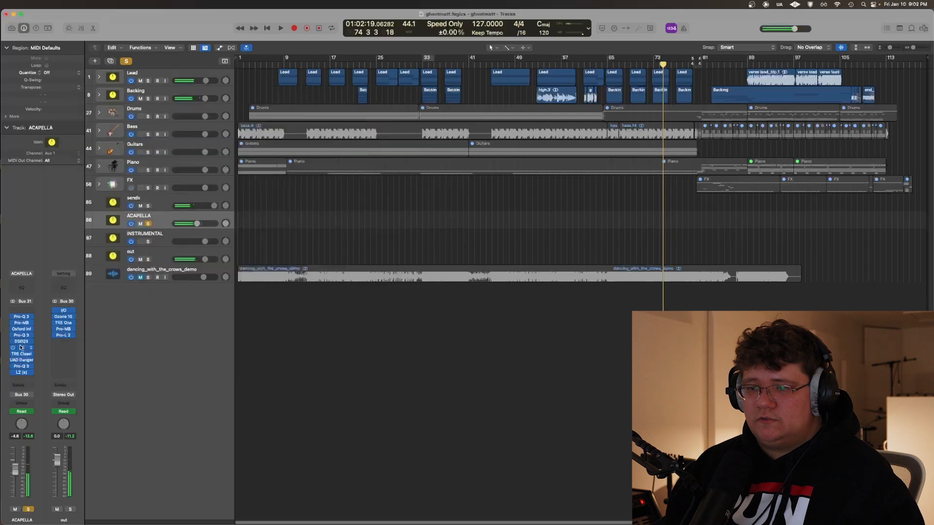
Open the TR5 Classic Clipper on the ACAPELLA track and play the soloed vocals from about bar 66
left_click(22, 355)
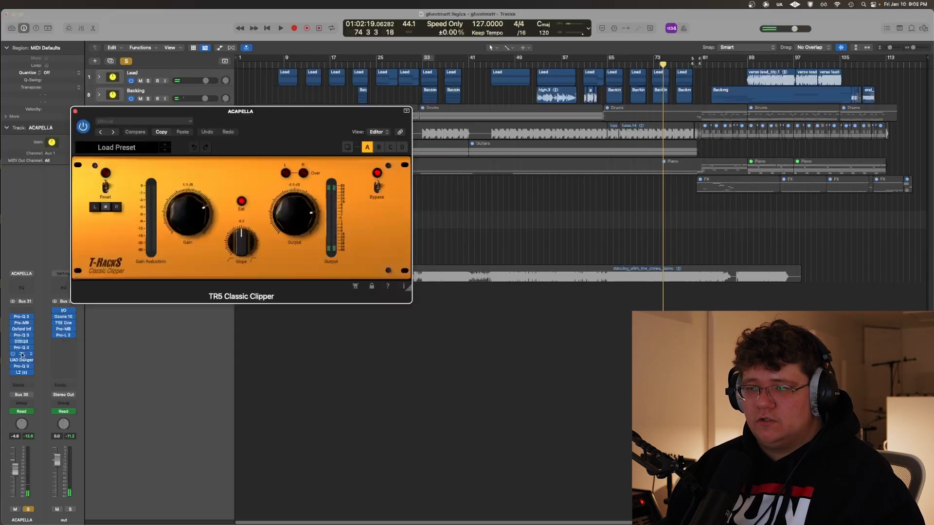
left_click(616, 204)
key("space")
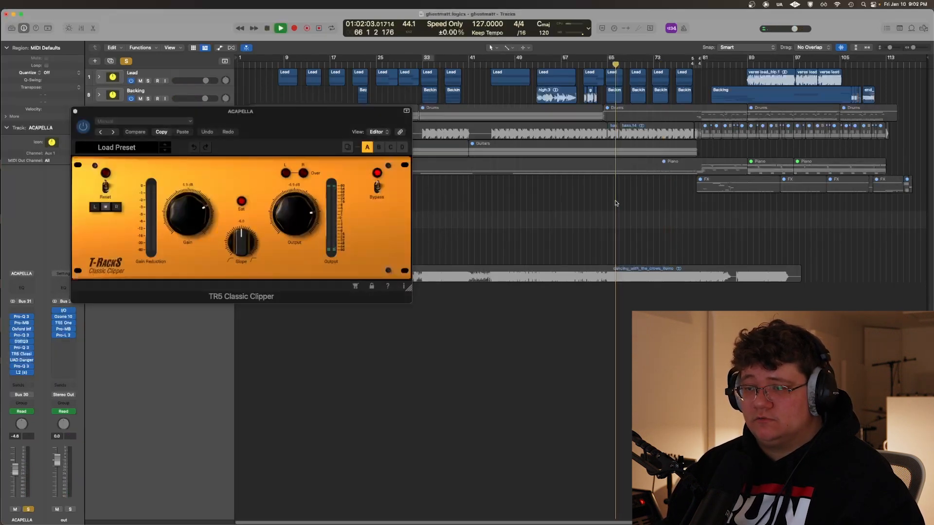
key("super+Right")
key("super+Right")
key("super+Right")
key("super+Right")
key("space")
Play the vocals from just before bar 65 with the TR5 Classic Clipper in view, then close the plug-in
left_click(586, 197)
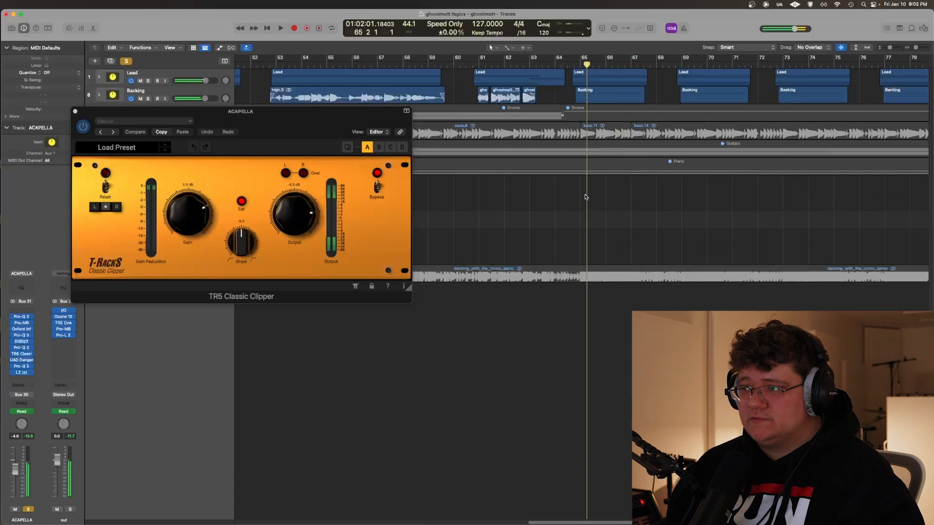
left_click(575, 197)
key("super+Right")
key("super+Down")
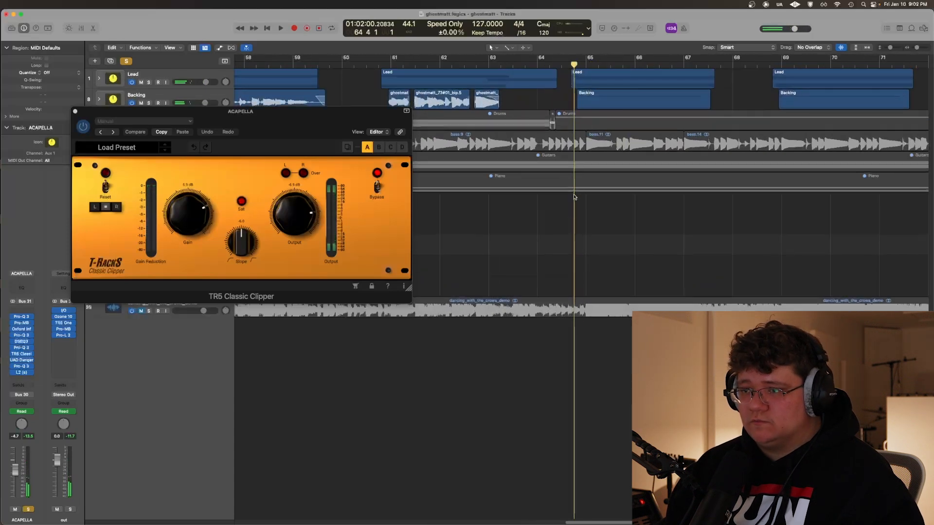
scroll(574, 209, "up", 4)
key("space")
left_click_drag(287, 134, 418, 229)
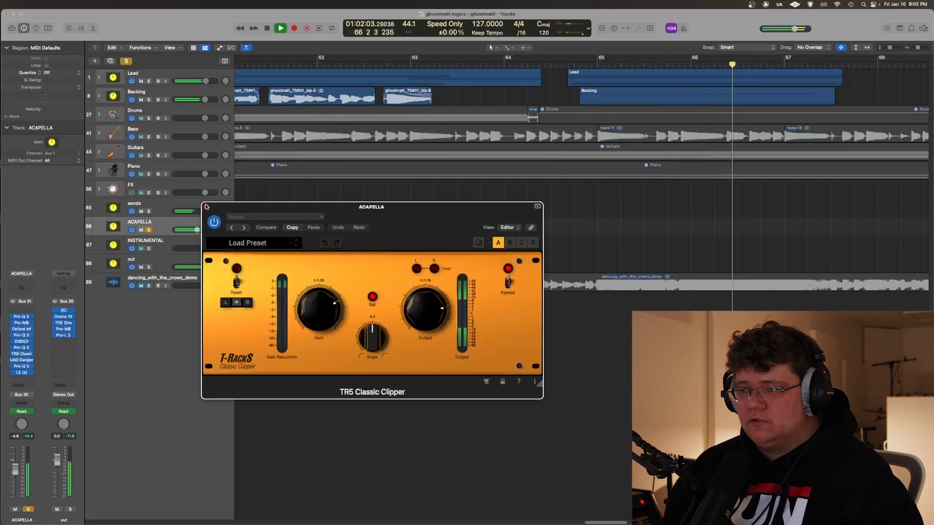
left_click(206, 206)
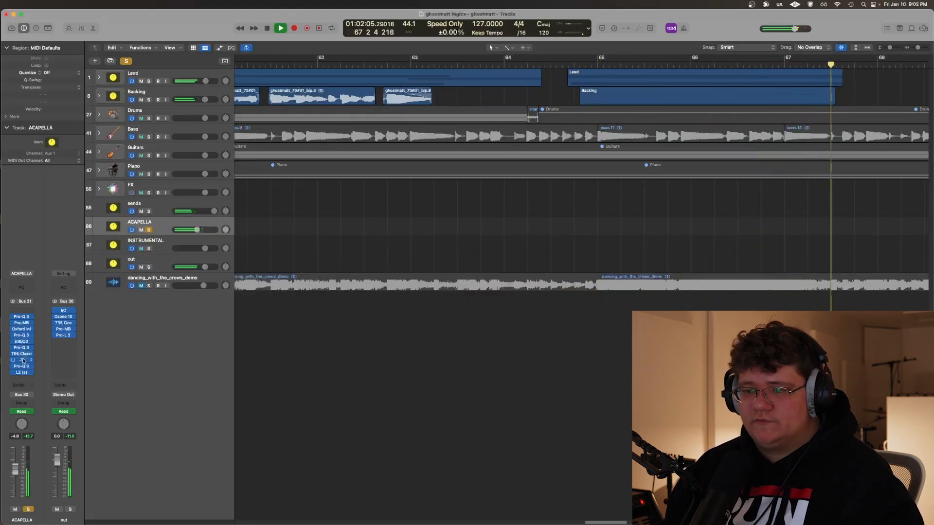
Stop playback, view the UAD Dangerous BAX EQ Master on ACAPELLA, return the playhead to just before bar 65, and close the plug-in
key("space")
left_click(23, 360)
left_click_drag(270, 121, 382, 314)
scroll(524, 239, "right", 3)
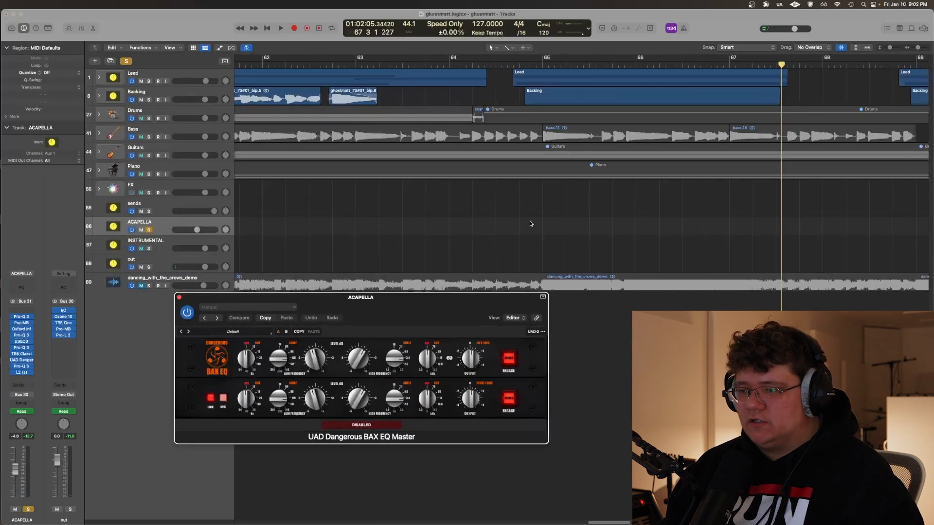
left_click(531, 223)
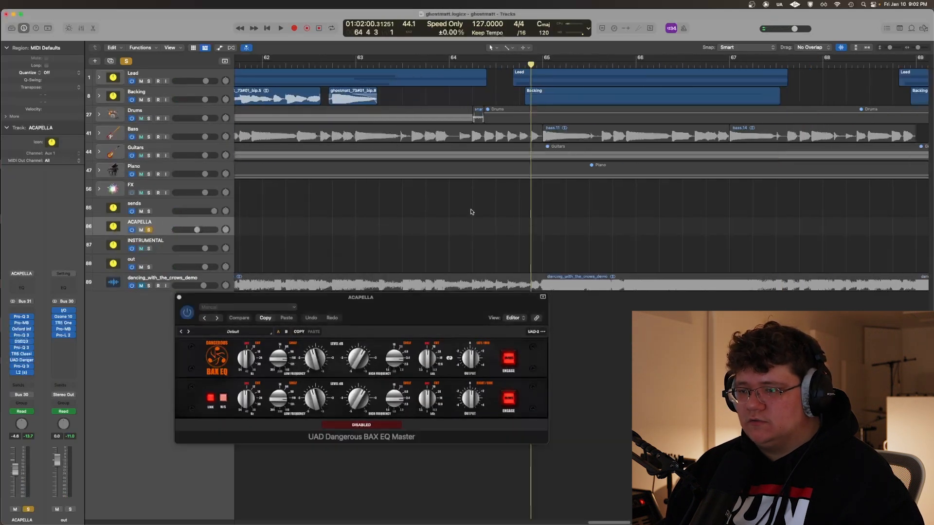
left_click(179, 297)
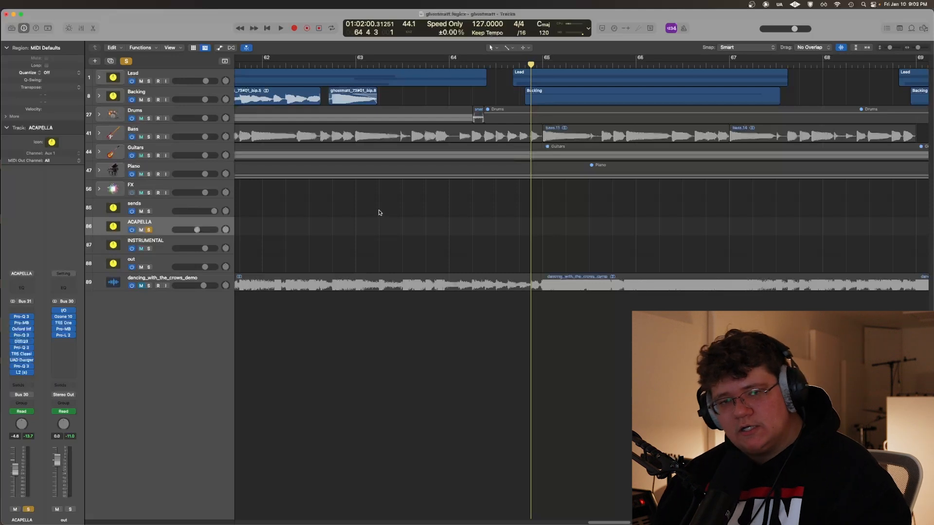
View the last Pro-Q 3 on the ACAPELLA track during playback and examine its dynamic band around 2 kHz
left_click(22, 367)
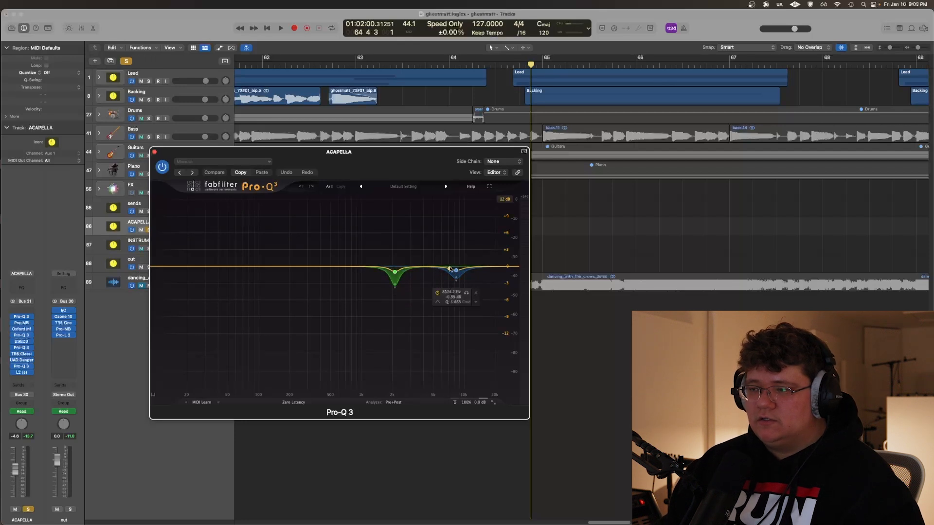
left_click_drag(204, 169, 249, 237)
key("space")
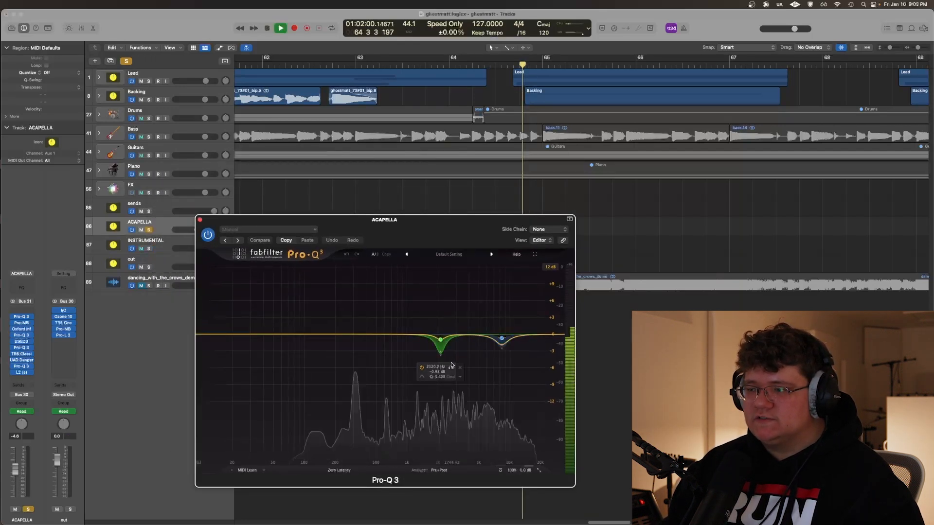
left_click(451, 368)
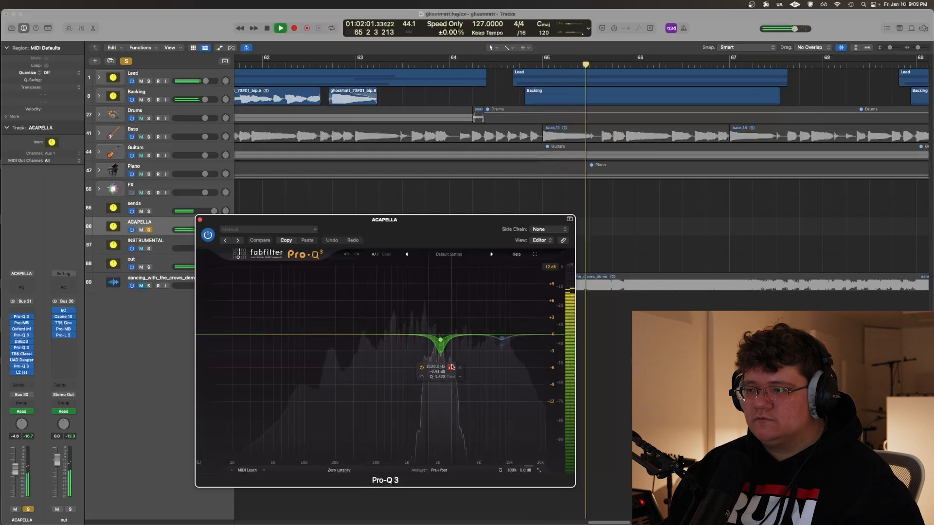
Examine the Pro-Q 3 dynamic band around 8 kHz during playback, then close the plug-in
left_click(512, 361)
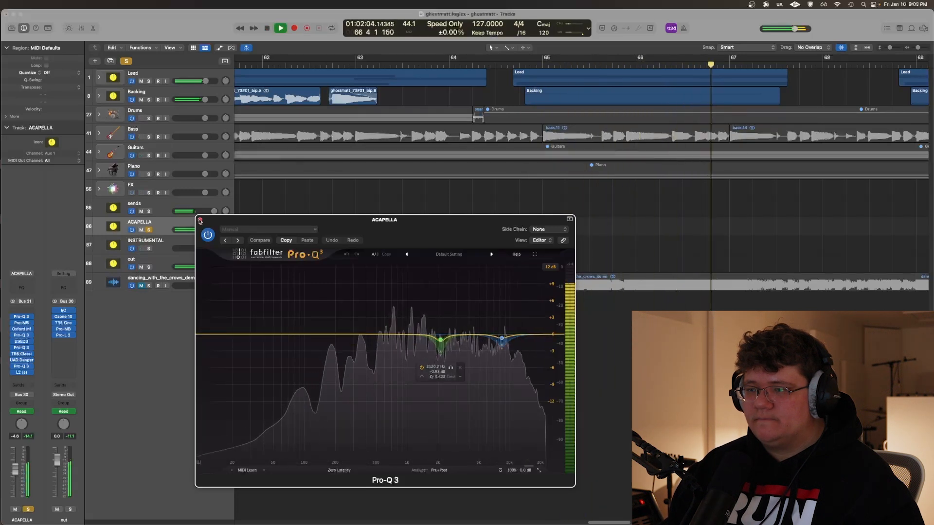
left_click(200, 220)
View the L2 limiter on the ACAPELLA track while playing the vocals from around bar 65, then close it and stop playback
left_click(24, 373)
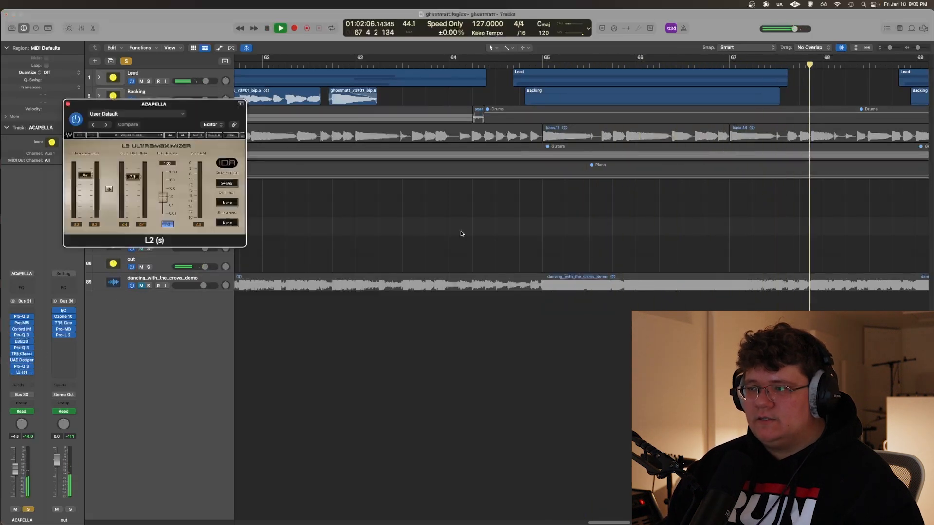
left_click_drag(176, 104, 270, 206)
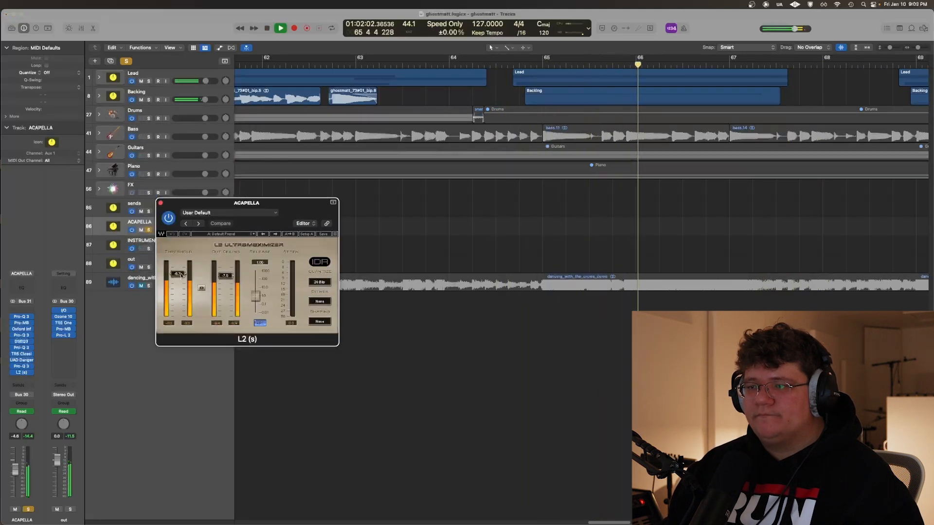
left_click(160, 203)
key("space")
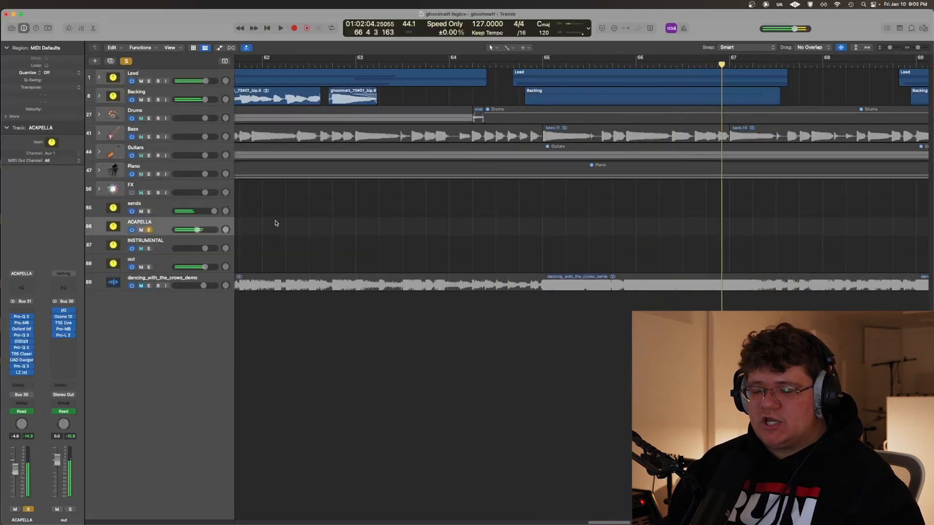
Switch the solo from the ACAPELLA track to the INSTRUMENTAL track and play from about bar 53
key("super+Left")
key("s")
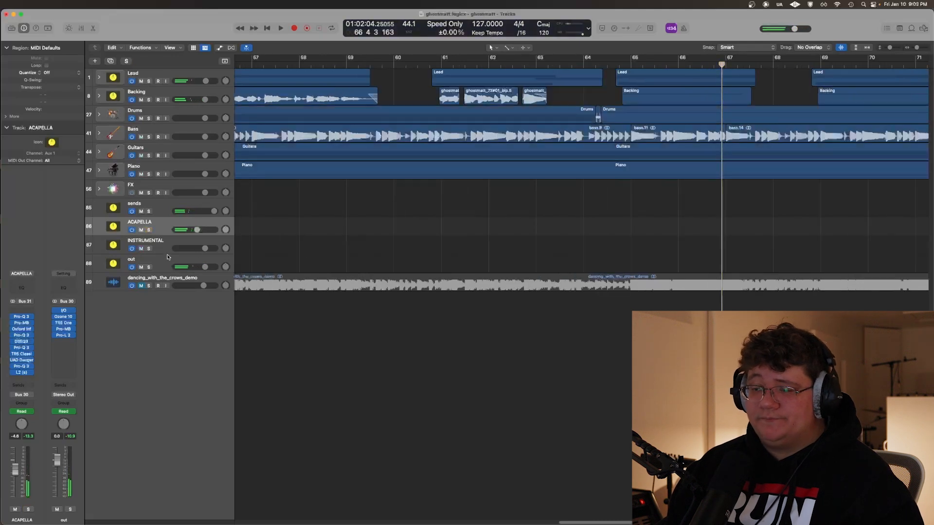
left_click(166, 248)
key("super+Left")
key("super+Left")
key("super+Left")
key("super+Left")
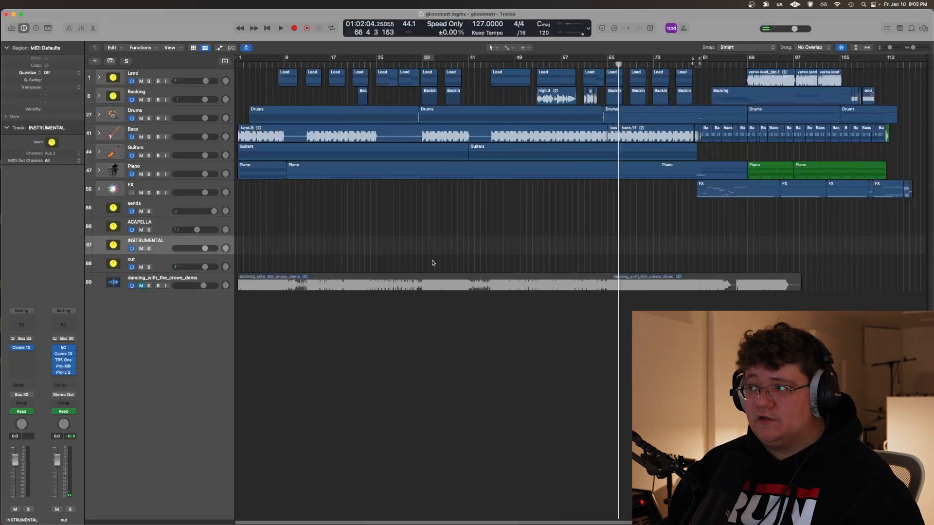
left_click(544, 224, "shift")
key("s")
key("space")
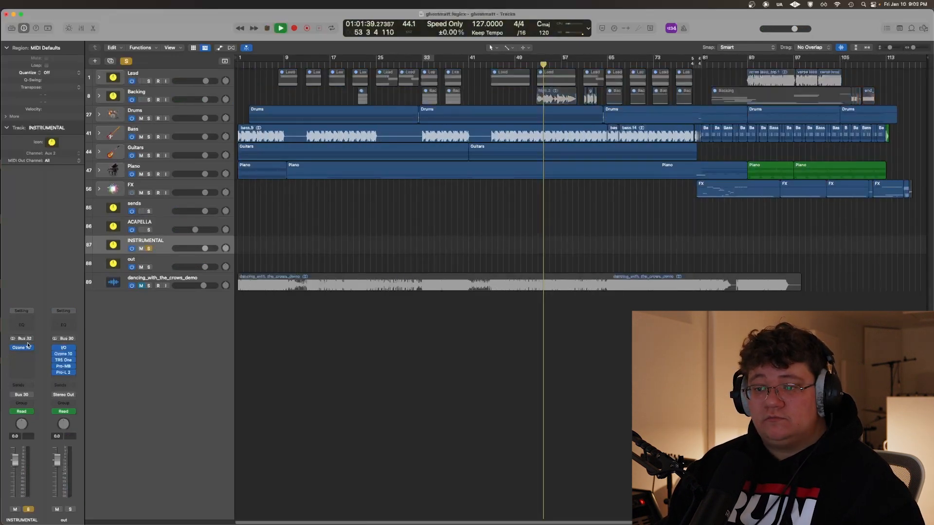
With Ozone 10 open on INSTRUMENTAL, stop playback and bypass its Equalizer 1, Stabilizer, Impact, Imager and Dynamic EQ modules
left_click_drag(263, 116, 450, 277)
key("space")
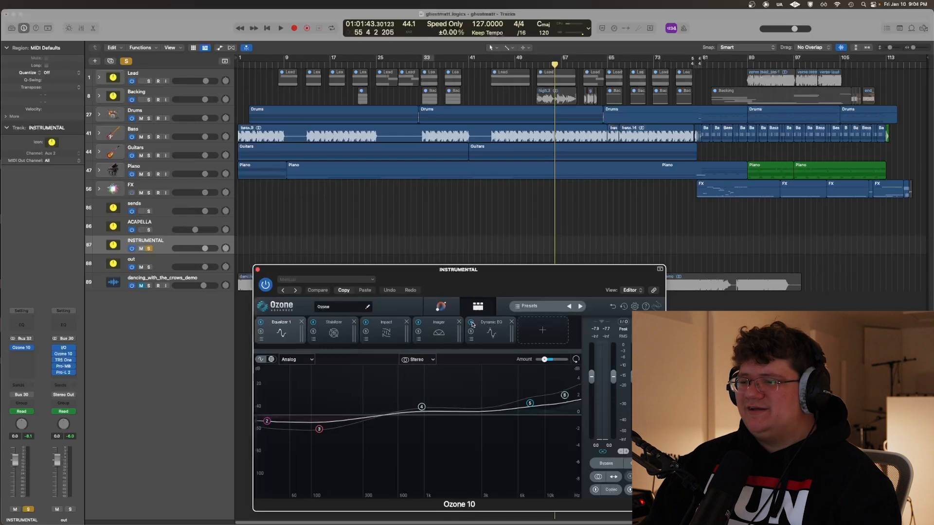
left_click(471, 323)
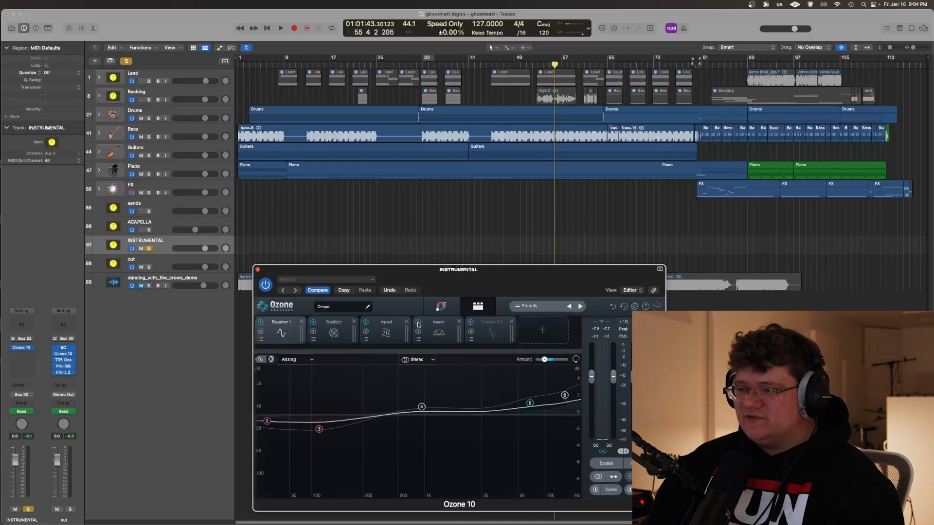
left_click(312, 325)
left_click(313, 323)
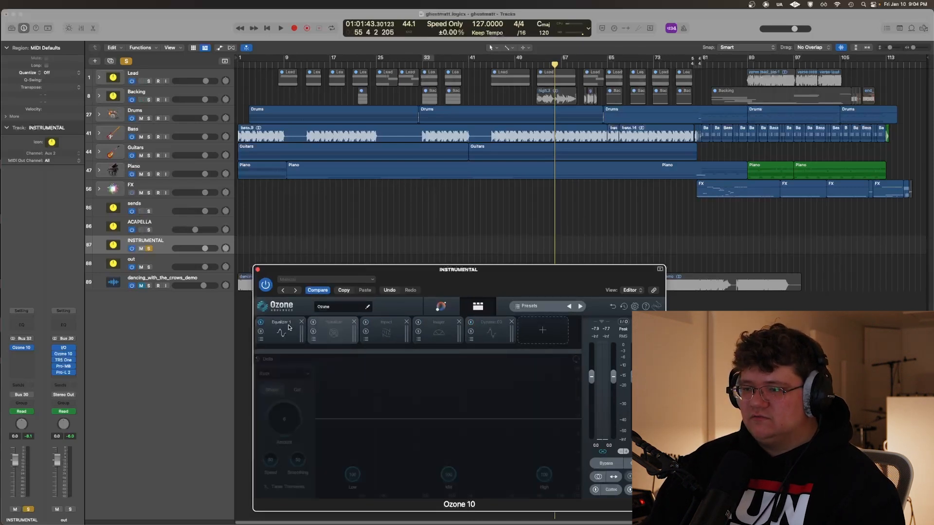
left_click(263, 325)
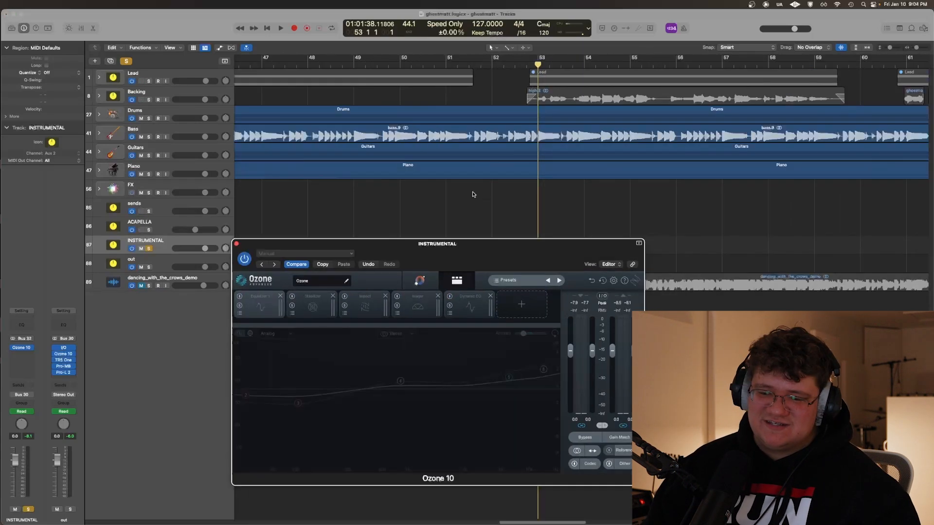
Play the section from bar 65 with only Equalizer 1 active and examine its bell band near 1 kHz
key("super+Left")
key("super+Left")
key("super+Left")
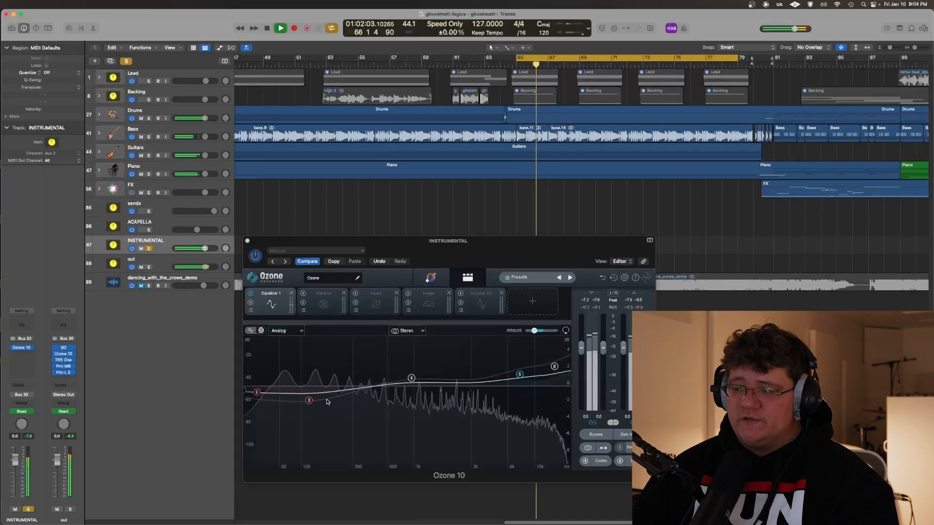
left_click(411, 378)
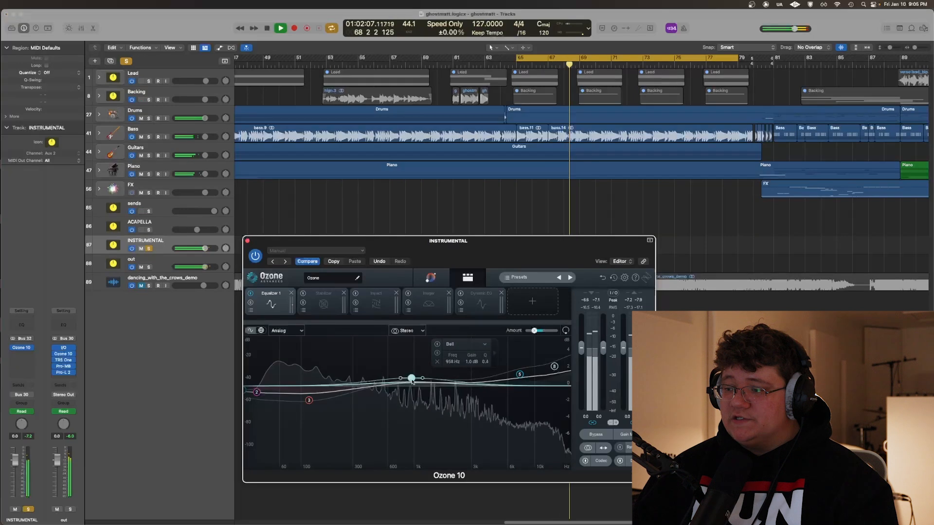
Enable Ozone's Stabilizer module and audition it on the instrumental from bar 65
left_click(304, 294)
key("space")
left_click(303, 295)
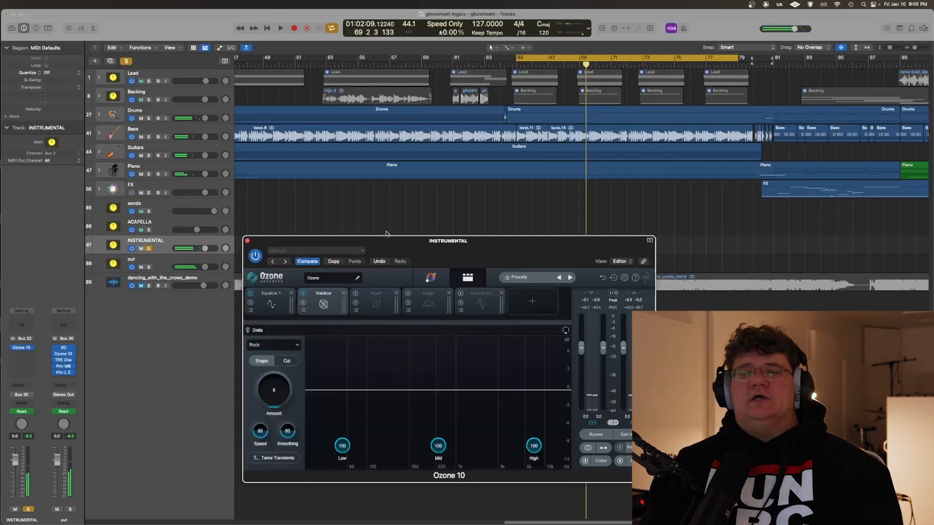
left_click_drag(386, 241, 417, 241)
key("space")
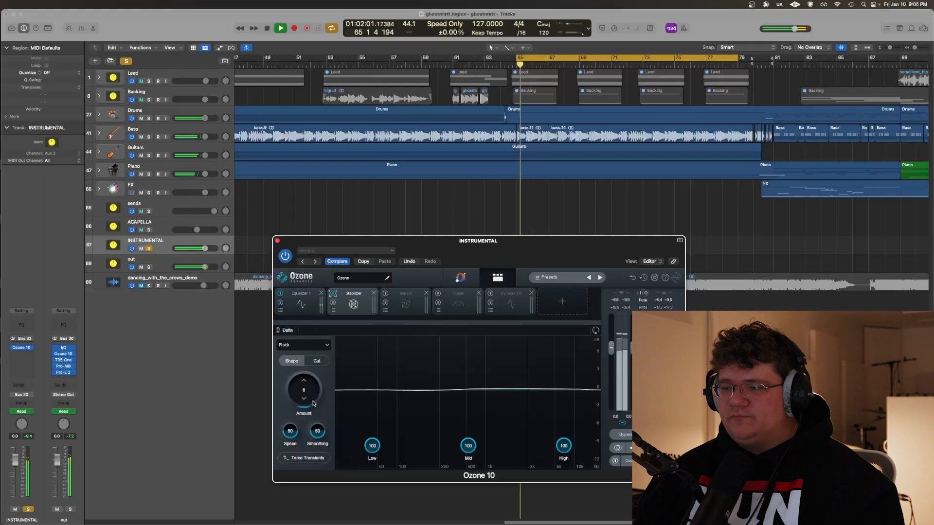
key("space")
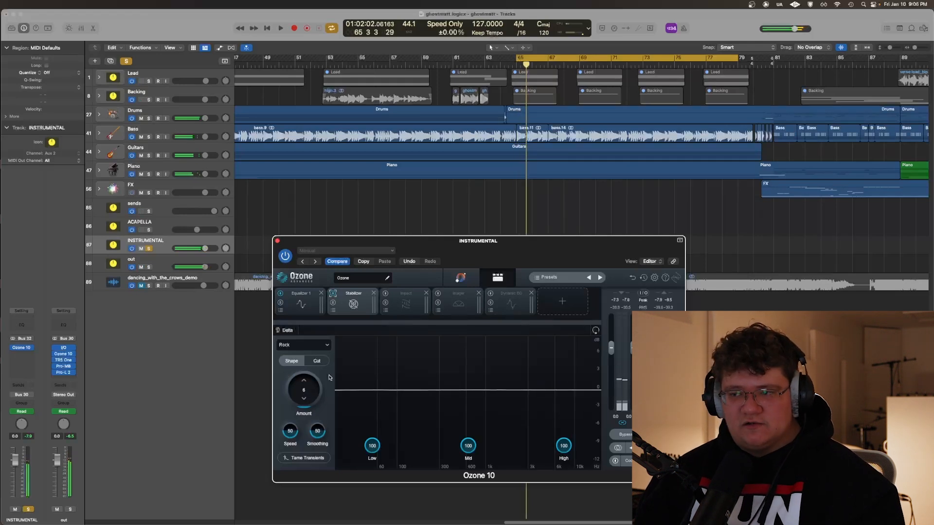
Enable Ozone's Impact module and lower its band 4 to 16 during playback, then stop
left_click(387, 294)
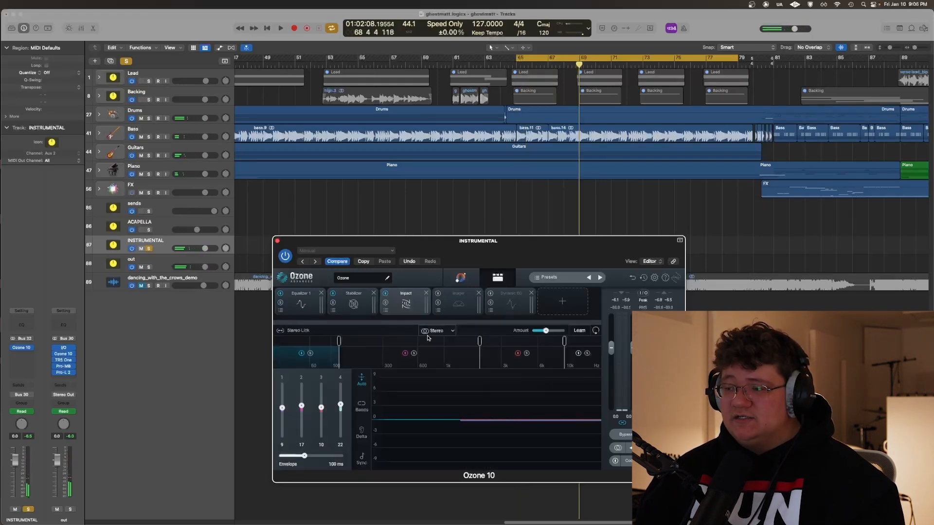
key("space")
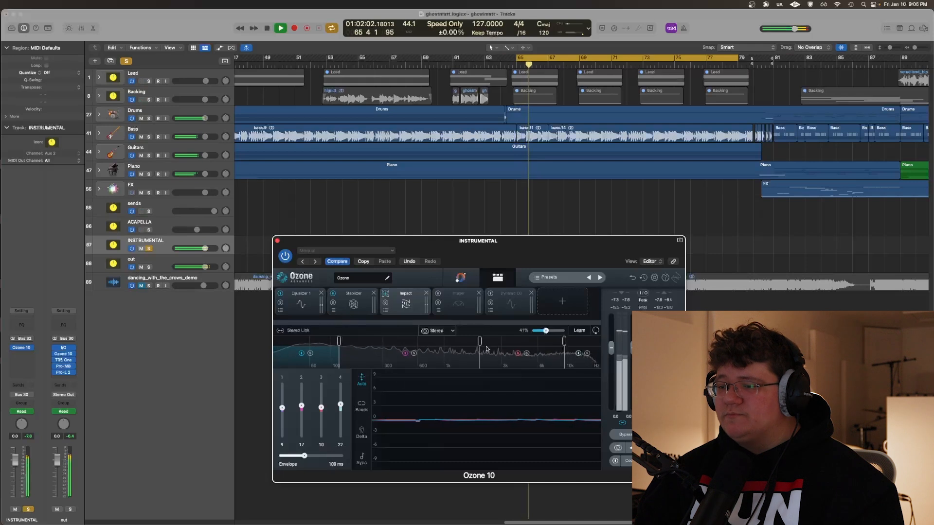
left_click_drag(339, 406, 340, 407)
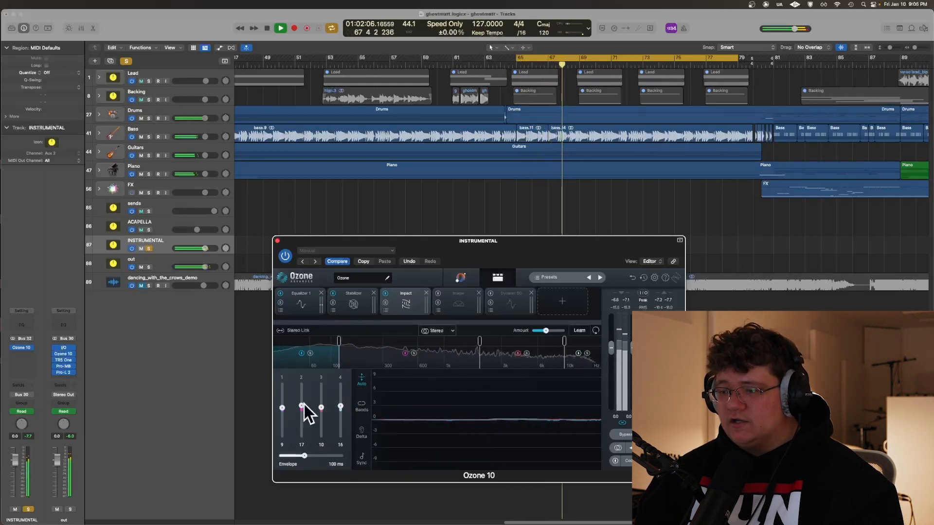
key("space")
Enable Ozone's Imager module and compare the instrumental with it bypassed and active during playback
left_click(458, 301)
left_click_drag(489, 254, 439, 252)
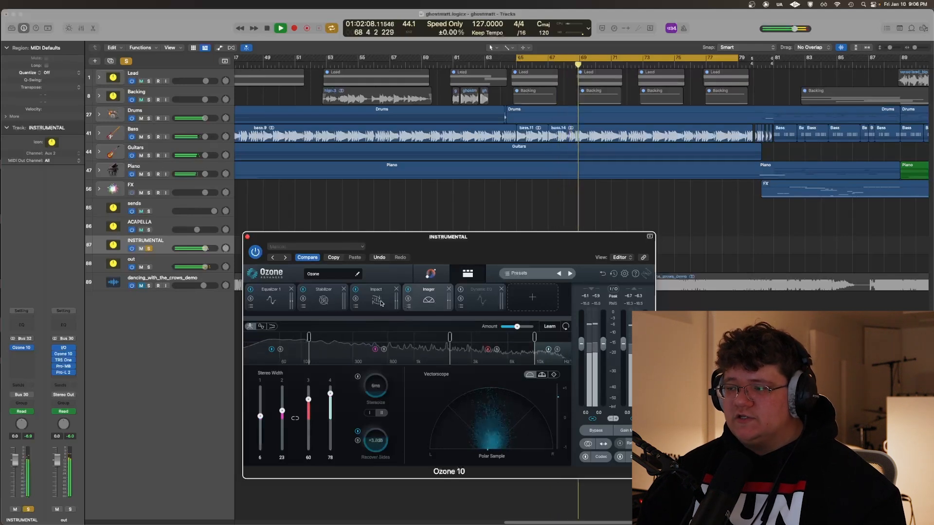
left_click(409, 291)
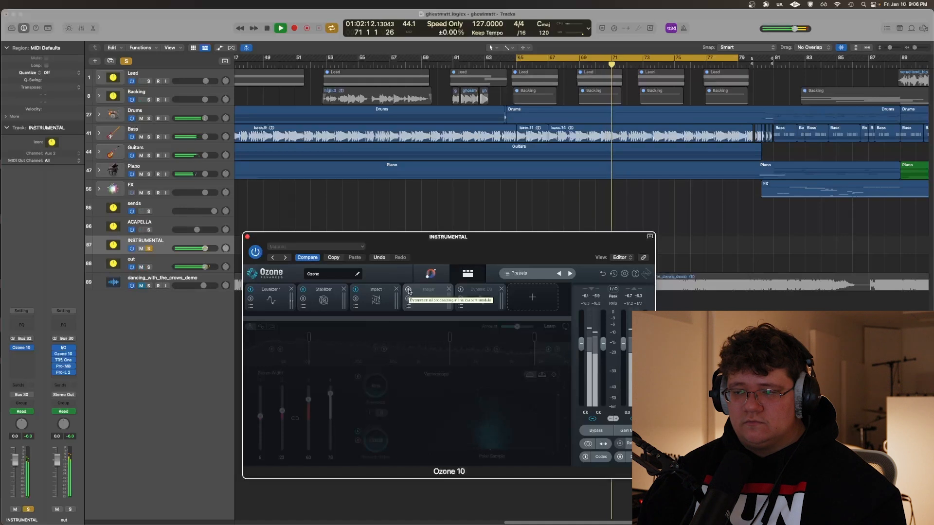
left_click(409, 291)
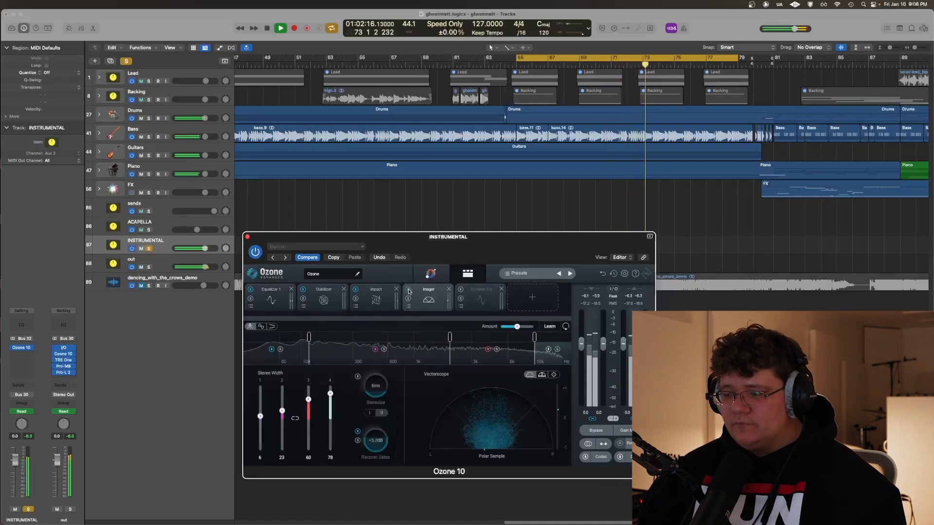
key("space")
Enable Ozone's Dynamic EQ module, audition it from bar 65, then stop and close the plug-in
left_click_drag(462, 240, 489, 282)
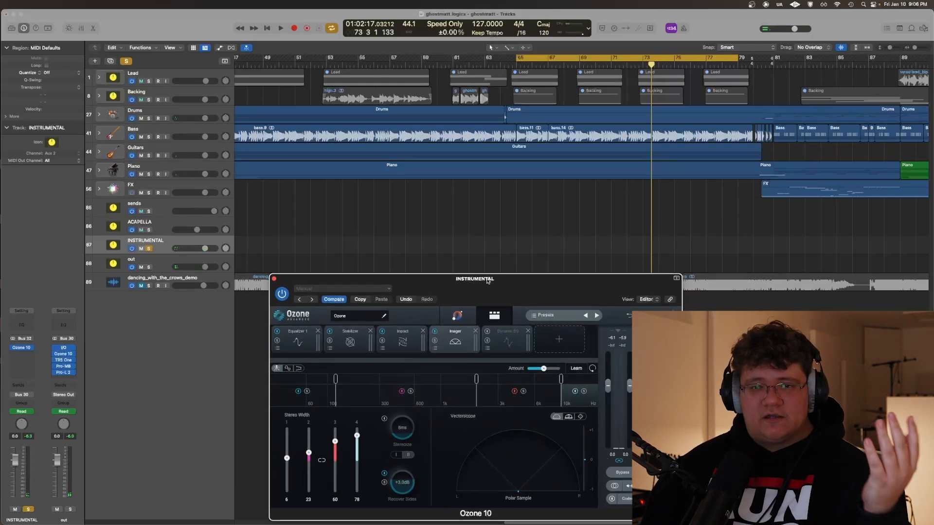
left_click(508, 336)
left_click_drag(488, 280, 378, 243)
key("space")
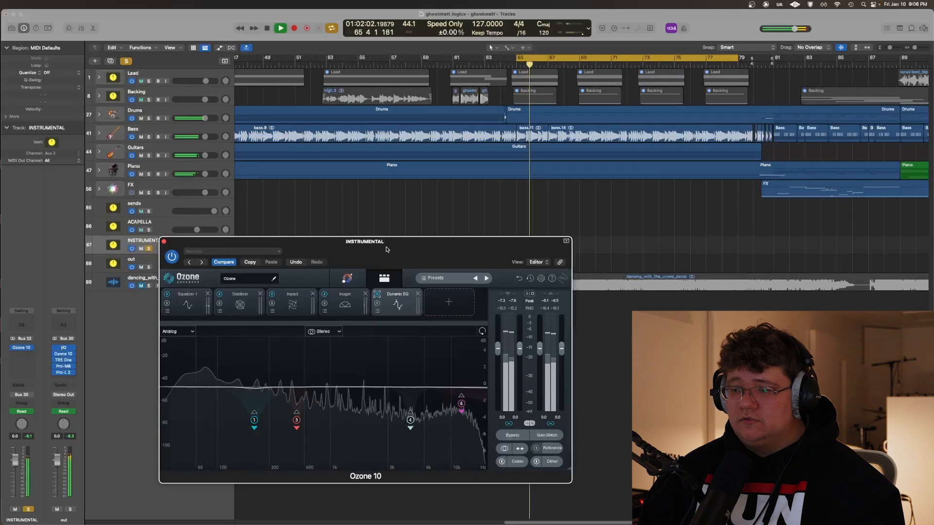
left_click_drag(386, 250, 438, 243)
key("space")
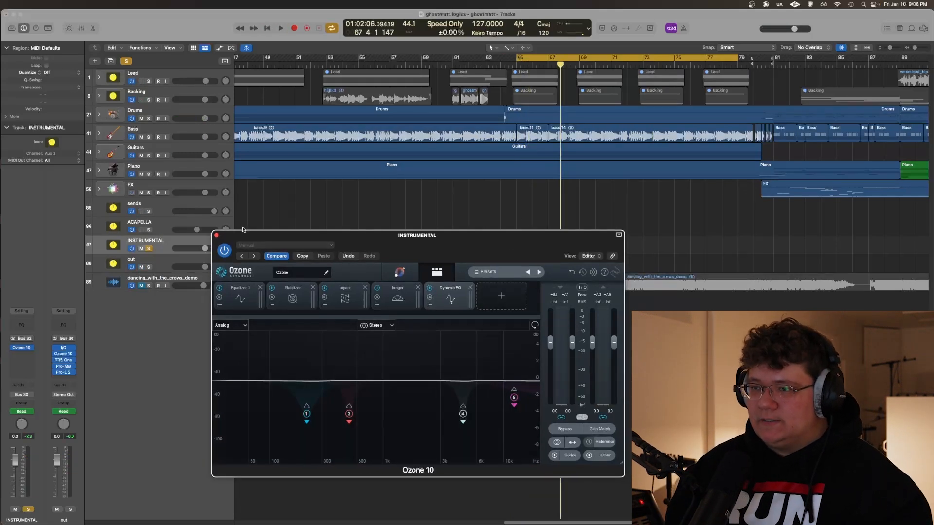
left_click(217, 235)
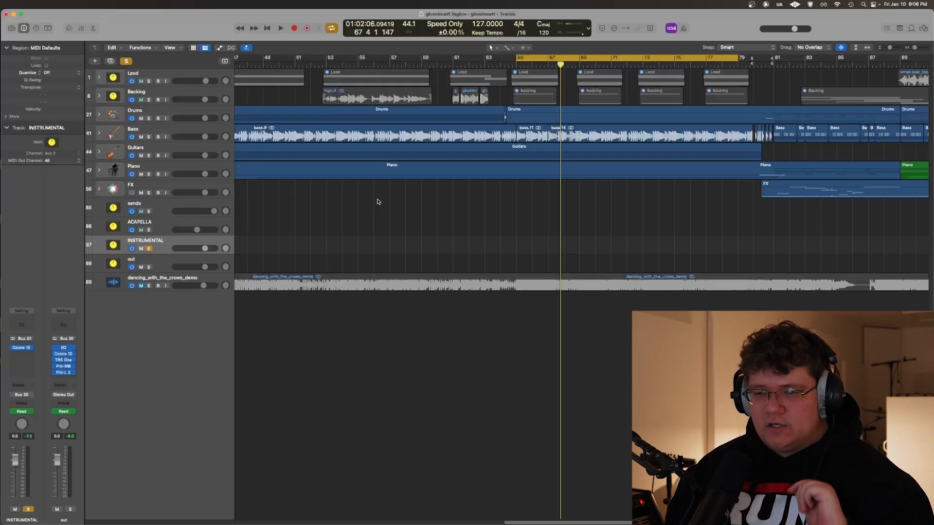
Play the soloed instrumental from bar 65, then stop and unsolo the INSTRUMENTAL track
key("space")
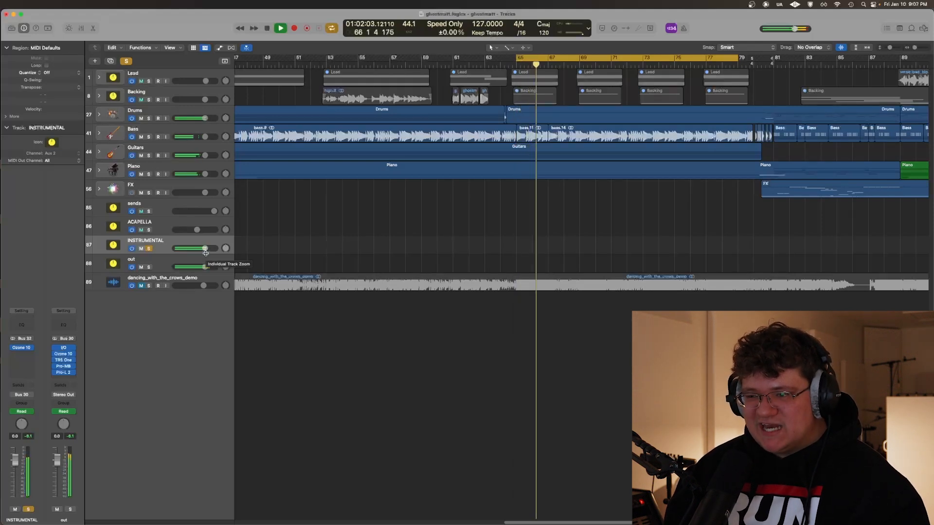
key("space")
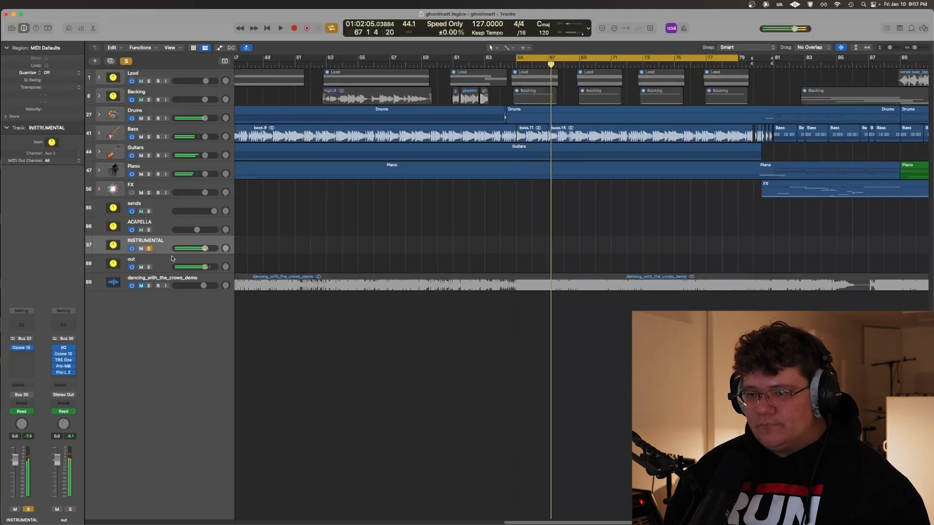
left_click(149, 249)
View the I/O plug-in on the out track, then close it and bypass all of that track's plug-ins
left_click(156, 264)
left_click(21, 342)
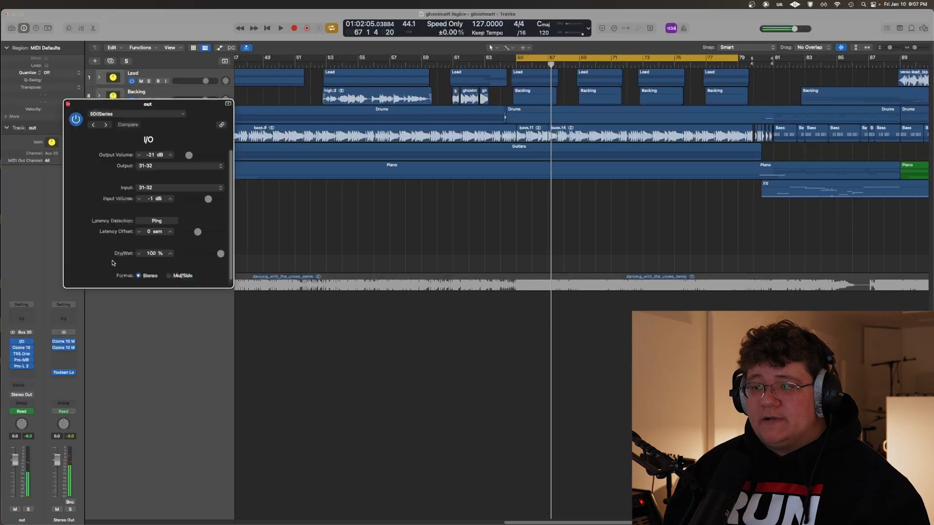
left_click_drag(91, 106, 181, 128)
left_click(180, 128)
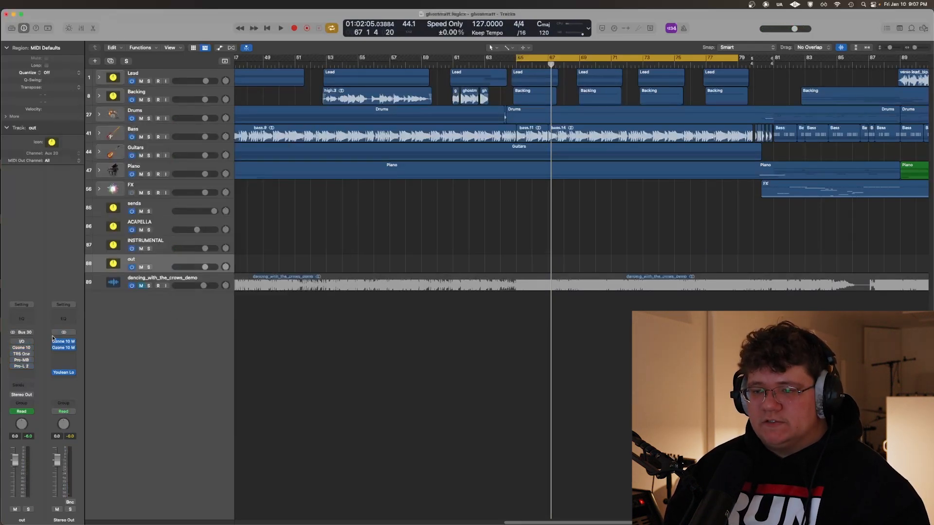
Play the full mix briefly from bar 65 with the out and Stereo Out Ozone processing bypassed, then stop
key("space")
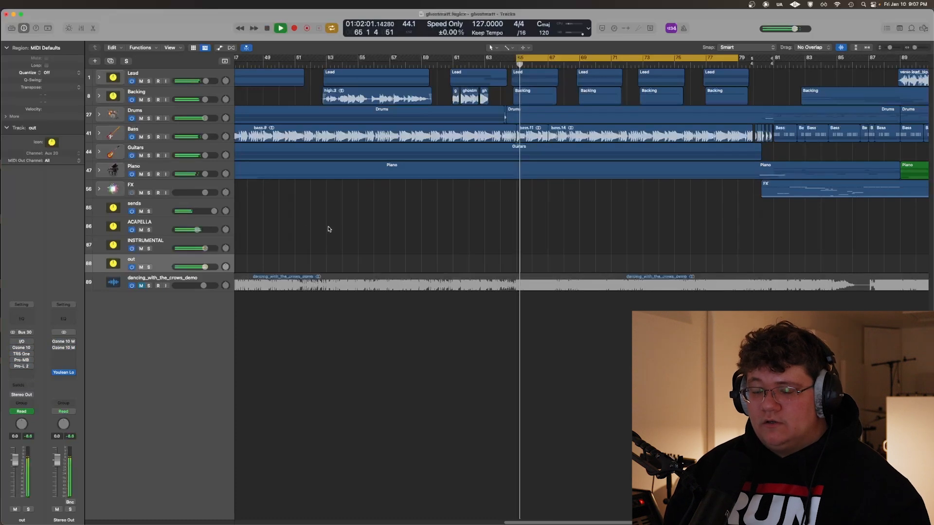
key("space")
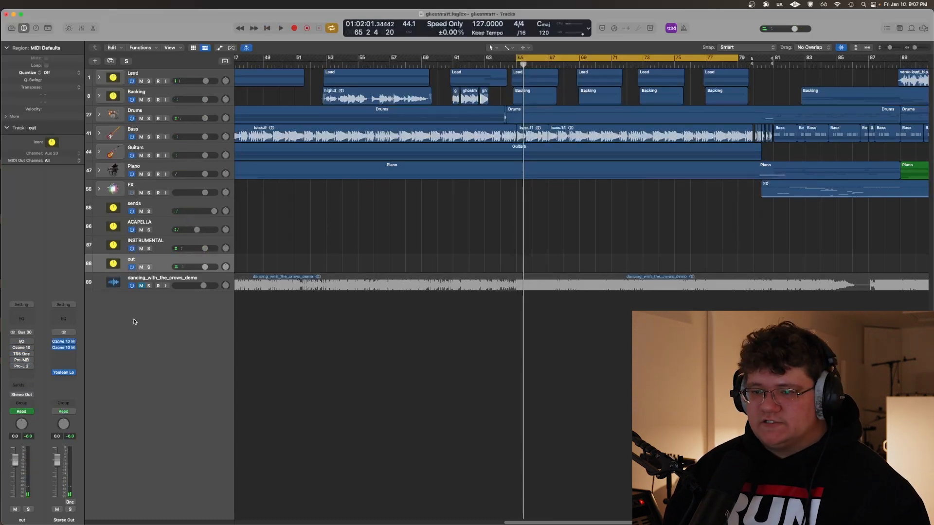
left_click(63, 343)
Set the out track's I/O plug-in Dry/Wet to 0 % and switch the plug-in on
left_click_drag(212, 134, 299, 220)
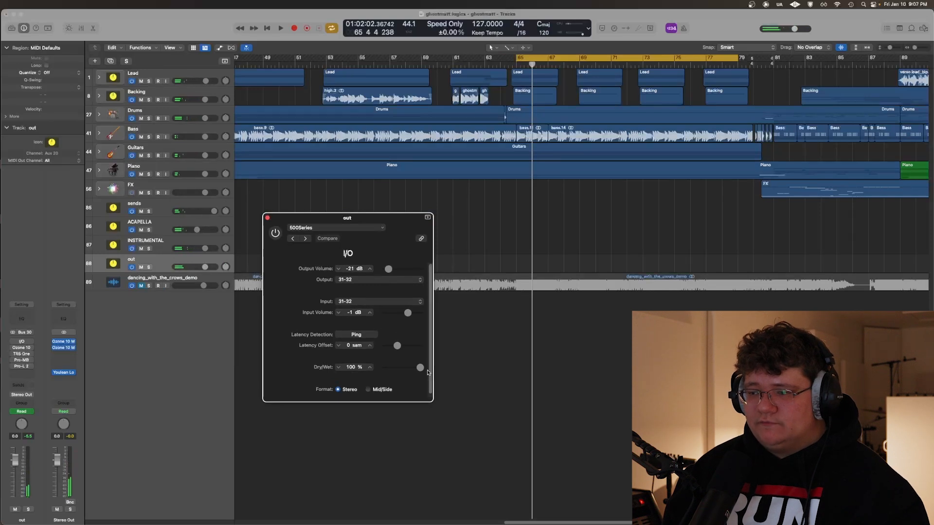
left_click_drag(421, 369, 211, 350)
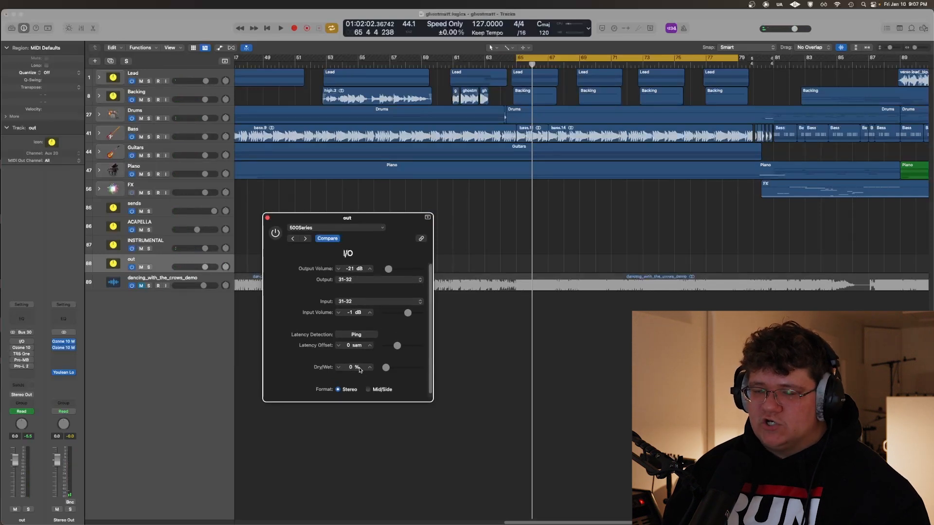
left_click_drag(283, 216, 266, 240)
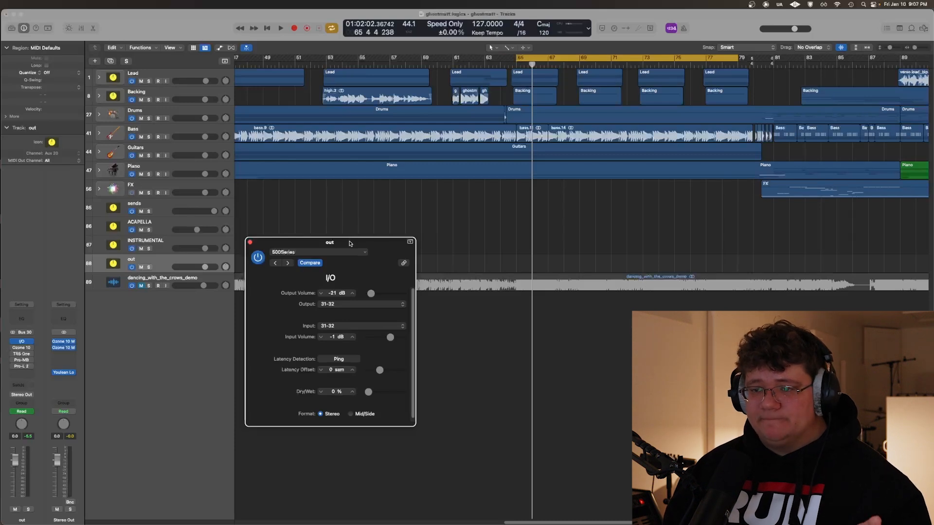
left_click_drag(350, 244, 389, 221)
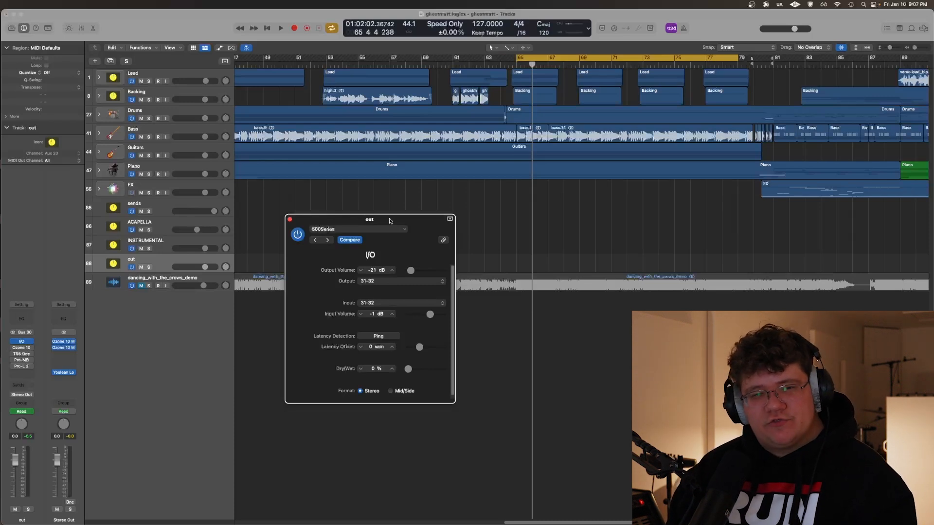
Play the mix from bar 65 while alternating the I/O plug-in's Dry/Wet between 0 % and 100 %, stop at 100 % and close the plug-in
left_click_drag(390, 221, 311, 241)
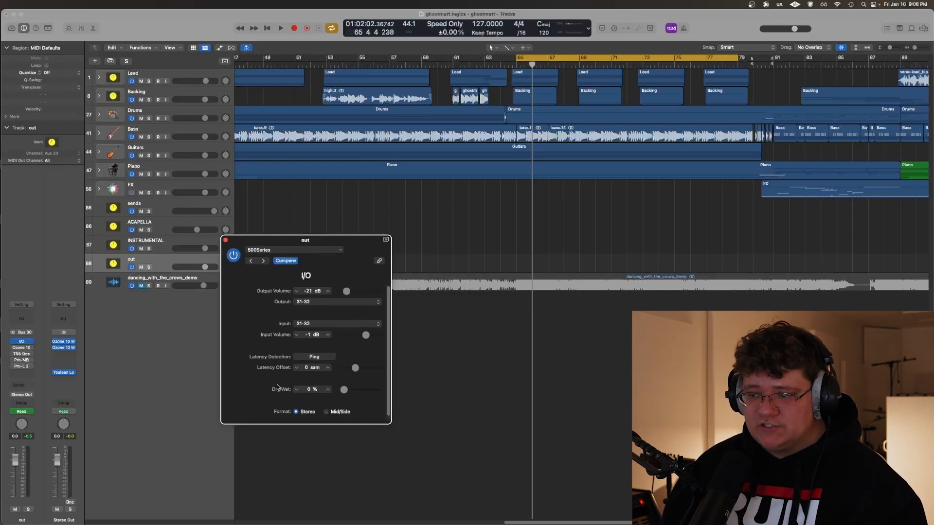
key("space")
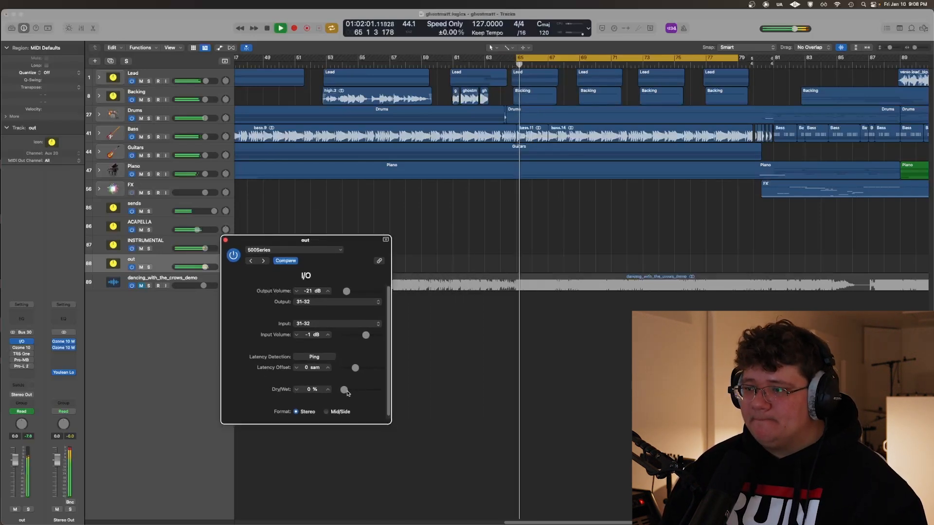
left_click_drag(345, 390, 454, 393)
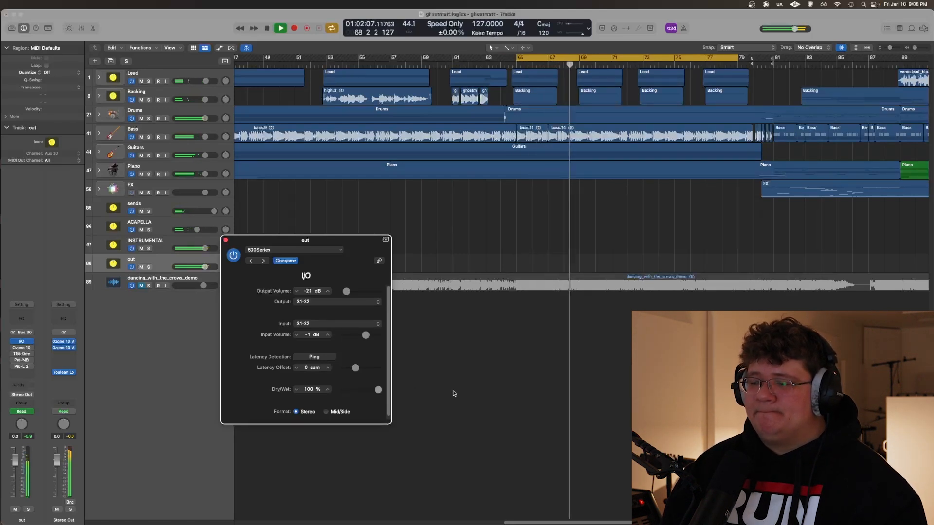
left_click_drag(453, 394, 231, 382)
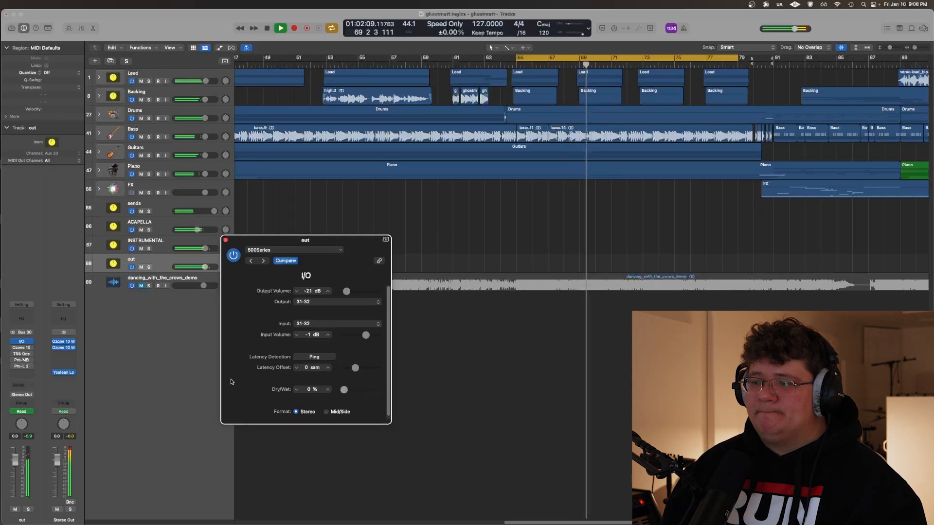
left_click_drag(231, 381, 518, 418)
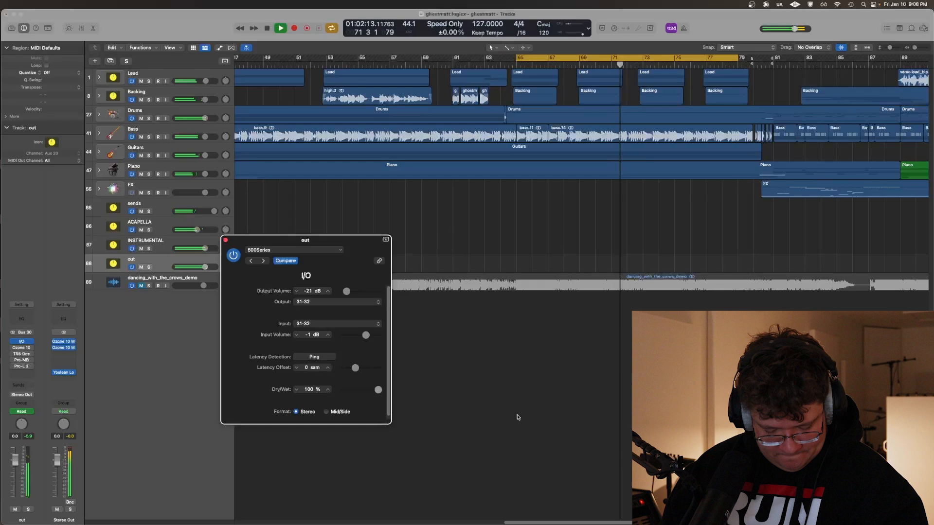
left_click_drag(518, 417, 197, 391)
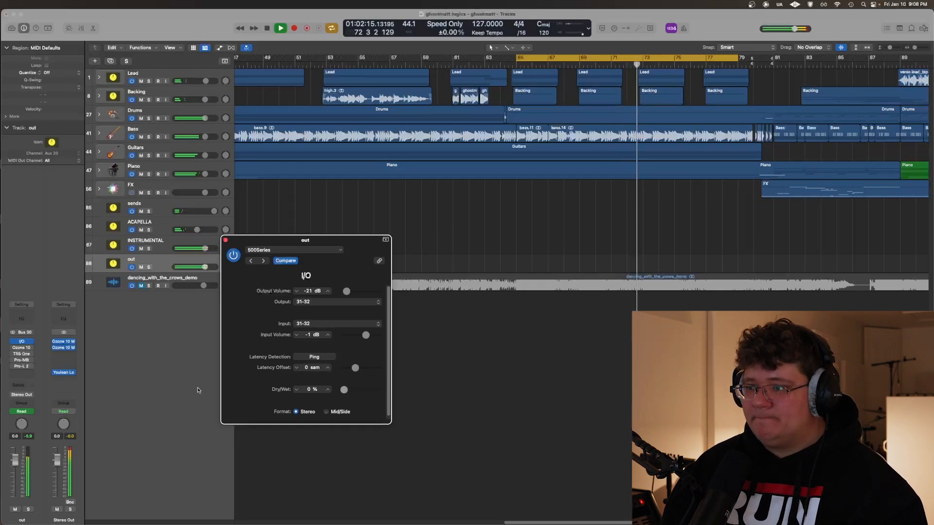
left_click_drag(196, 390, 424, 413)
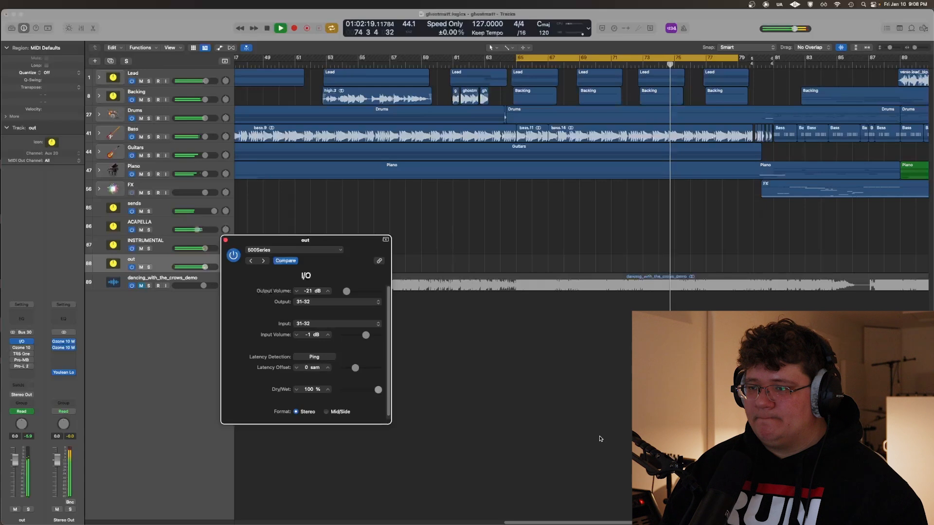
key("space")
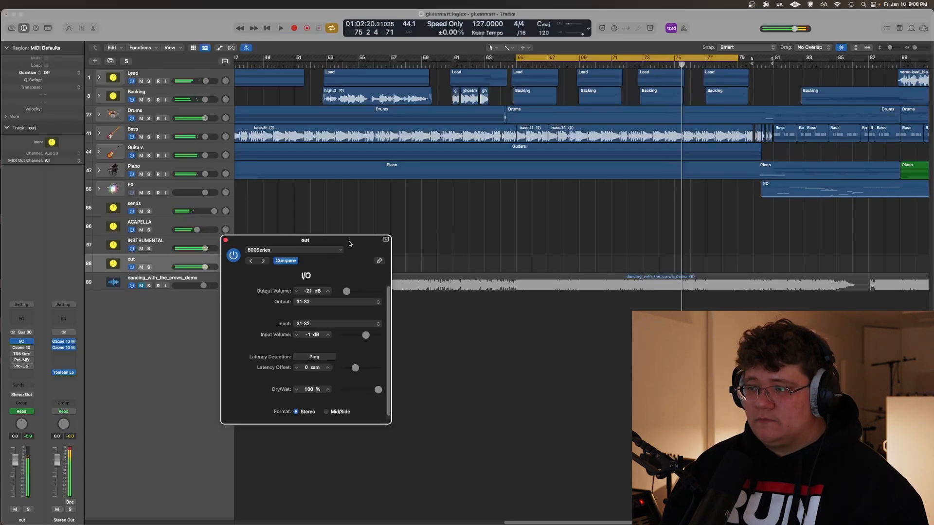
left_click_drag(350, 243, 428, 300)
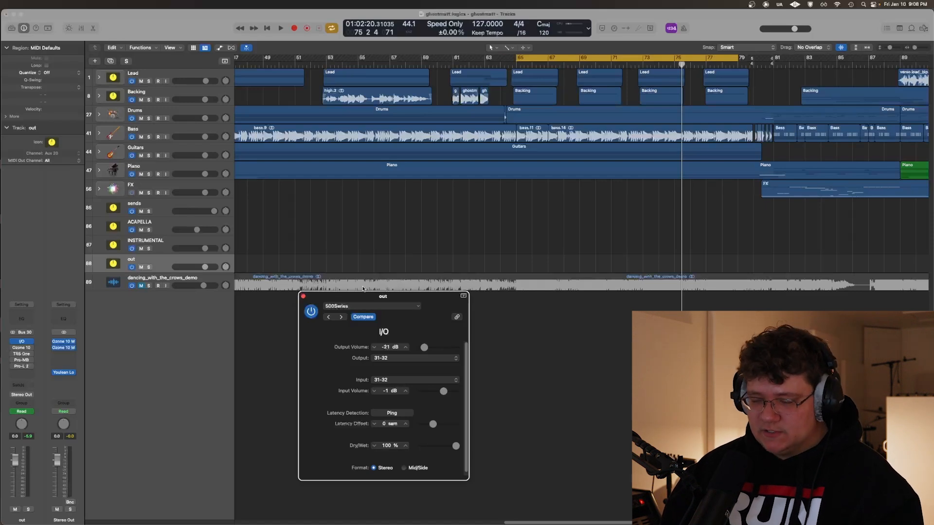
left_click_drag(363, 289, 364, 292)
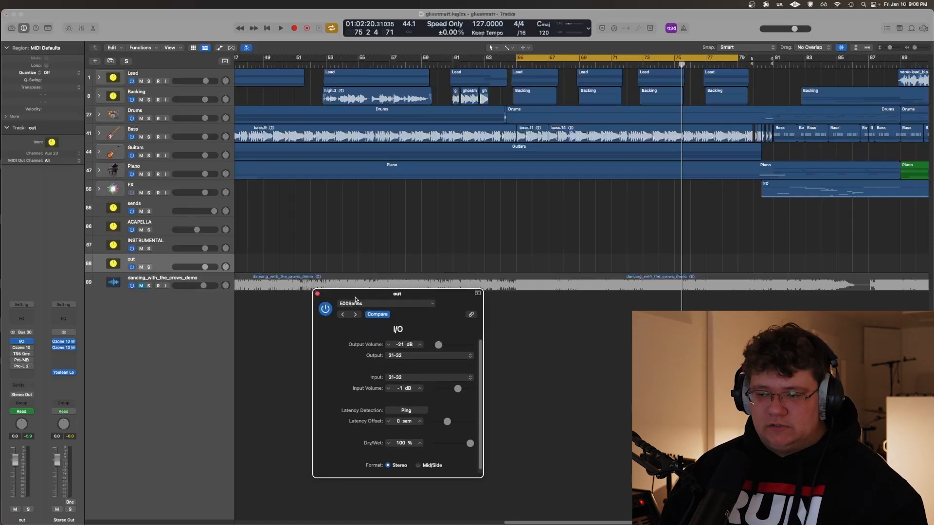
left_click(318, 294)
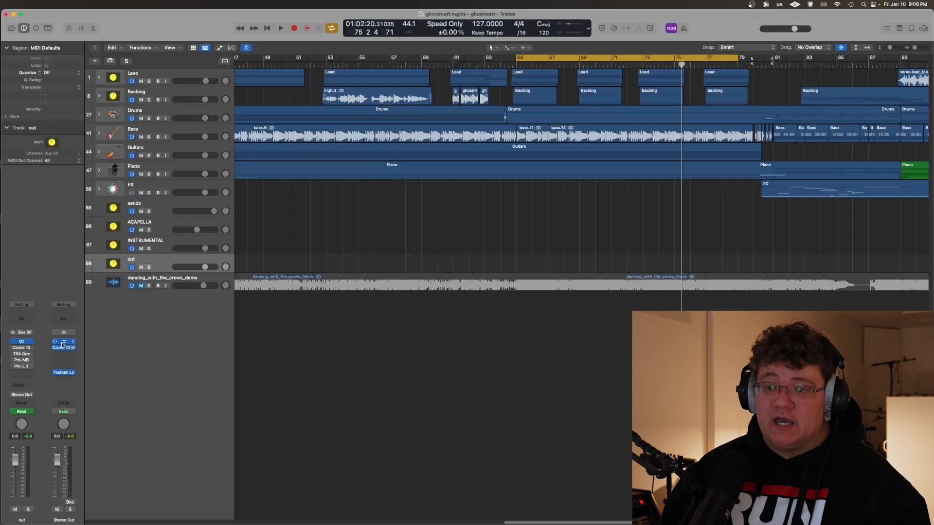
Open Ozone 10 on the out track, switch it on and view its Stabilizer, Imager, Impact and Equalizer modules
left_click(20, 347)
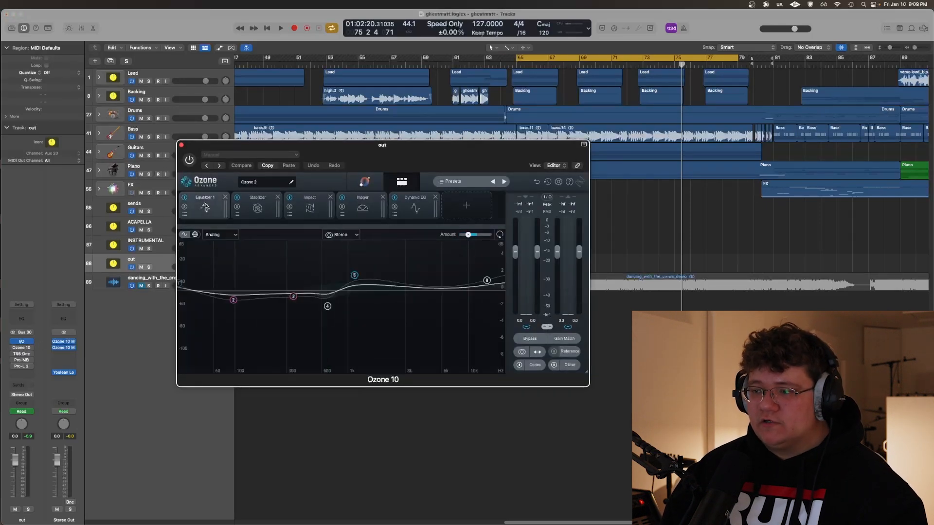
left_click(190, 160)
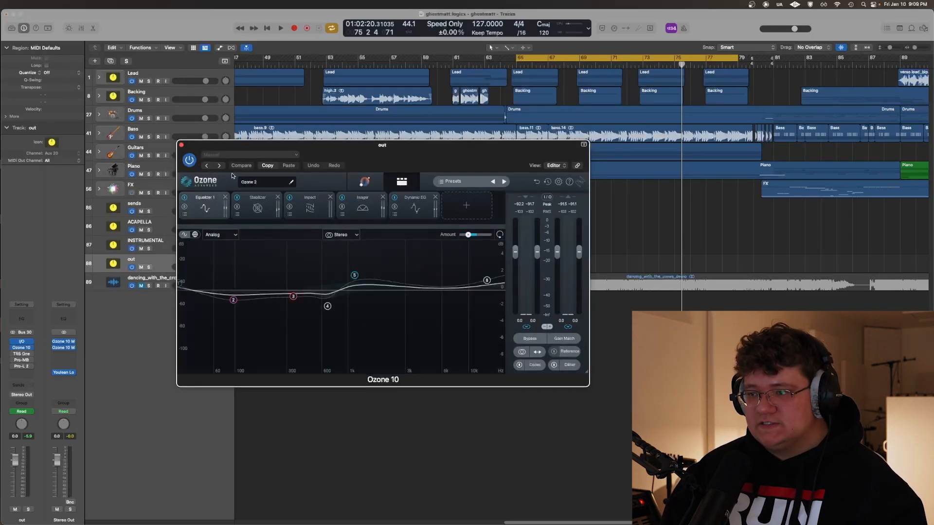
left_click(263, 200)
left_click(362, 205)
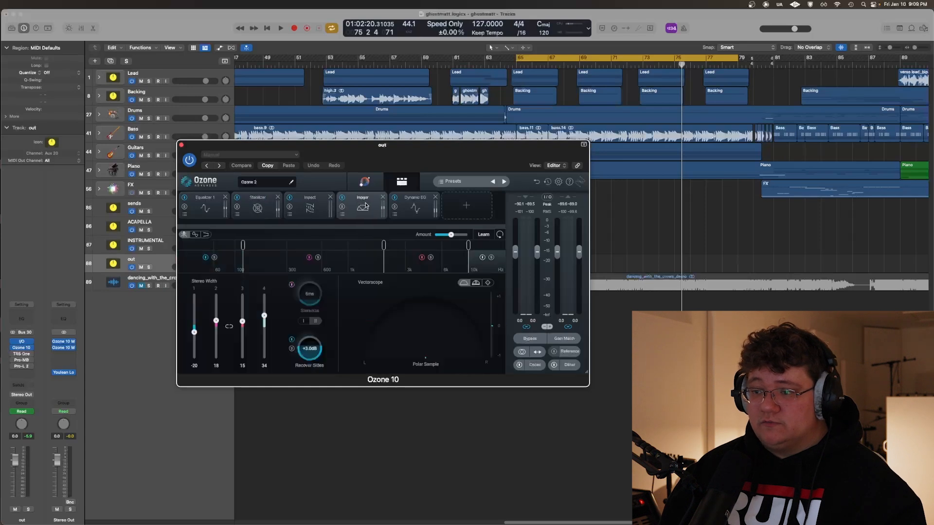
left_click(310, 205)
left_click(205, 208)
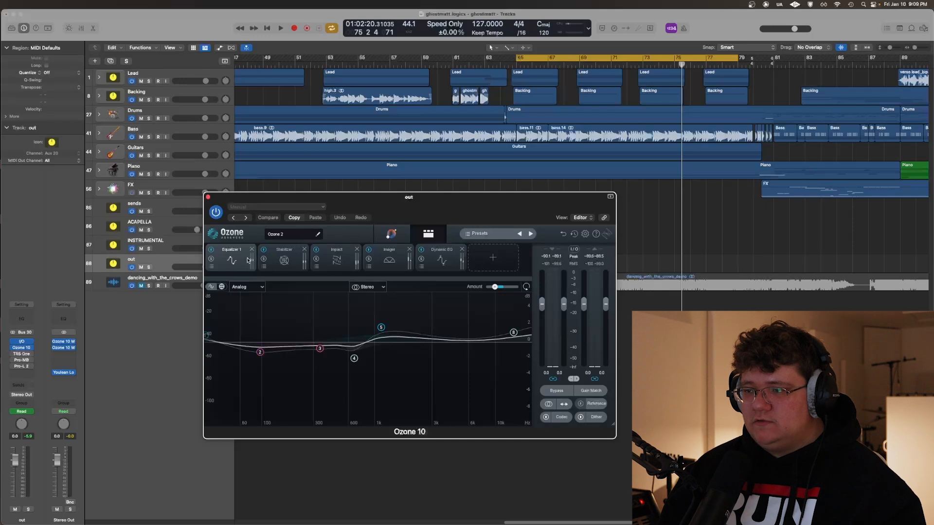
Play the mix from bar 65 while viewing Ozone 10's Stabilizer, Impact and Equalizer modules, then stop playback
key("space")
left_click(284, 260)
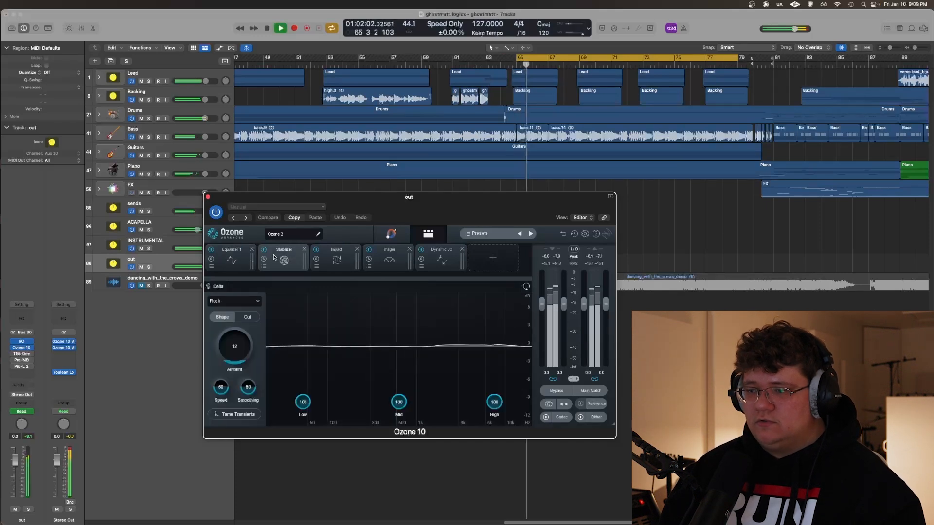
left_click(390, 256)
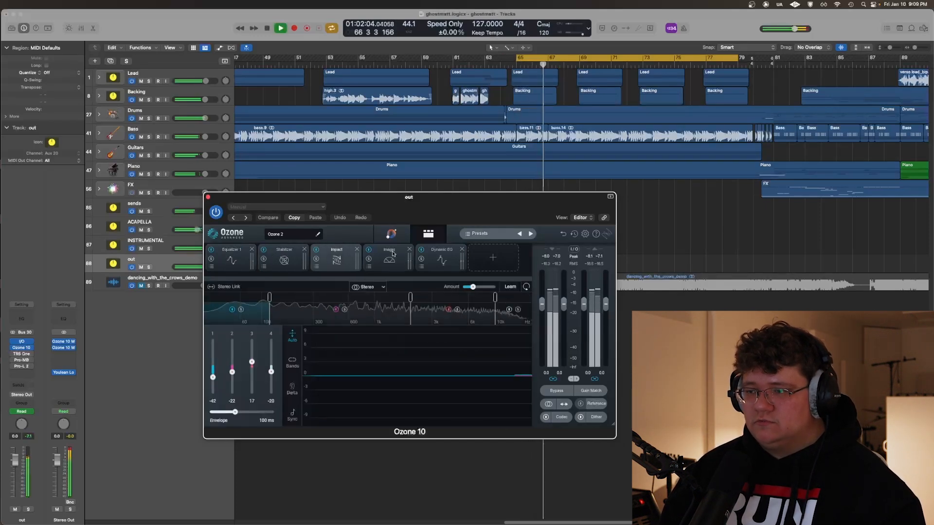
left_click(231, 256)
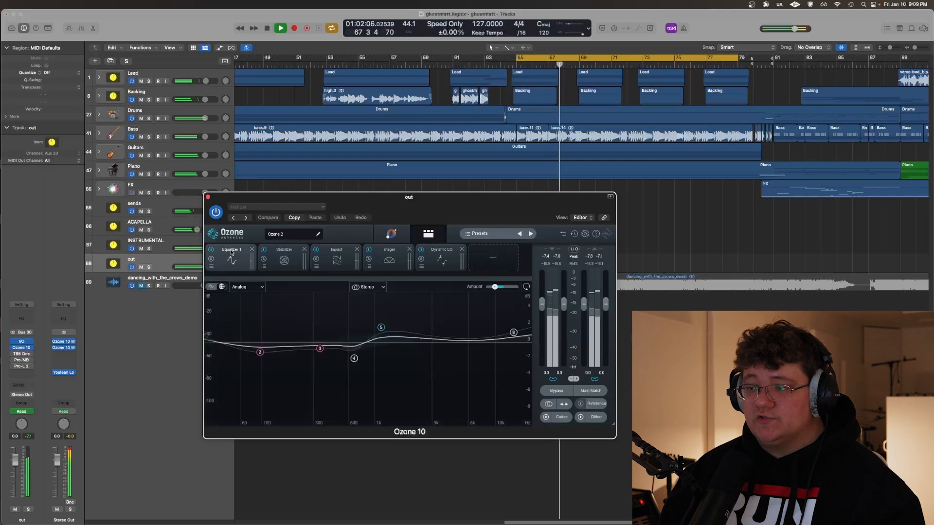
key("space")
Compare the mix with Ozone 10 bypassed and active using Gain Match during playback, then stop and turn Gain Match off
left_click_drag(448, 207, 404, 214)
left_click(524, 397)
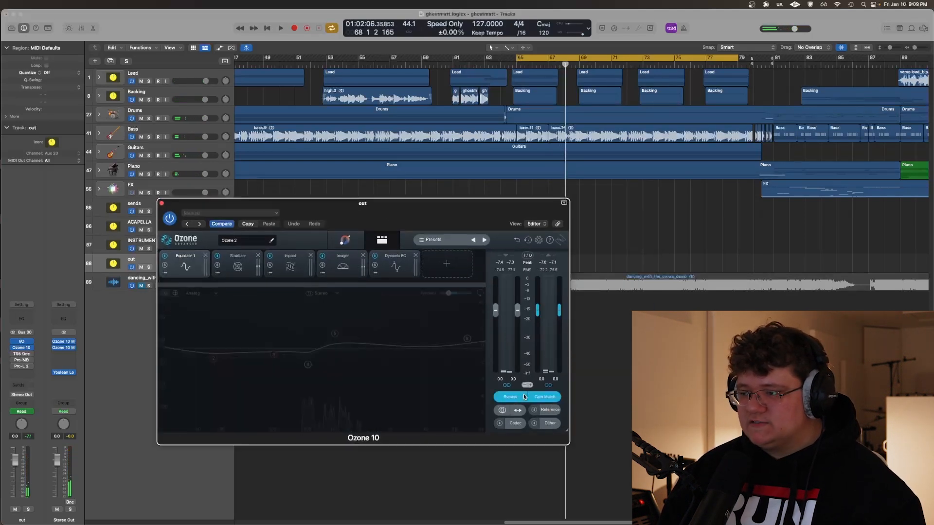
key("space")
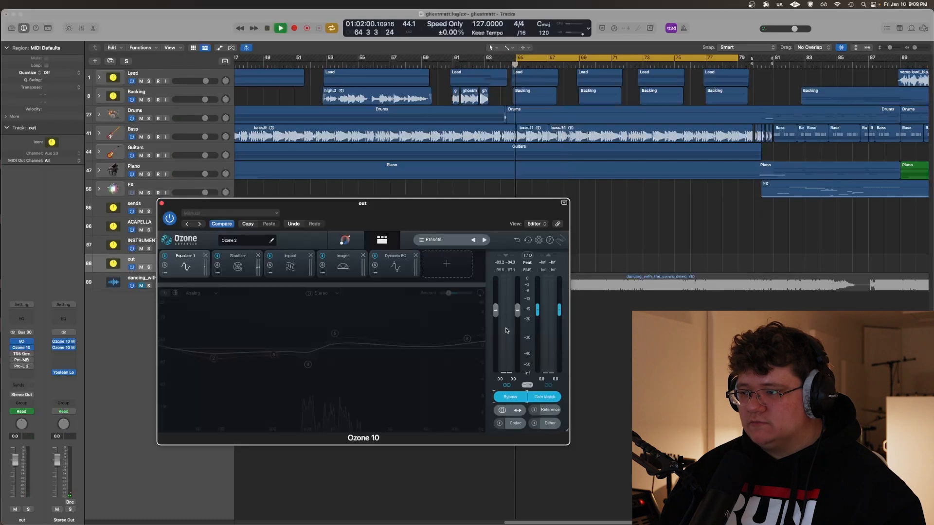
left_click(508, 397)
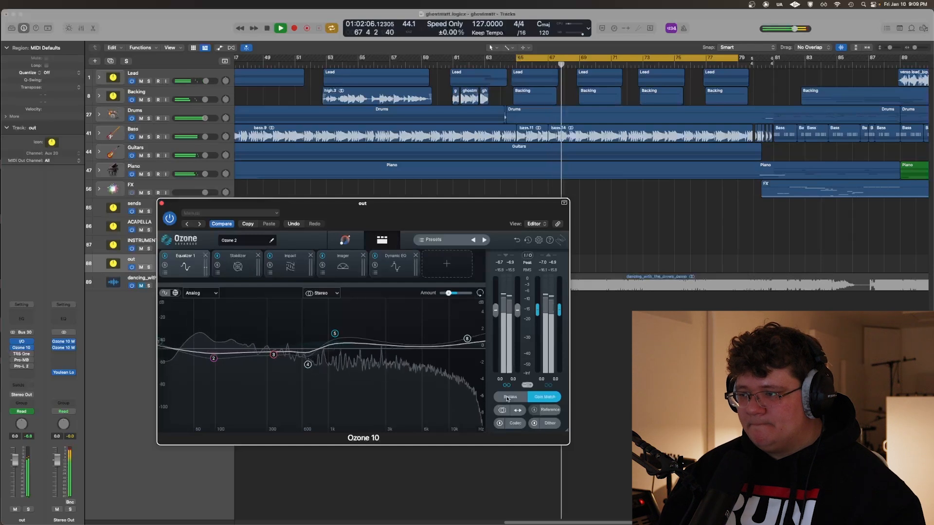
left_click(507, 398)
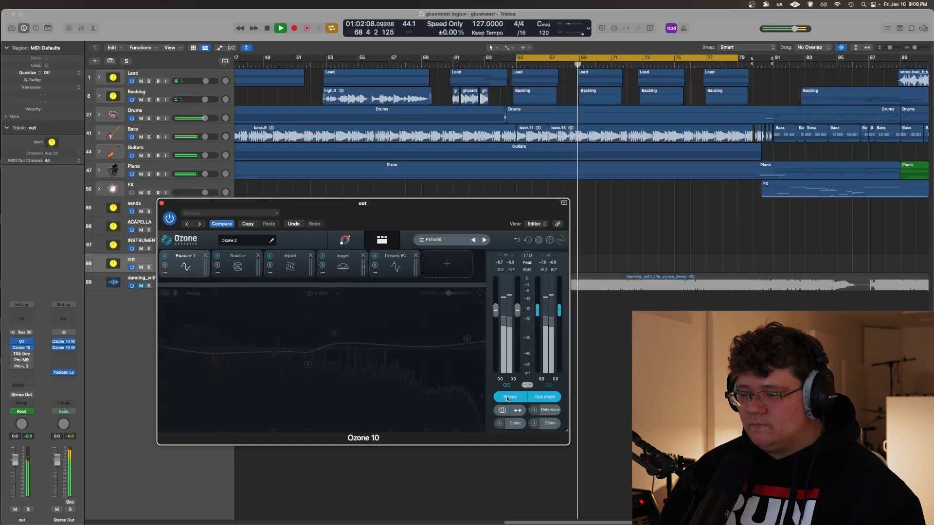
left_click(508, 398)
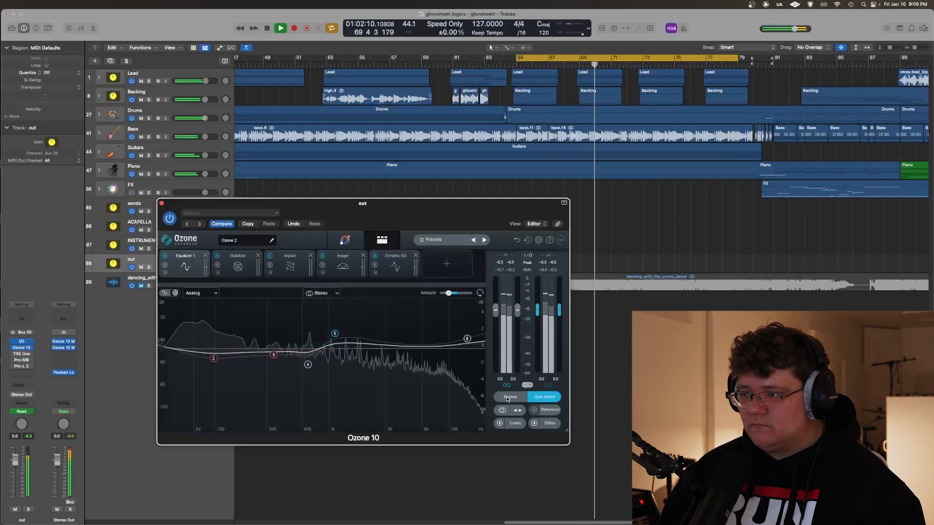
key("space")
left_click(534, 399)
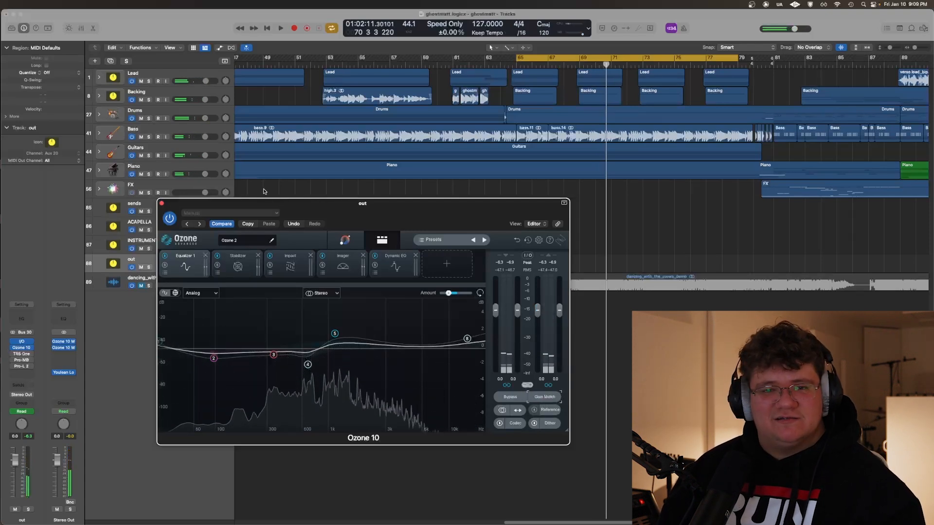
View Ozone 10's Impact and Imager modules, then close the plug-in window
left_click_drag(355, 215, 463, 244)
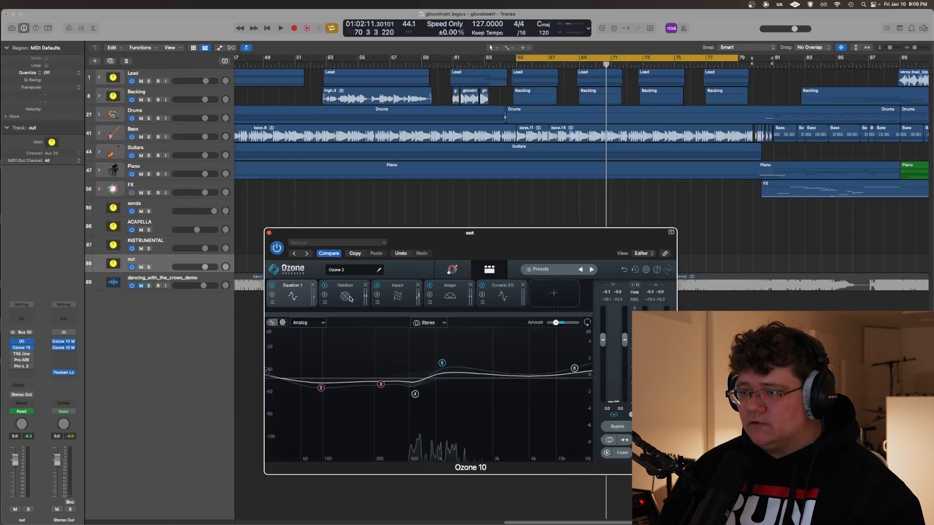
left_click(397, 294)
left_click(445, 294)
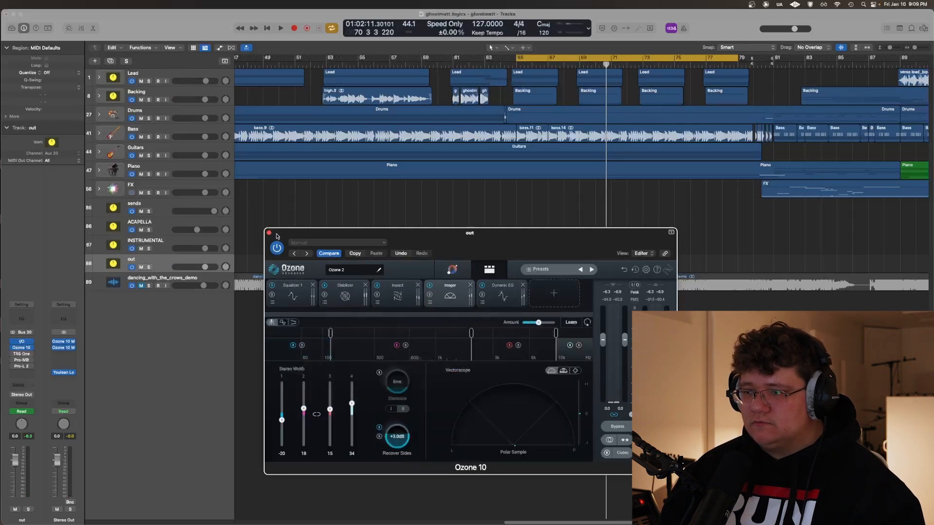
left_click(269, 232)
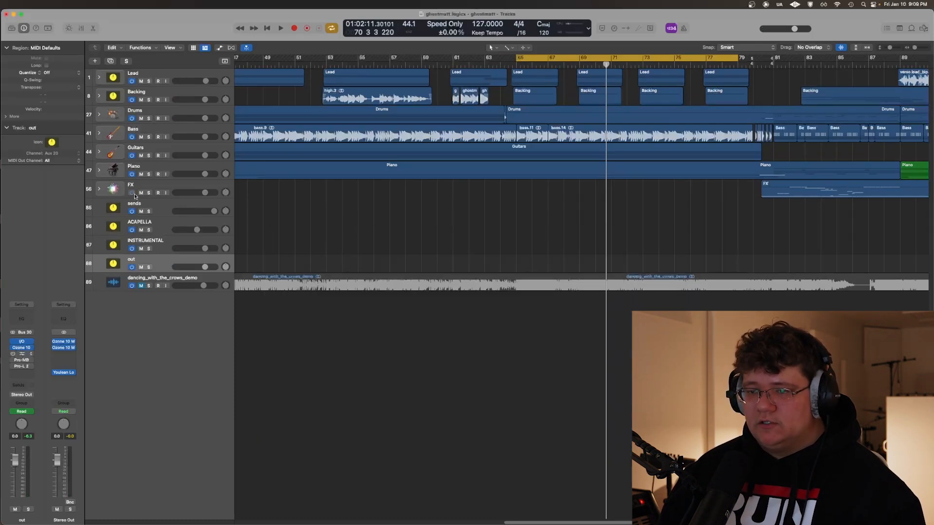
Open the TR5 One plug-in on the out track and switch it on
left_click_drag(217, 115, 382, 166)
left_click(220, 168)
left_click_drag(251, 154, 255, 263)
Play the mix from bar 65 while toggling TR5 One's own bypass switch on and off, then stop playback
key("space")
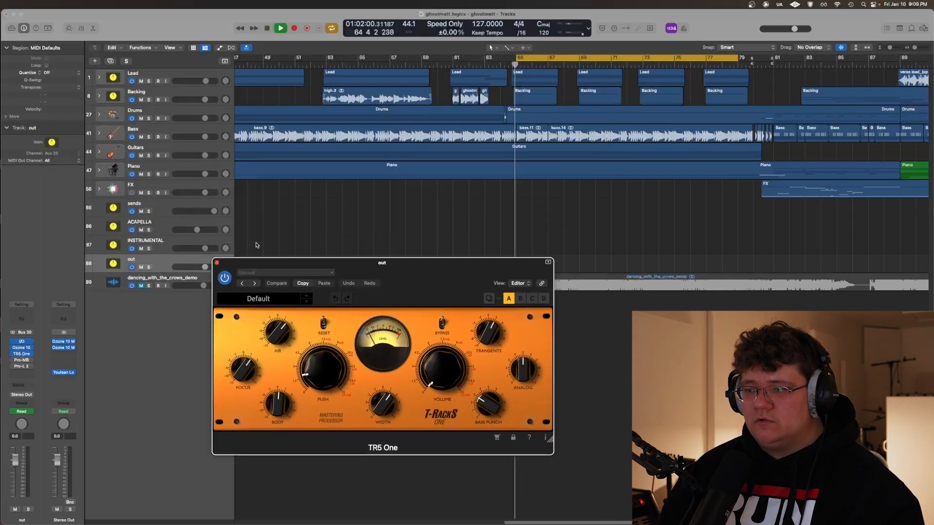
left_click_drag(386, 272, 409, 306)
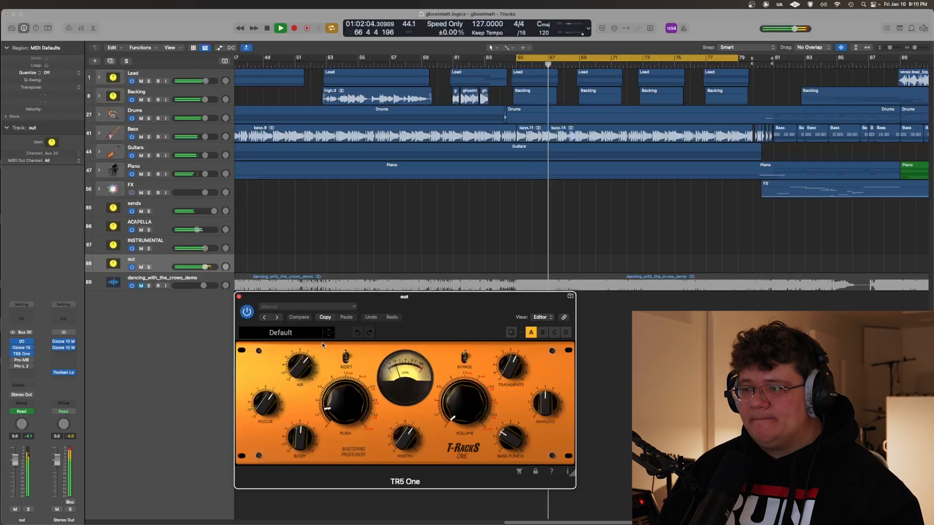
left_click(464, 359)
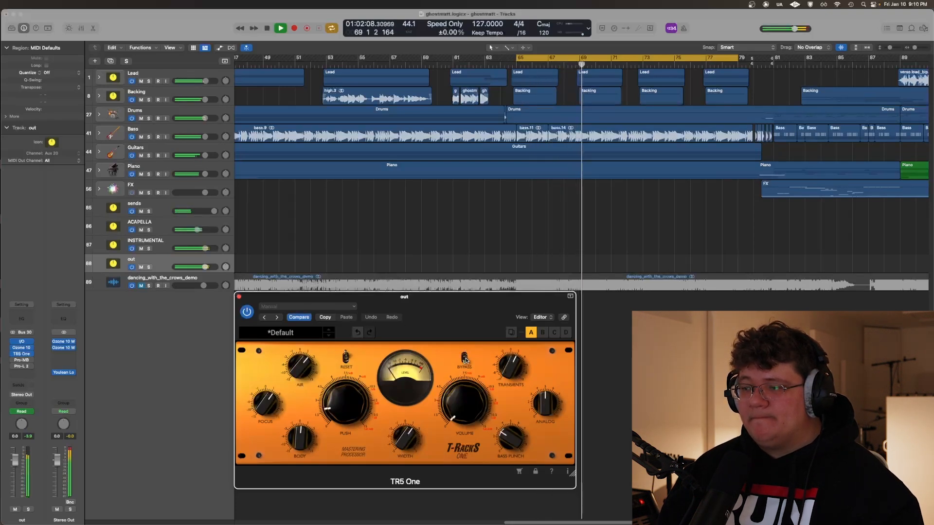
left_click(464, 360)
key("space")
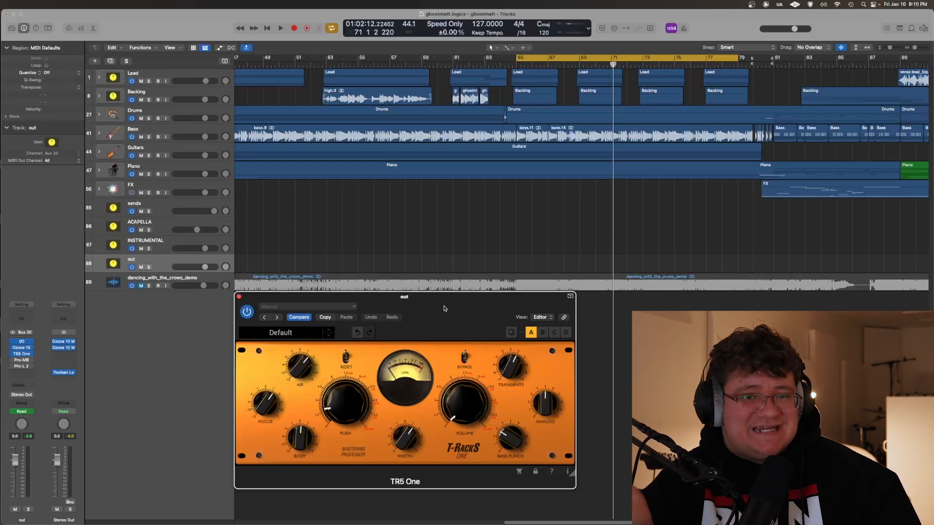
Review the Transients, Air and Bass Punch knob settings in TR5 One
left_click_drag(428, 301, 333, 236)
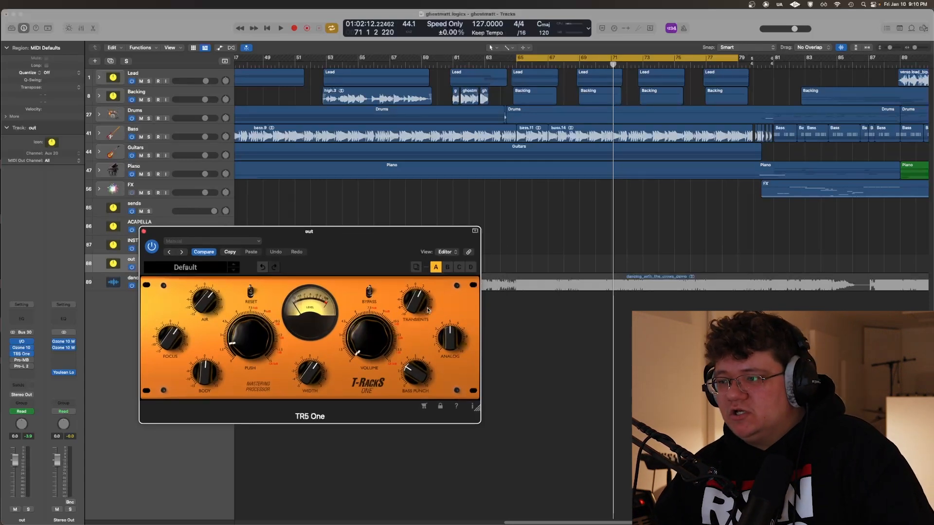
mouse_move(411, 300)
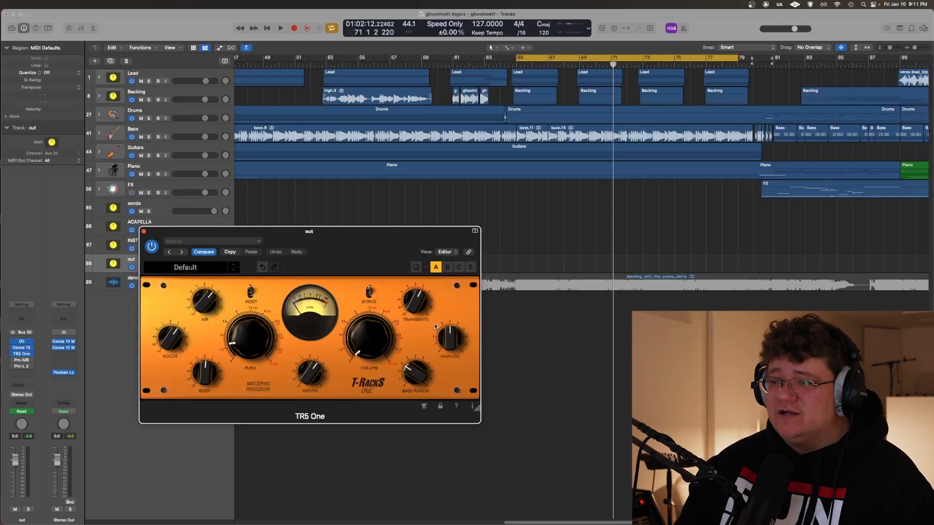
left_click_drag(325, 239, 330, 240)
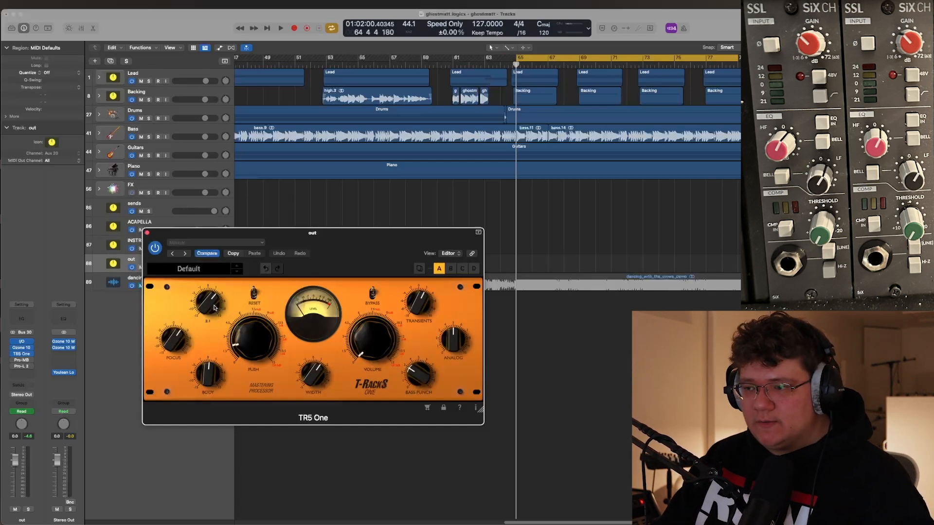
mouse_move(430, 380)
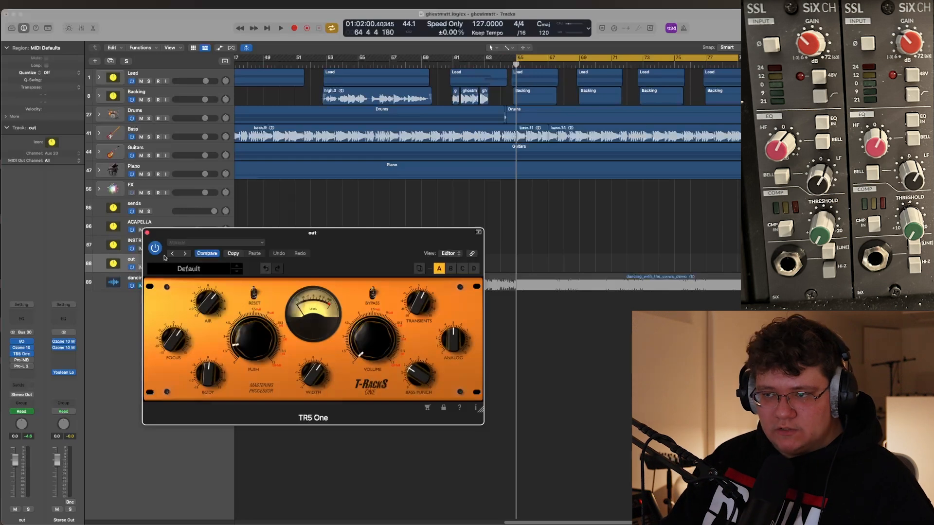
Reopen TR5 One on the out track, play the mix from bar 65 while toggling its bypass switch, then stop and close the plug-in
left_click(146, 232)
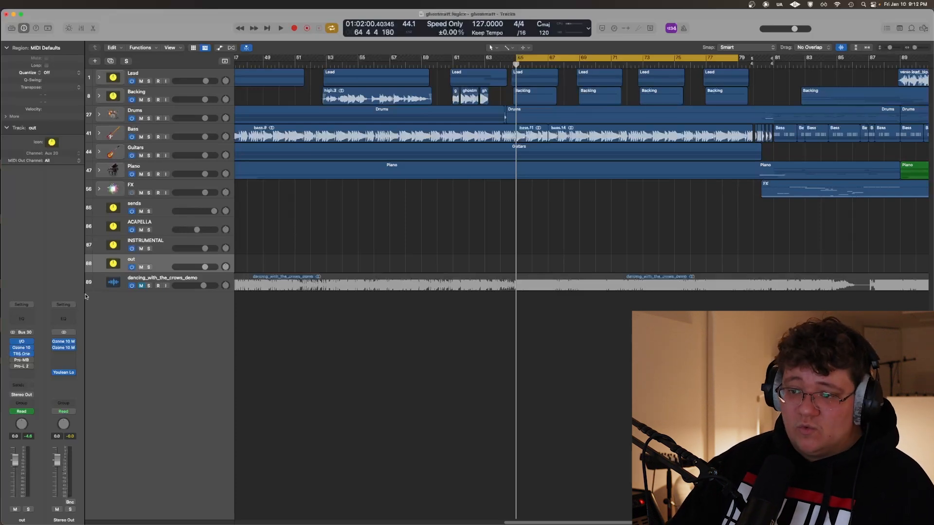
left_click(22, 354)
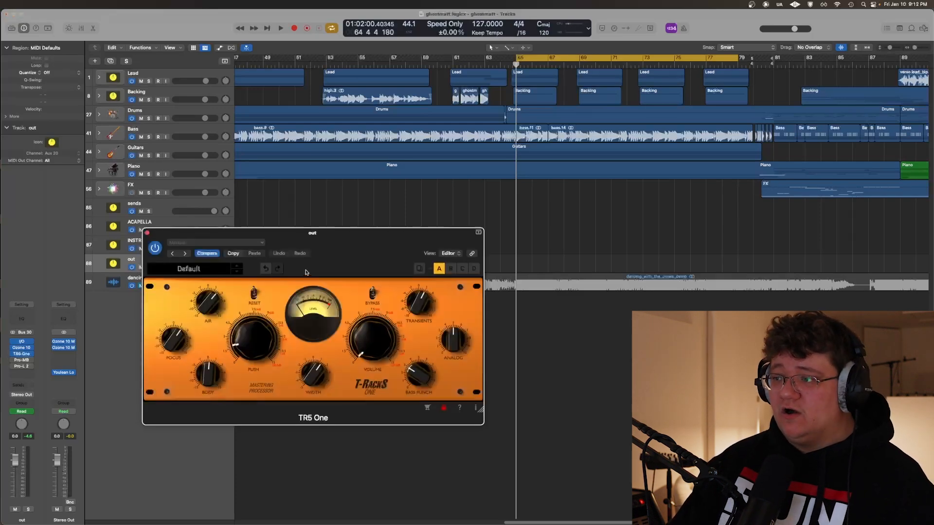
left_click(373, 294)
key("space")
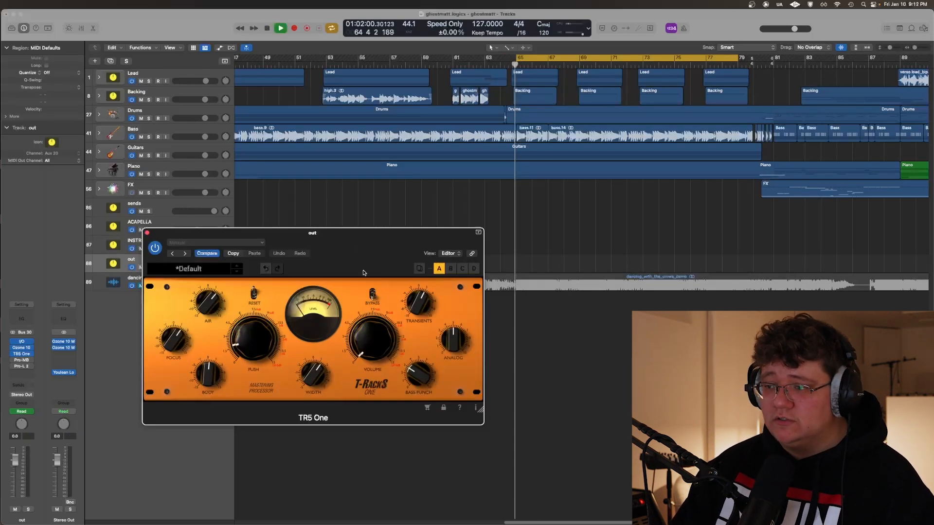
left_click(374, 294)
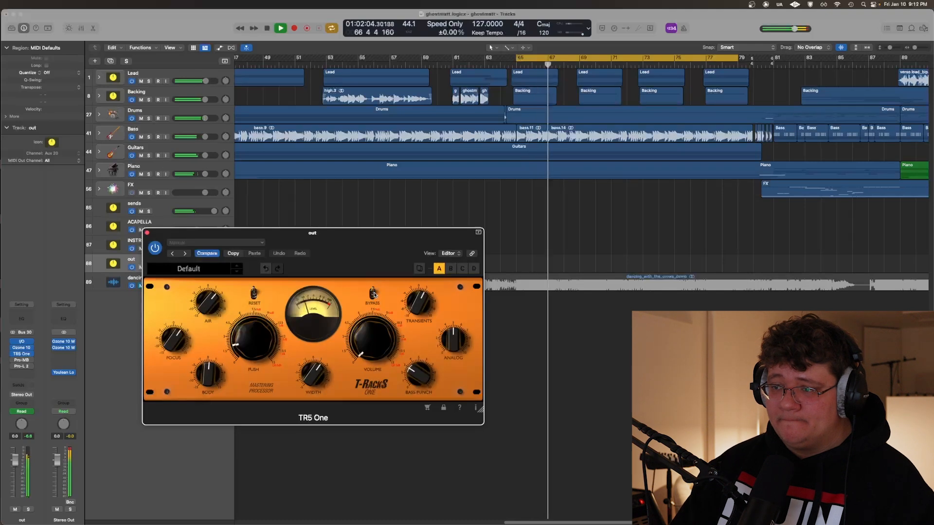
left_click(373, 292)
key("space")
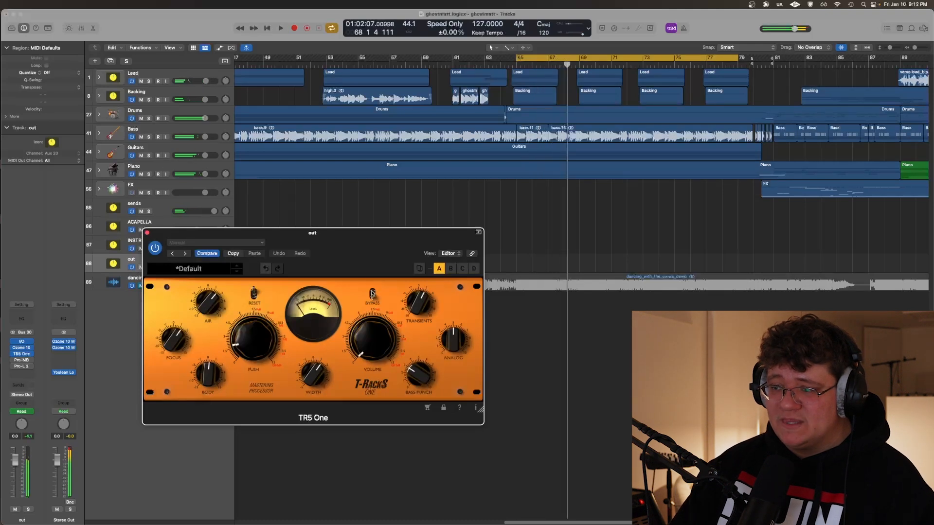
left_click(148, 234)
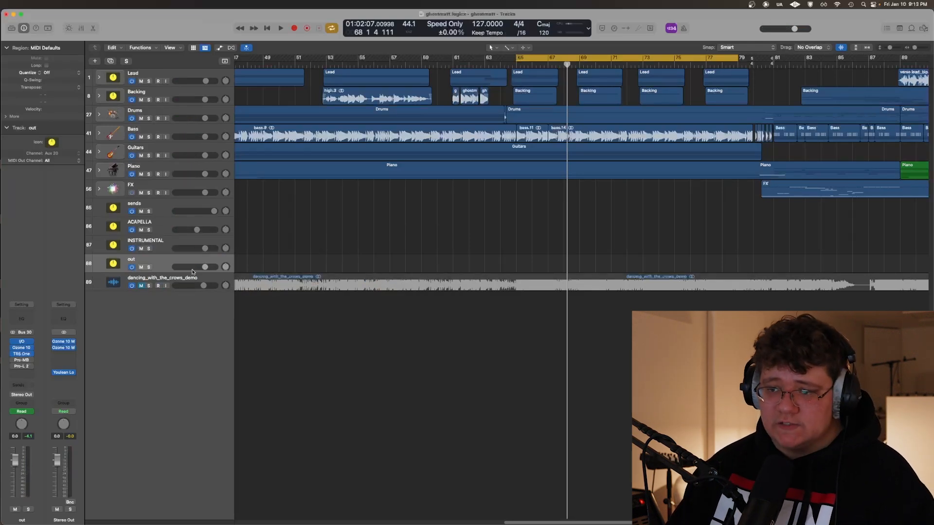
Switch on Pro-MB and Pro-L 2 on the out track in turn, playing the mix through each one
left_click(24, 360)
left_click_drag(149, 106, 263, 197)
key("space")
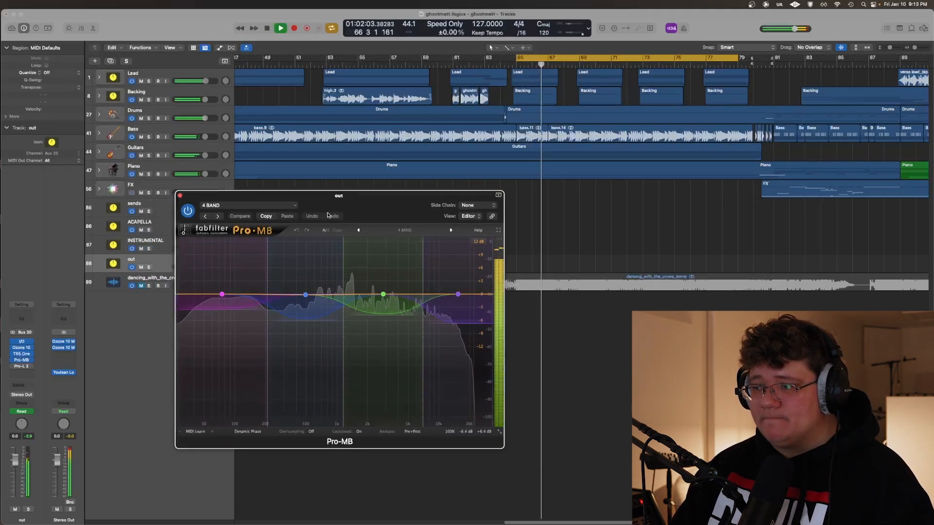
key("space")
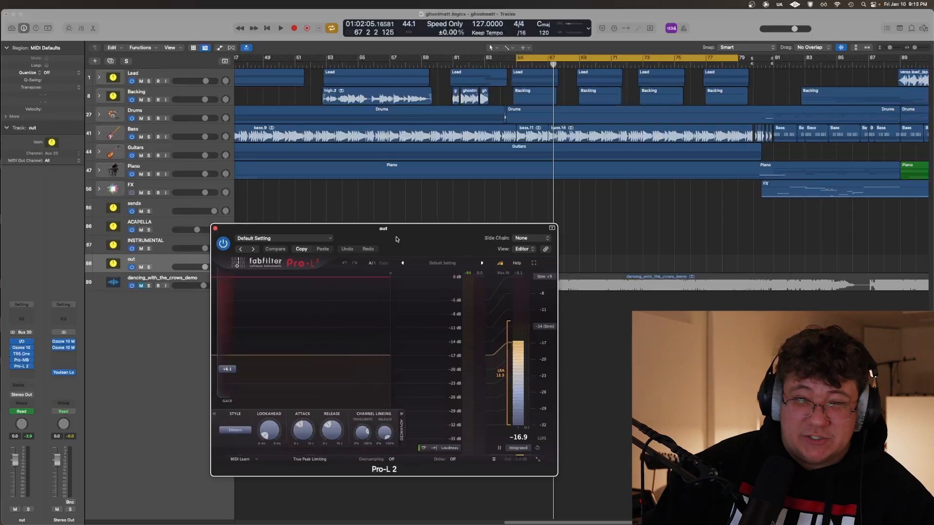
key("space")
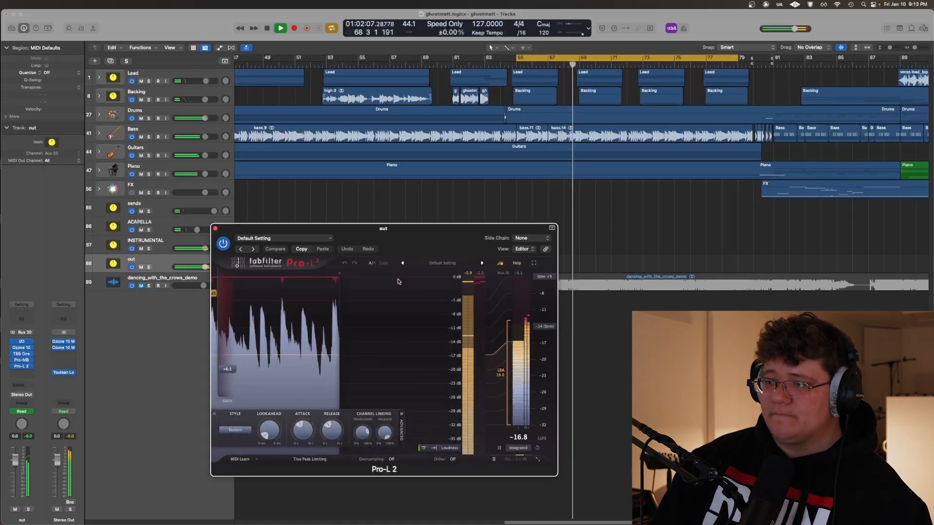
key("space")
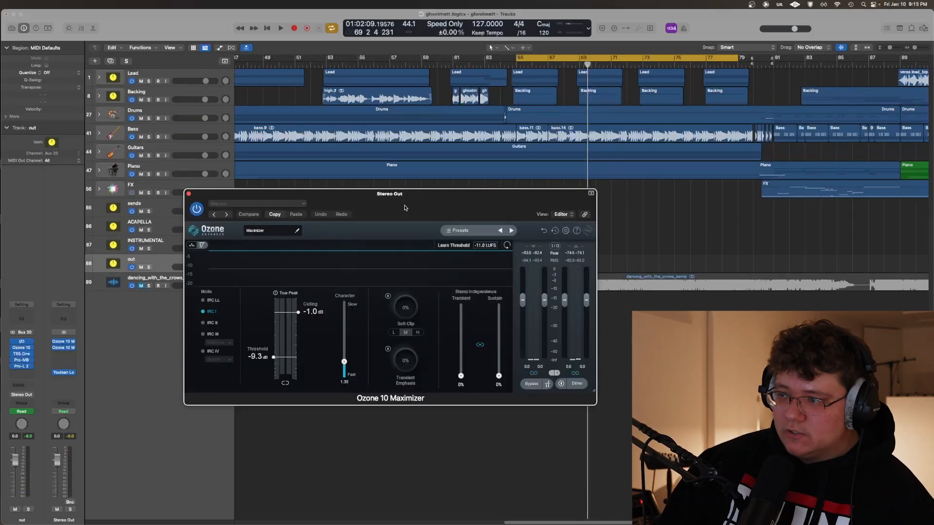
Play the mix through the two Ozone 10 Maximizers on Stereo Out, then close the Maximizer window and stop playback
key("space")
left_click_drag(405, 208, 418, 225)
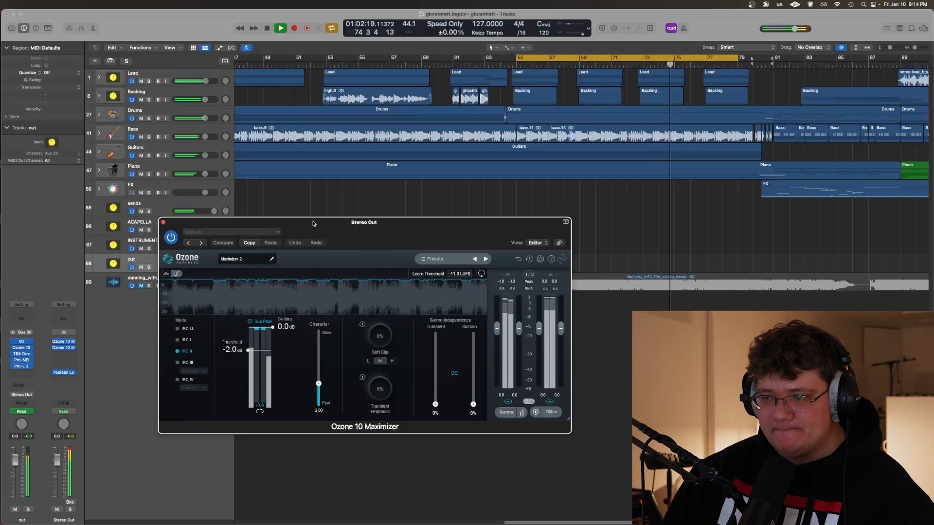
left_click(163, 223)
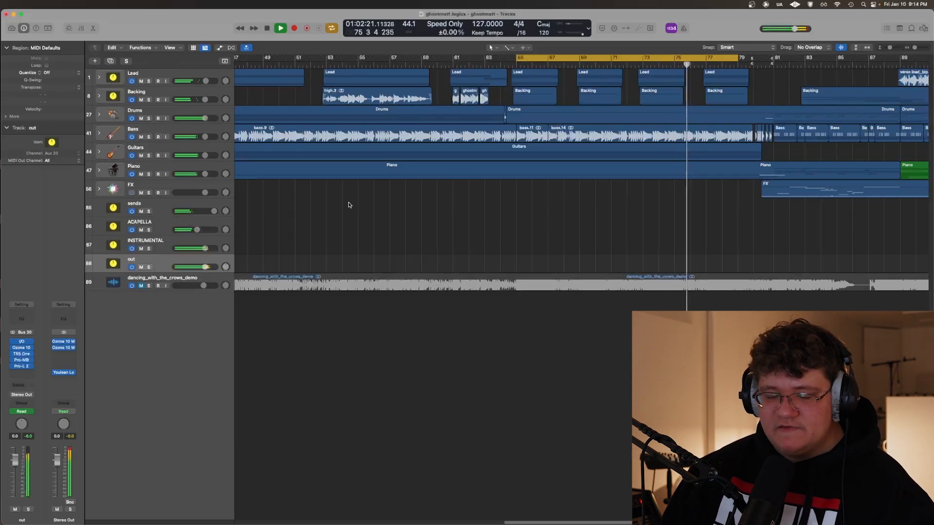
key("space")
Open both Ozone 10 Maximizers on Stereo Out to compare their mode, threshold and ceiling settings, then hide the plug-in windows
key("super+Left")
key("super+Left")
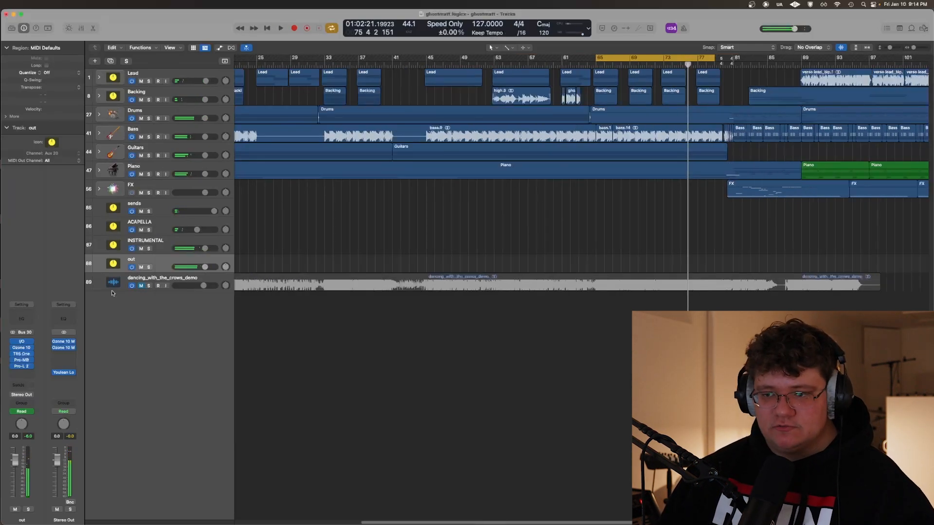
left_click(64, 348)
left_click(63, 342)
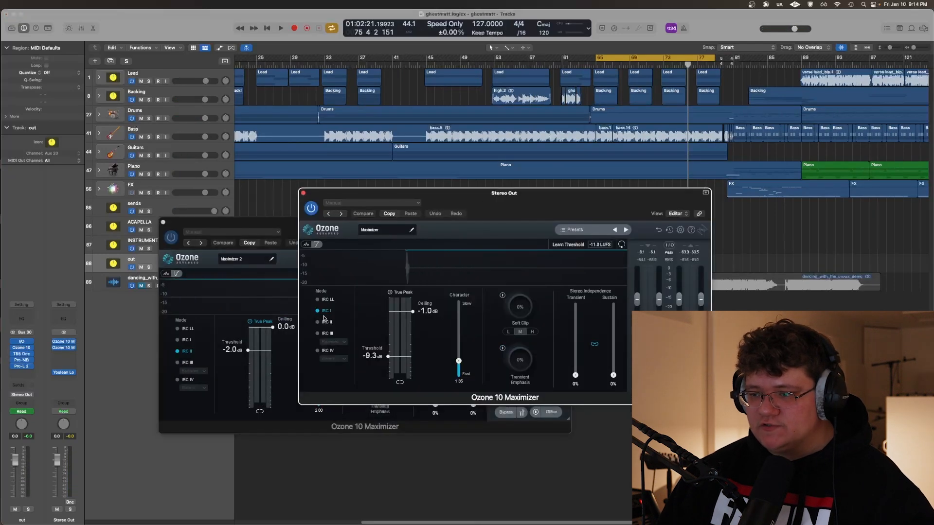
key("v")
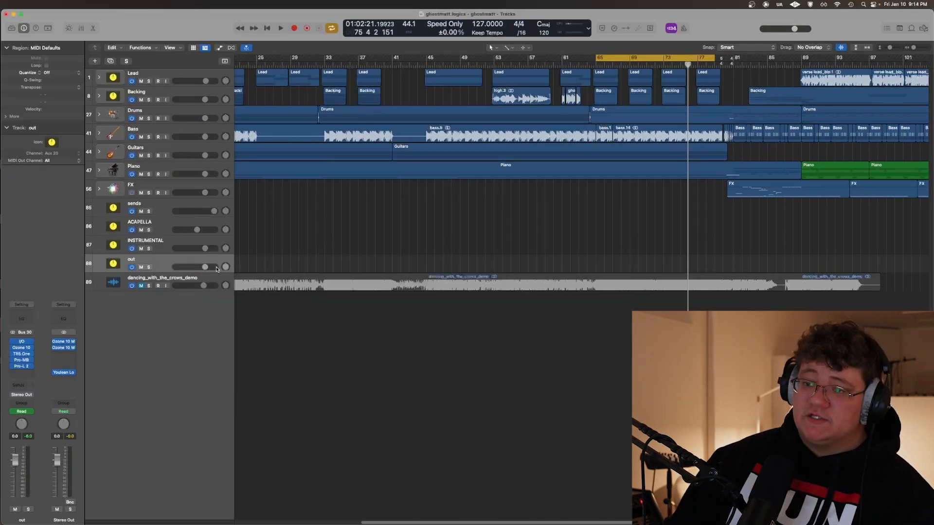
key("v")
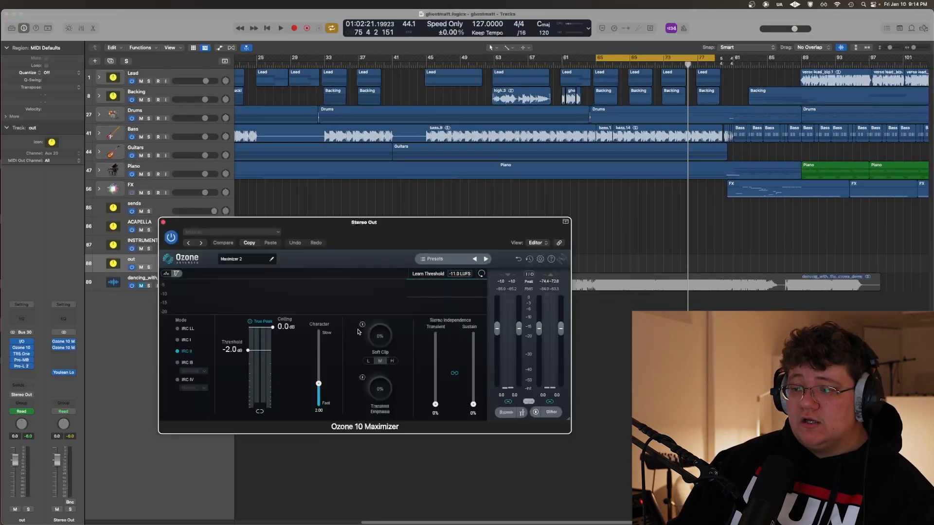
key("v")
Try SIR Audio Tools' StandardCLIP on Stereo Out with its input Clip level lowered to -6.60 dB
left_click(64, 354)
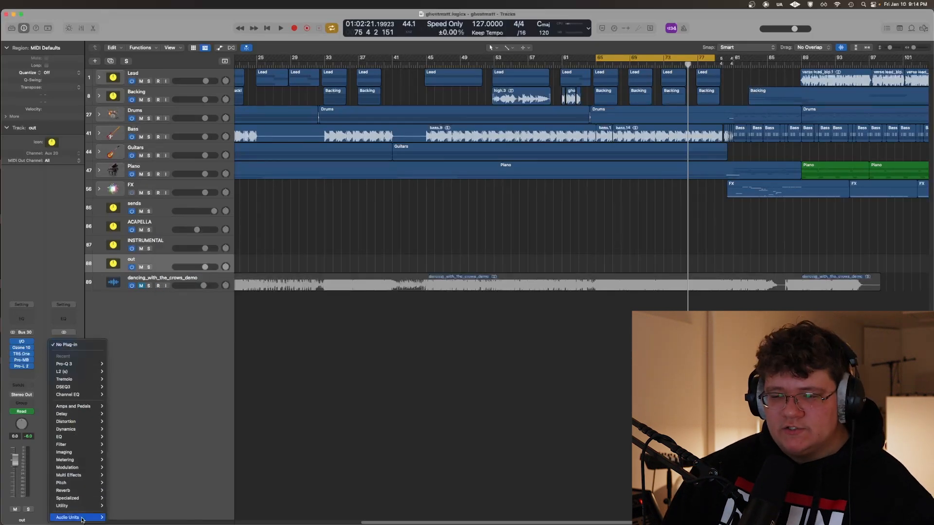
mouse_move(78, 518)
mouse_move(140, 342)
mouse_move(124, 357)
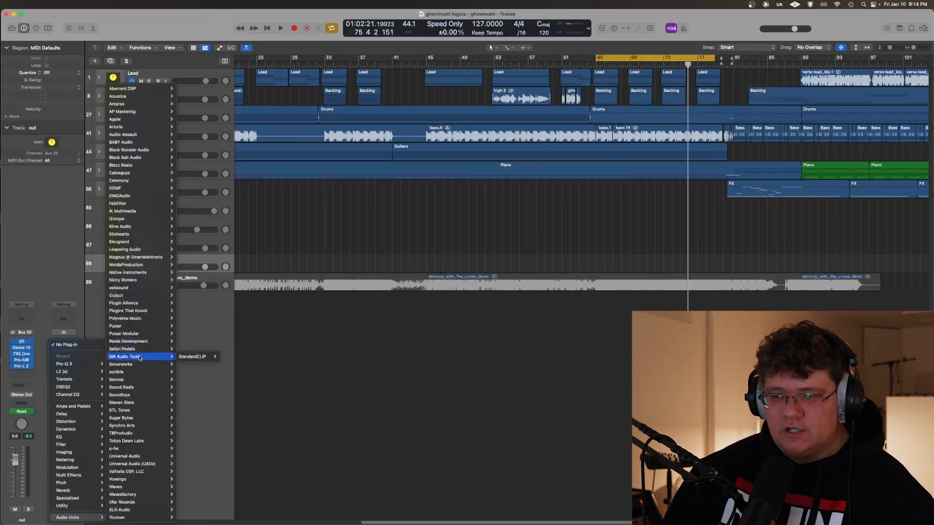
left_click(197, 357)
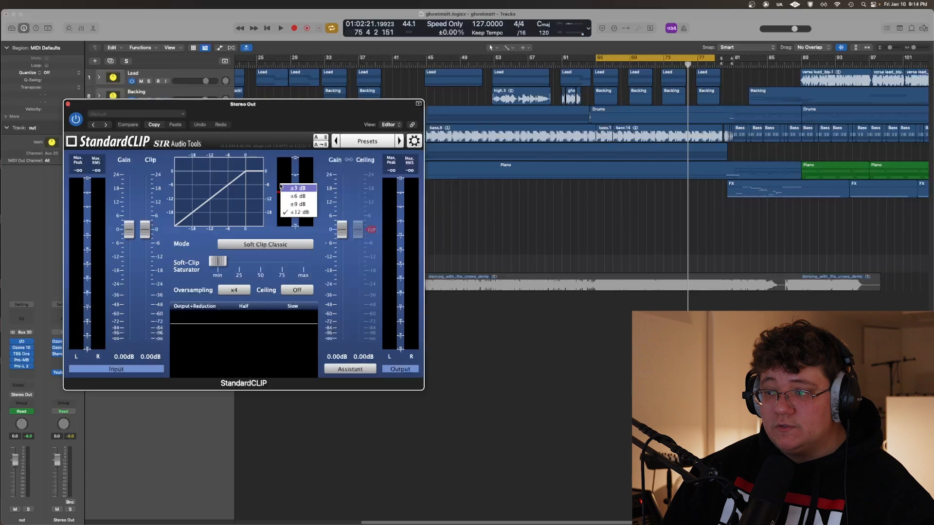
mouse_move(143, 226)
left_click_drag(146, 227, 159, 244)
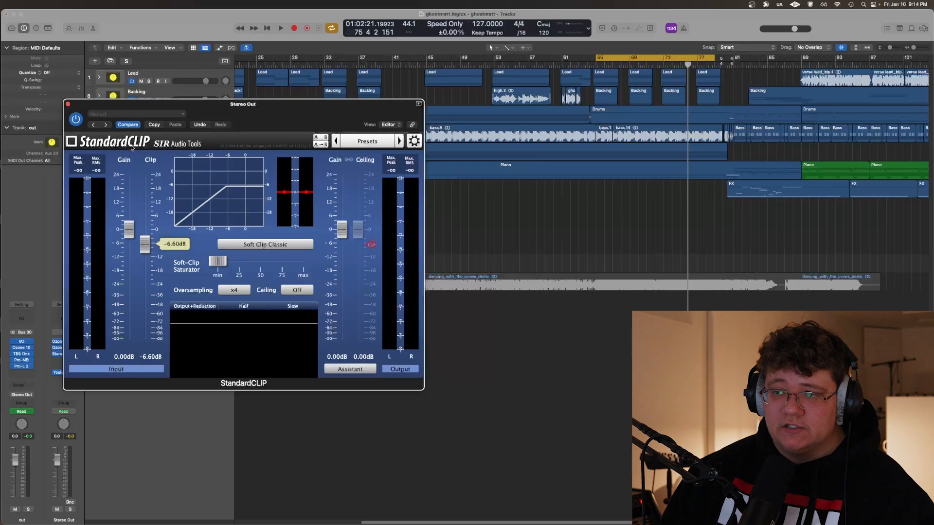
left_click_drag(222, 131, 335, 160)
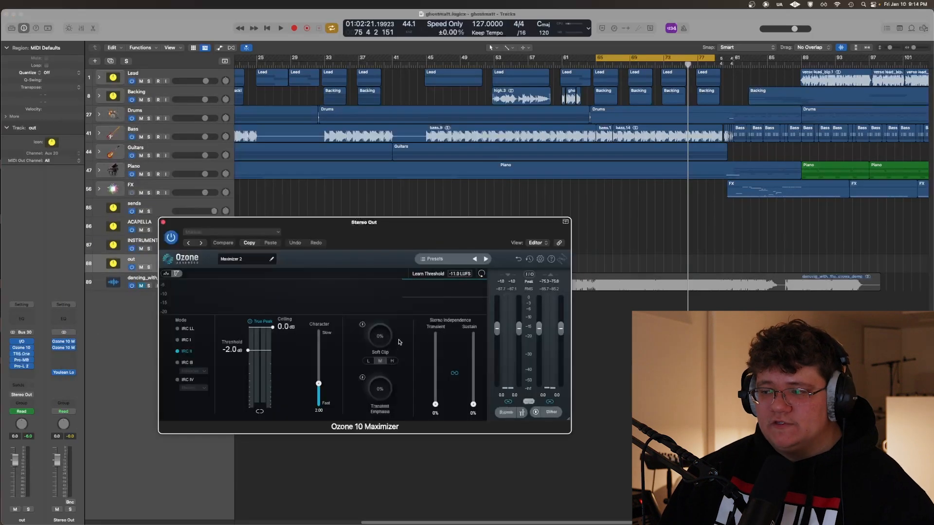
Arrange the two Ozone 10 Maximizer windows to review the settings of both Stereo Out limiters
left_click_drag(386, 239, 430, 242)
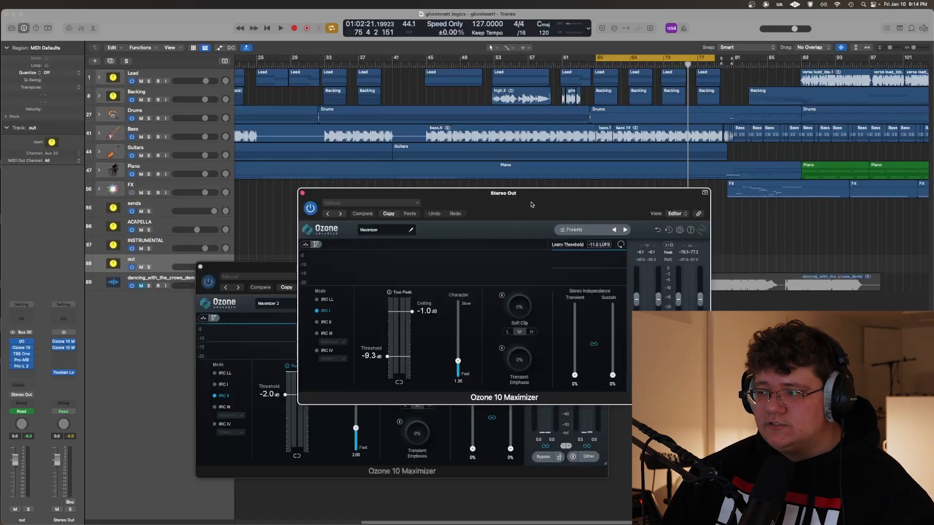
left_click_drag(532, 204, 468, 209)
left_click_drag(515, 328, 515, 382)
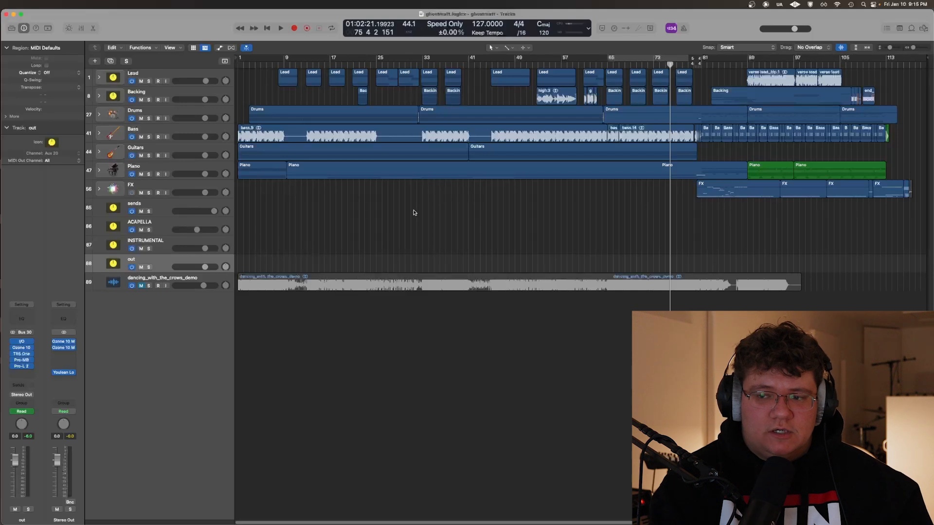
Reset Youlean Loudness Meter 2 on Stereo Out, enable cycle playback and measure the section from bar 65, then close the meter
left_click_drag(248, 125, 380, 146)
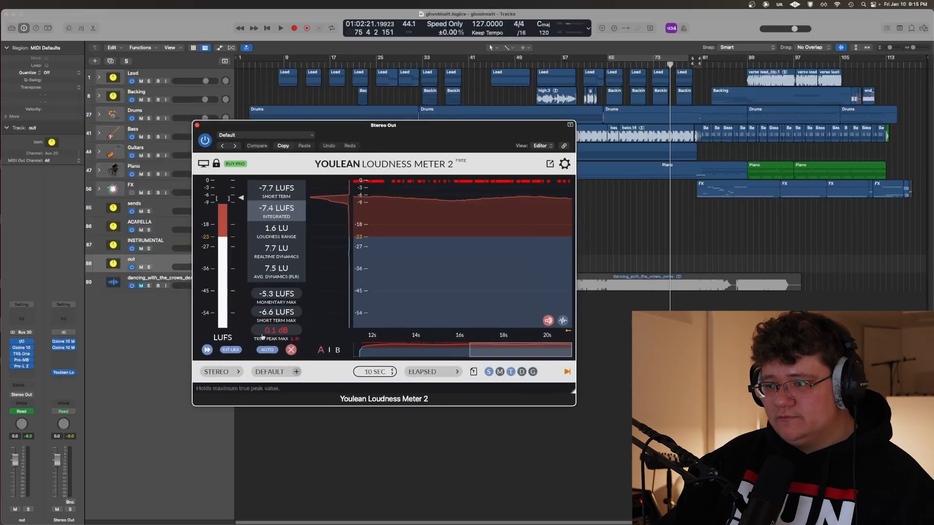
left_click(291, 350)
key("c")
key("space")
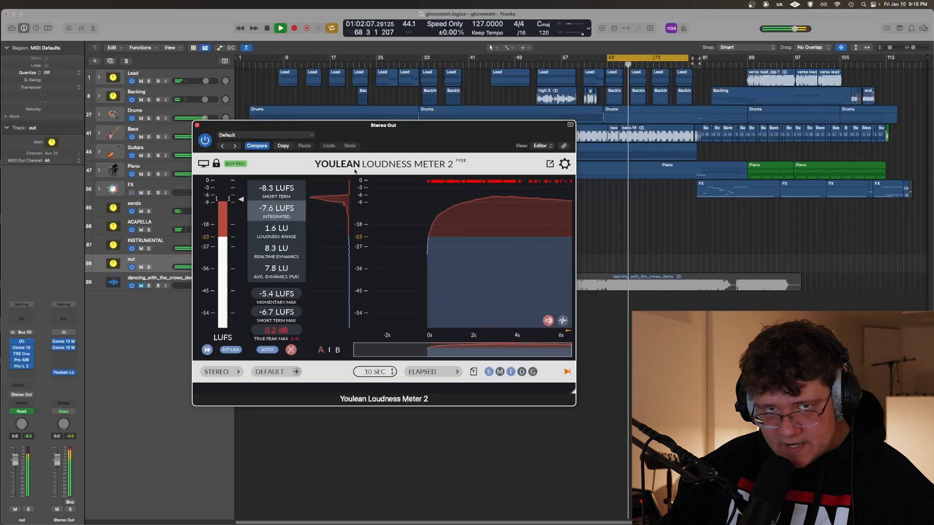
key("space")
key("super+w")
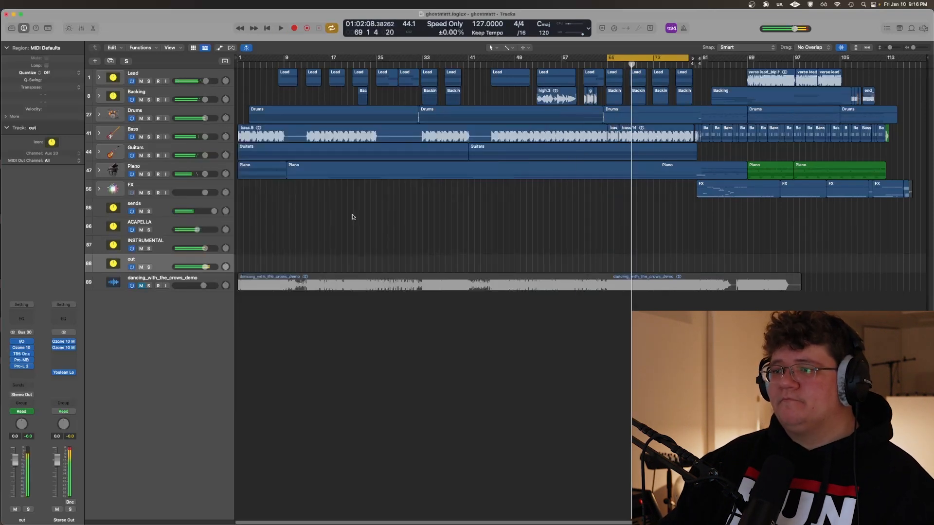